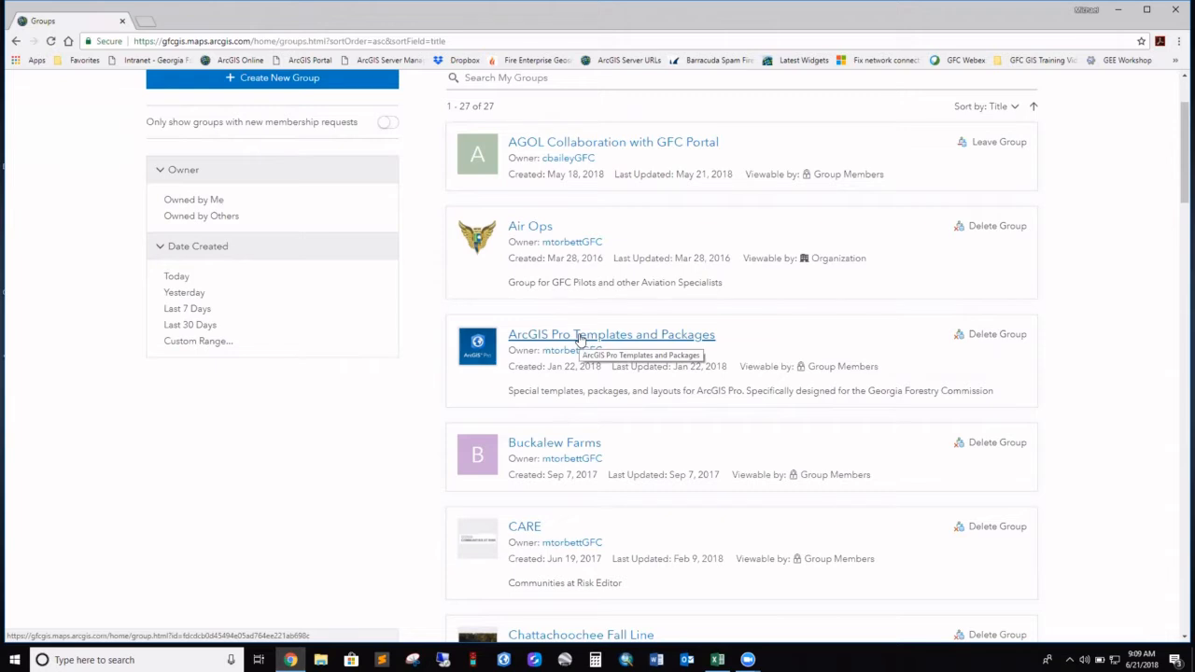
Open the ArcGIS Pro Templates and Packages group and try to download the ArcGIS_Pro_For_Forest_Management template
left_click(580, 335)
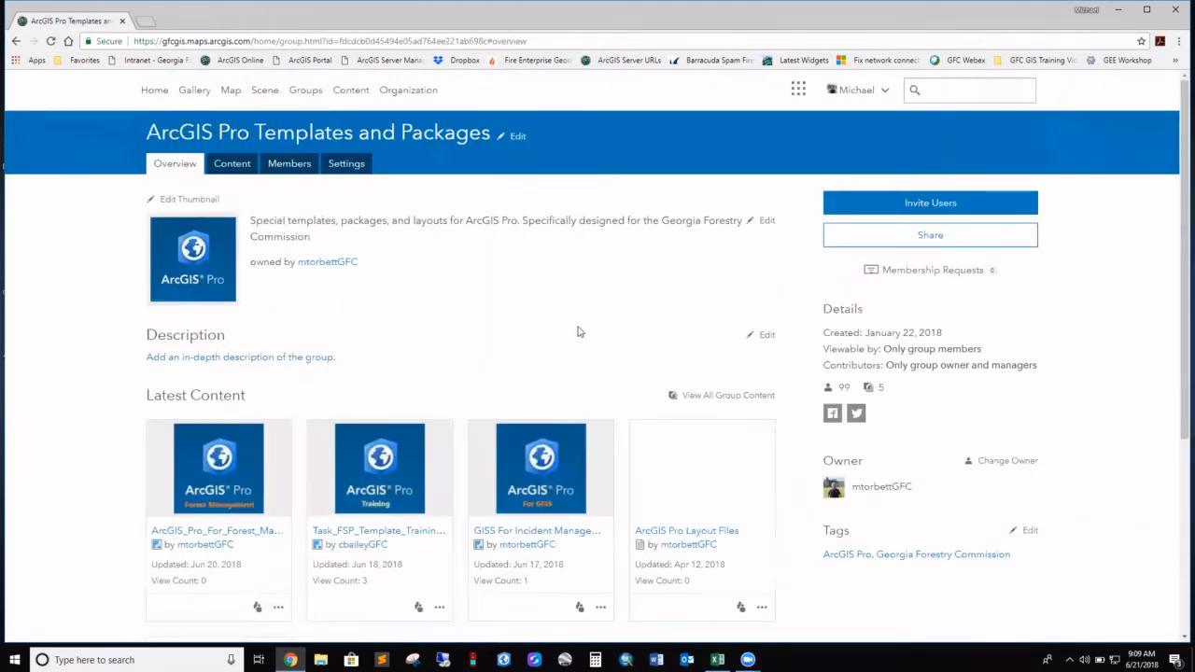
scroll(433, 395, "down", 2)
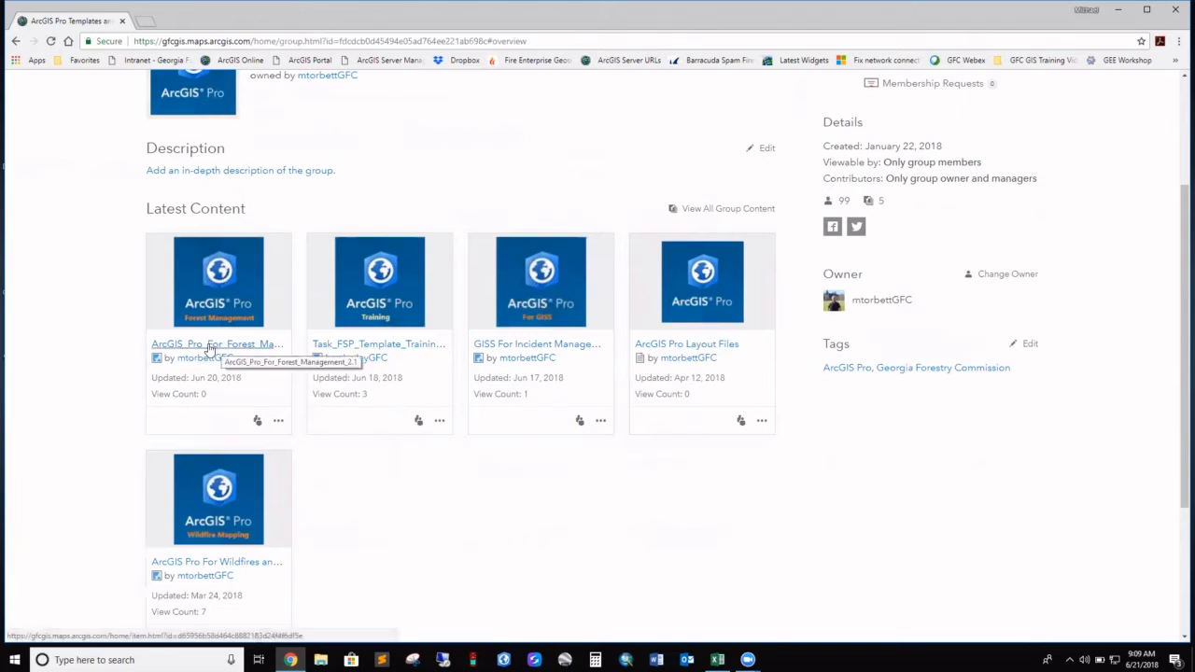
mouse_move(209, 297)
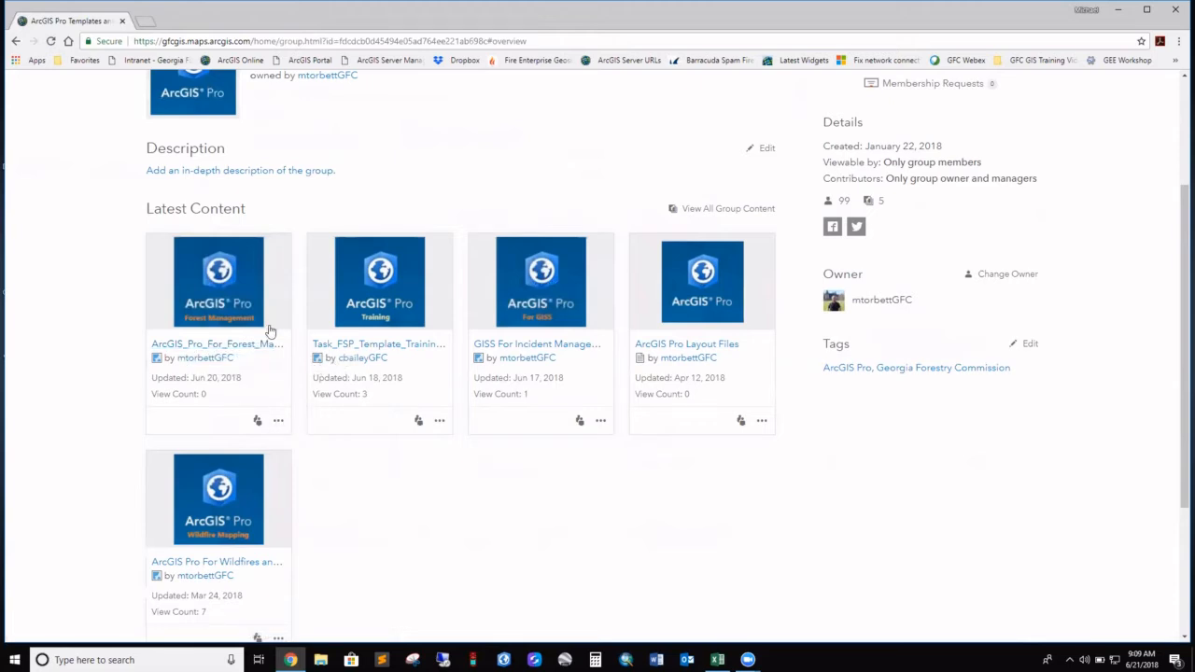
left_click(251, 285)
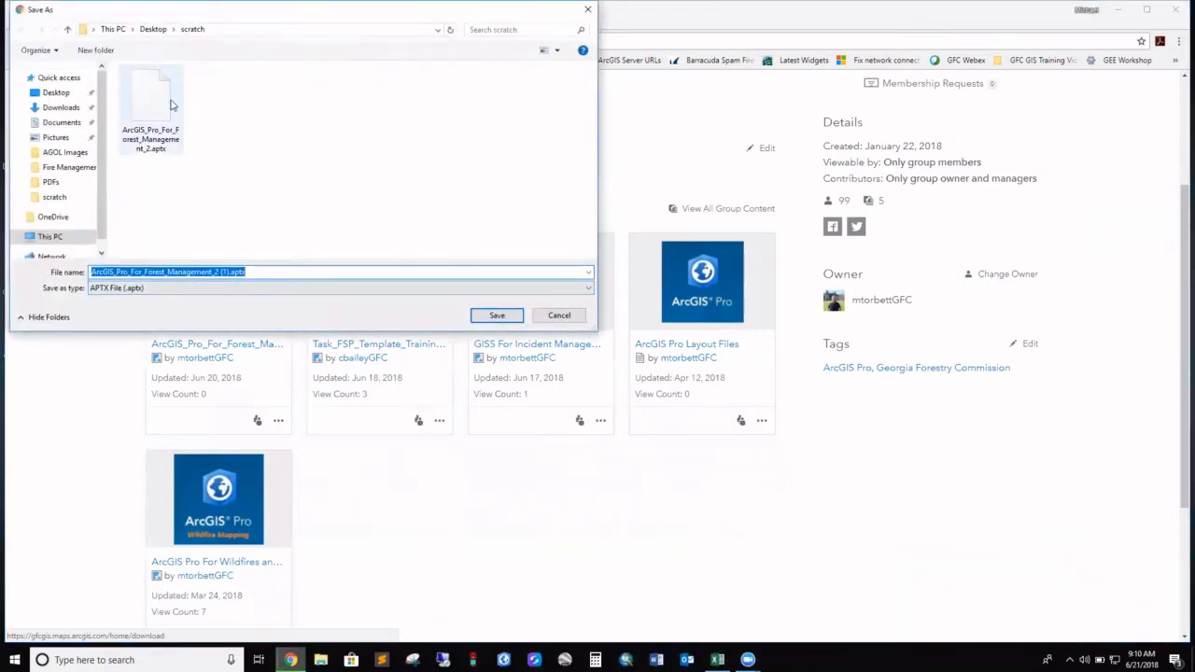
left_click(560, 319)
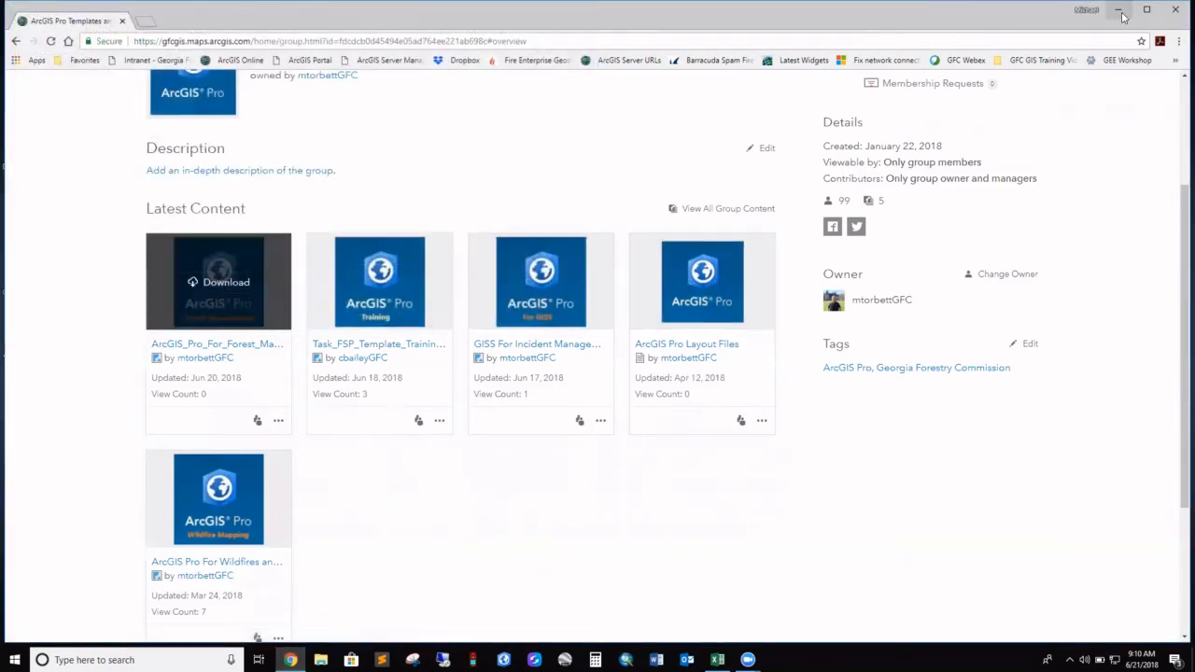
Switch to File Explorer and check the desktop's scratch folder for the ArcGIS_Pro_For_Forest_Management_2.aptx template
left_click(1119, 12)
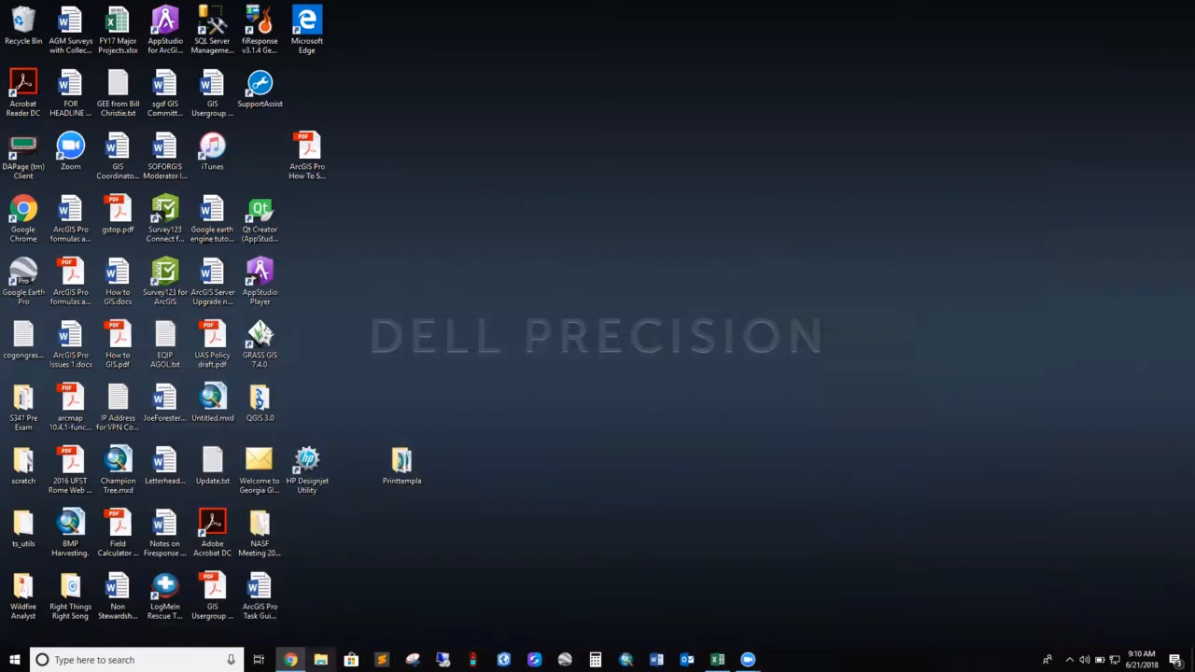
left_click(321, 660)
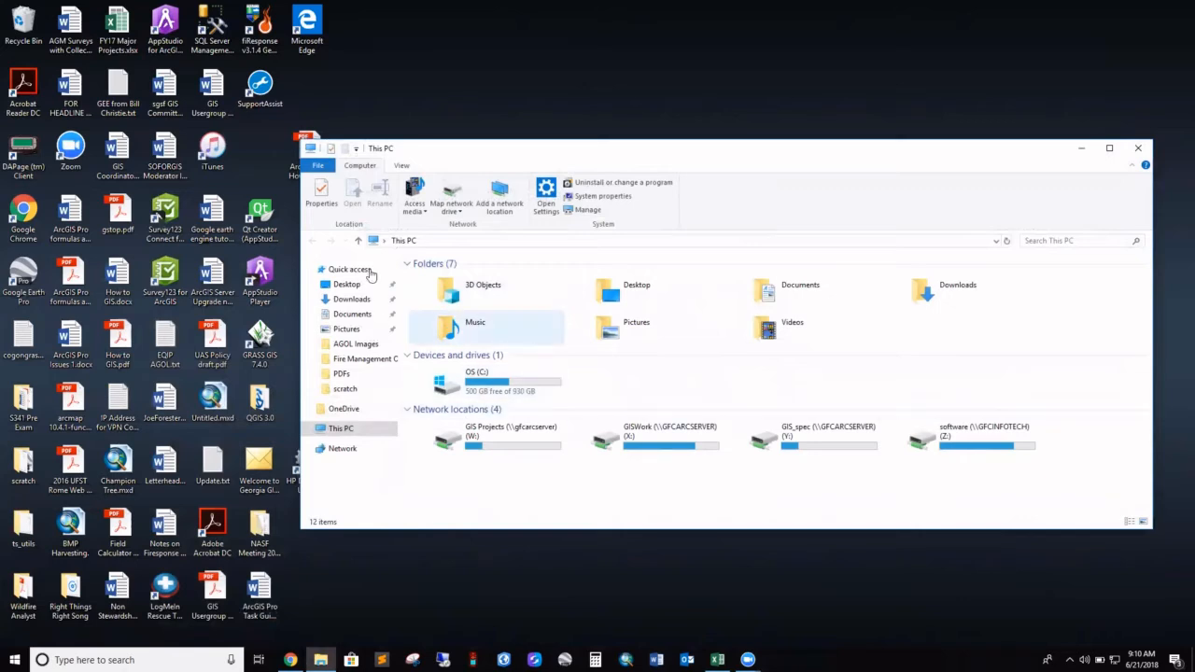
left_click(360, 285)
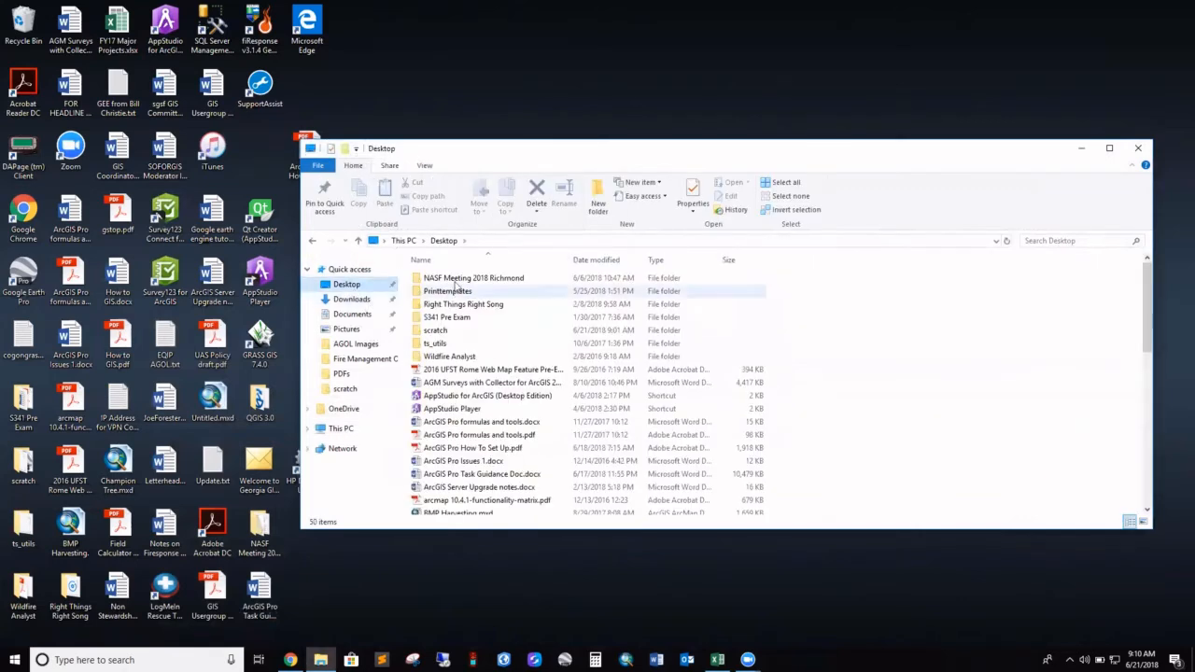
double_click(436, 331)
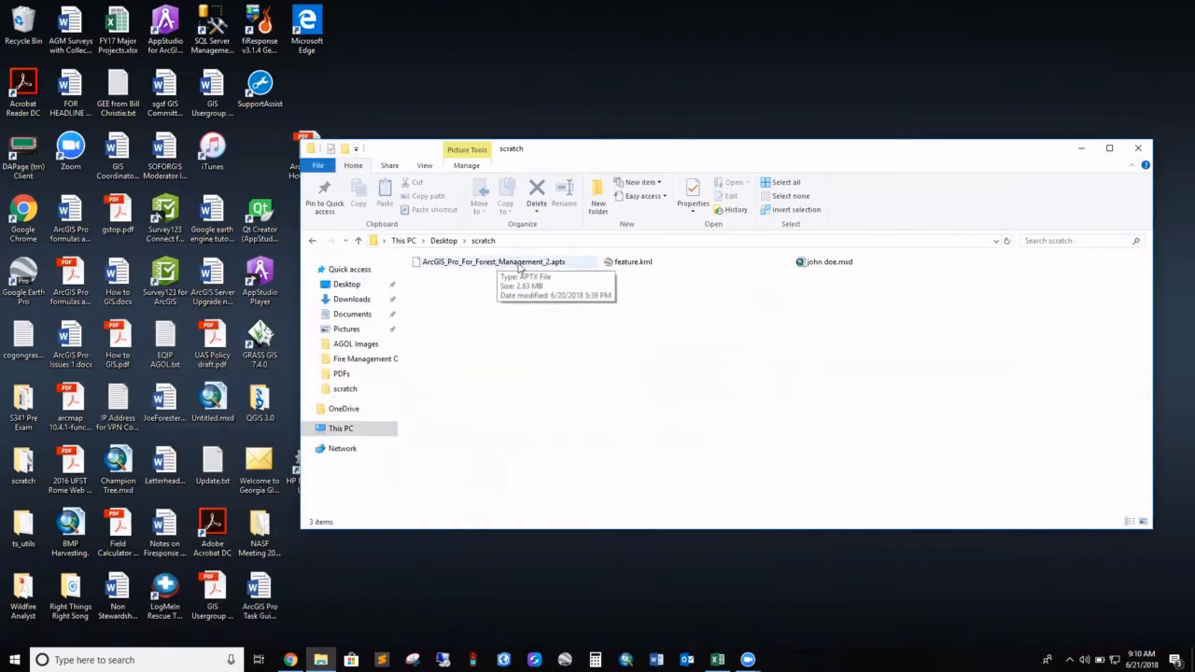
left_click(1080, 153)
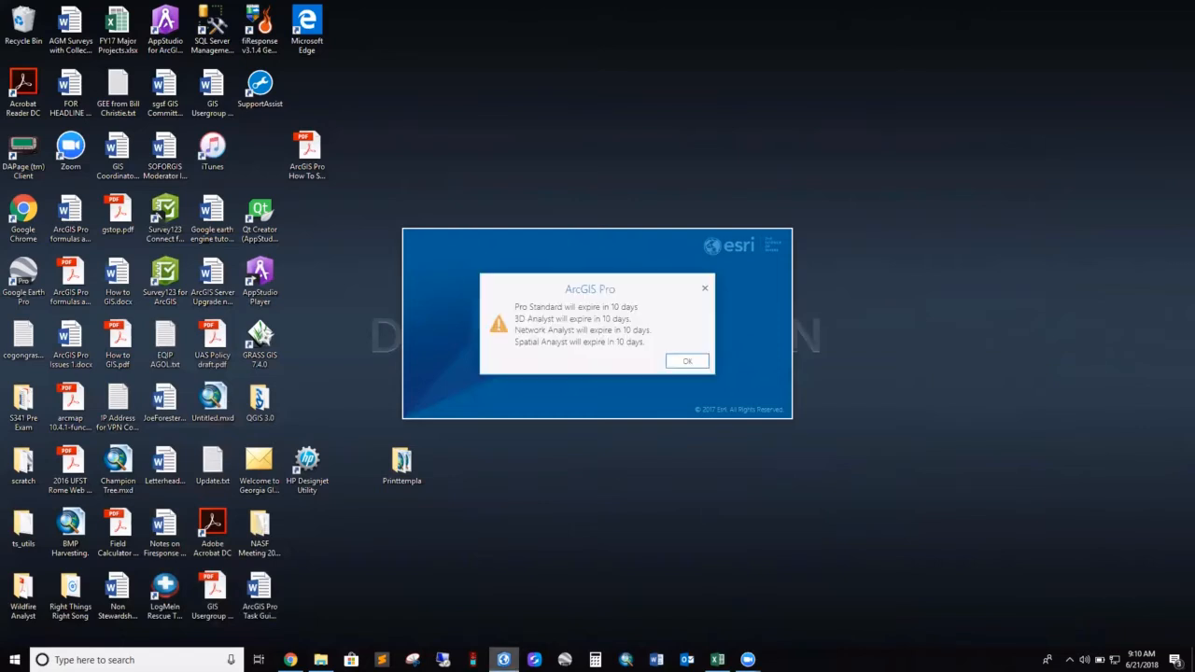
Start a new ArcGIS Pro project from the ArcGIS_Pro_For_Forest_Management_2.aptx template in the desktop's scratch folder
left_click(687, 361)
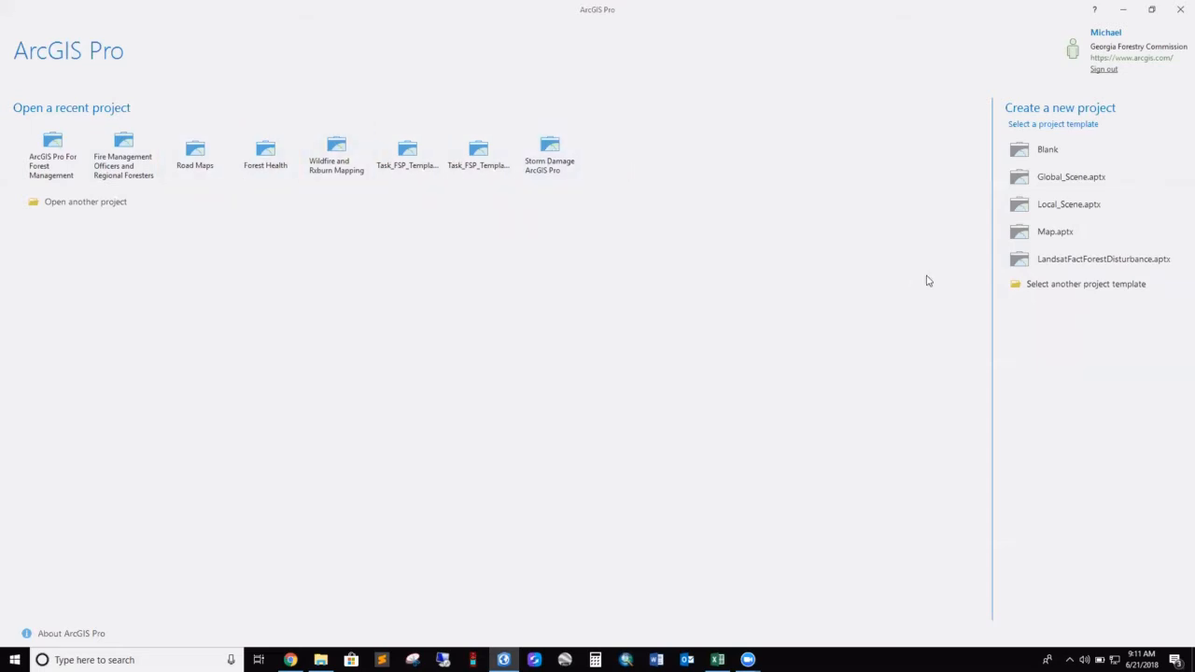
left_click(1040, 287)
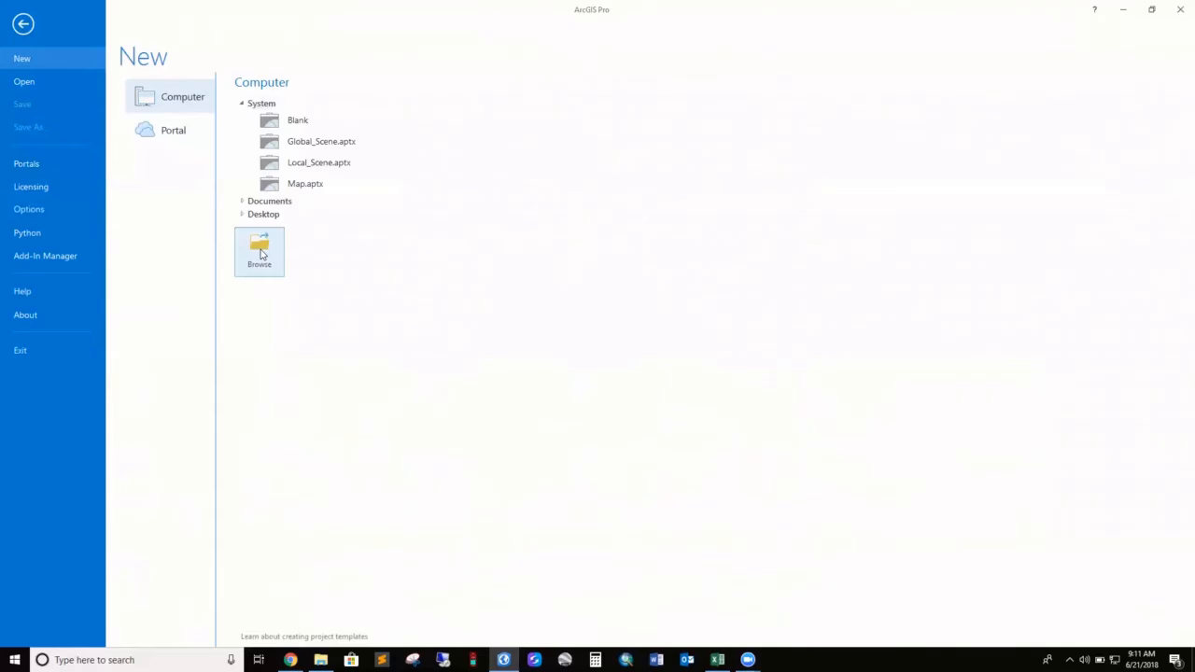
left_click(260, 252)
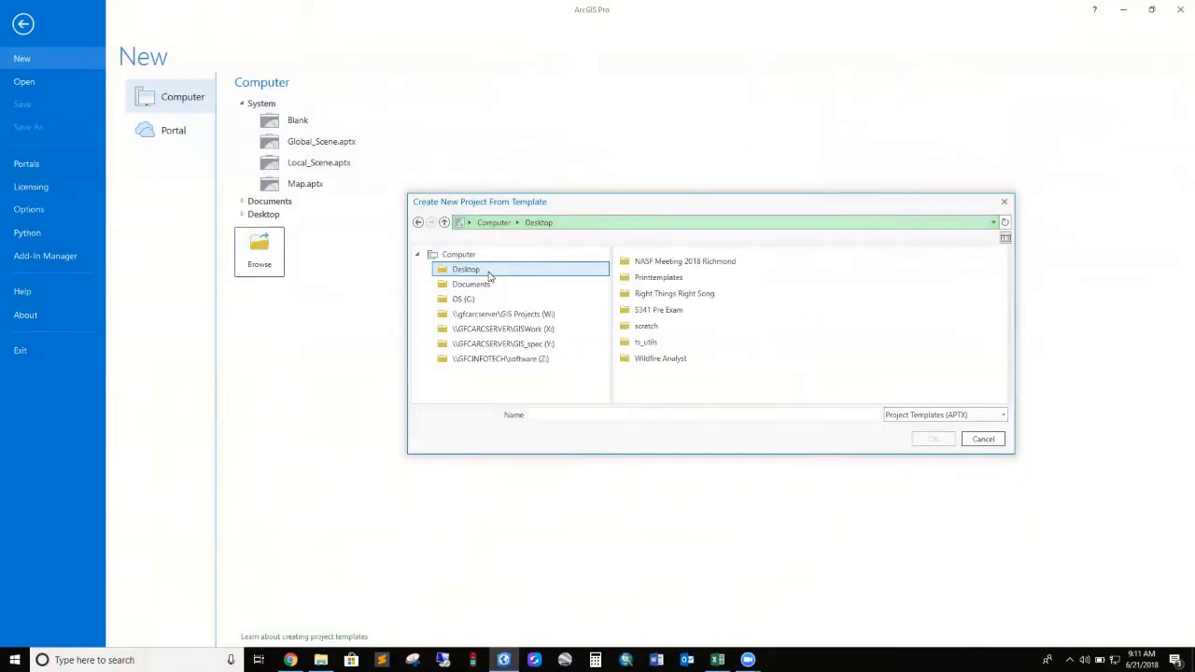
left_click(646, 332)
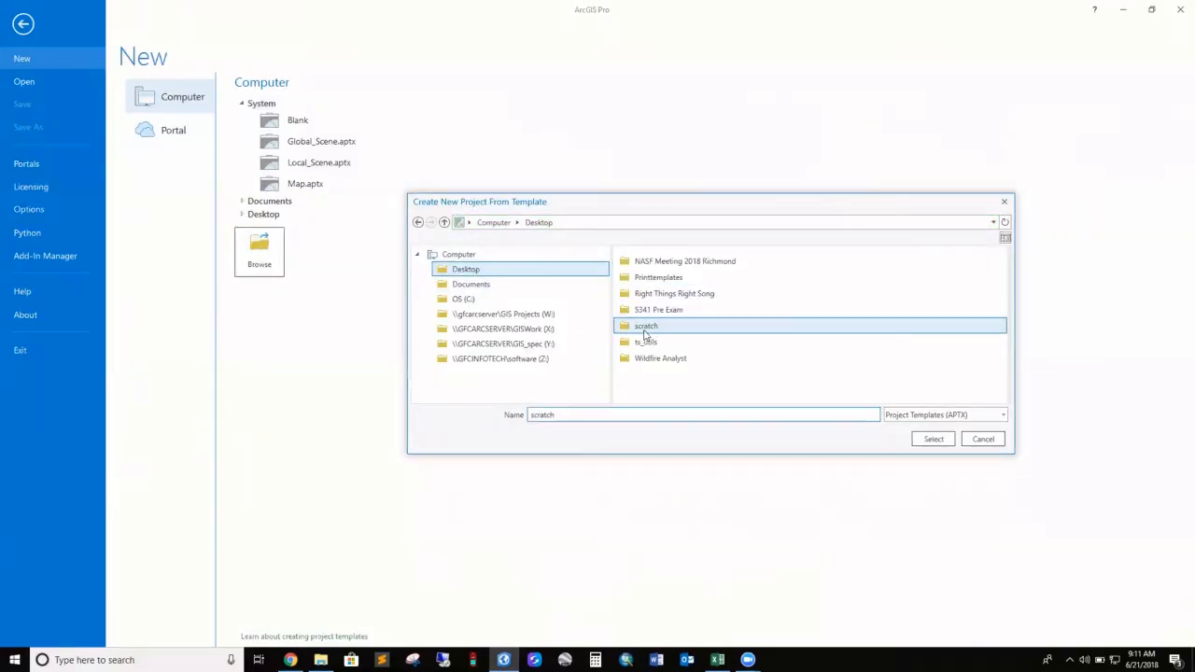
double_click(644, 329)
left_click(661, 271)
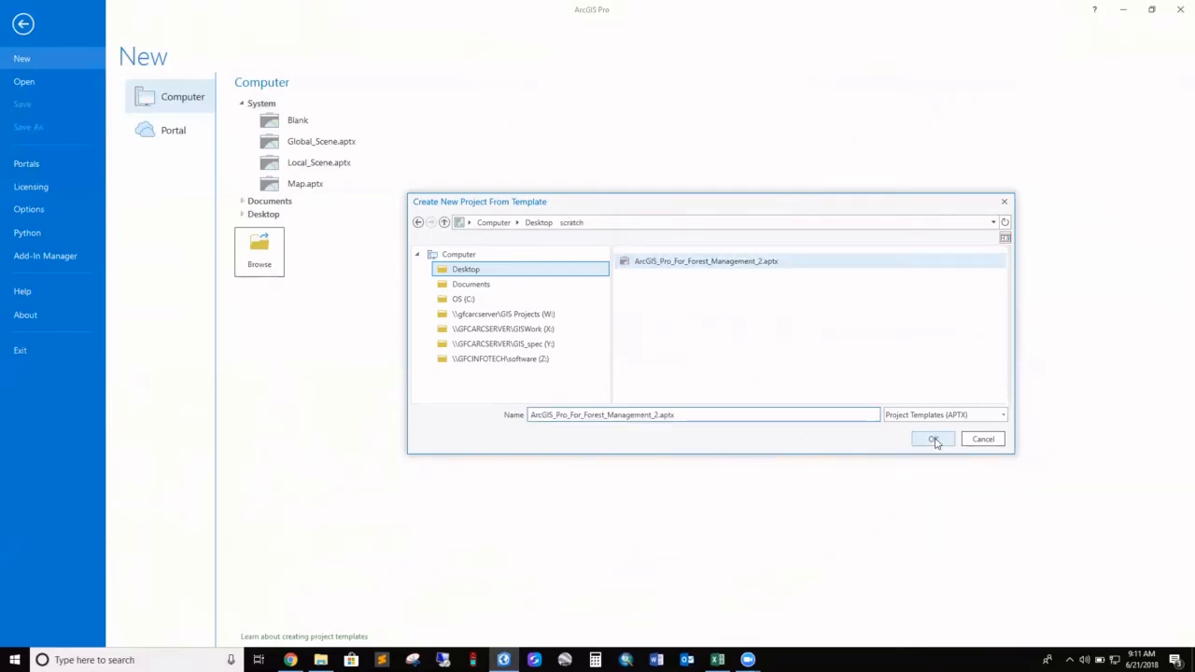
left_click(923, 441)
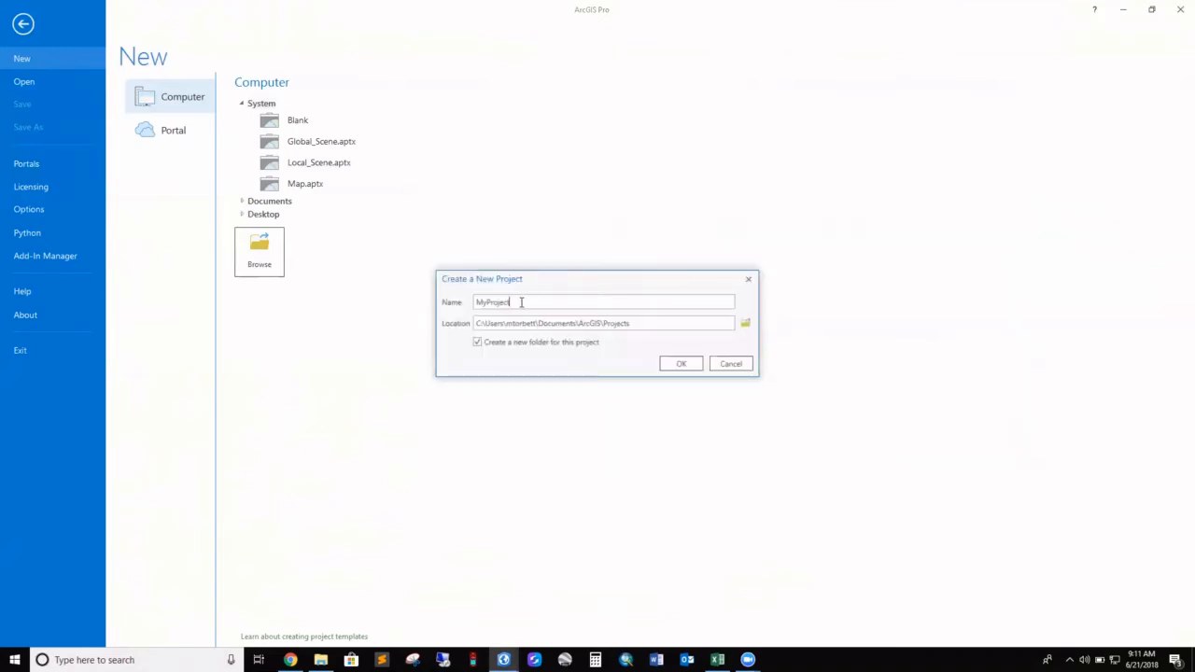
Name the project with the sample person's full name and create it in the desktop's scratch folder
left_click_drag(521, 302, 458, 295)
type("John Doe")
left_click(745, 323)
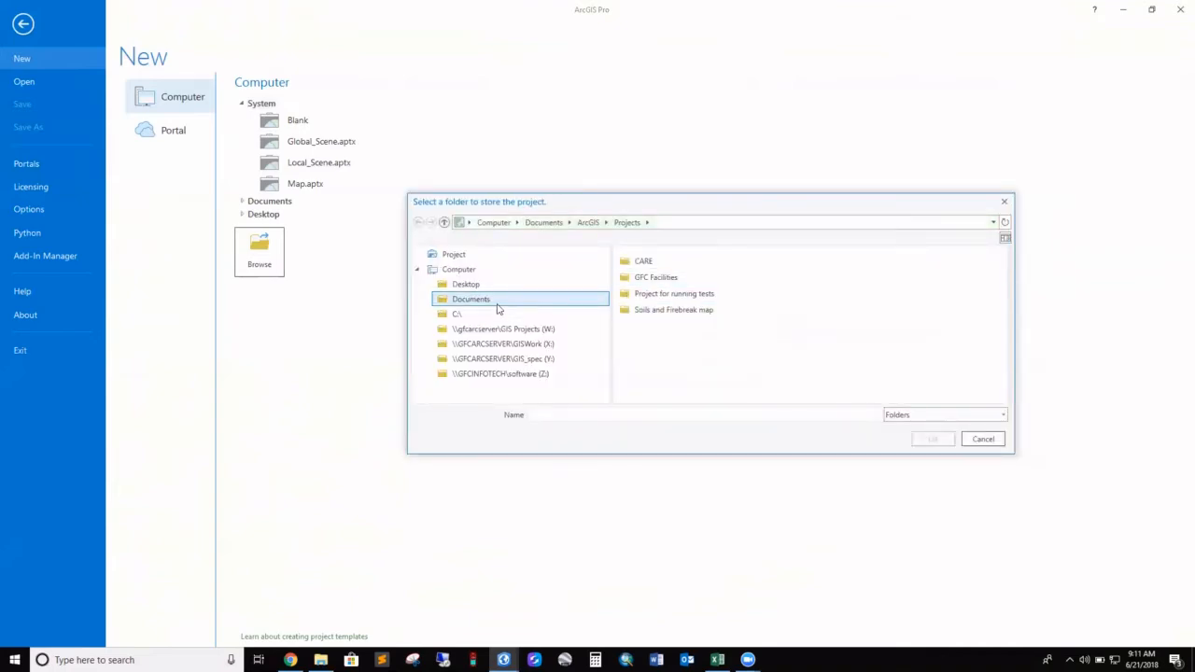
left_click(483, 285)
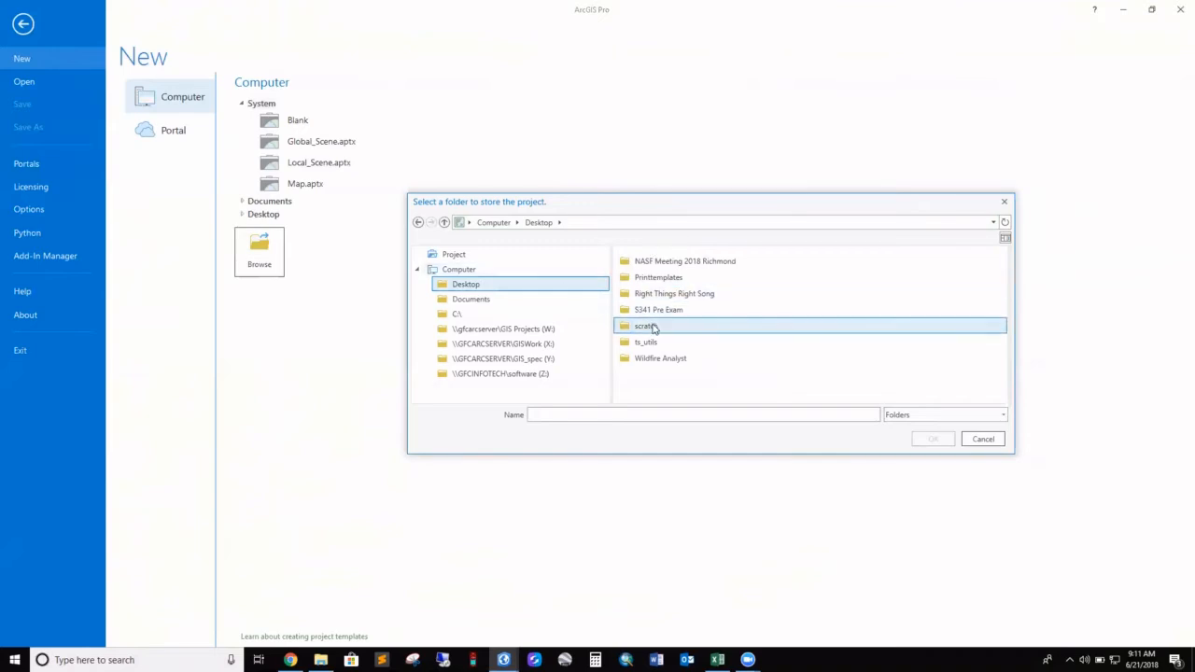
left_click(653, 327)
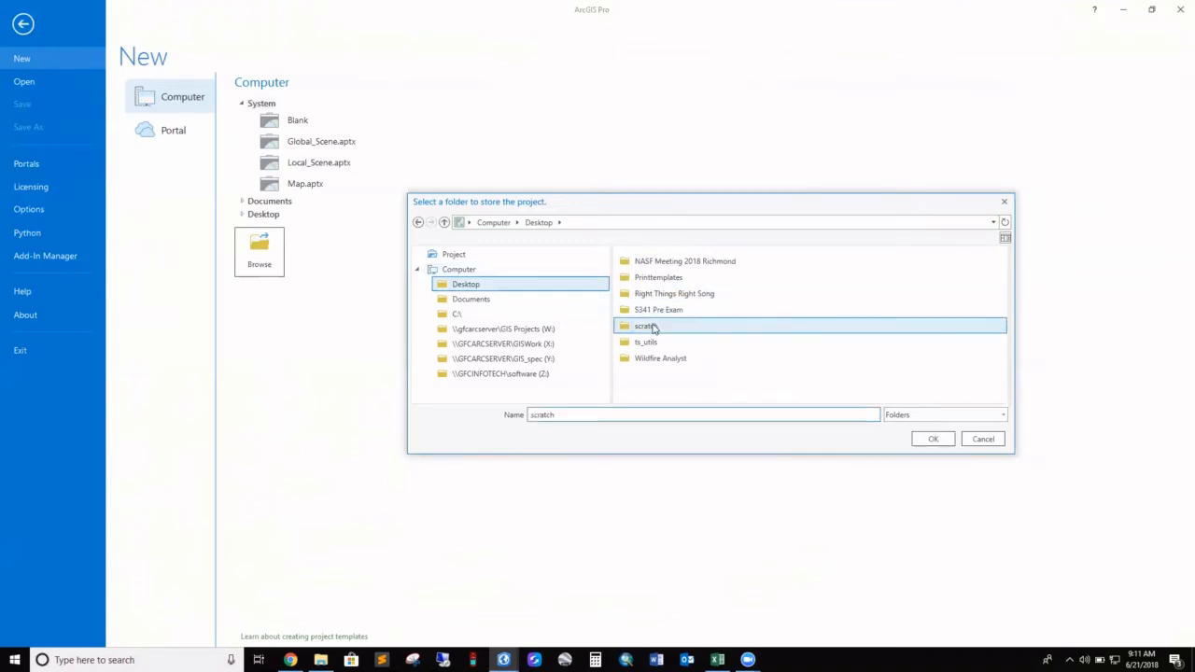
left_click(924, 443)
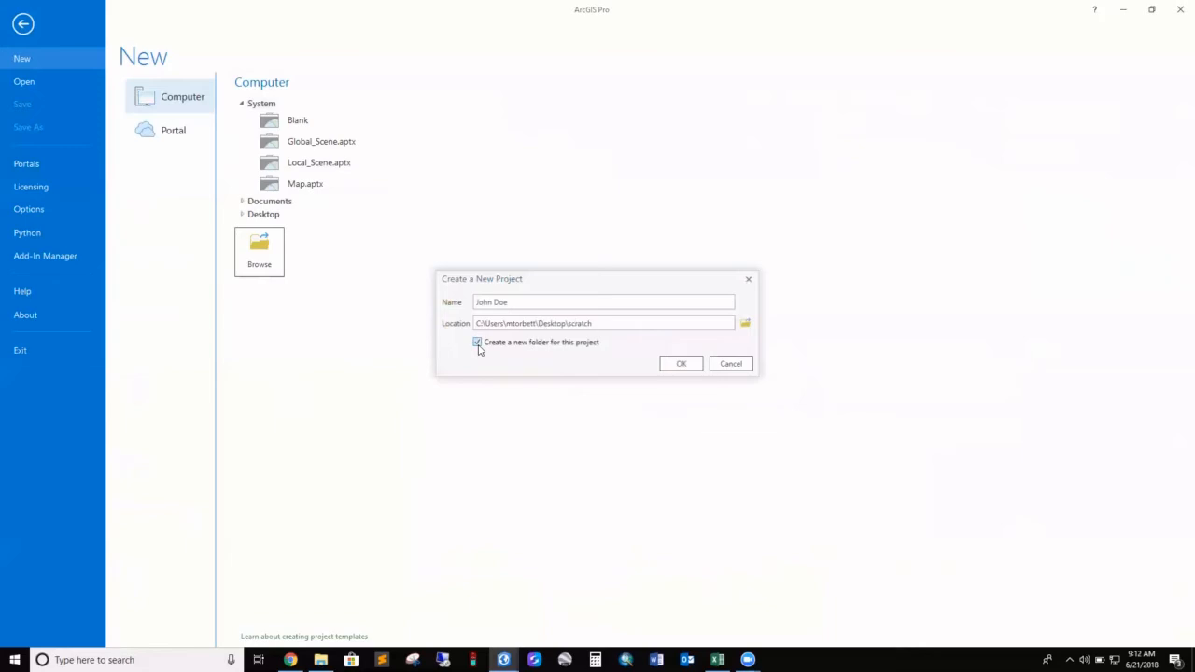
left_click(683, 364)
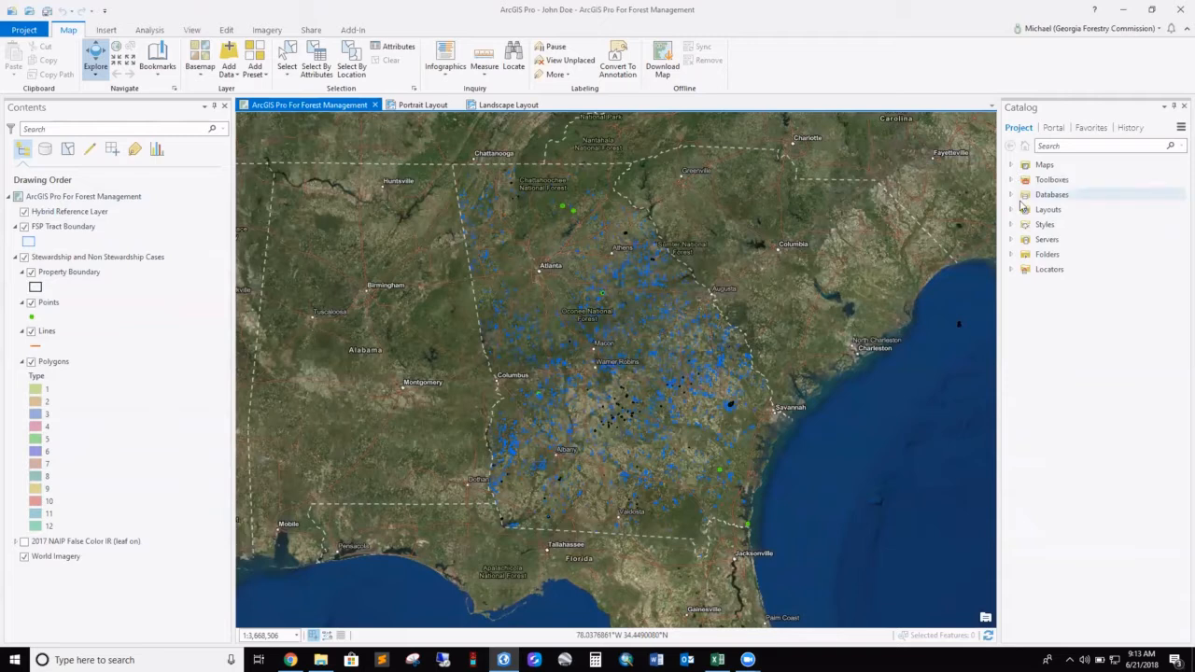
View the project's Portrait Layout and Landscape Layout
left_click(420, 105)
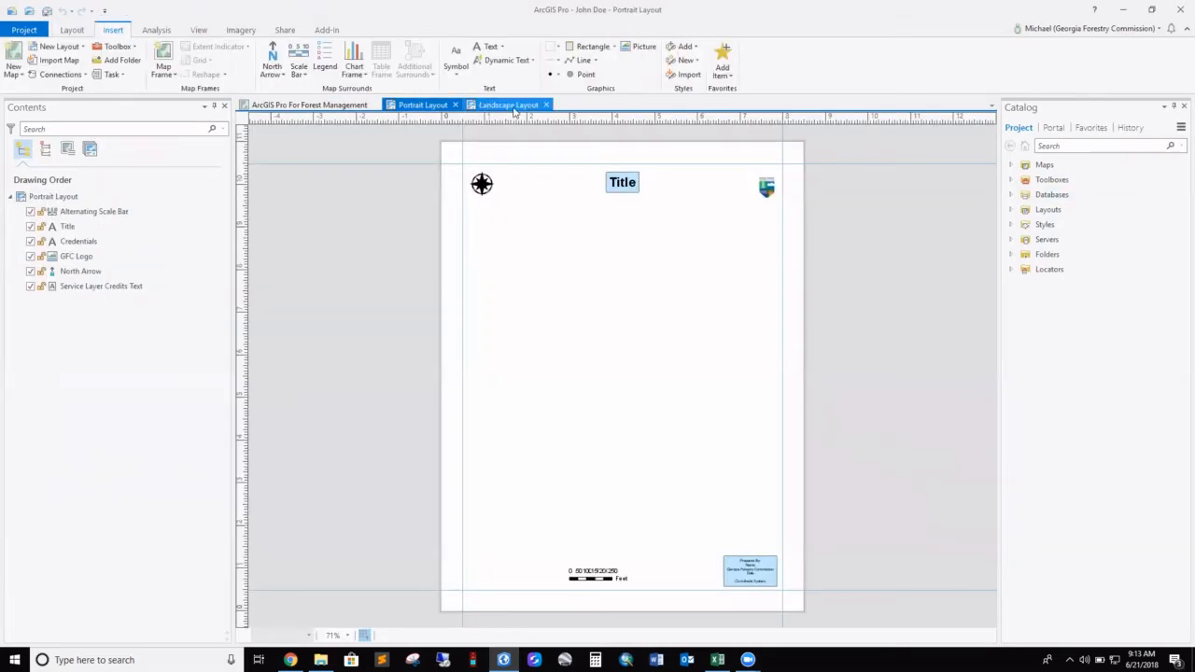
left_click(512, 105)
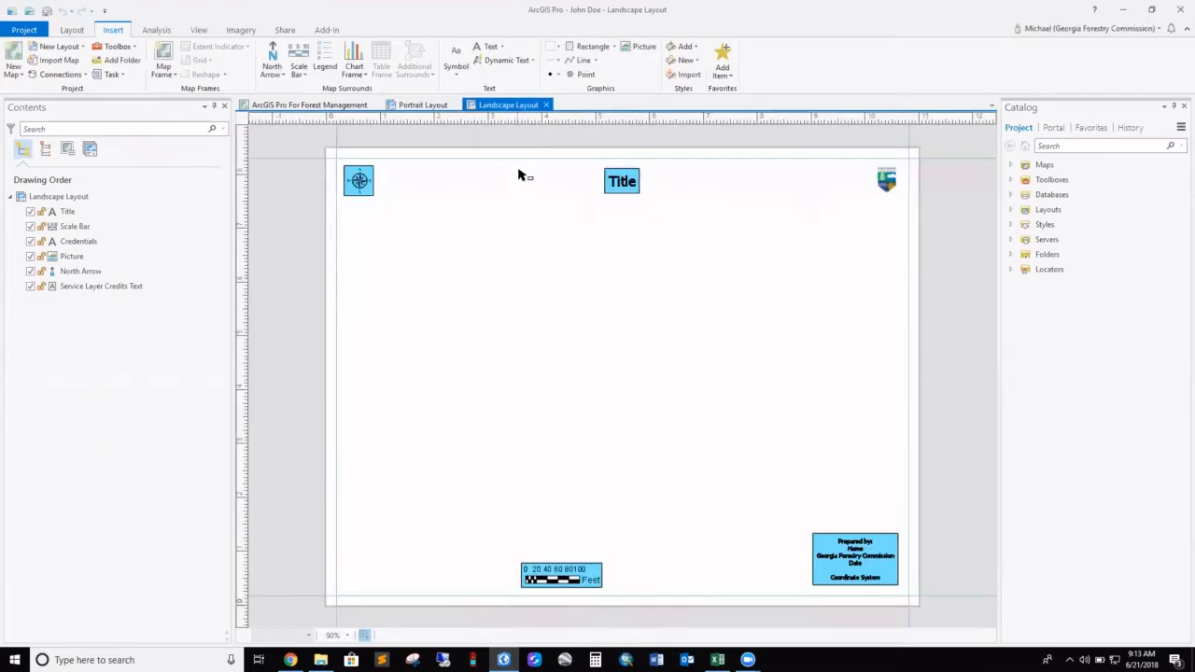
left_click(411, 105)
Expand the project's Maps and Toolboxes in the Catalog and review the tools inside the project toolbox
left_click(1012, 170)
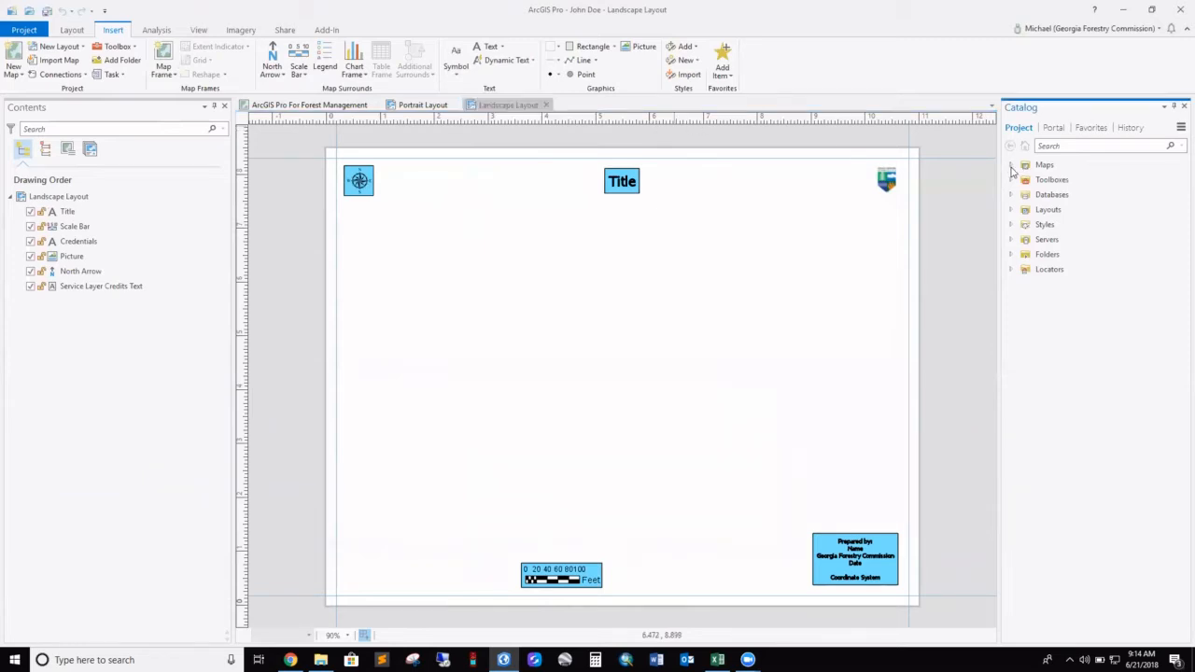
left_click(202, 31)
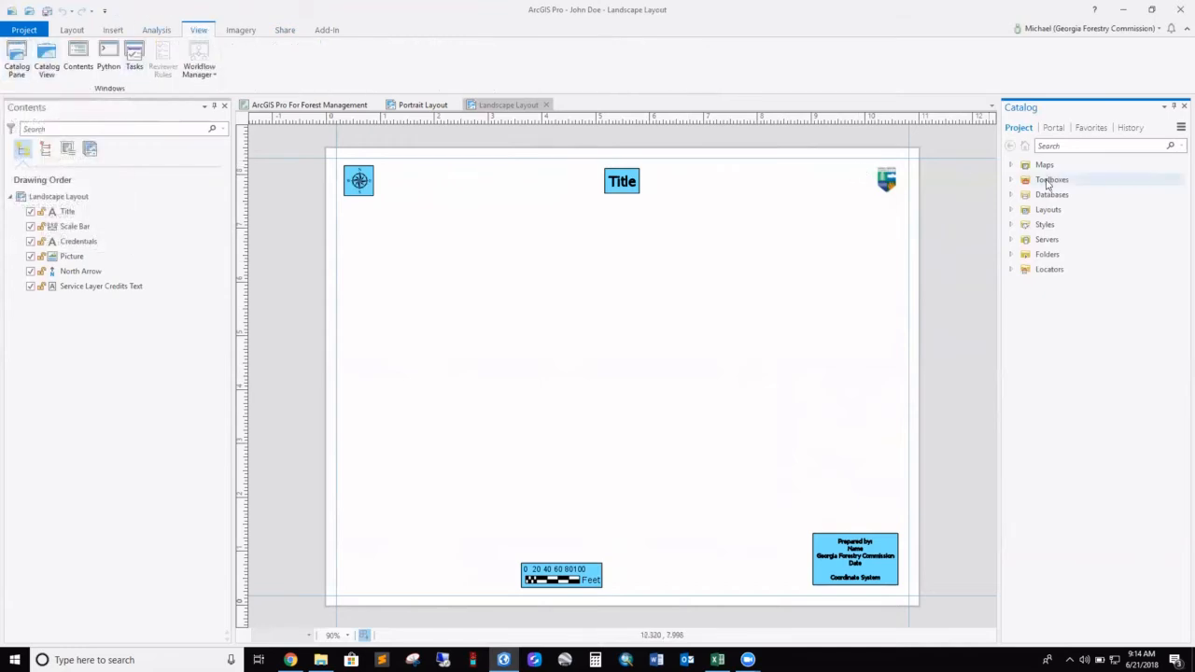
left_click(1010, 165)
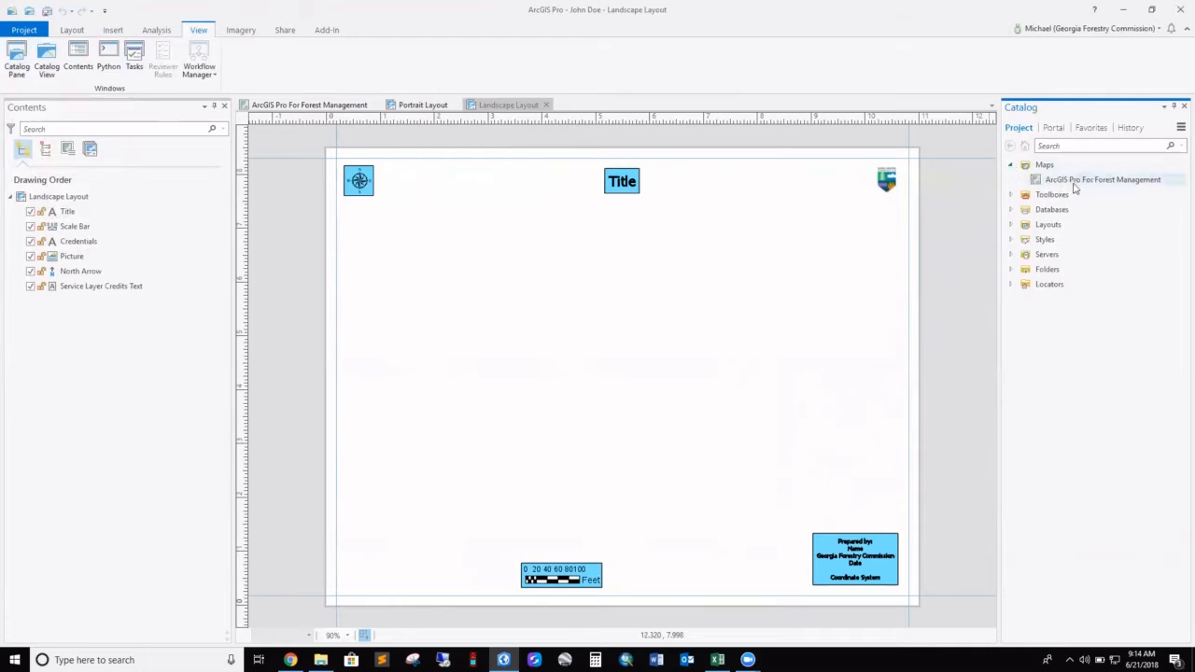
left_click(1011, 195)
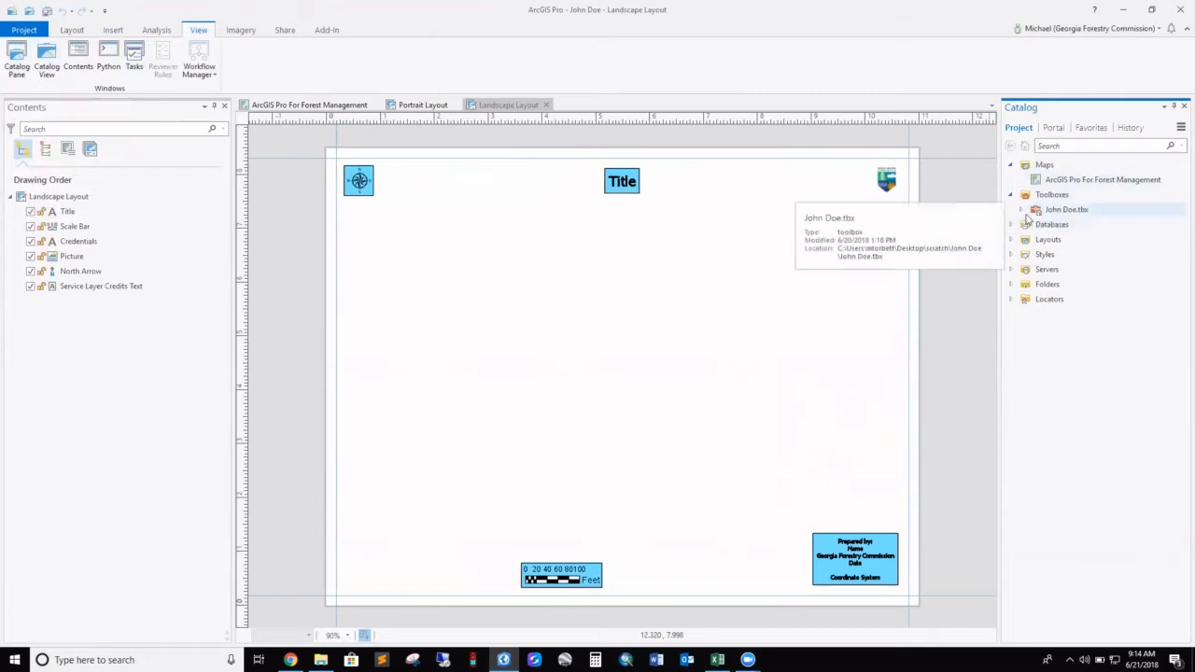
left_click(1021, 211)
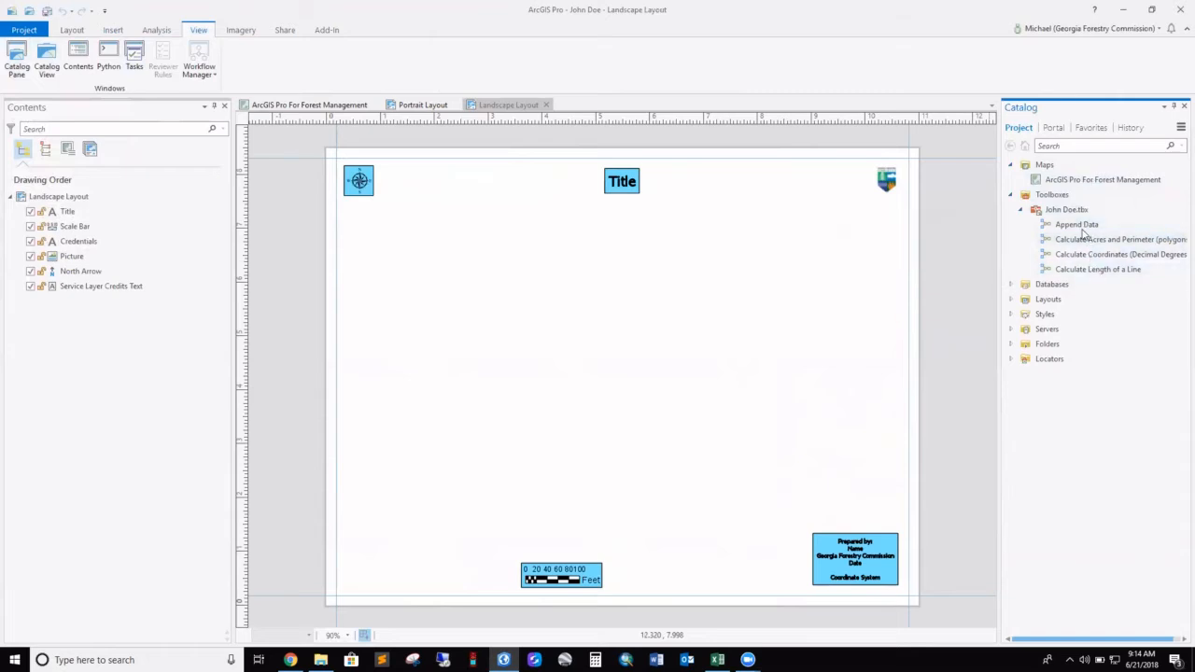
left_click(1021, 210)
Expand the project's databases in the Catalog and examine default.gdb and the project-named geodatabase
left_click(1010, 225)
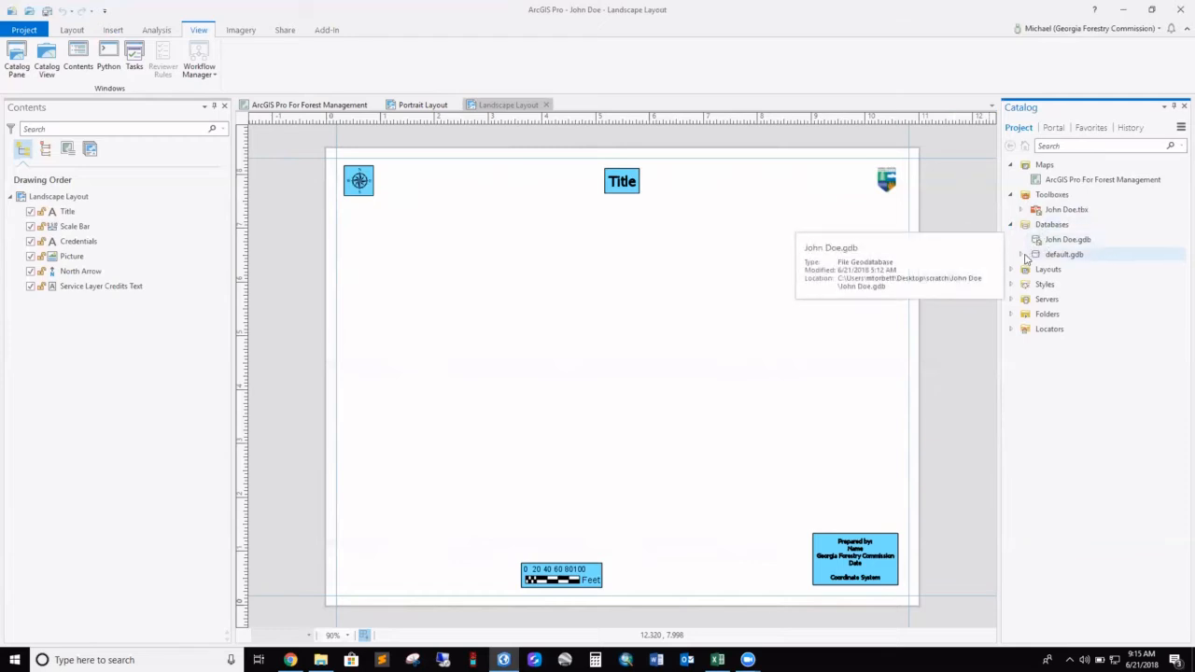
double_click(1048, 254)
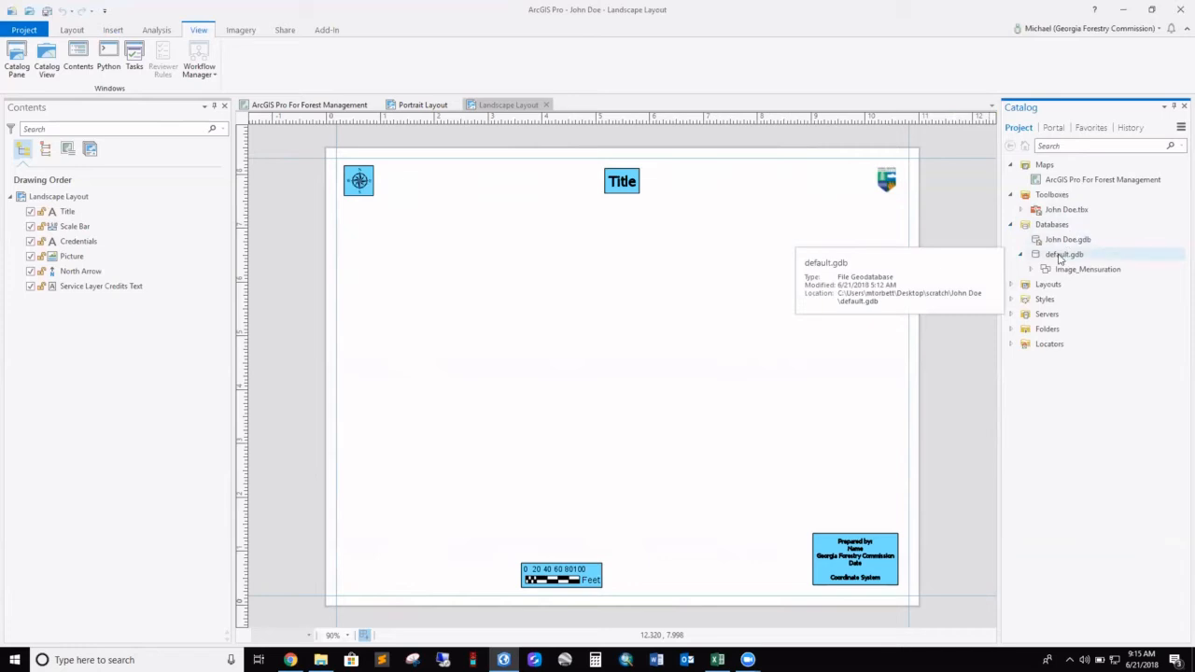
left_click(1059, 258)
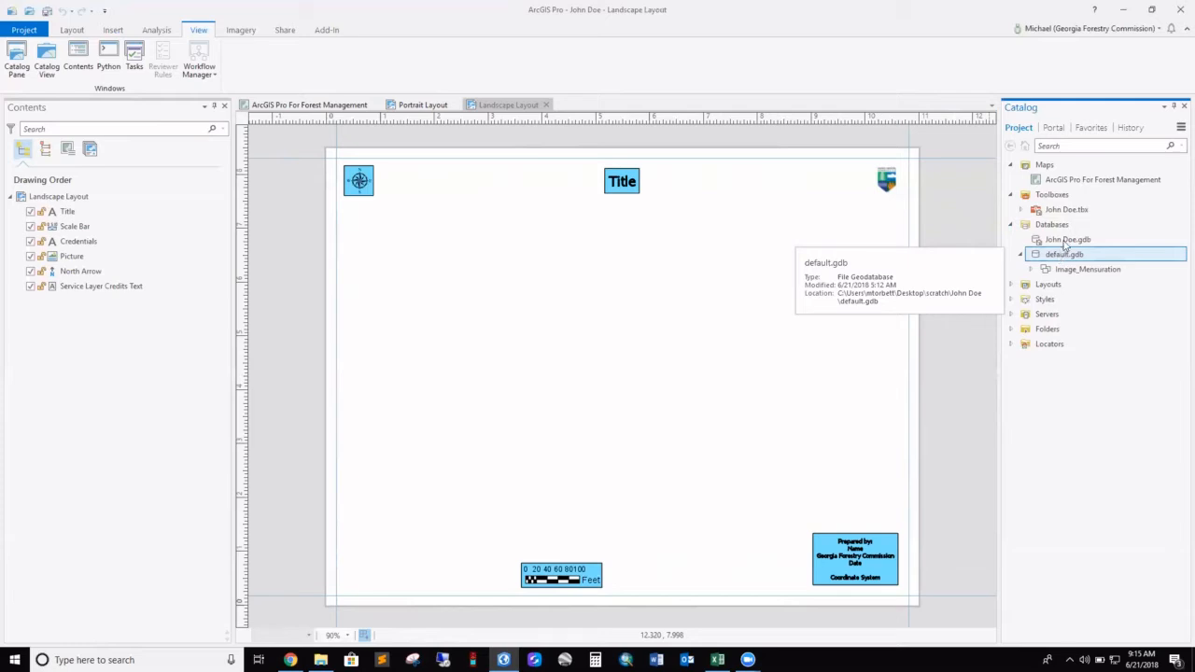
left_click(1065, 241)
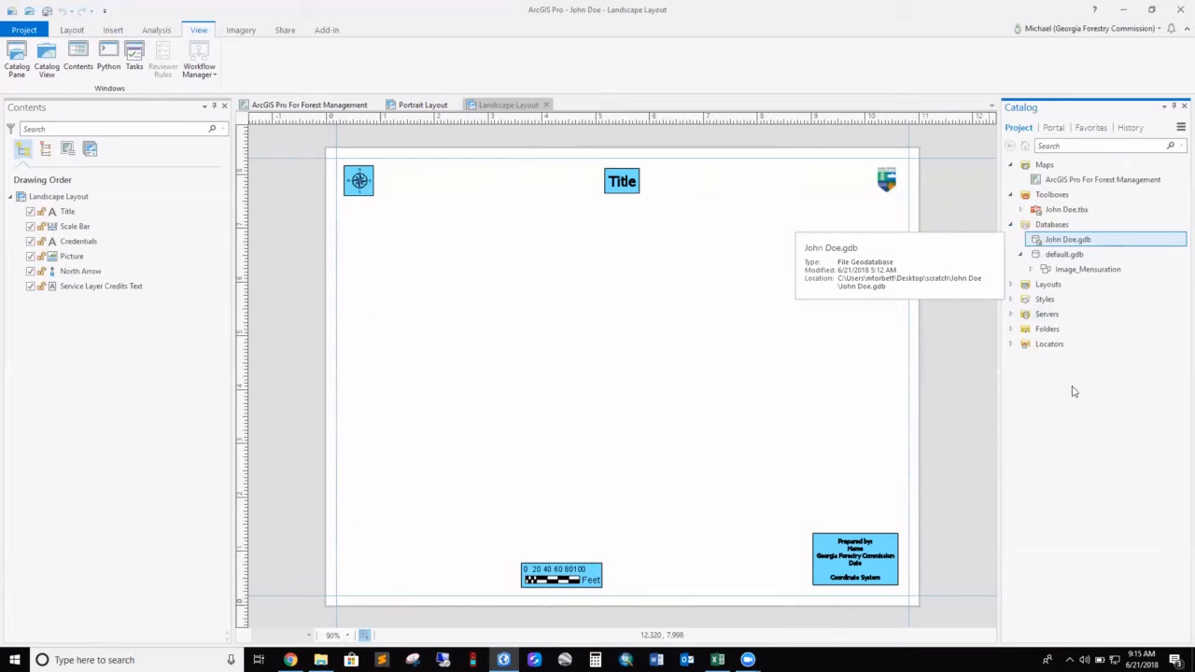
Look at the options for creating new items, such as a feature class, in the project-named geodatabase
right_click(1078, 244)
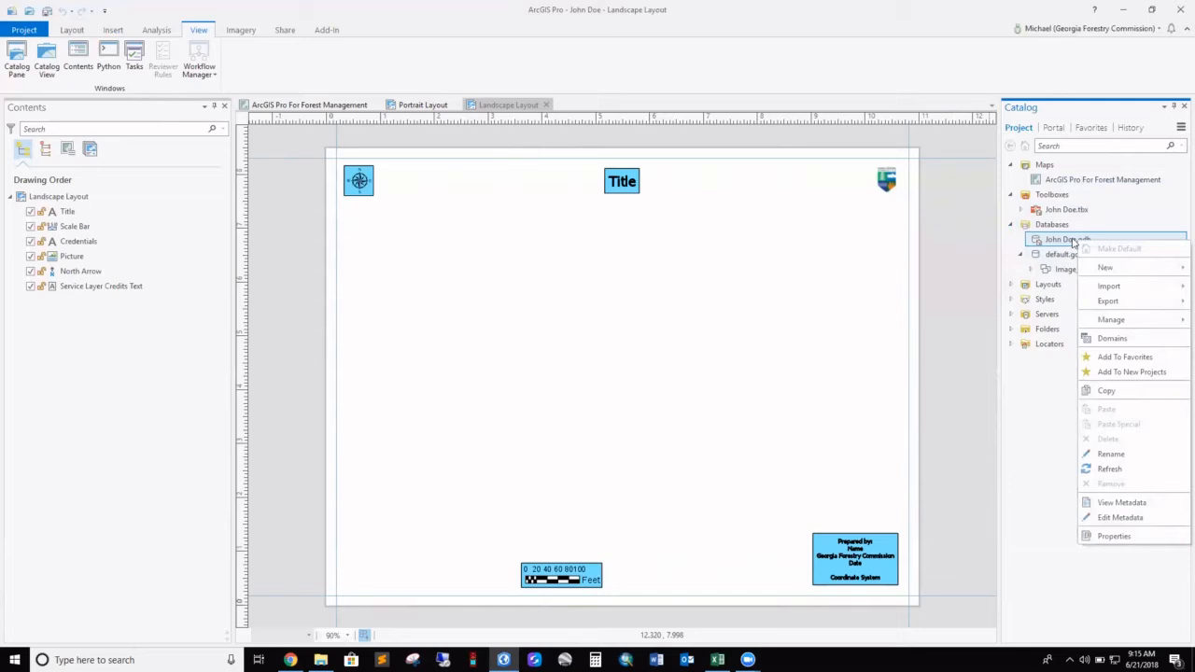
mouse_move(1102, 271)
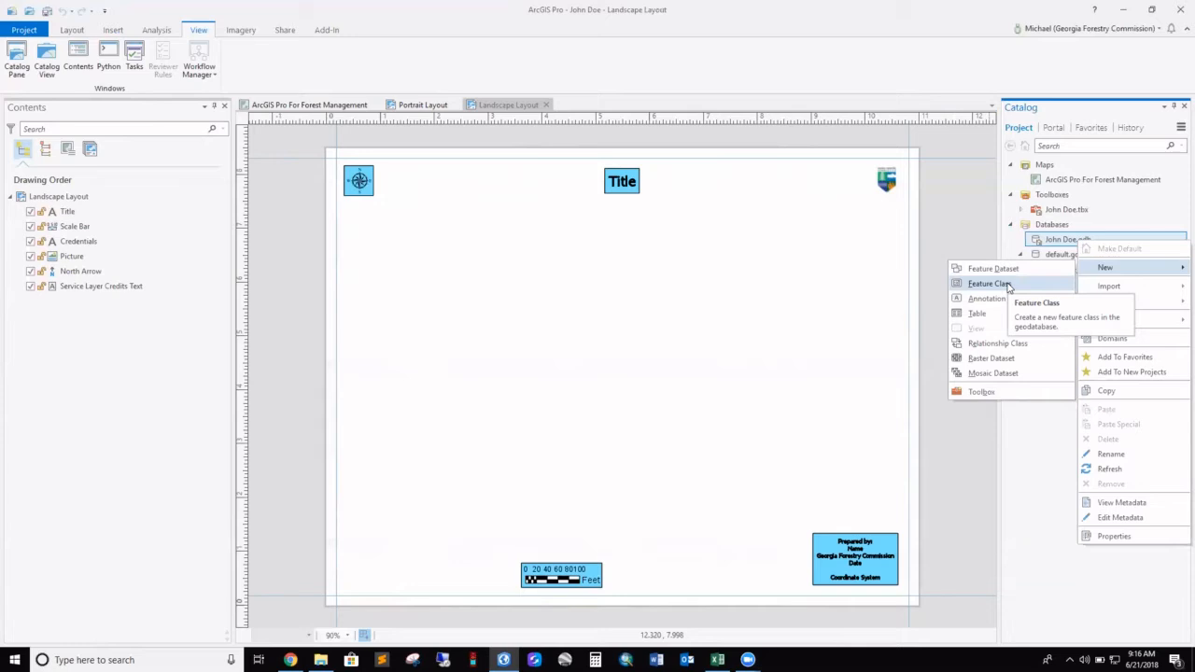
left_click(1041, 245)
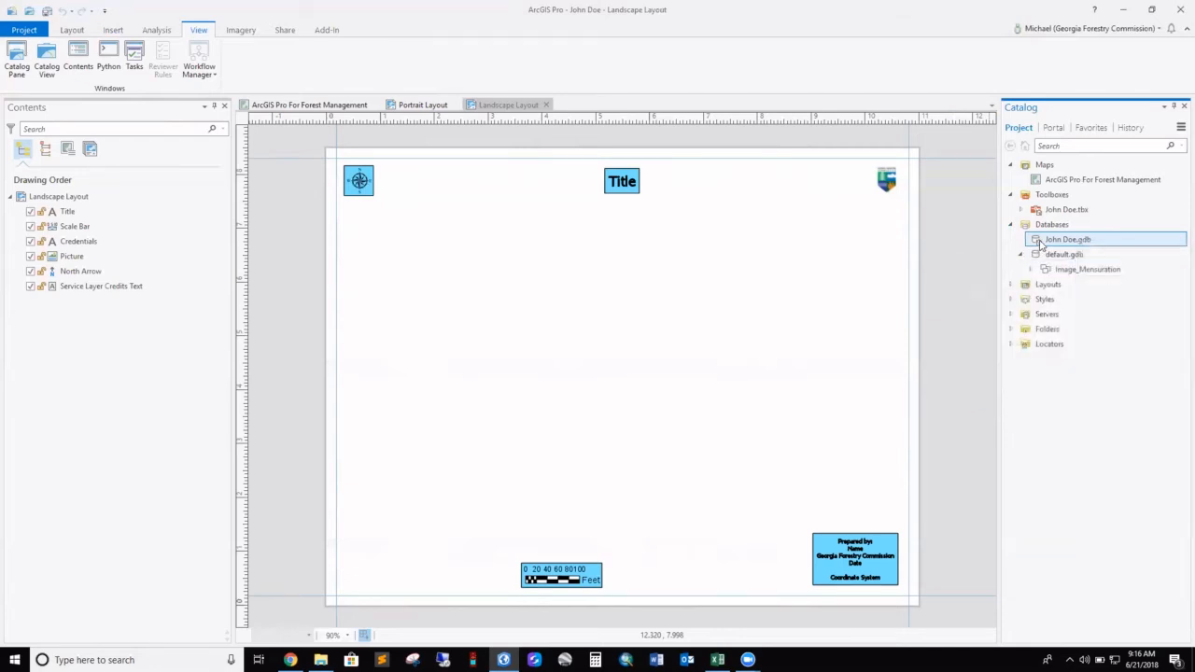
Expand the Servers in the Catalog and preview the 2017 NAIP False Color IR (leaf on) layer on the forest management map
left_click(1010, 314)
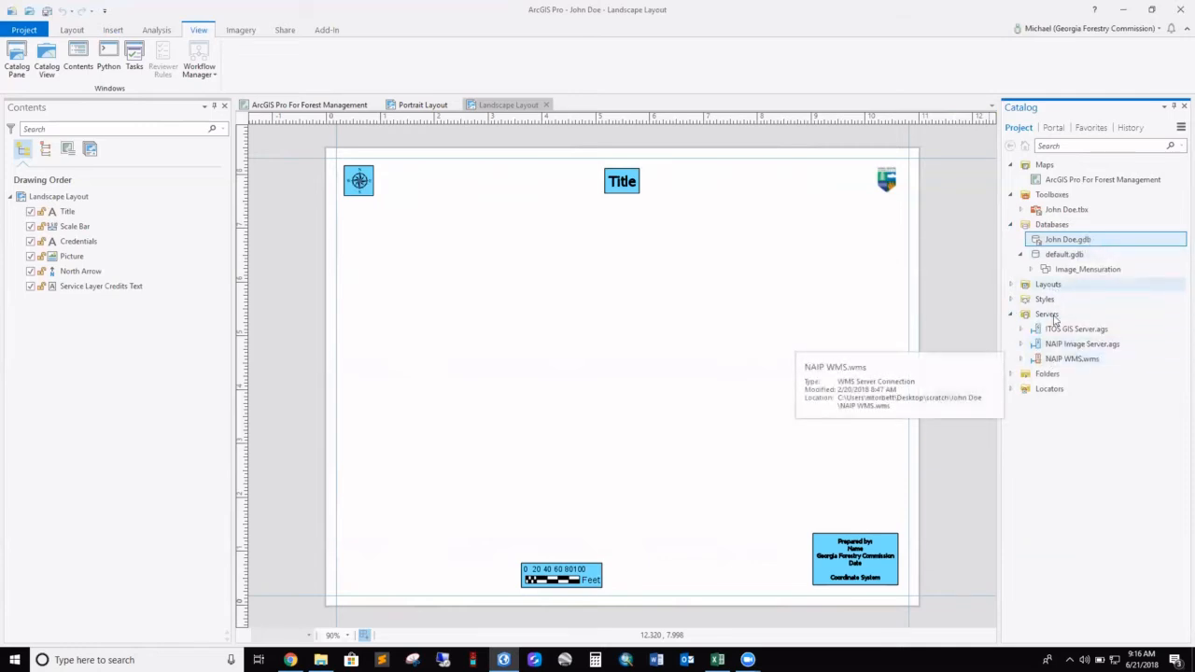
left_click(312, 107)
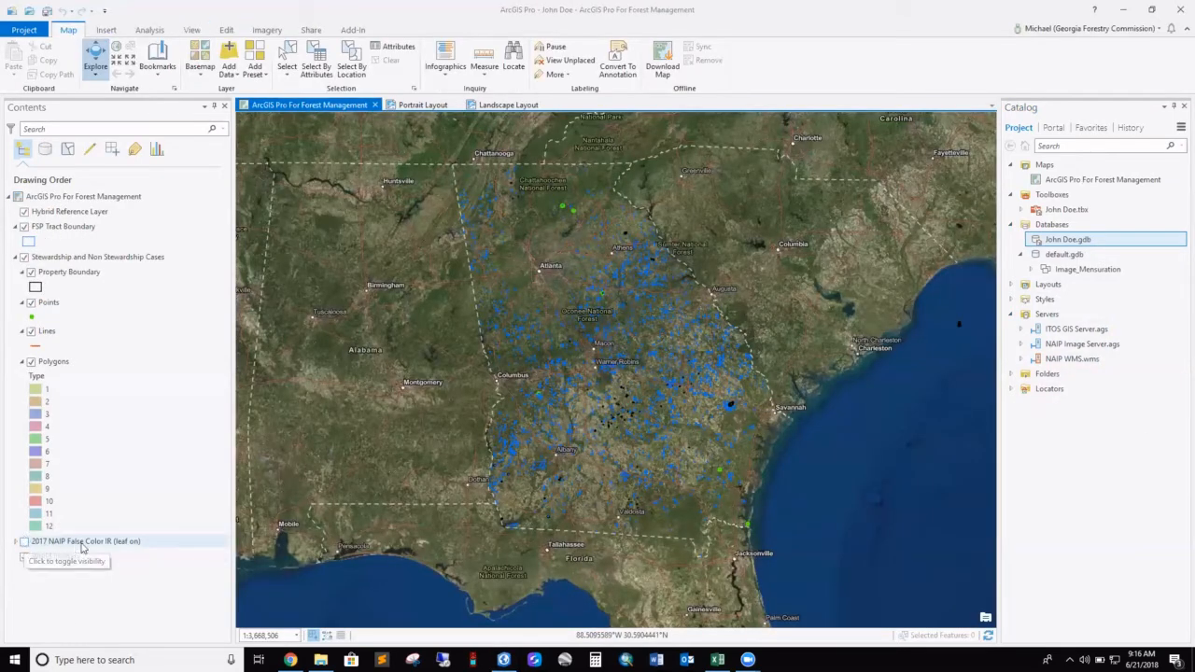
left_click(24, 545)
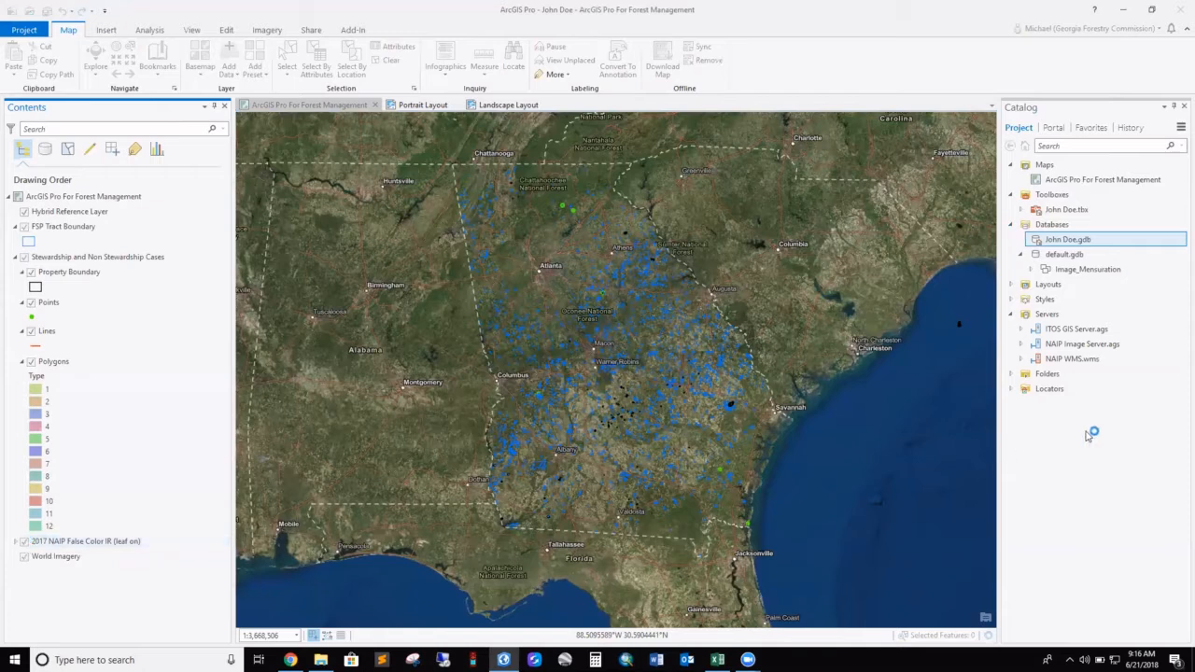
left_click(1030, 345)
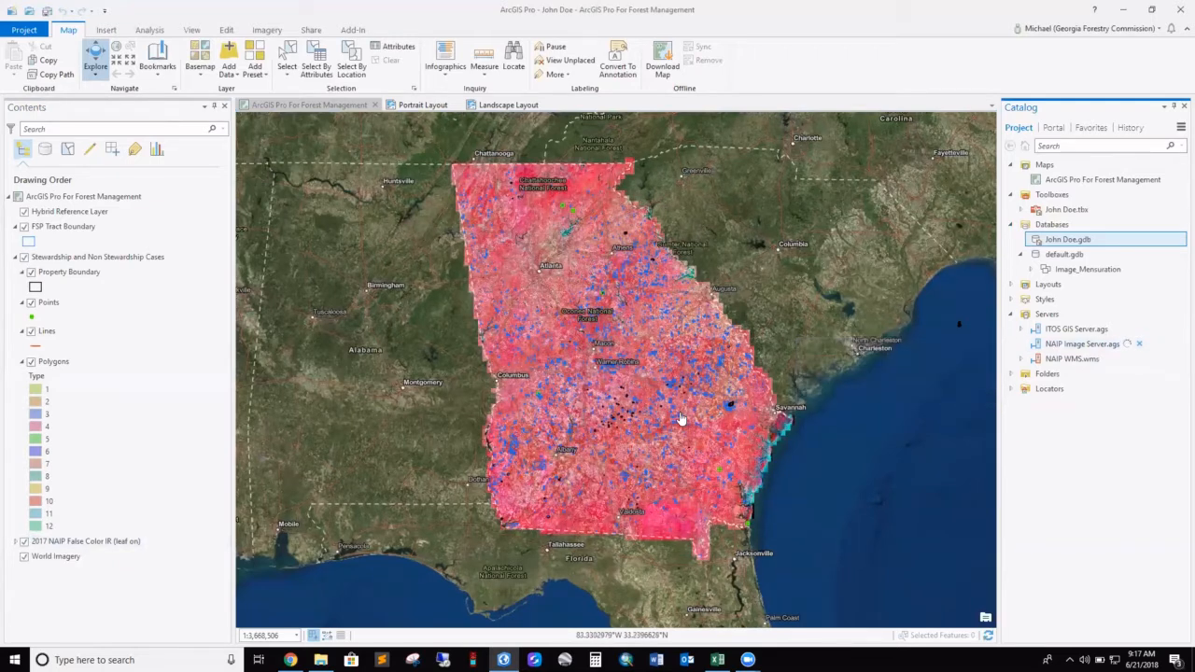
left_click(24, 542)
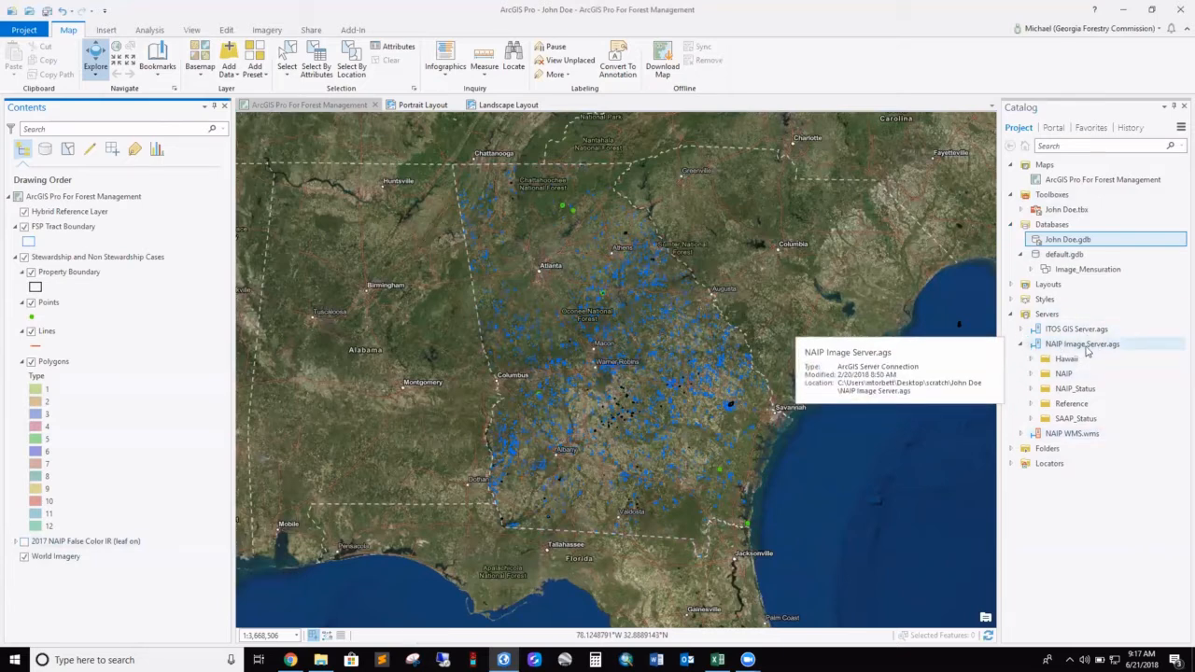
Browse the state image services in the NAIP folder of the NAIP Image Server, and collapse the Servers
left_click(1032, 374)
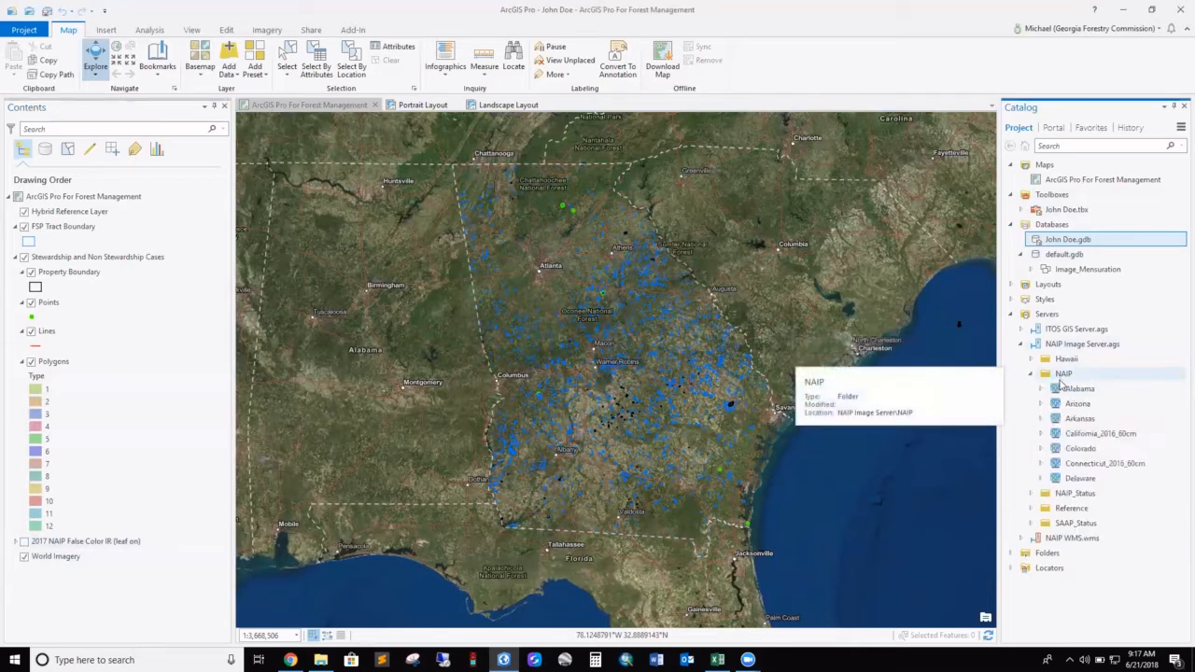
scroll(1069, 451, "down", 4)
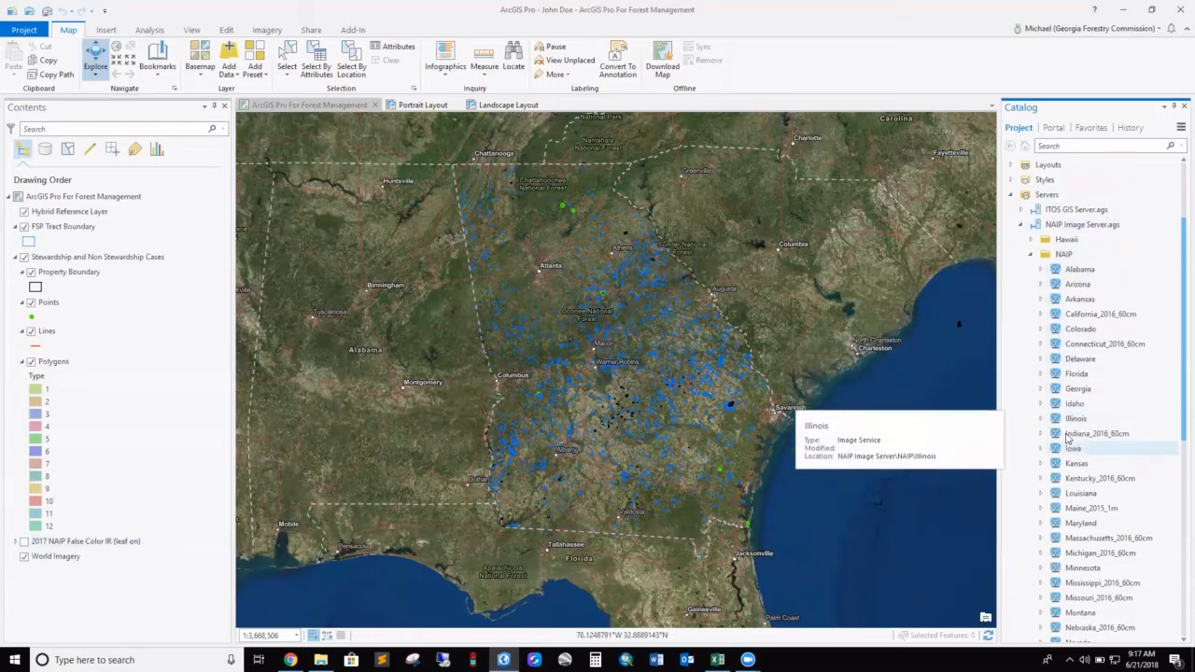
scroll(1070, 367, "down", 1)
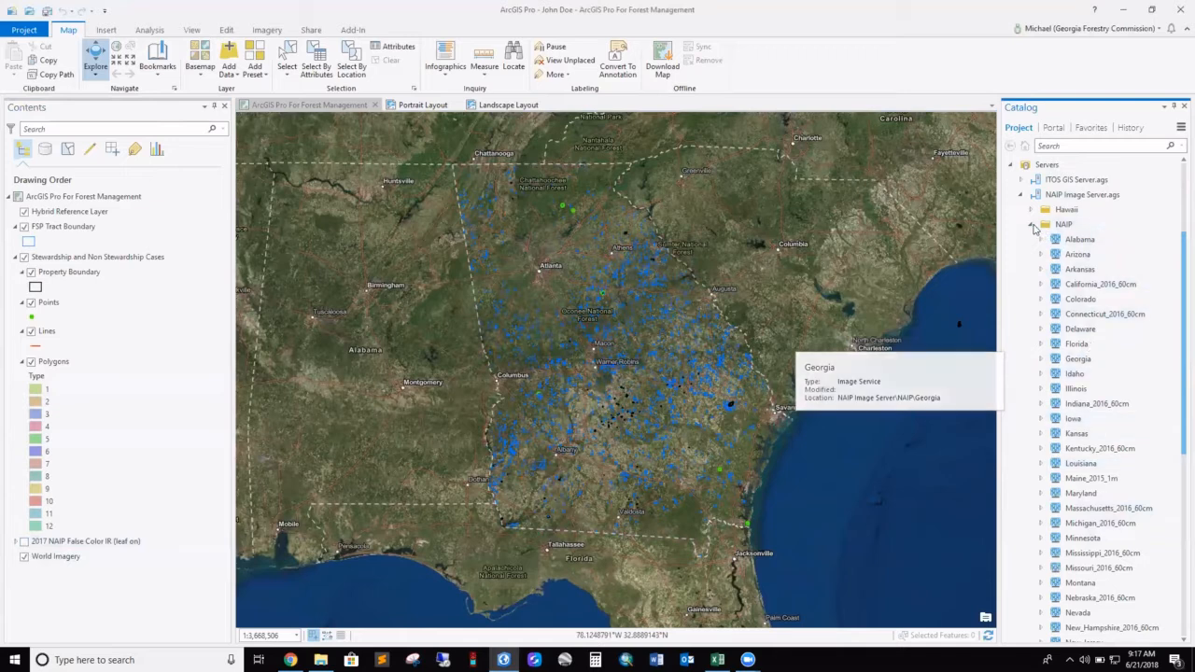
left_click(1032, 226)
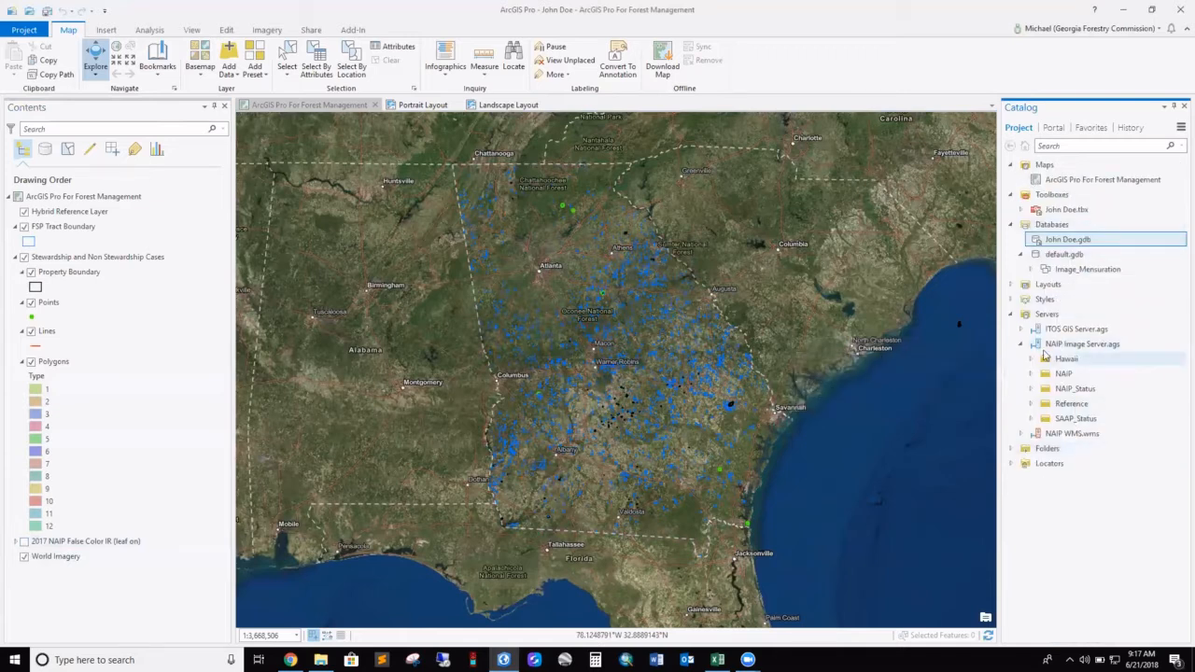
left_click(1010, 315)
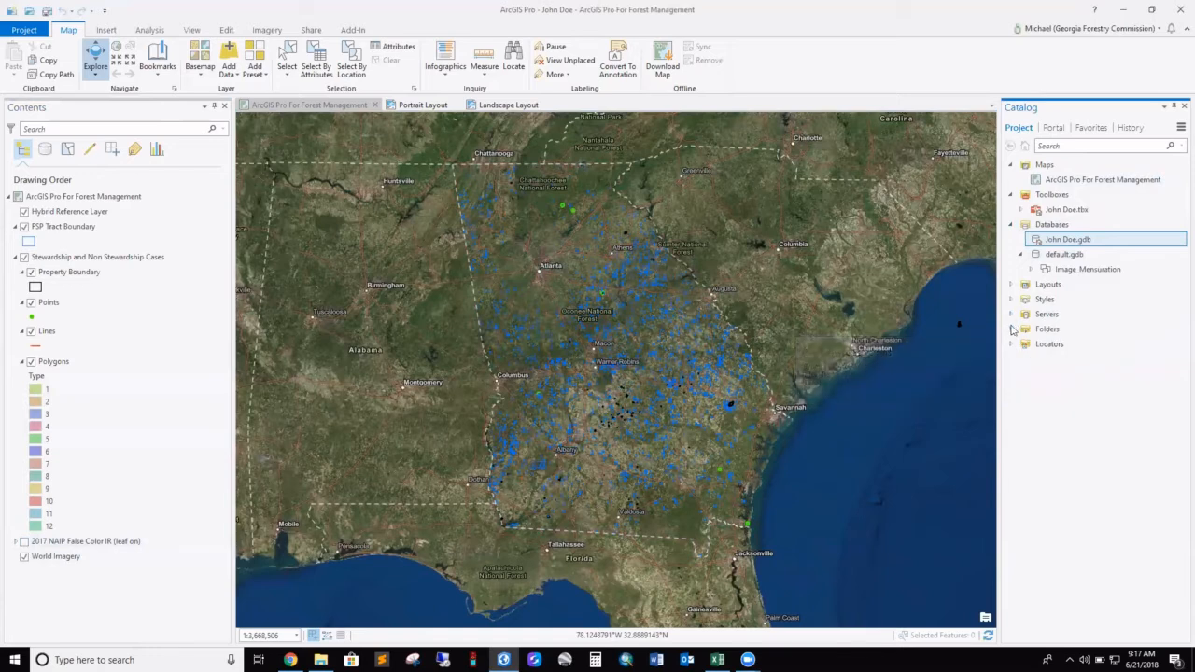
Add a folder connection to the scratch folder on the Desktop
left_click(1009, 329)
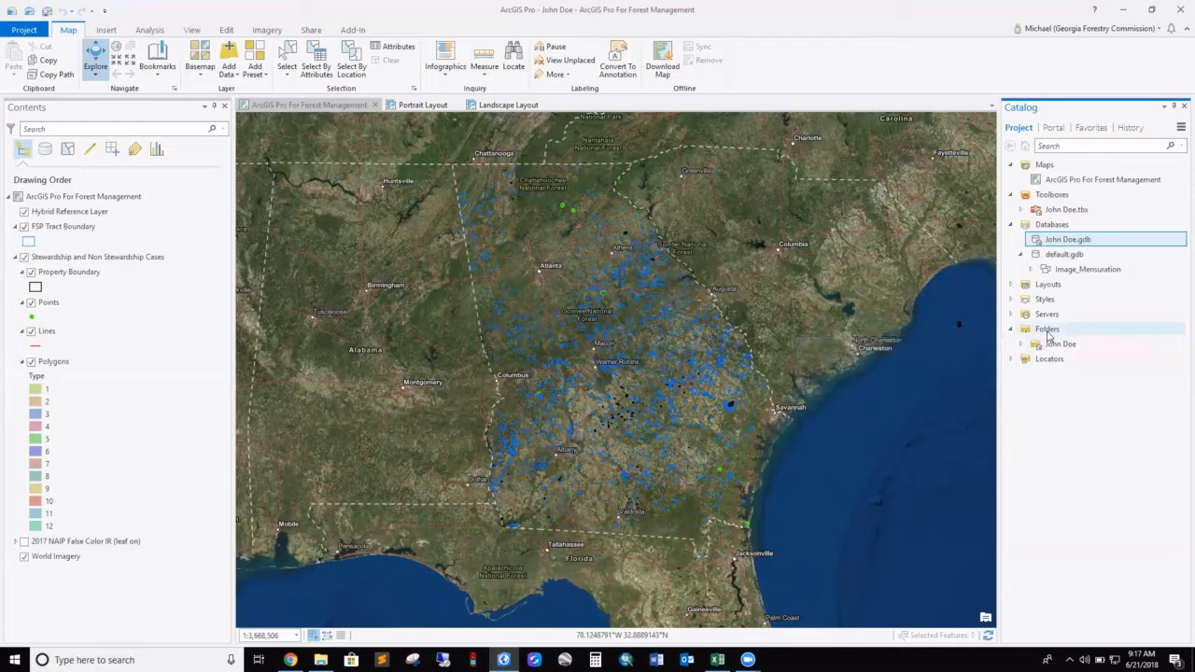
right_click(1048, 330)
left_click(1073, 344)
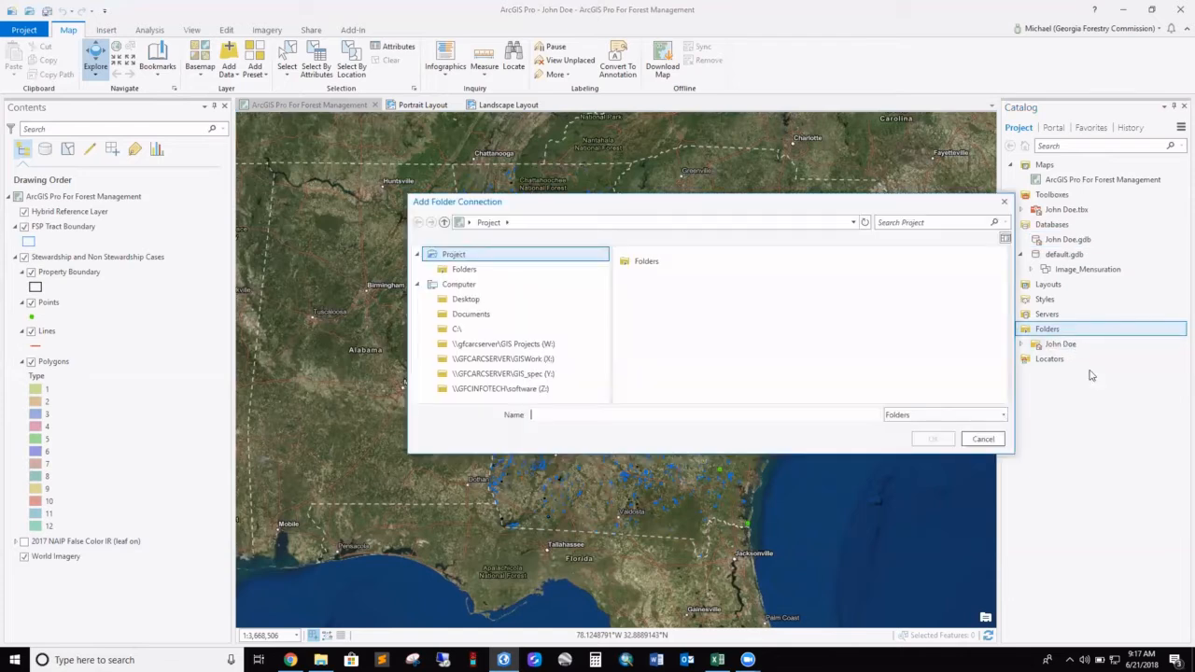
left_click(492, 304)
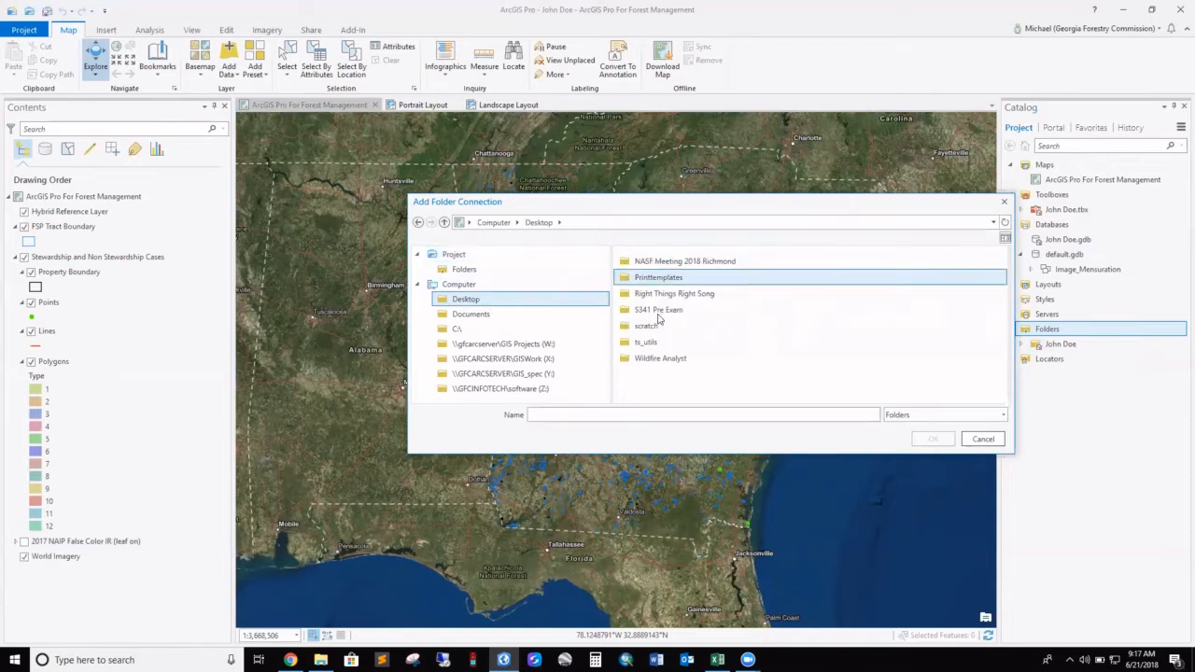
left_click(714, 326)
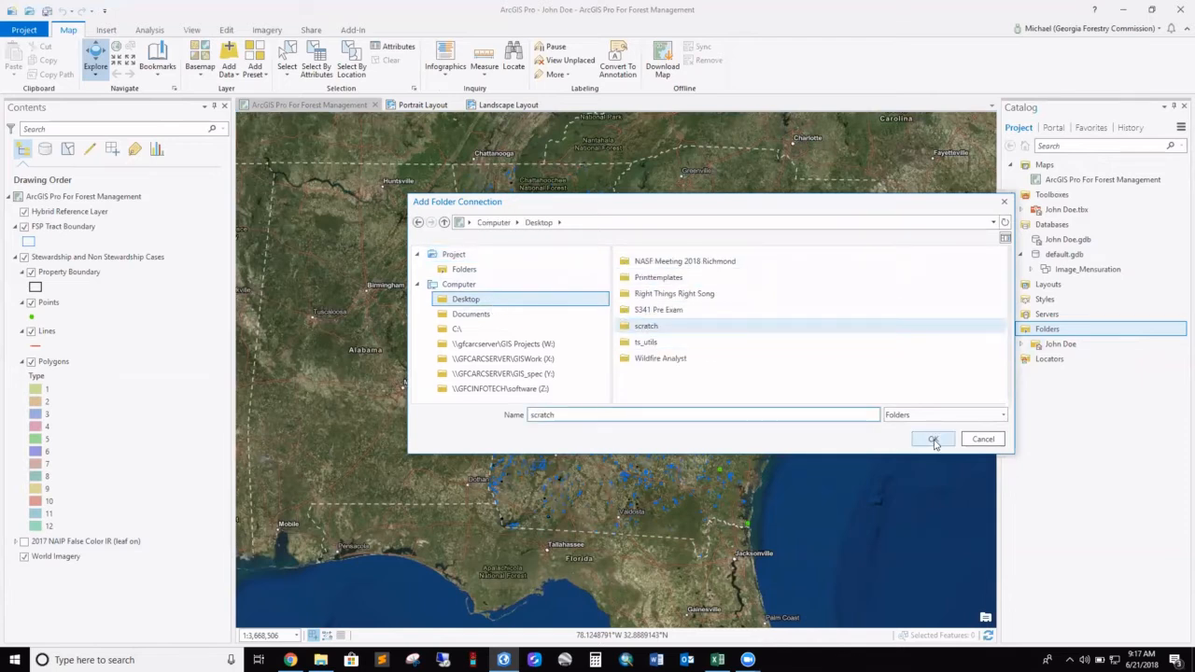
left_click(933, 440)
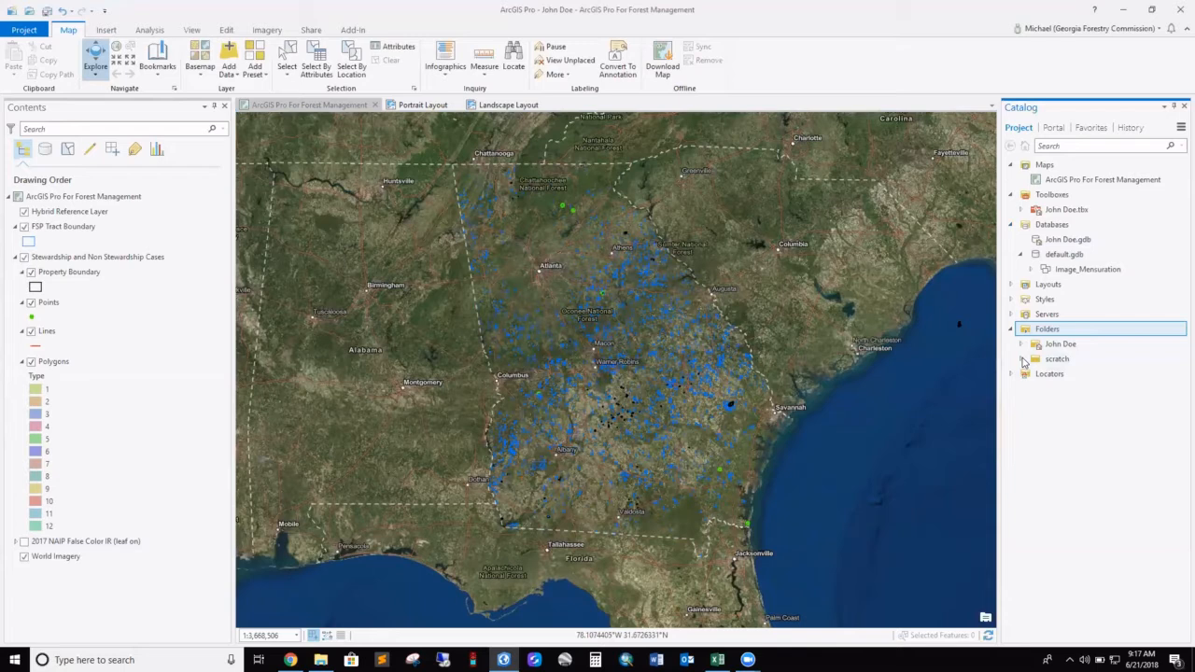
Examine the contents of the scratch folder and the project folder in the Catalog, and collapse the Folders
left_click(1023, 359)
left_click(1022, 359)
double_click(1062, 342)
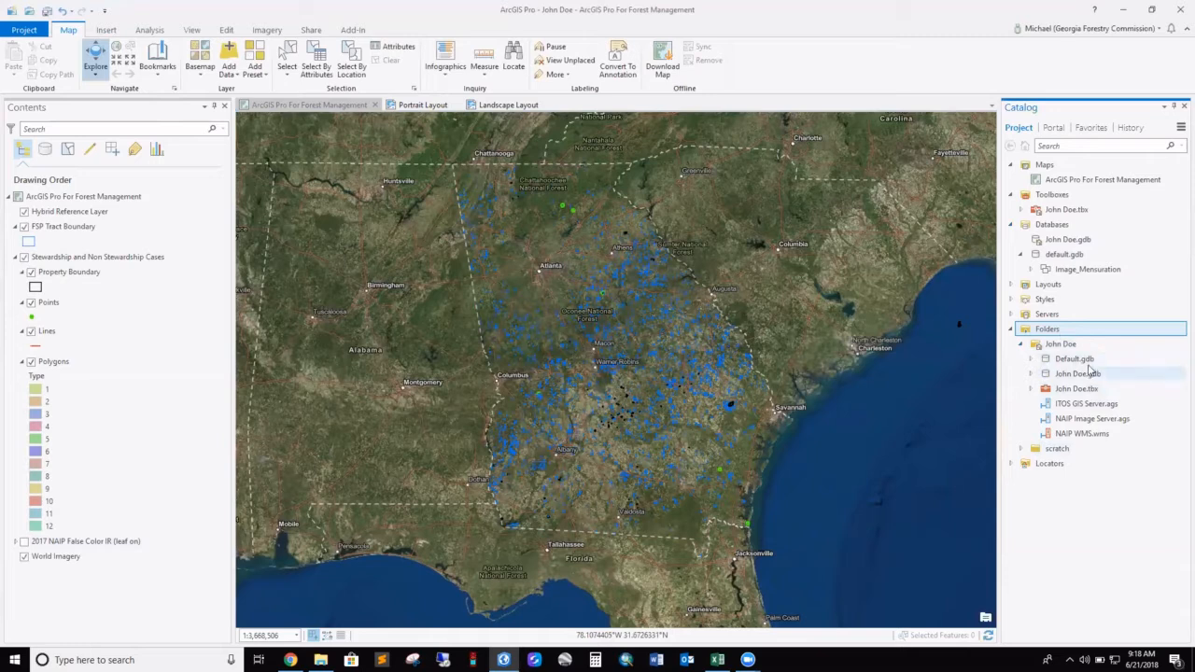
left_click(1011, 330)
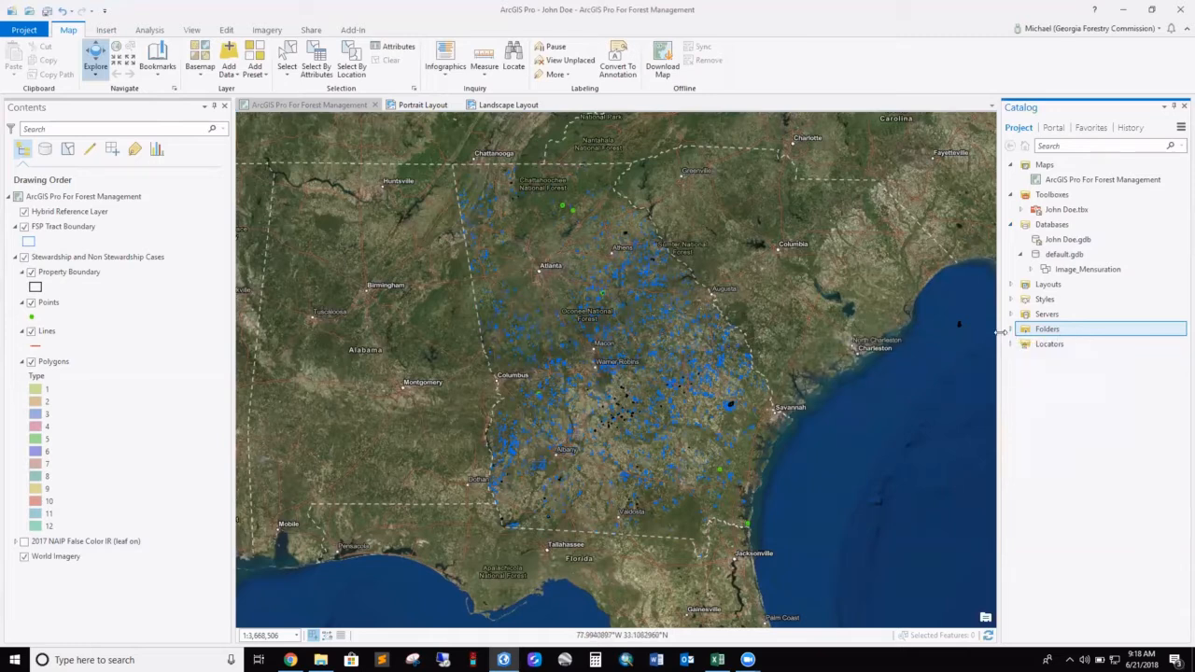
Review the available basemaps and the toolboxes offered for geoprocessing
left_click(201, 73)
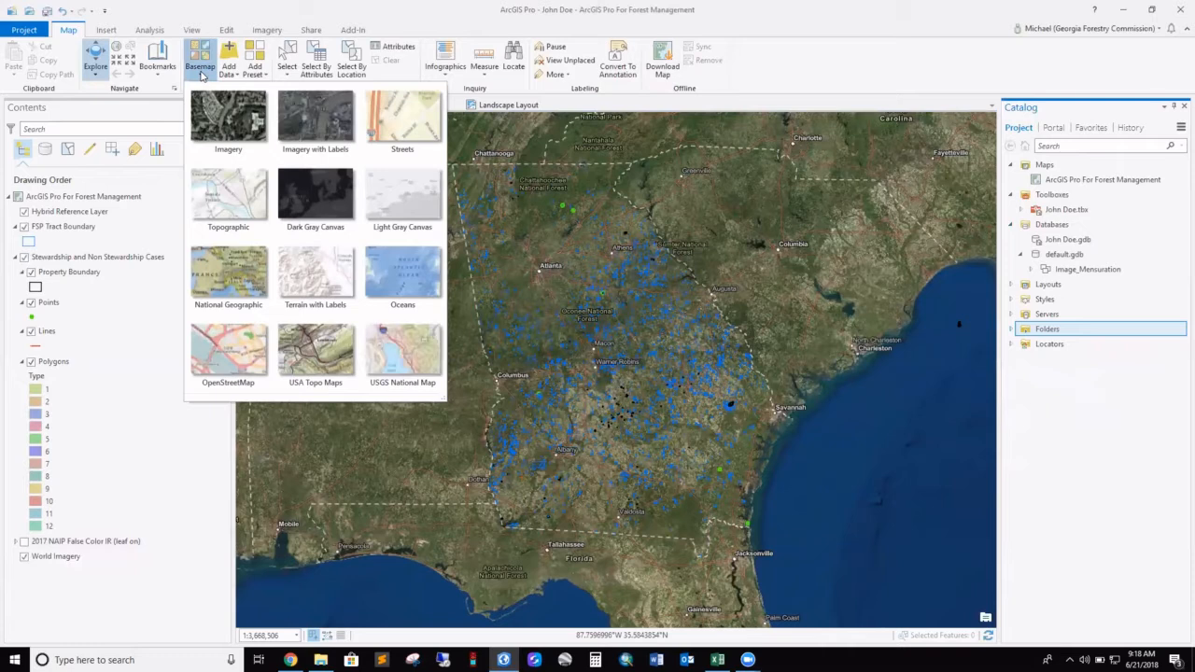
left_click(200, 73)
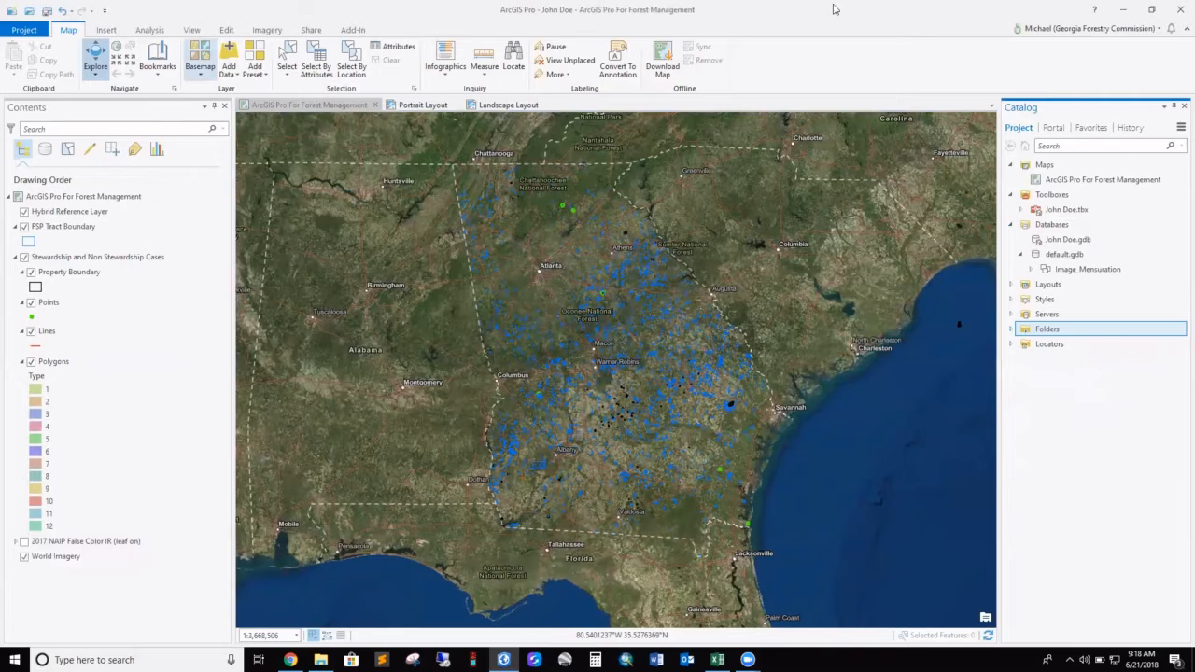
left_click(149, 31)
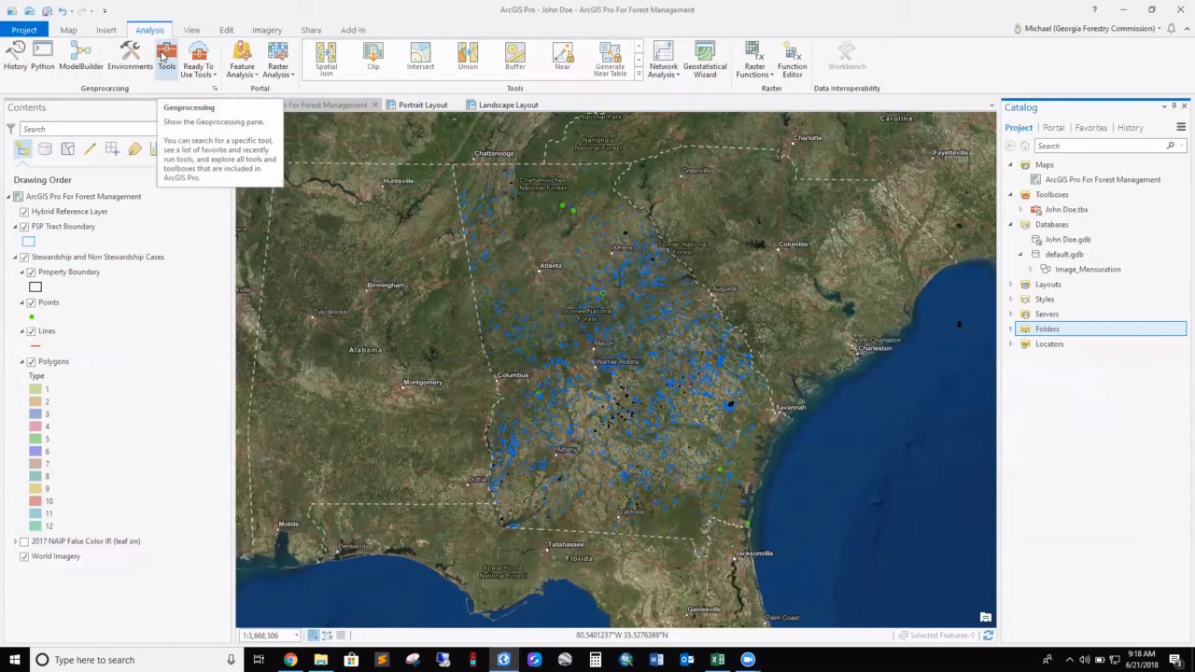
left_click(164, 58)
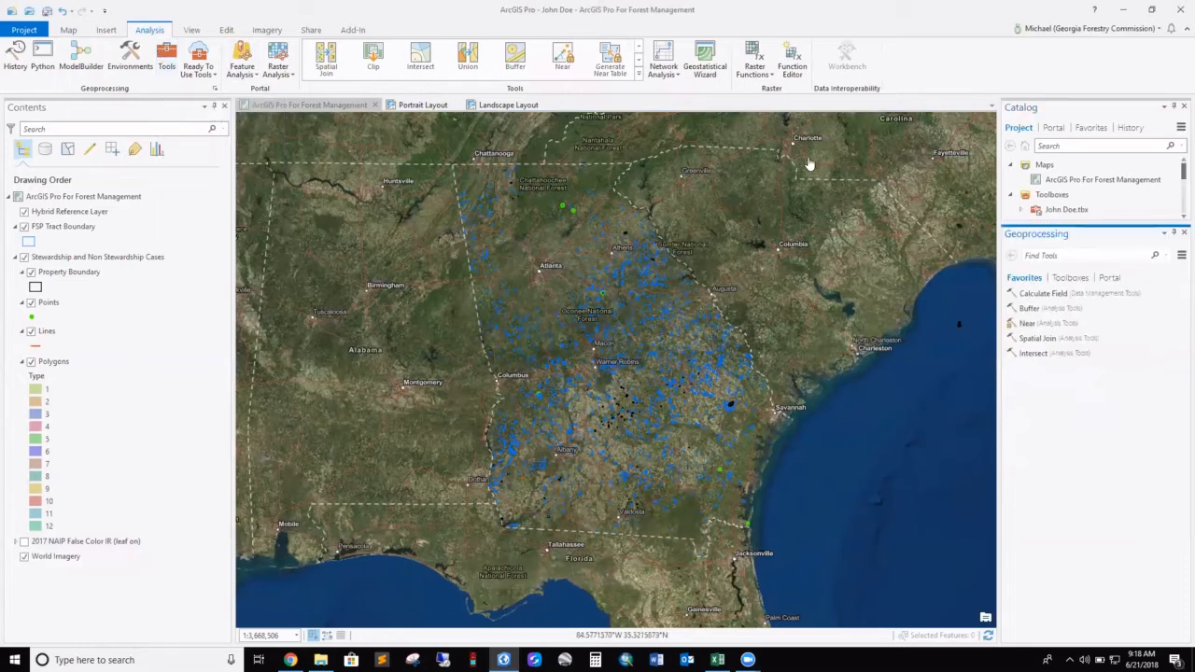
left_click(1070, 278)
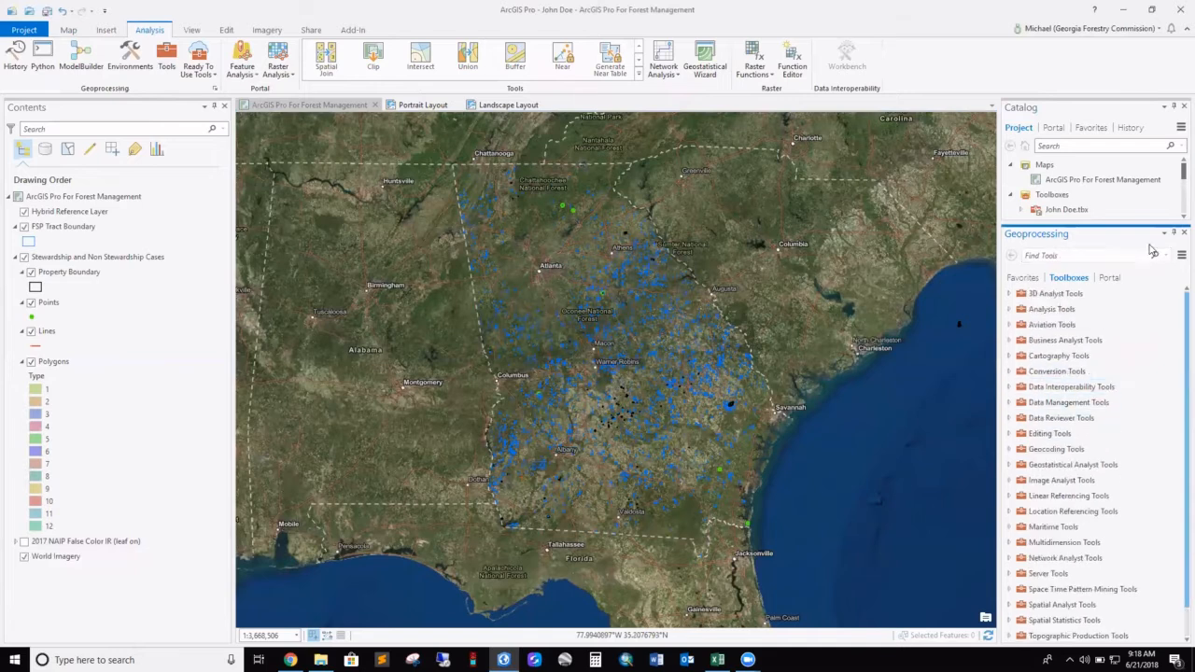
left_click(1184, 232)
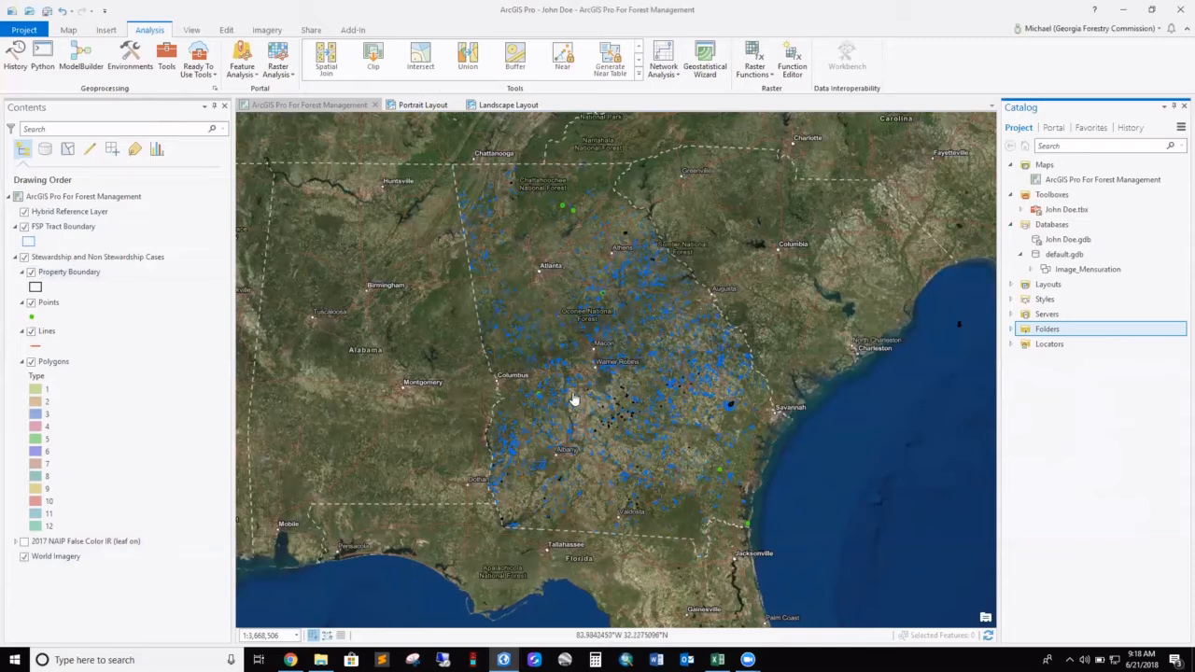
Add feature.kml from the connected scratch folder to the current map
scroll(595, 387, "up", 2)
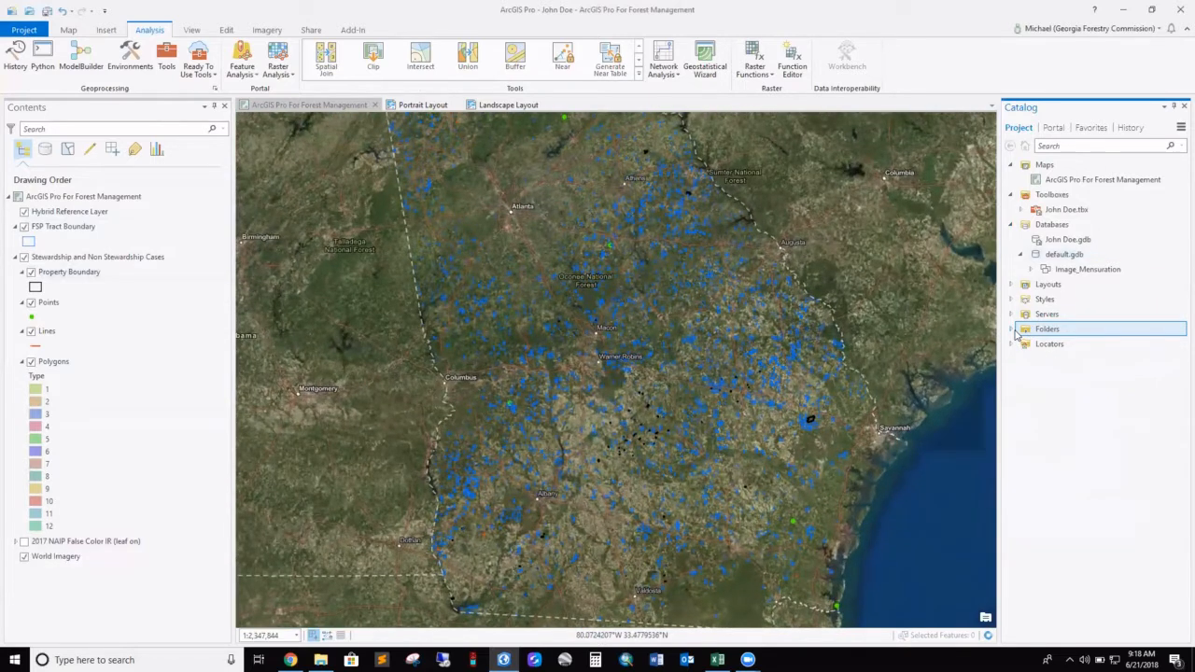
left_click(1012, 329)
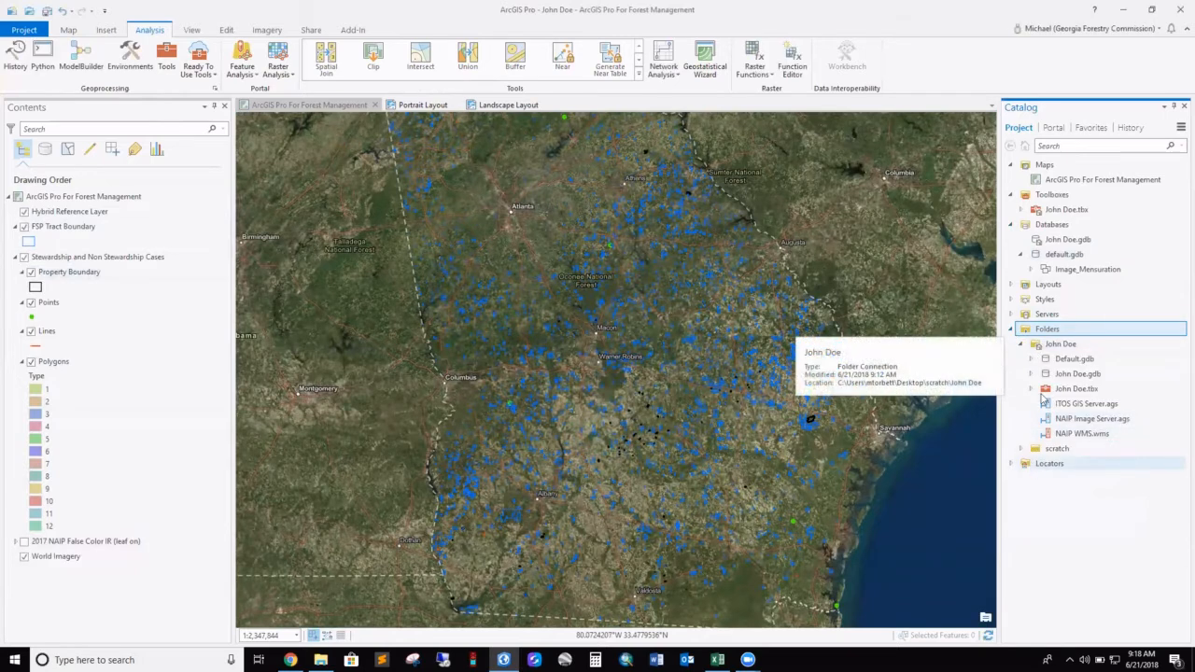
right_click(1044, 332)
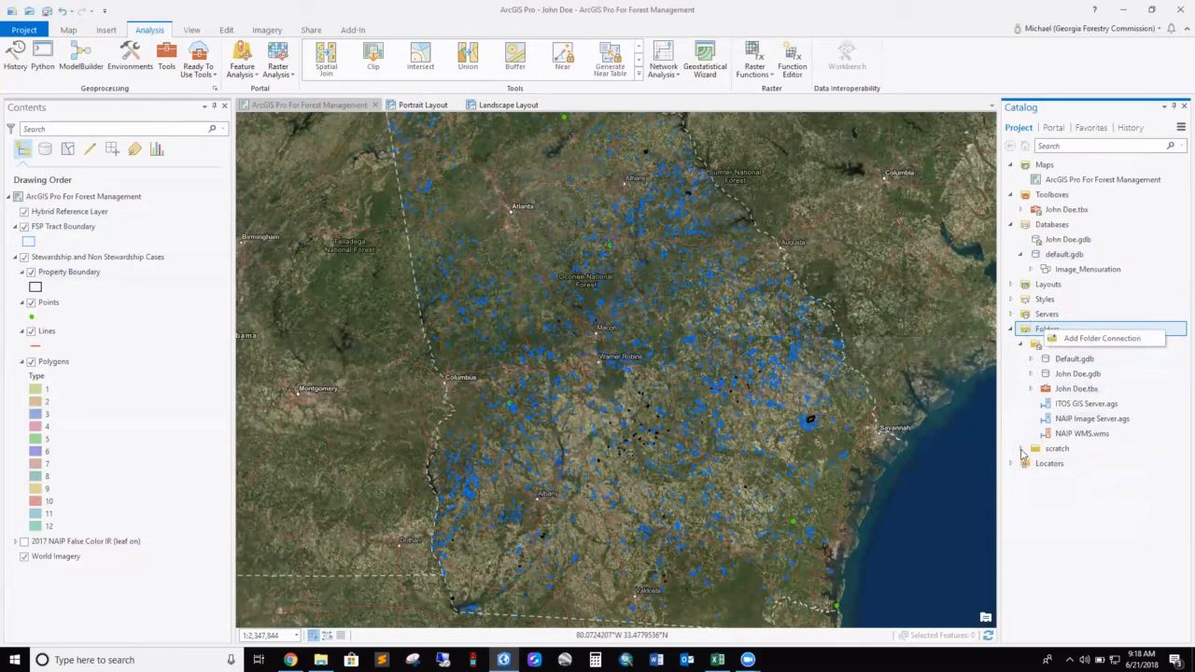
left_click(1023, 452)
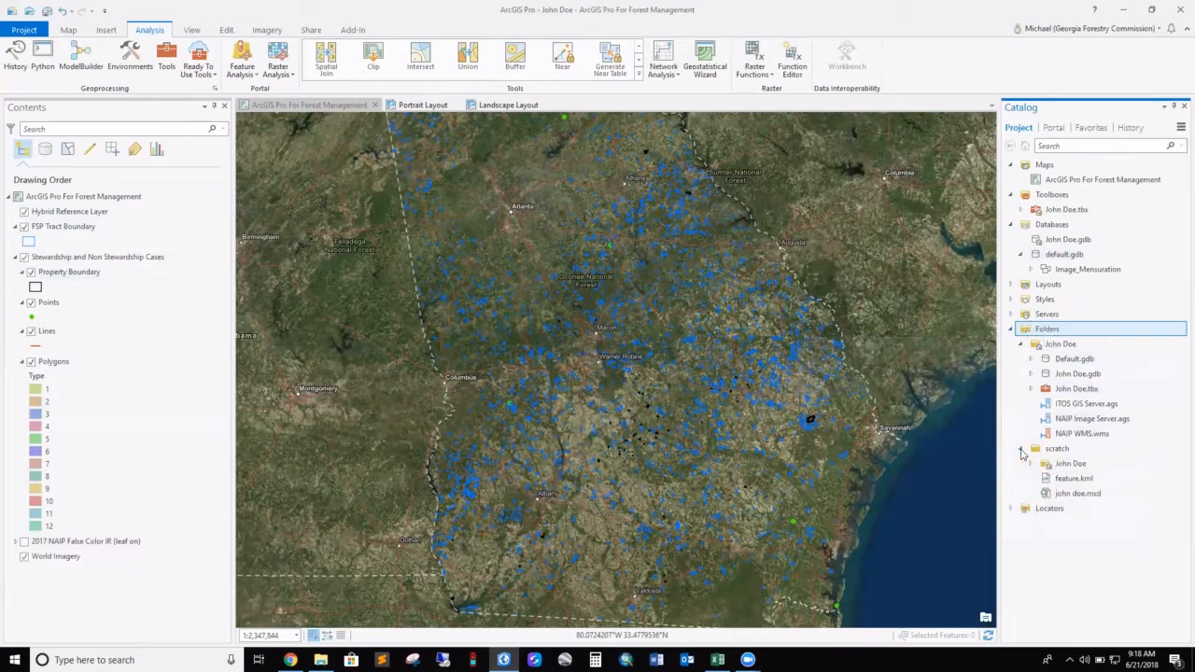
right_click(1061, 481)
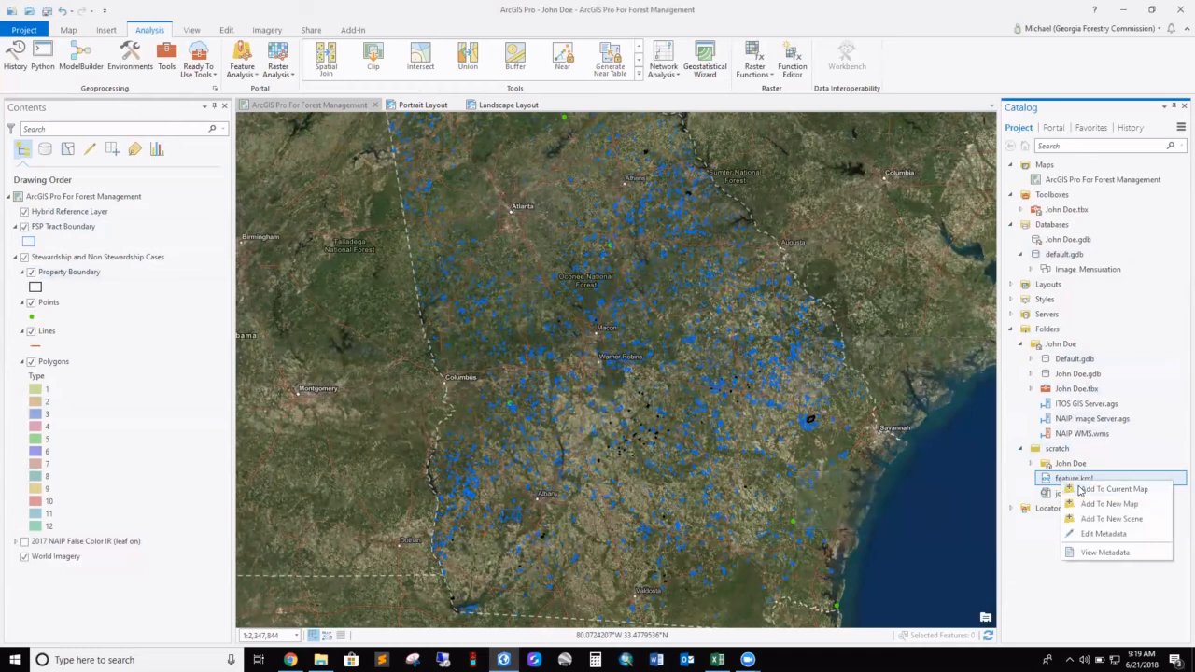
left_click(1083, 489)
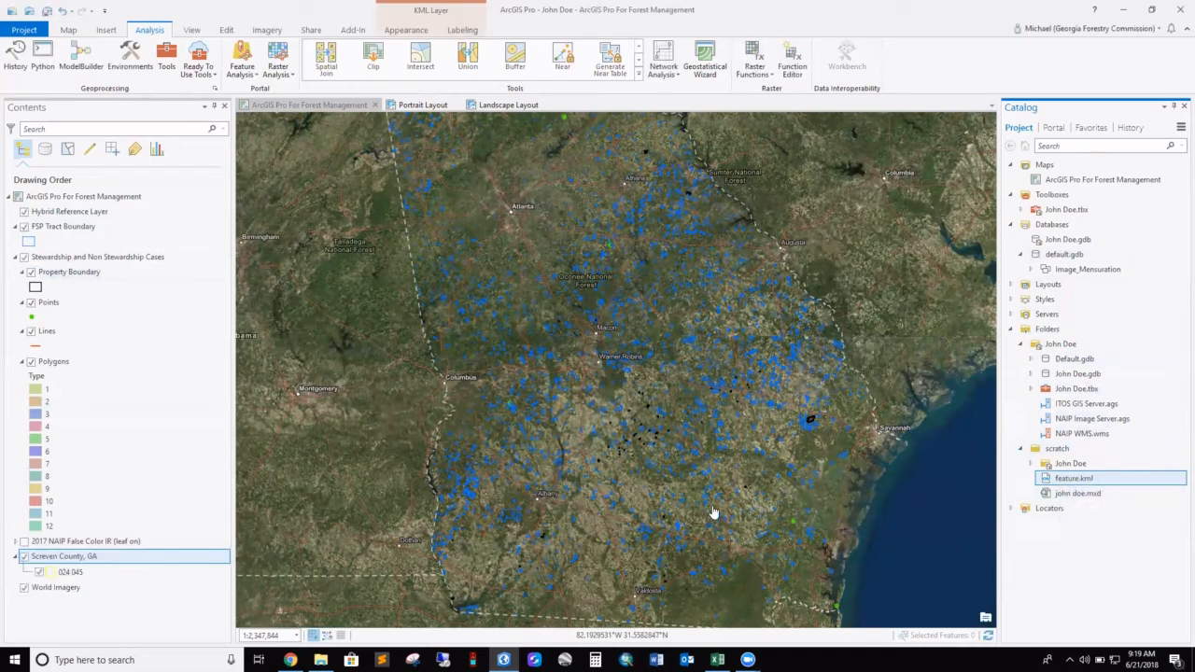
Zoom the map to the Screven County, GA layer to view its boundary
right_click(58, 560)
left_click(134, 393)
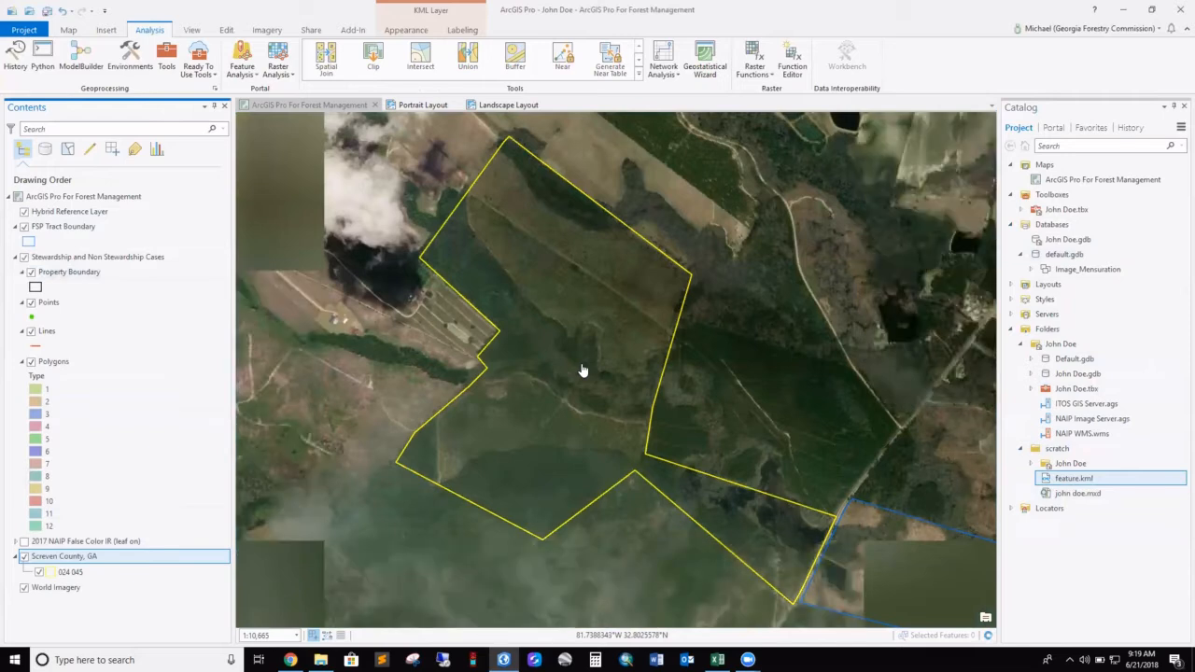
left_click_drag(571, 360, 576, 299)
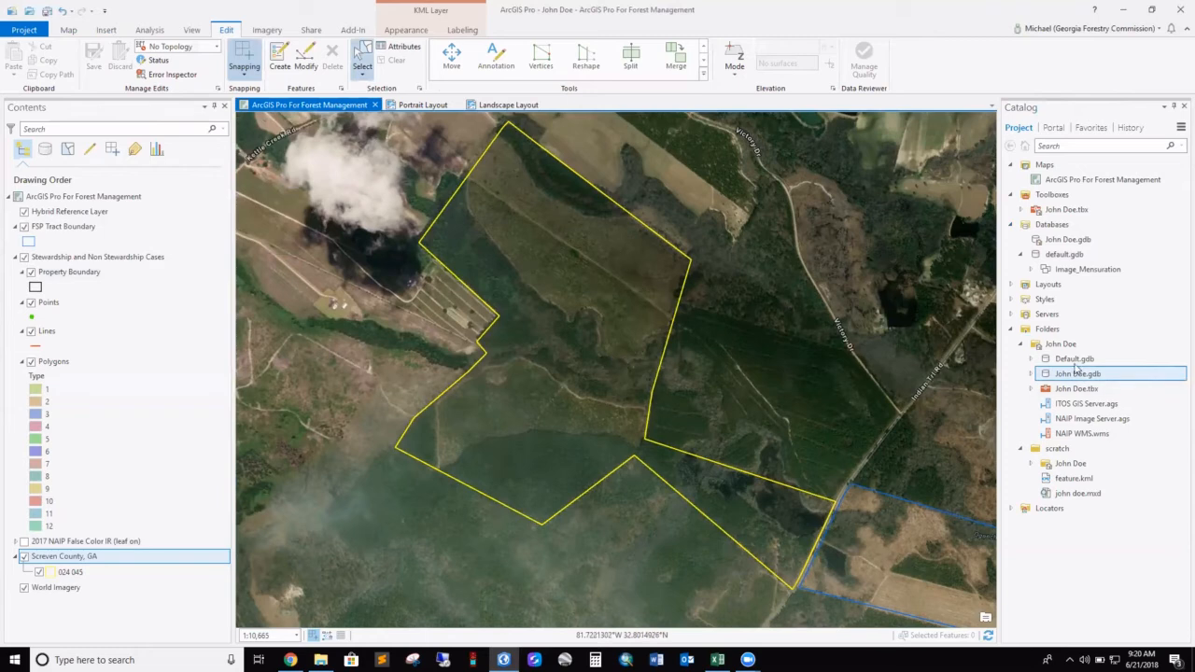
Import the Screven County, GA polygons into John Doe.gdb as feature class JohnDoe_Tract, and remove the Screven County KML layer from the map
right_click(1075, 380)
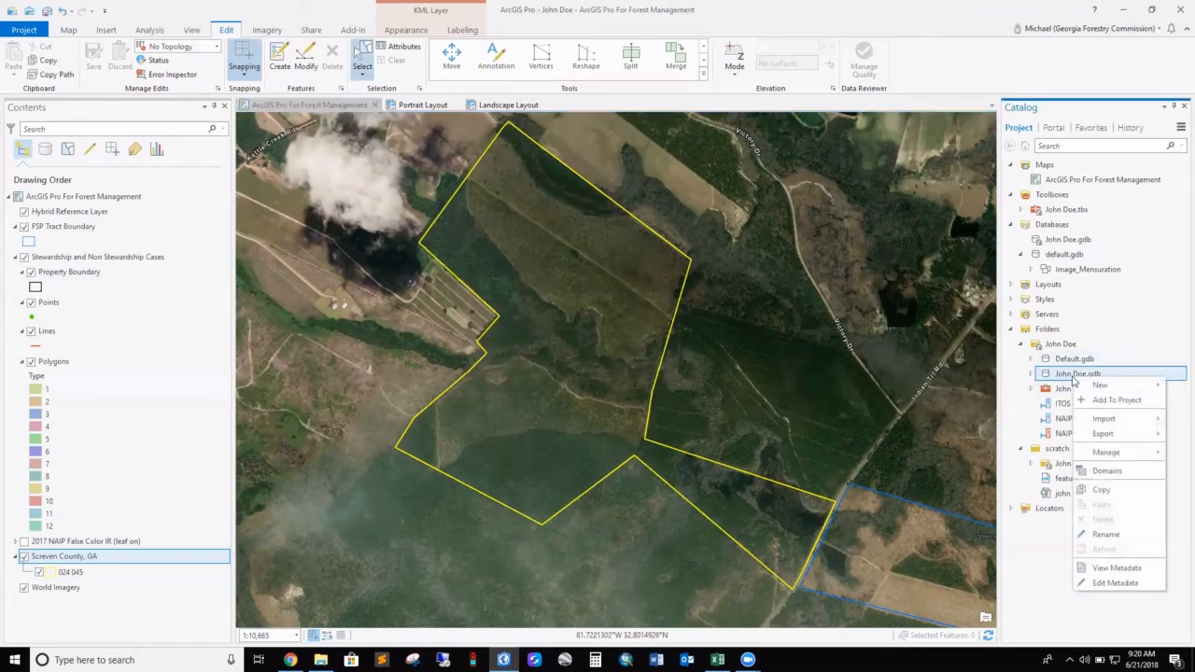
mouse_move(1107, 422)
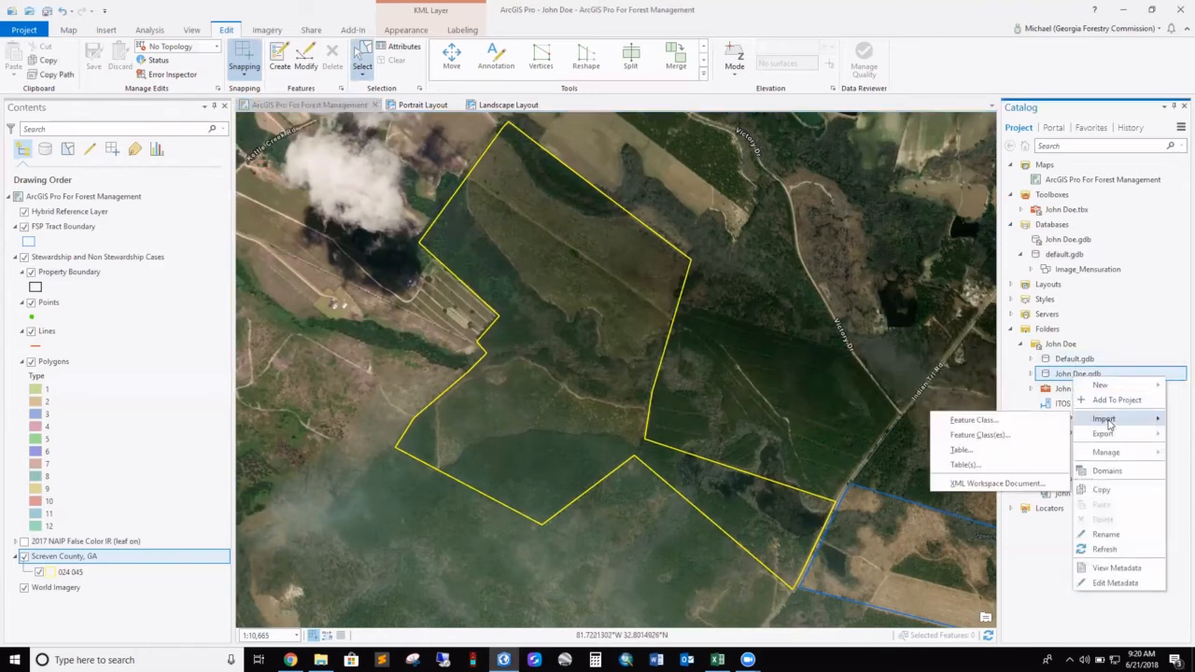
left_click(1015, 422)
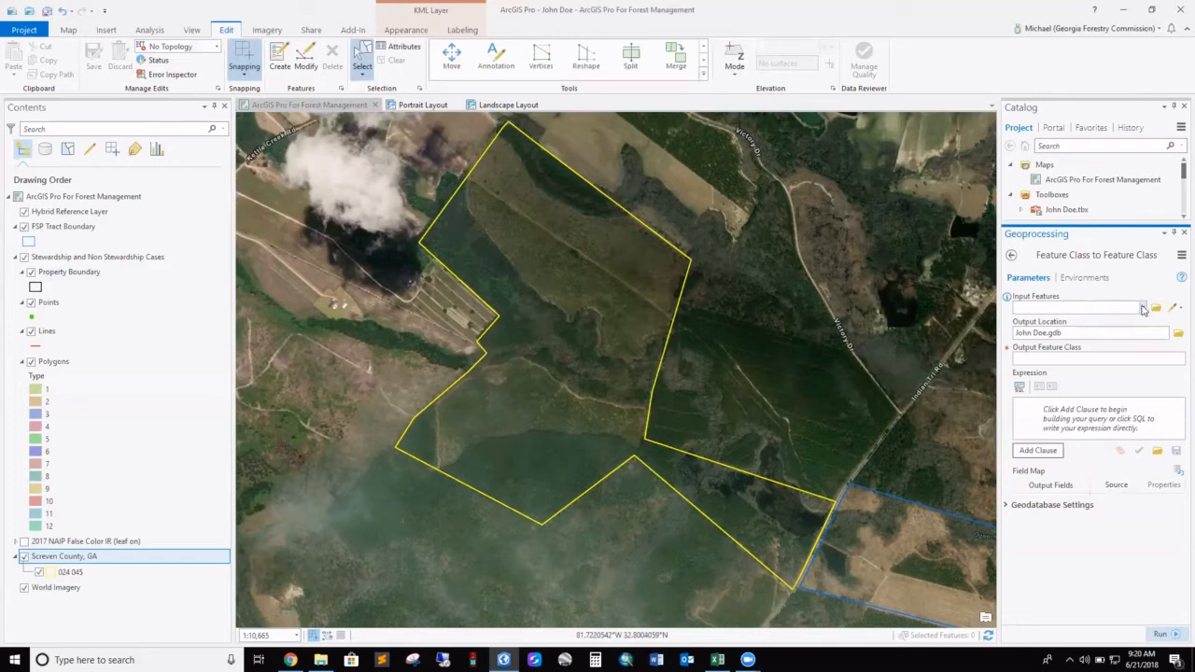
left_click(1141, 308)
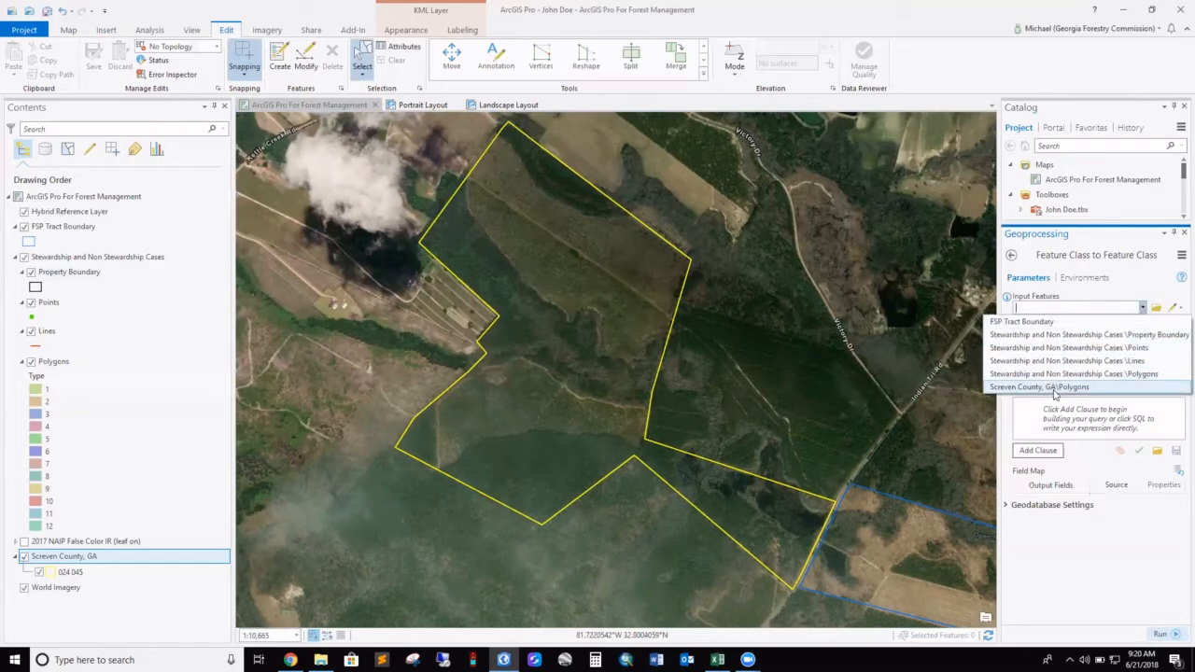
left_click(1055, 388)
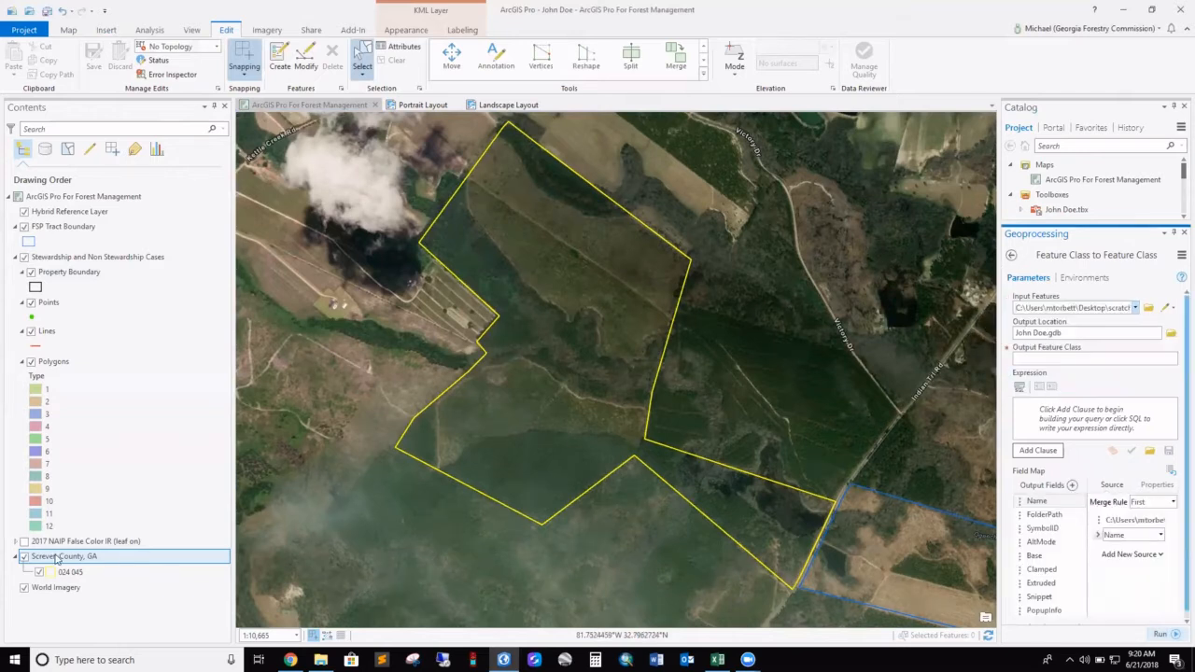
left_click(1051, 360)
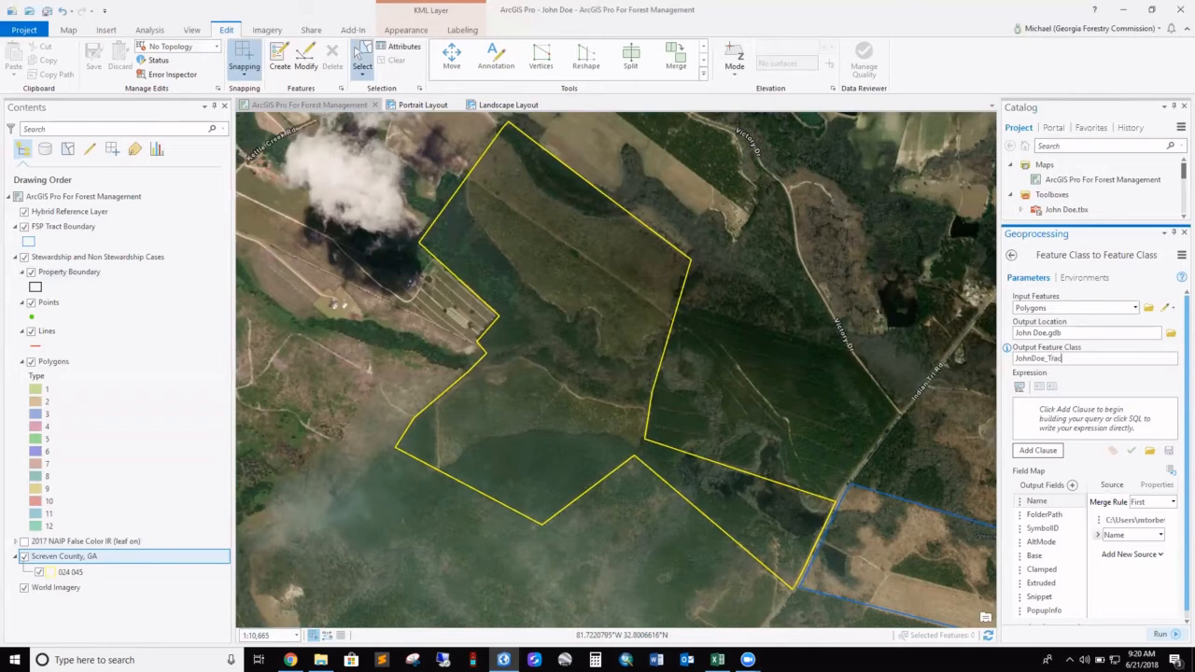
left_click(1159, 634)
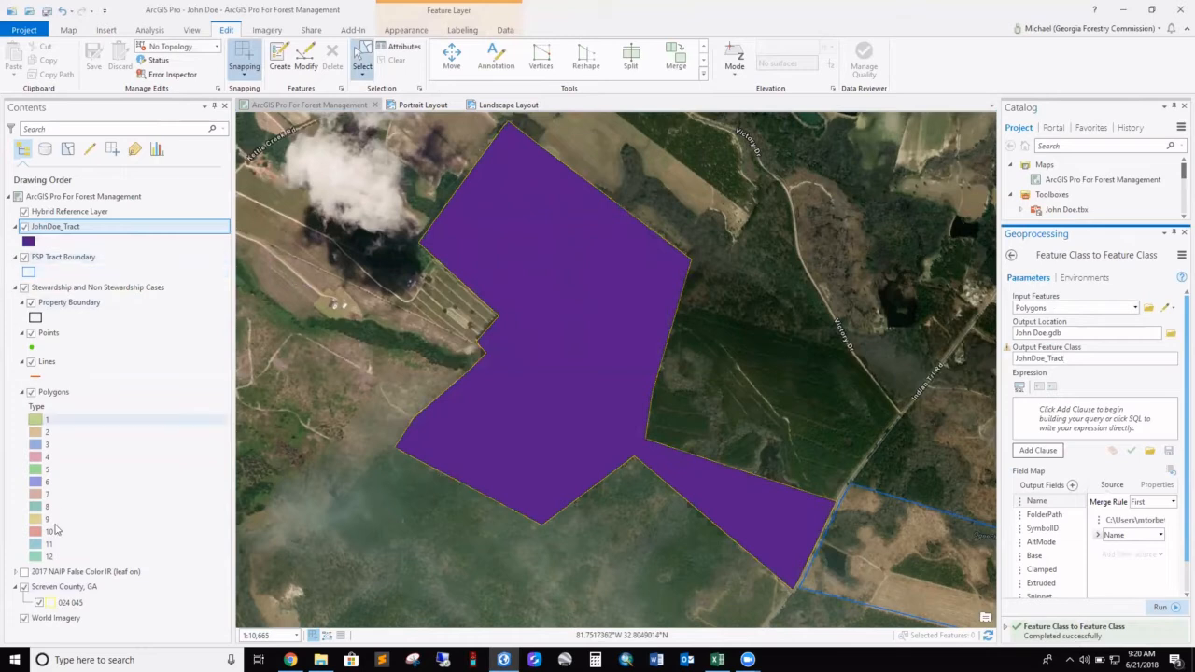
right_click(62, 586)
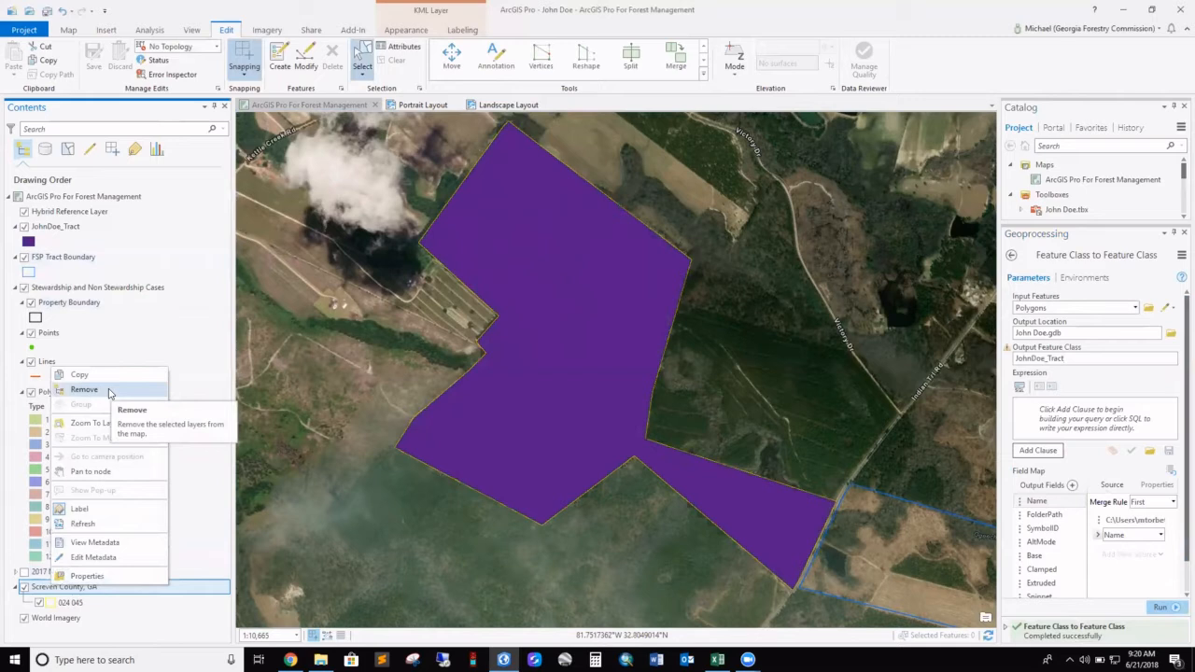
left_click(108, 390)
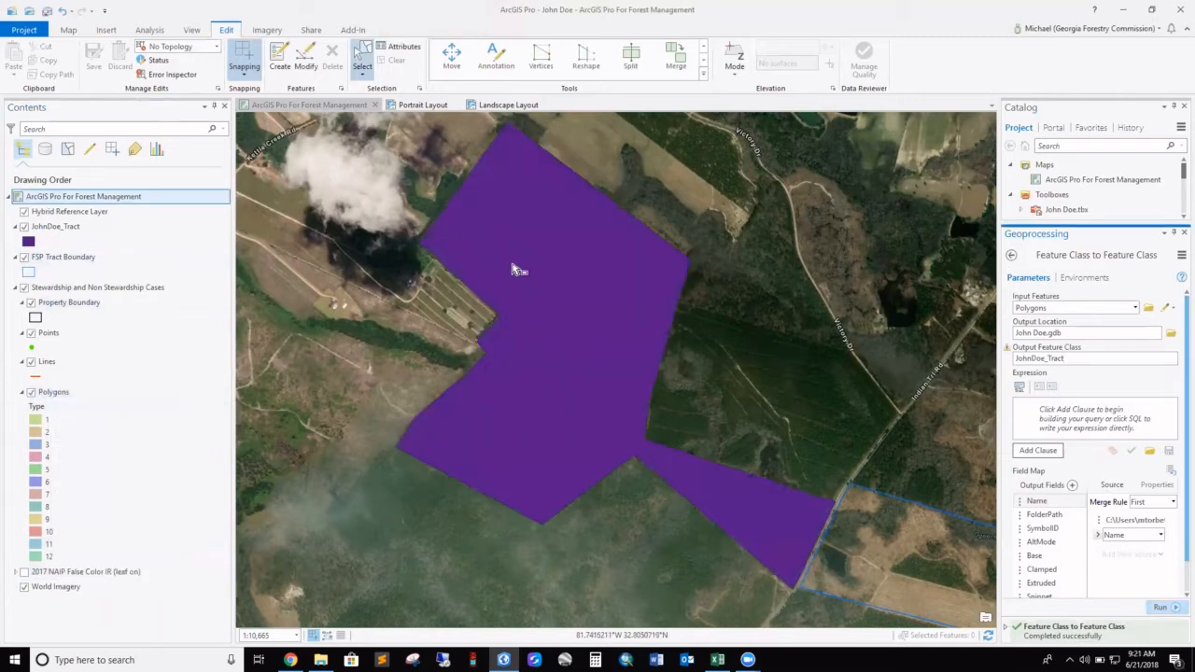
Copy the JohnDoe_Tract polygon into the Stewardship and Non Stewardship Cases Property Boundary using its New Feature template, and check it beneath the tract layer
left_click(510, 297)
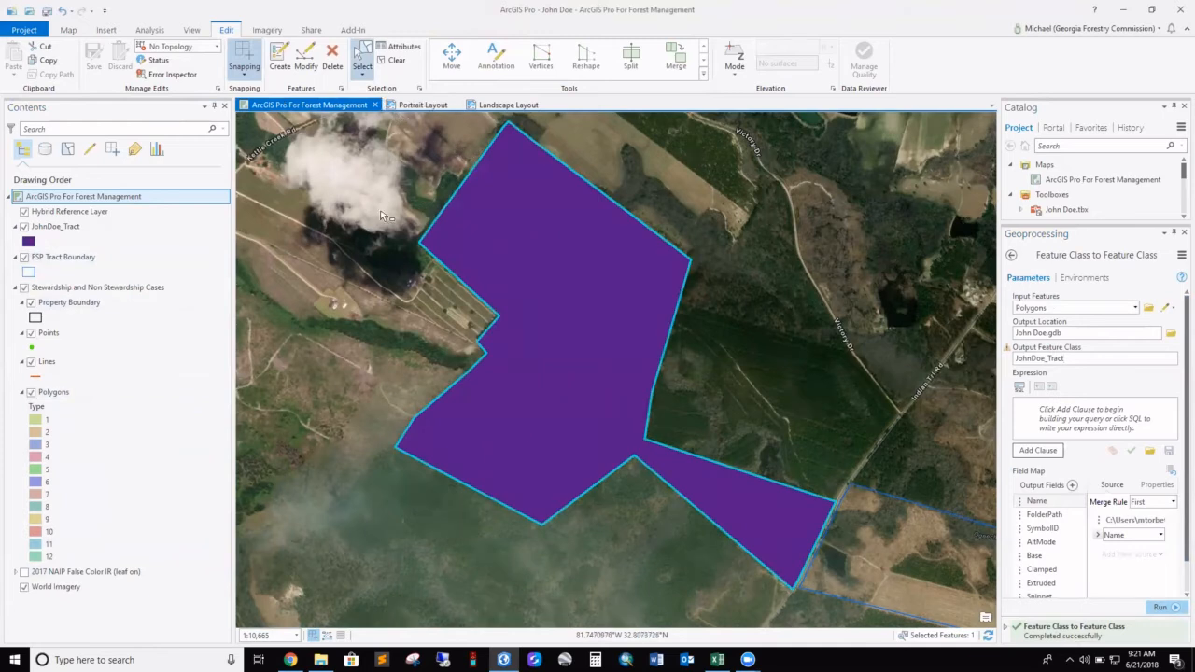
left_click(46, 62)
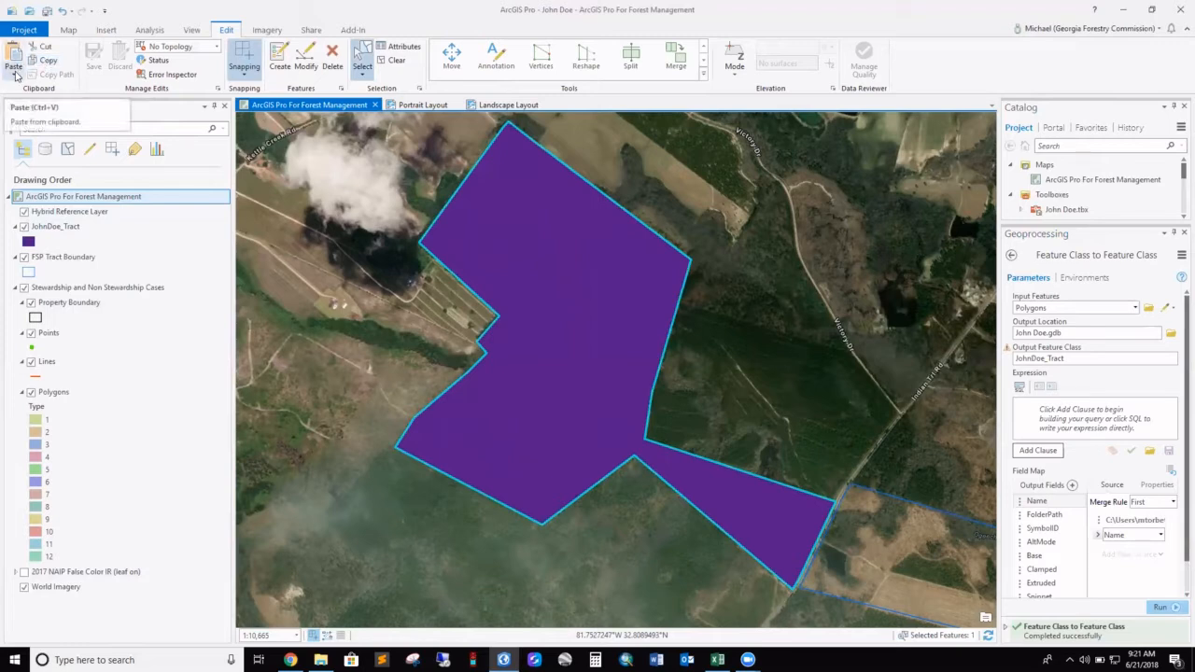
left_click(15, 79)
left_click(28, 90)
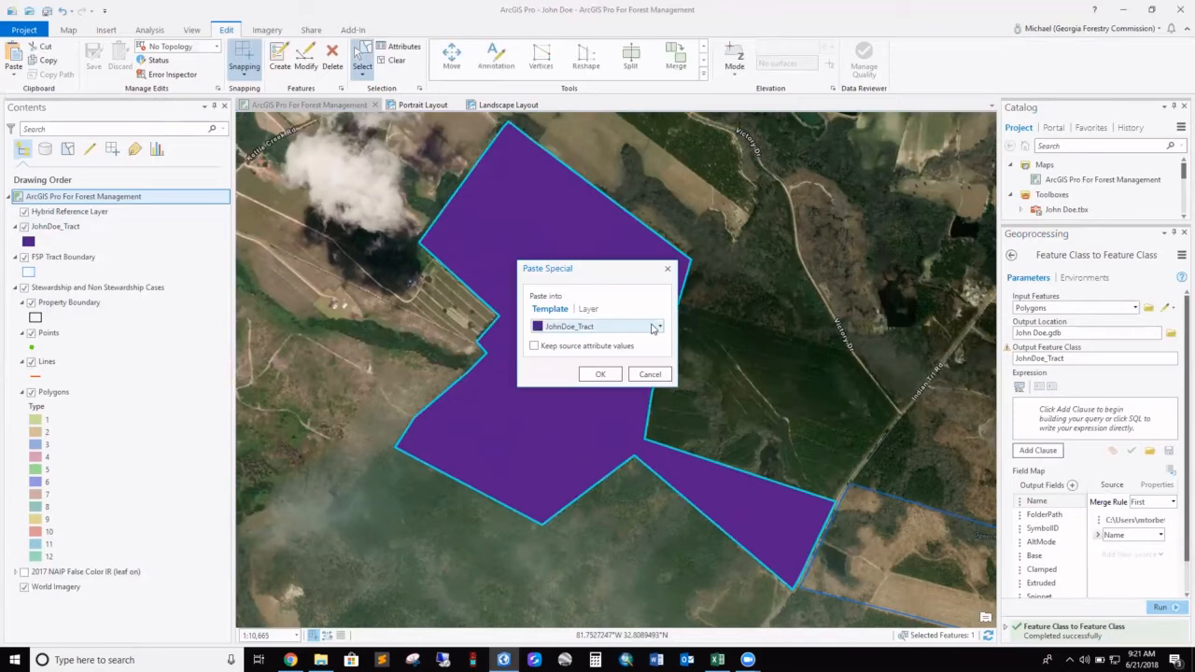
left_click(657, 326)
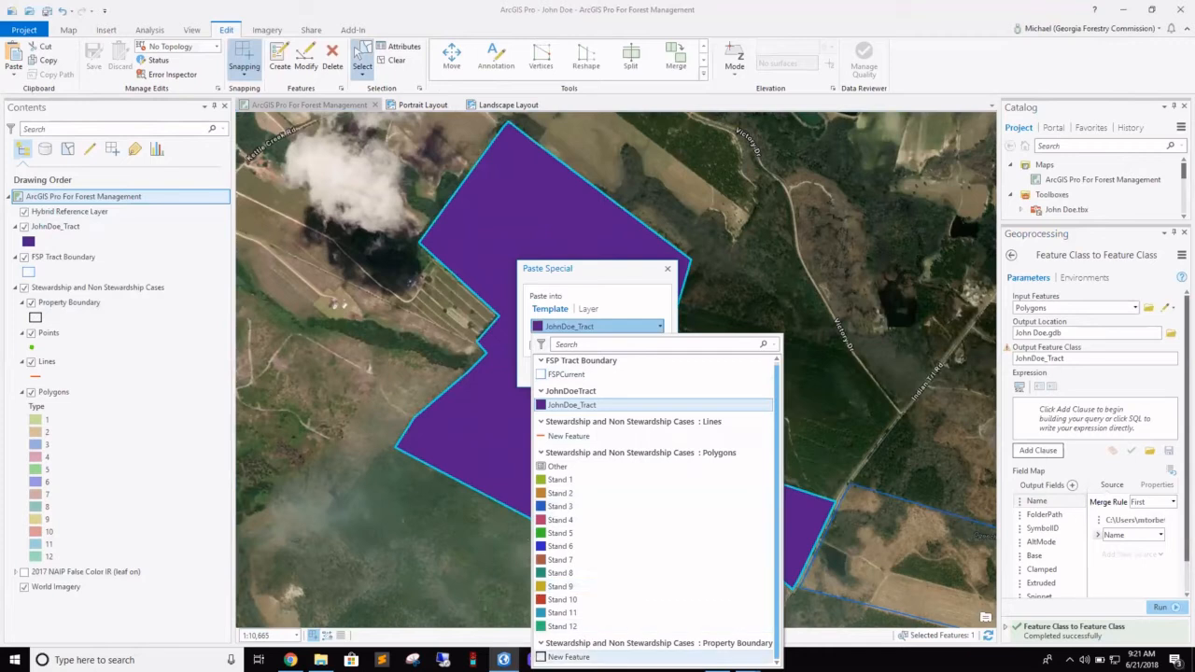
left_click(568, 657)
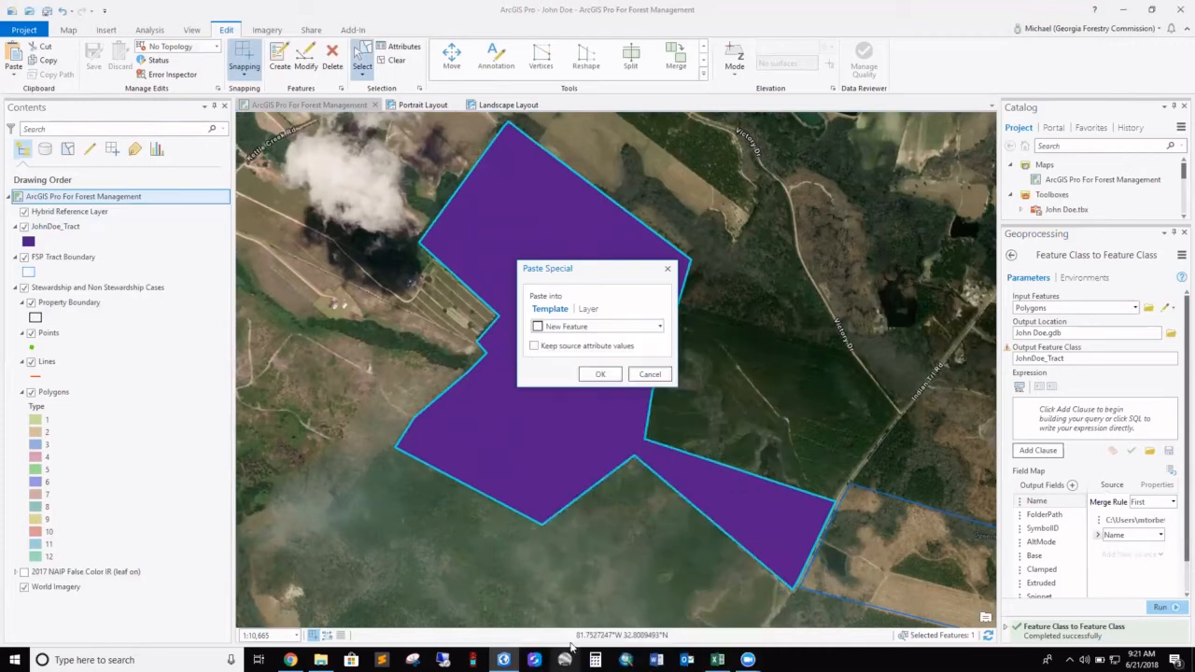
left_click(599, 375)
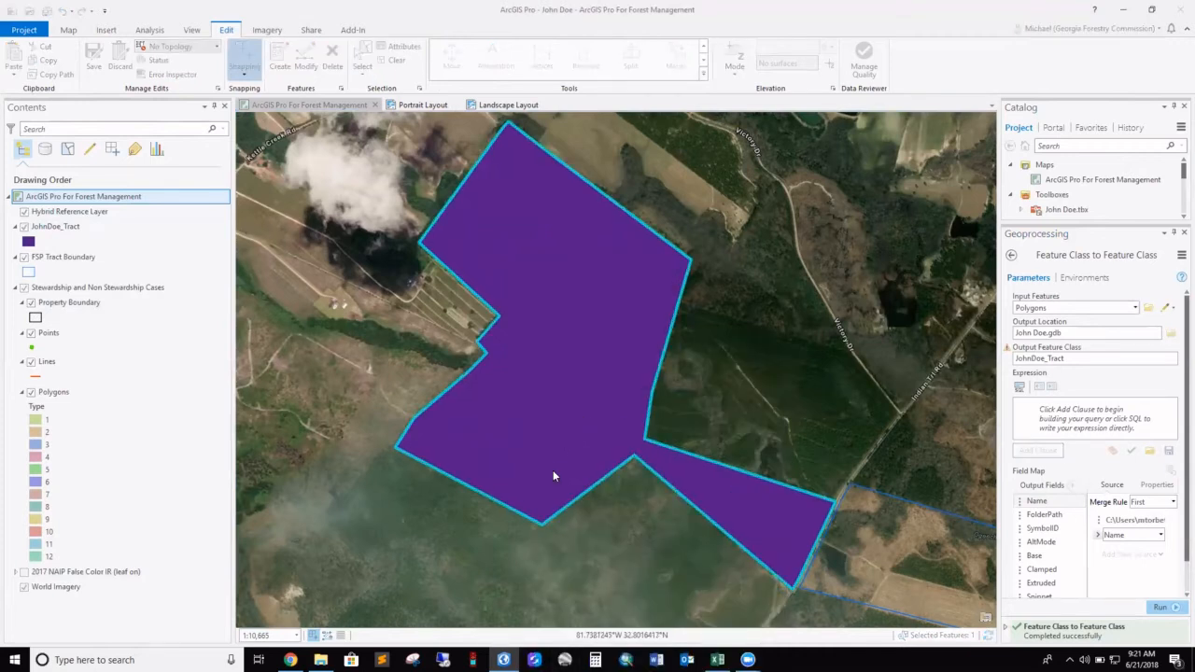
left_click(24, 227)
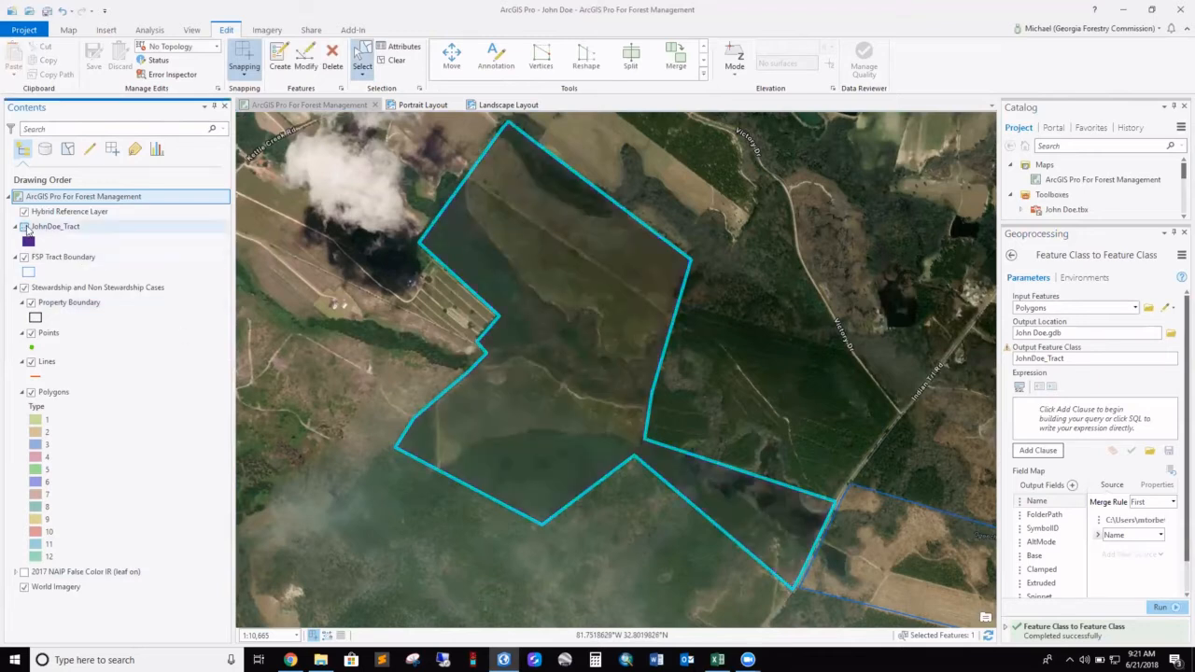
left_click(25, 227)
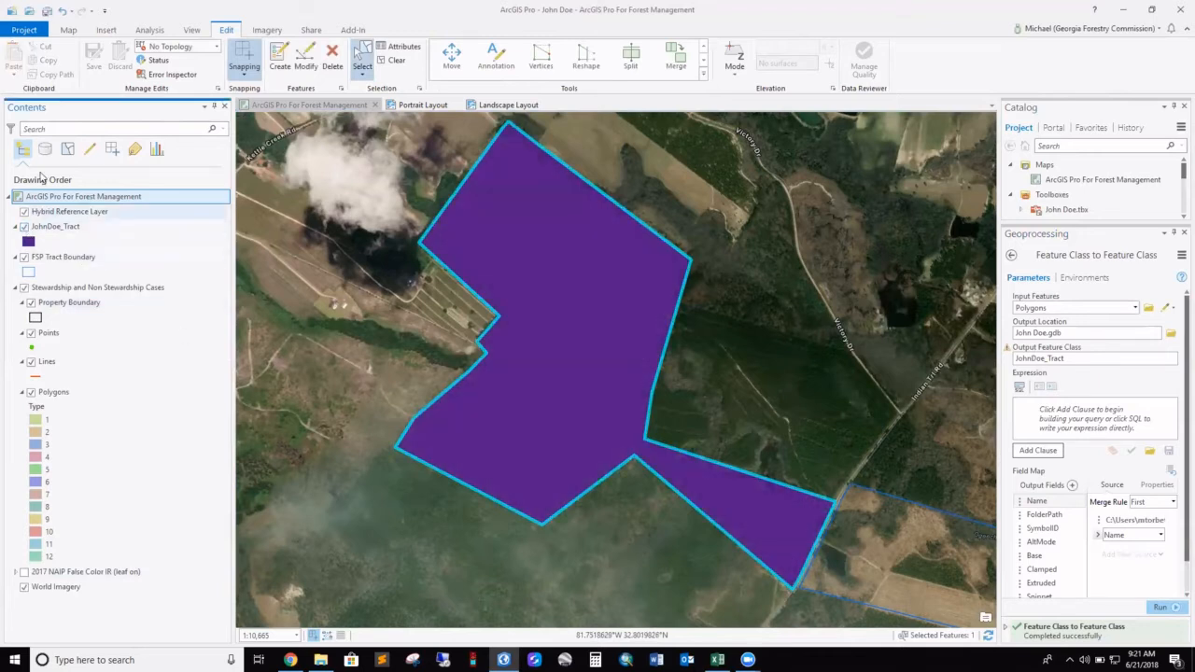
Reselect the tract polygon and paste the copied feature into the Stand 1 template of the Stewardship and Non Stewardship Cases Polygons
left_click(417, 308)
left_click(410, 345)
left_click(518, 313)
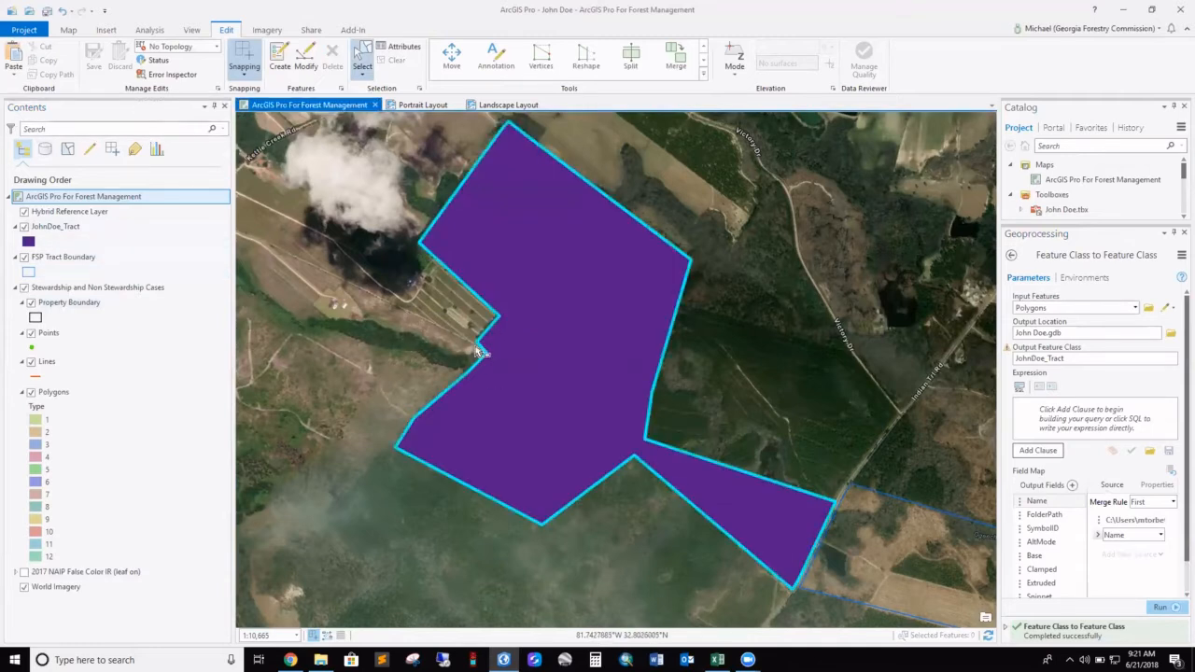
left_click(14, 78)
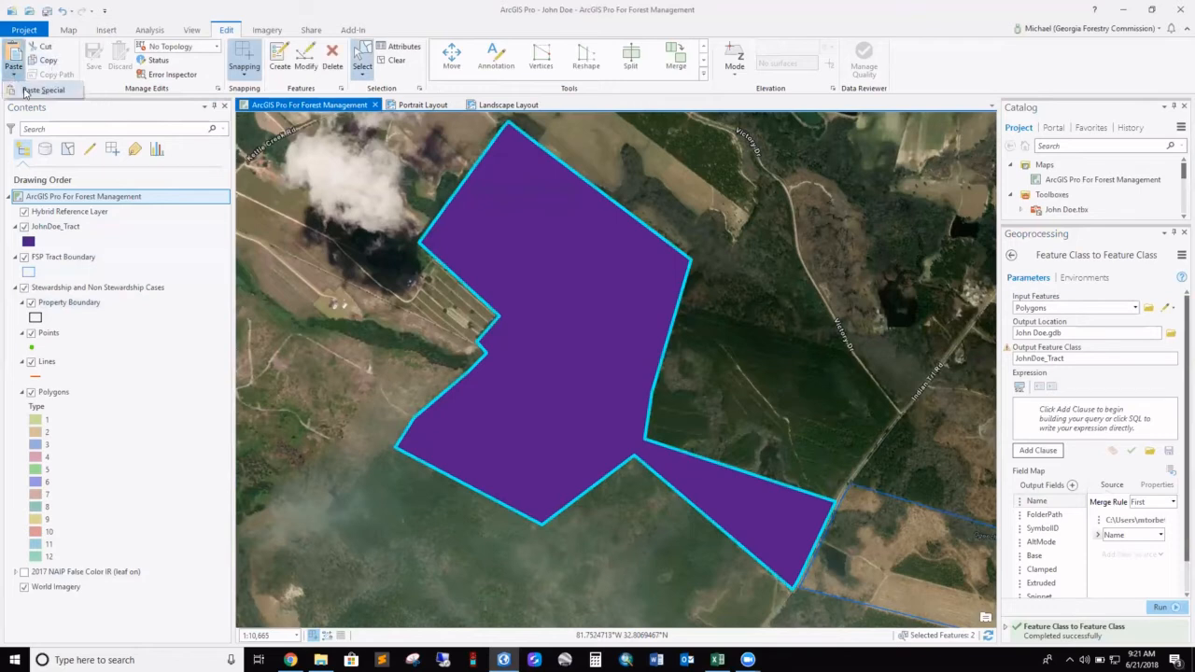
left_click(28, 93)
left_click(659, 327)
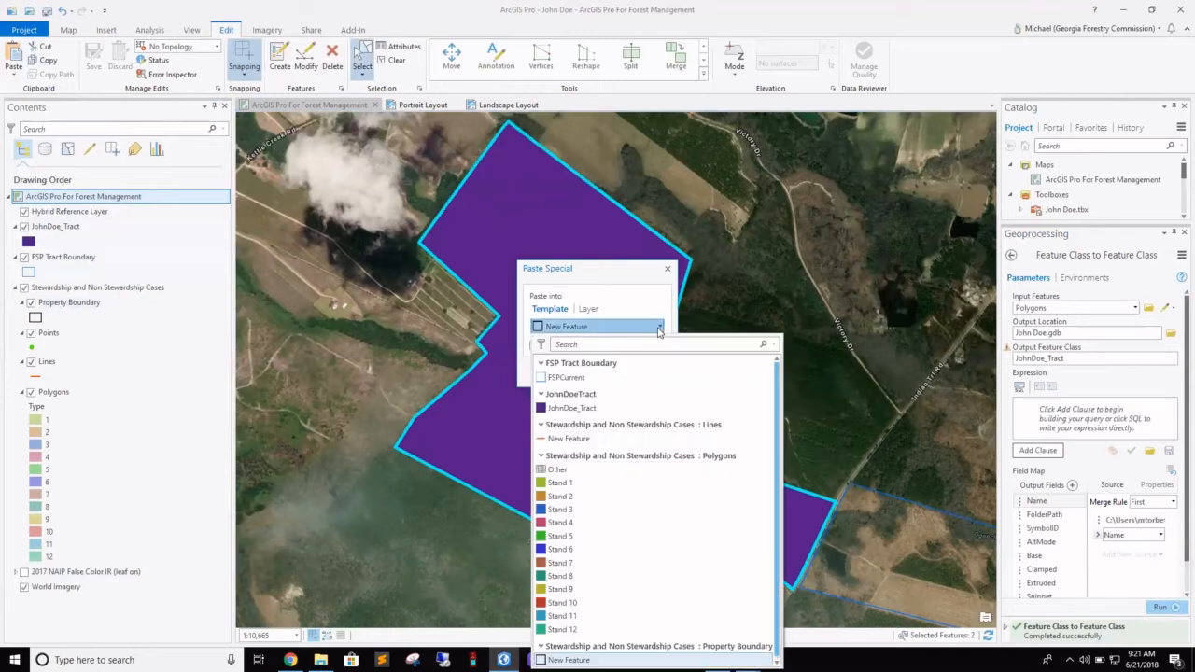
left_click(560, 483)
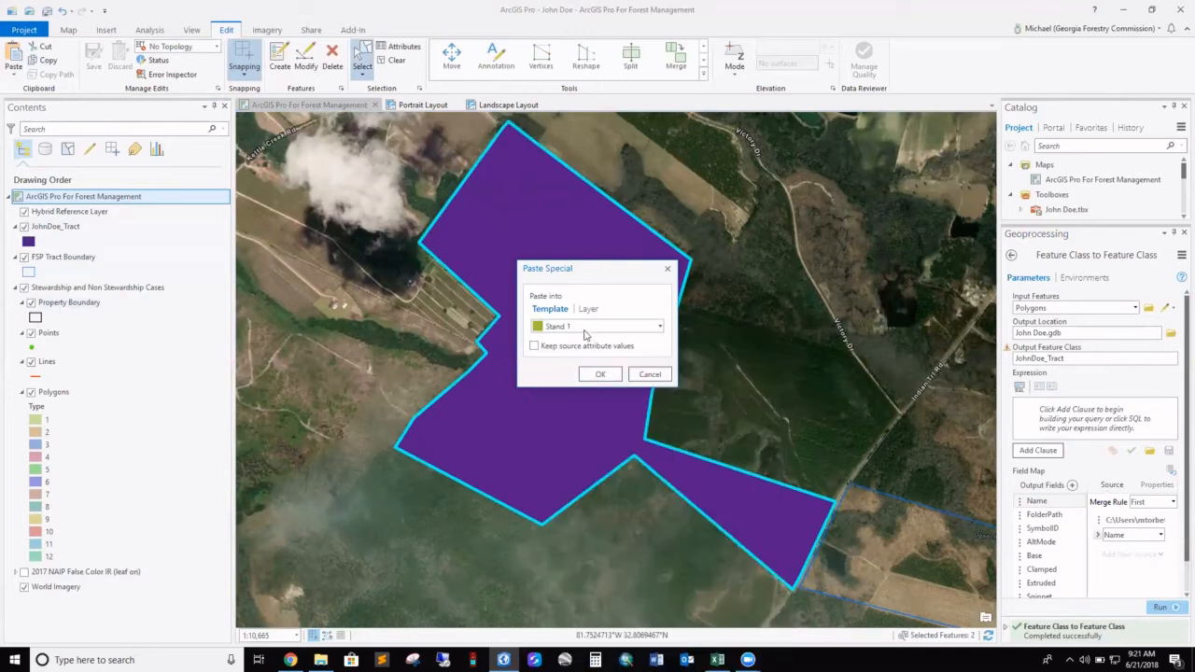
left_click(600, 375)
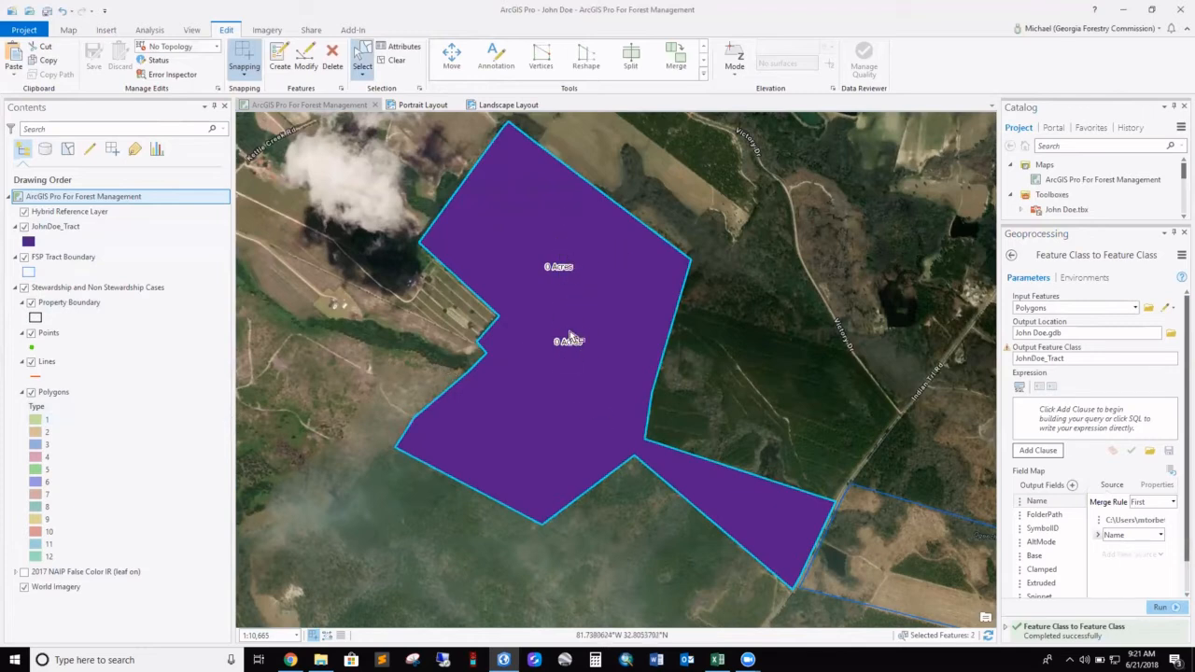
Remove the JohnDoe_Tract layer from the map
left_click(66, 229)
right_click(66, 233)
left_click(89, 256)
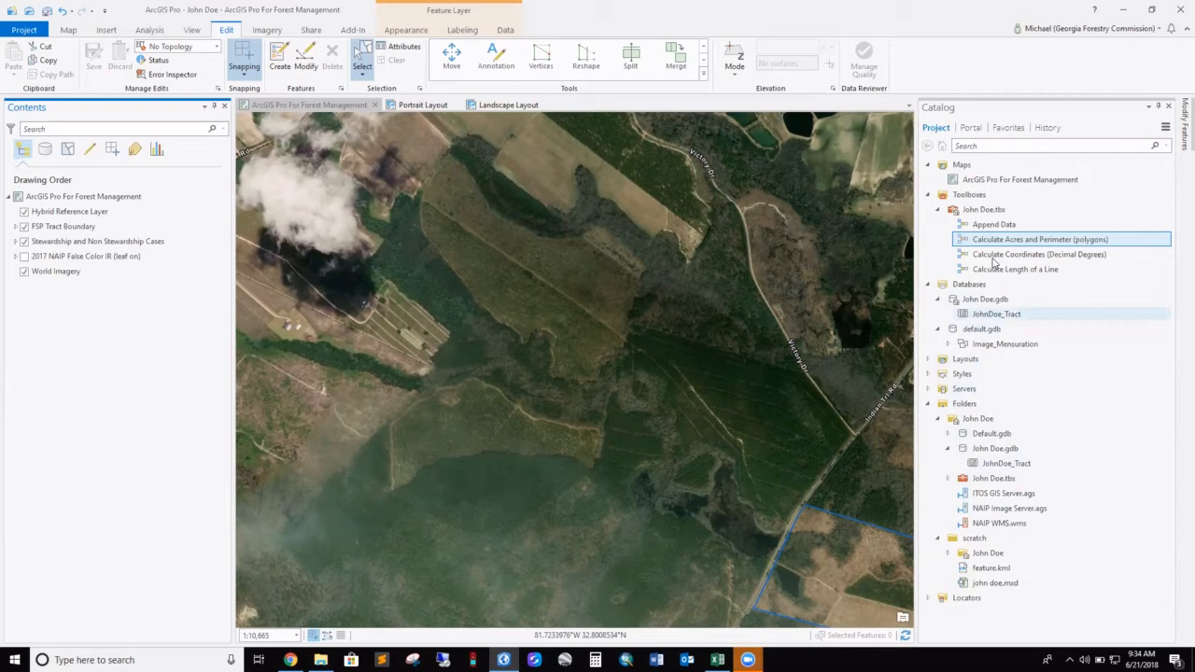
Add the JohnDoe_Tract feature class from John Doe.gdb to the map and rename its layer to Property Boundary
left_click(1010, 467)
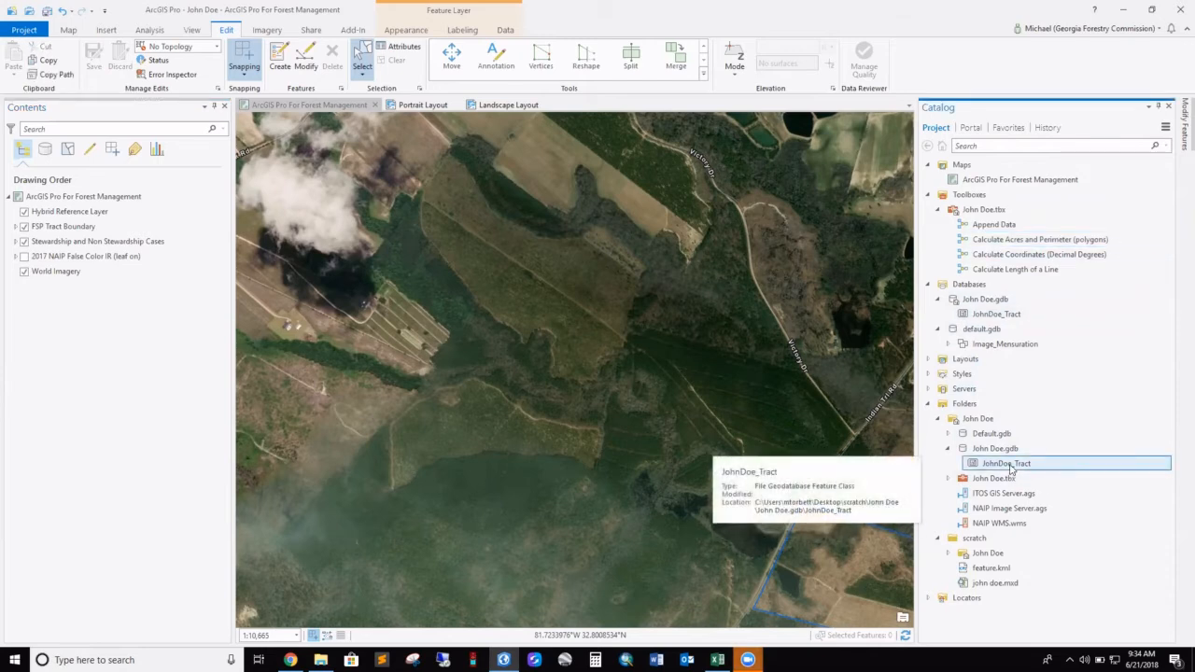
mouse_move(1012, 469)
left_mouse_down()
mouse_move(731, 360)
mouse_move(653, 360)
left_mouse_up()
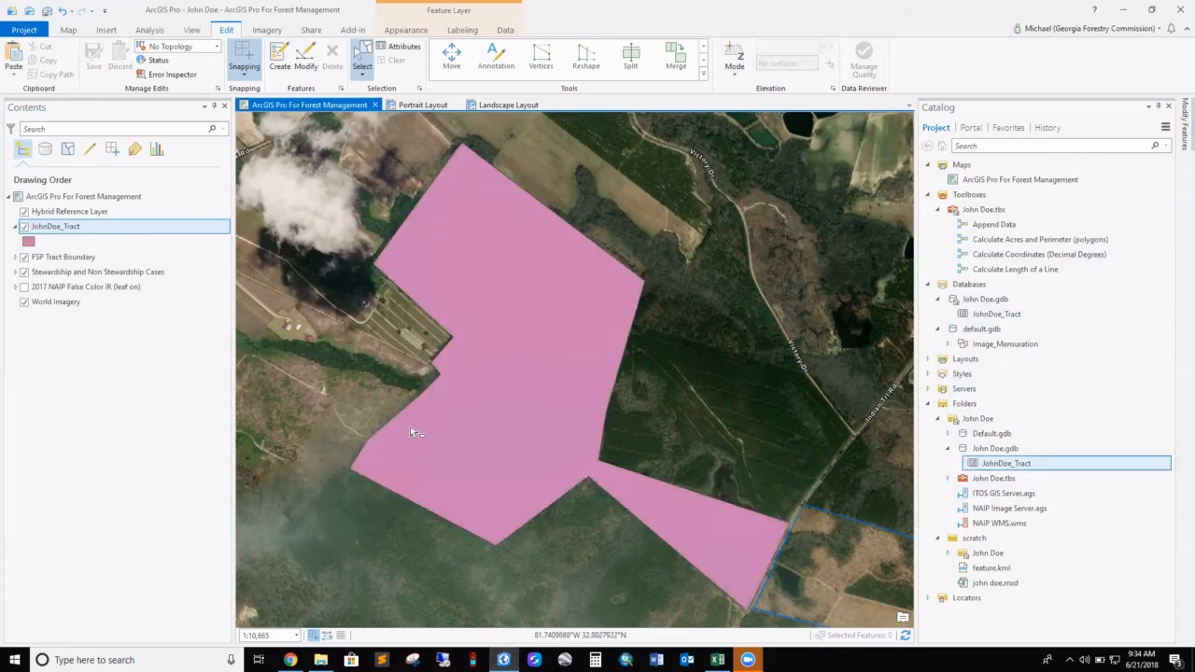
right_click(62, 230)
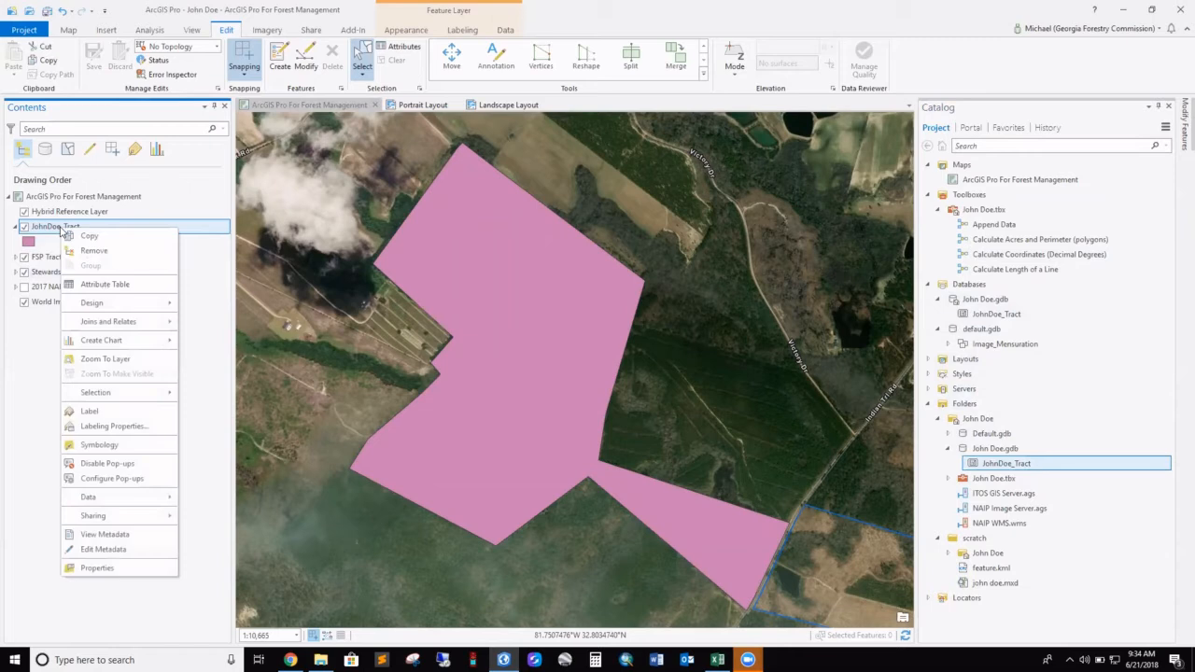
left_click(119, 568)
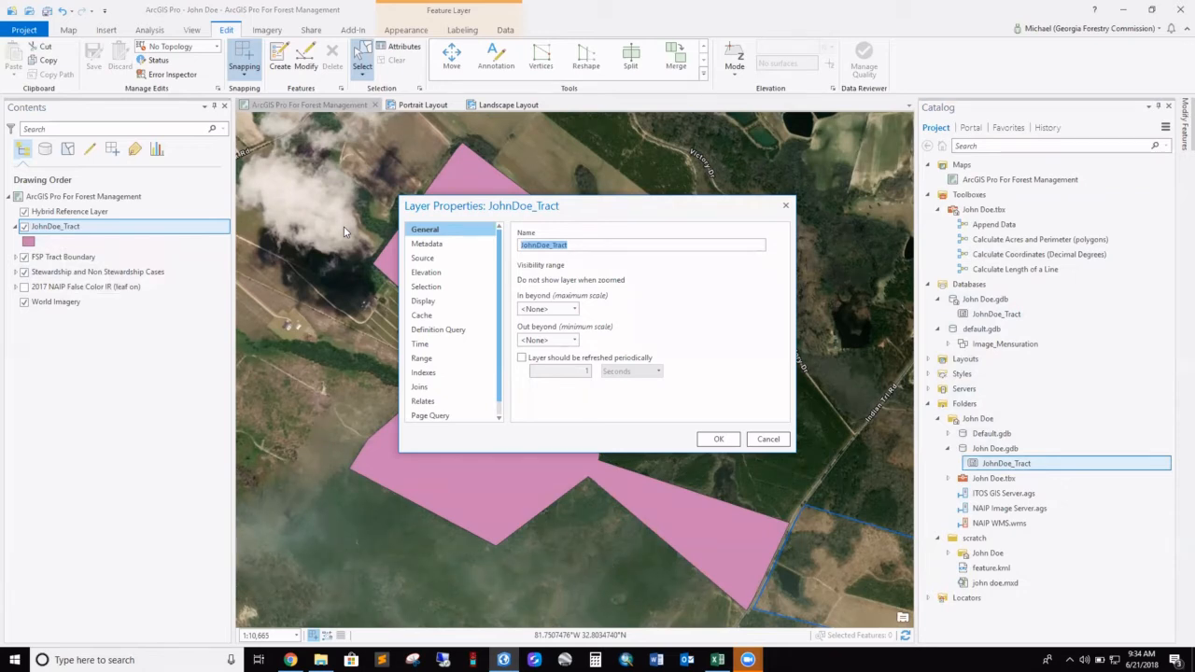
type("Property Boundary")
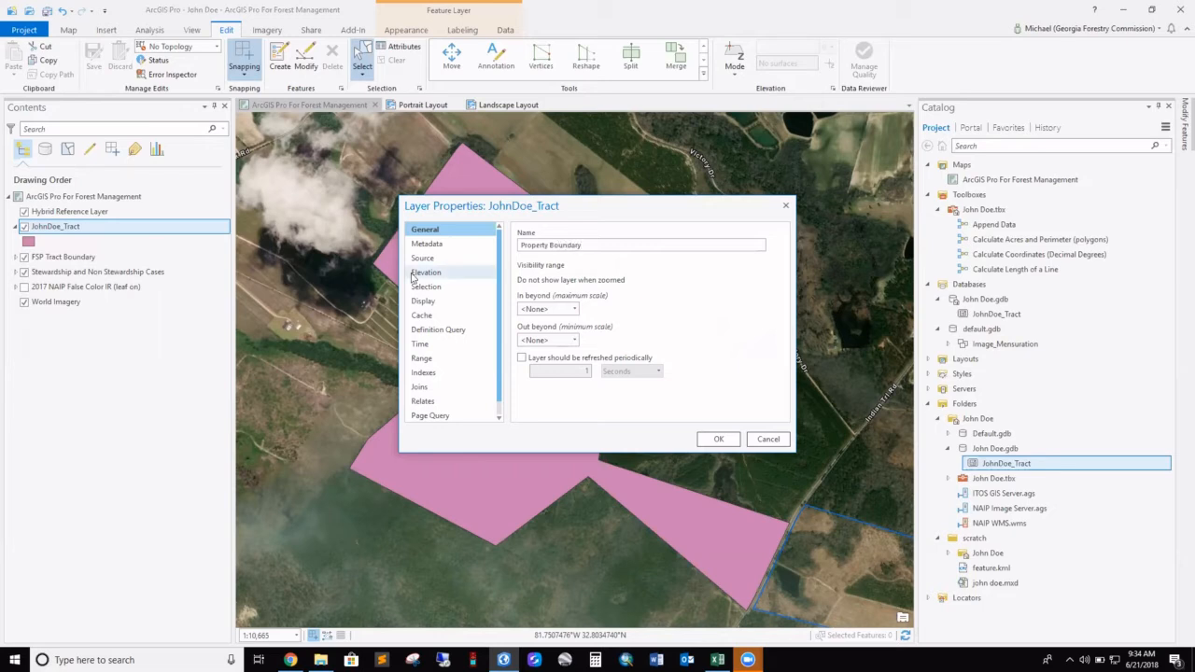
left_click(706, 437)
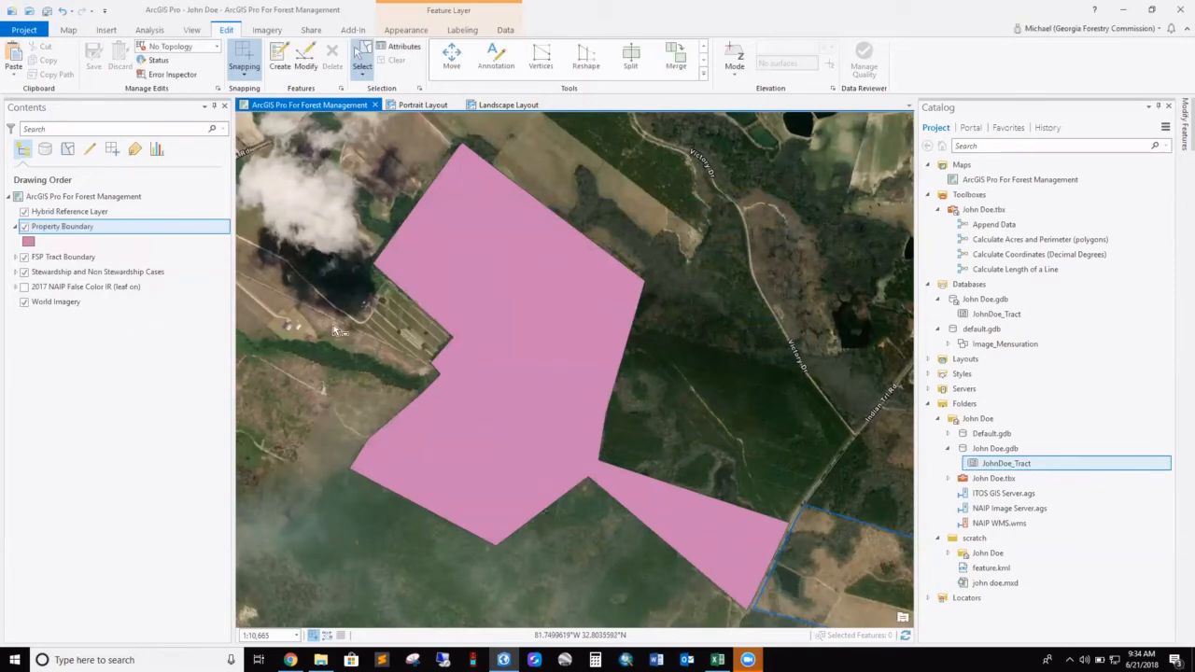
Duplicate the JohnDoe_Tract feature class by copying it and pasting it into John Doe.gdb
left_click(997, 464)
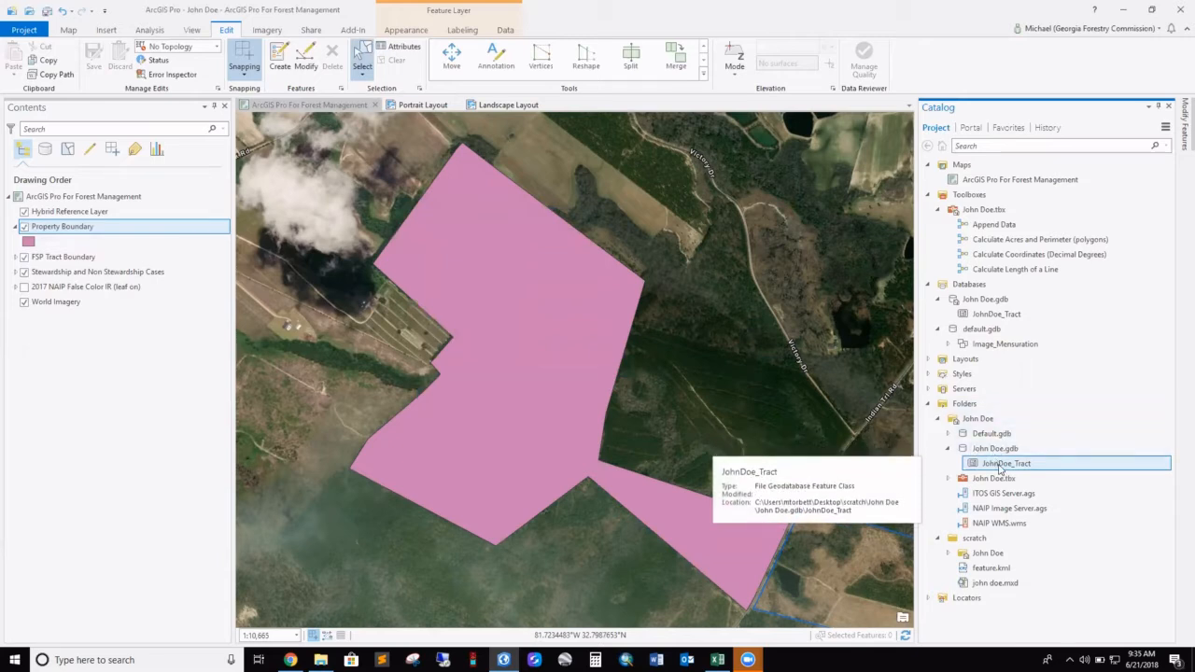
right_click(1000, 464)
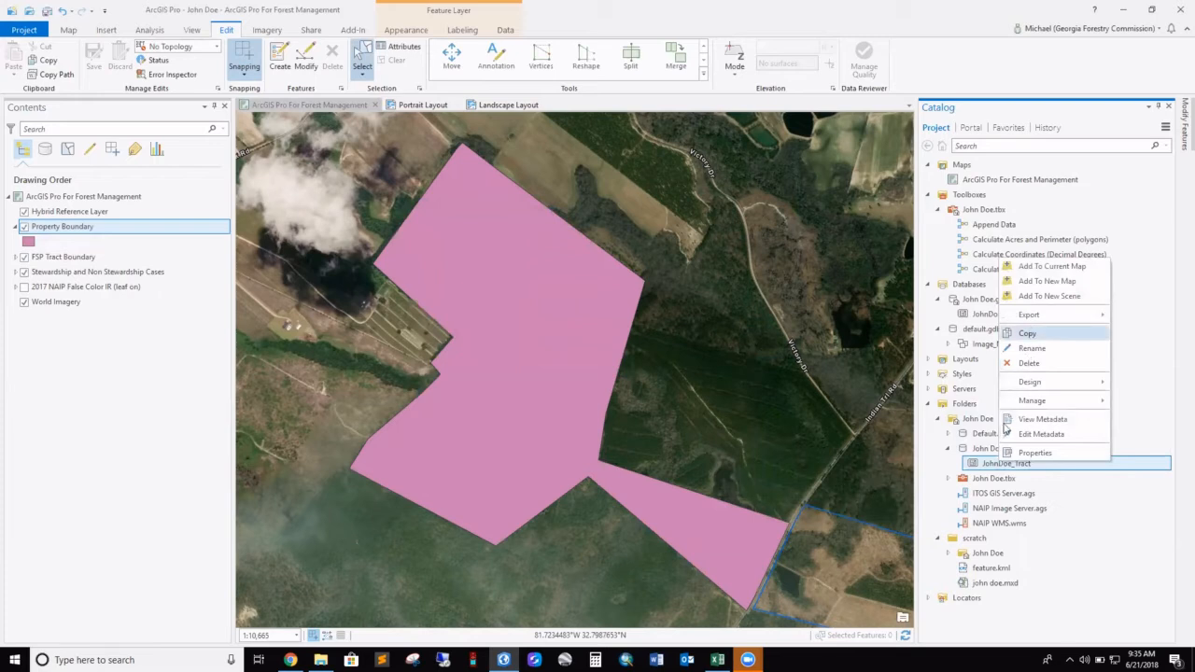
left_click(1045, 333)
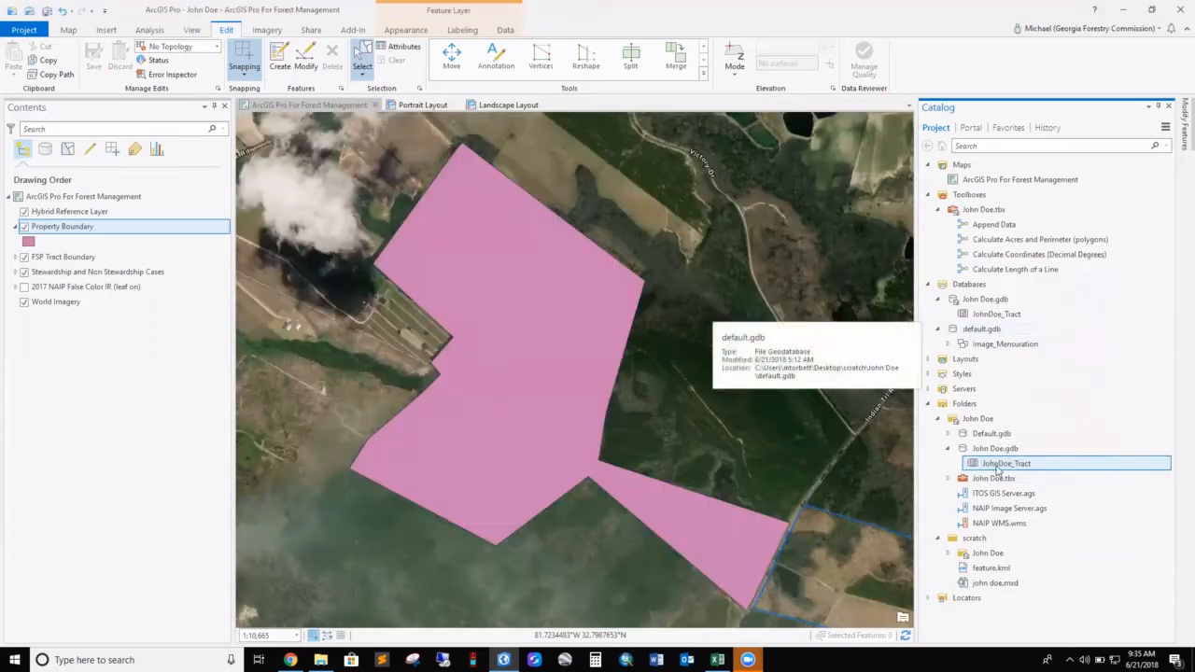
right_click(1000, 467)
left_click(995, 448)
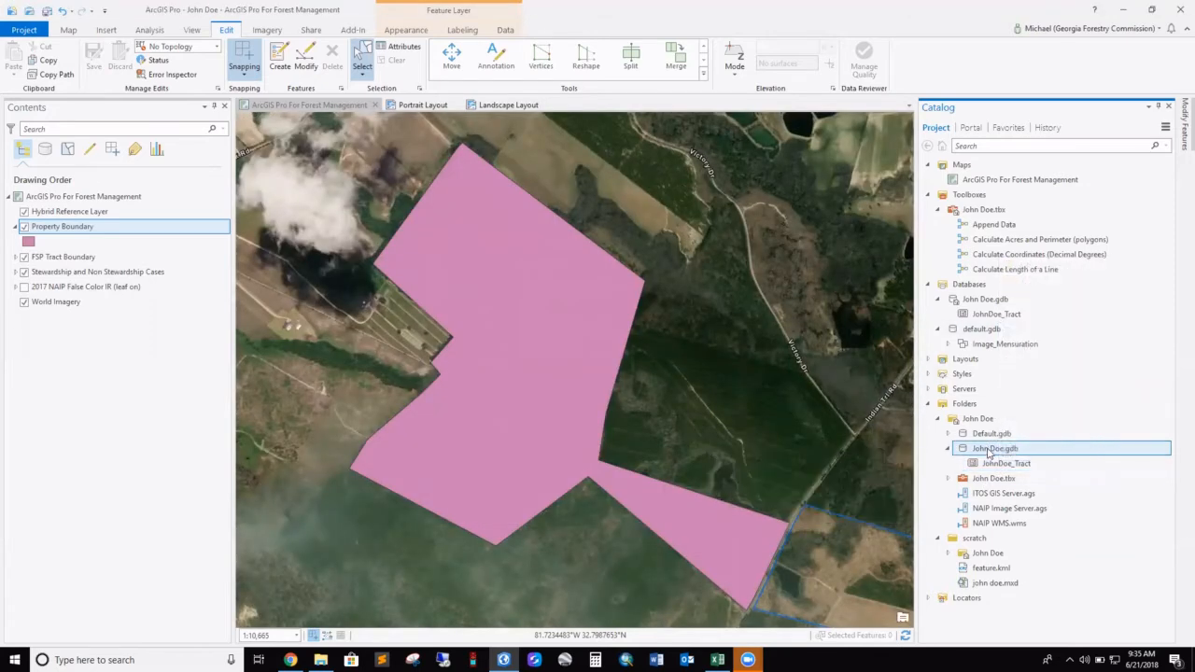
right_click(995, 448)
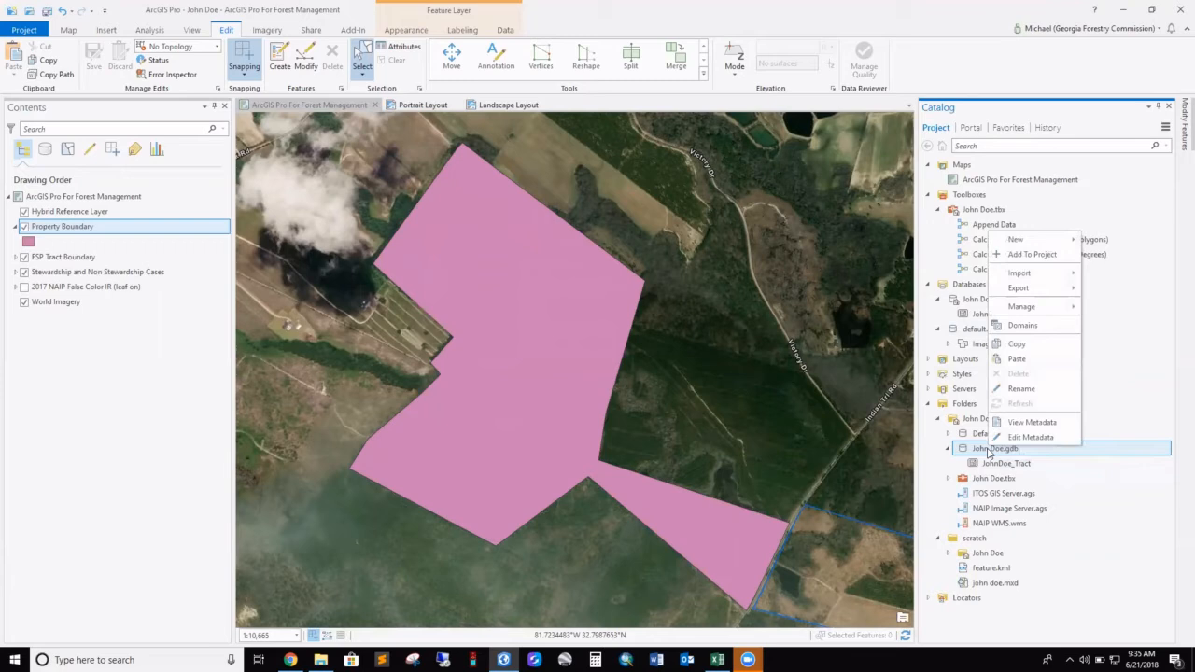
left_click(1017, 358)
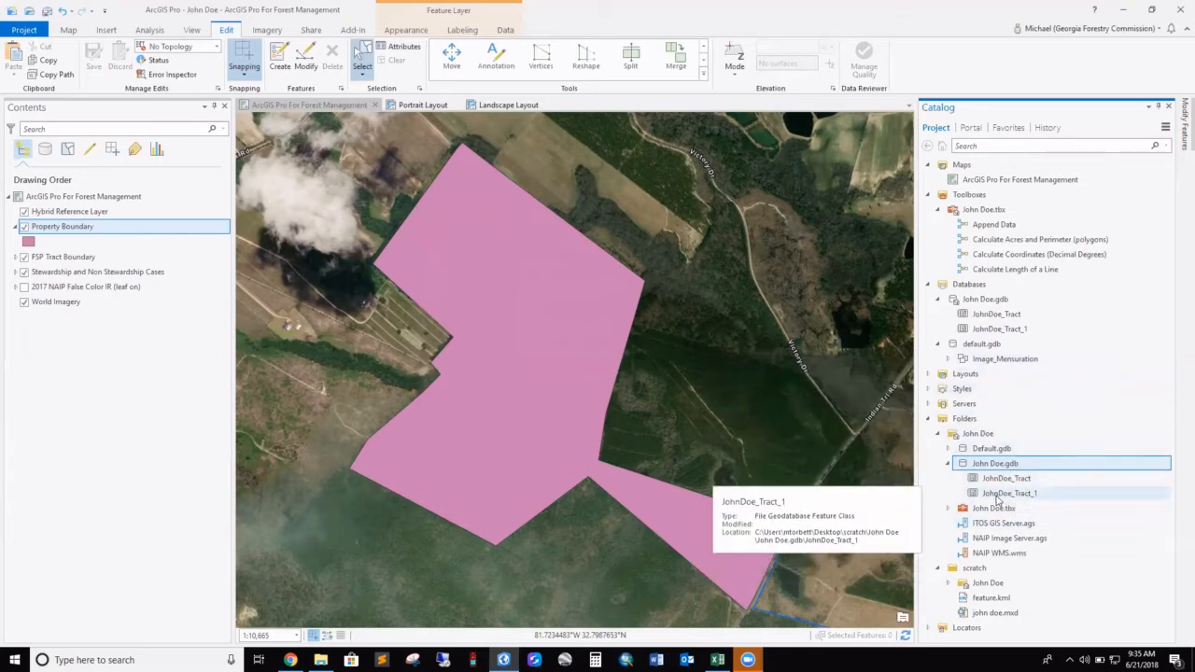
Rename the duplicated feature class JohnDoe_Tract_1 in John Doe.gdb as JohnDoe_Stands
left_click(1006, 496)
right_click(1005, 499)
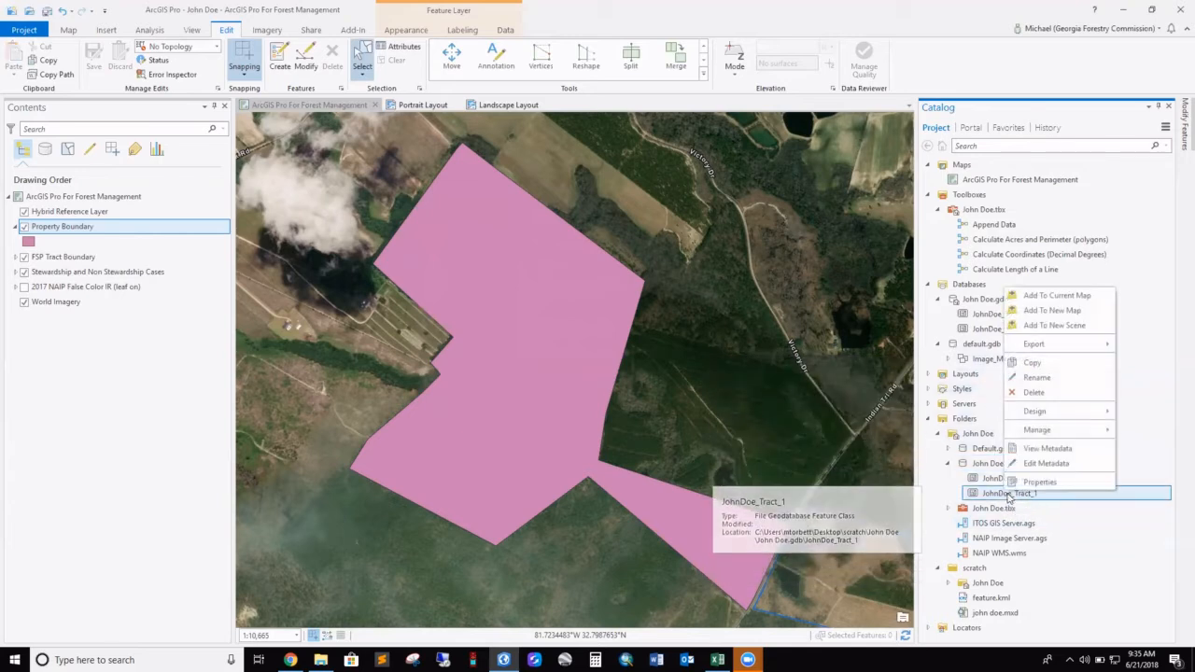
left_click(1036, 377)
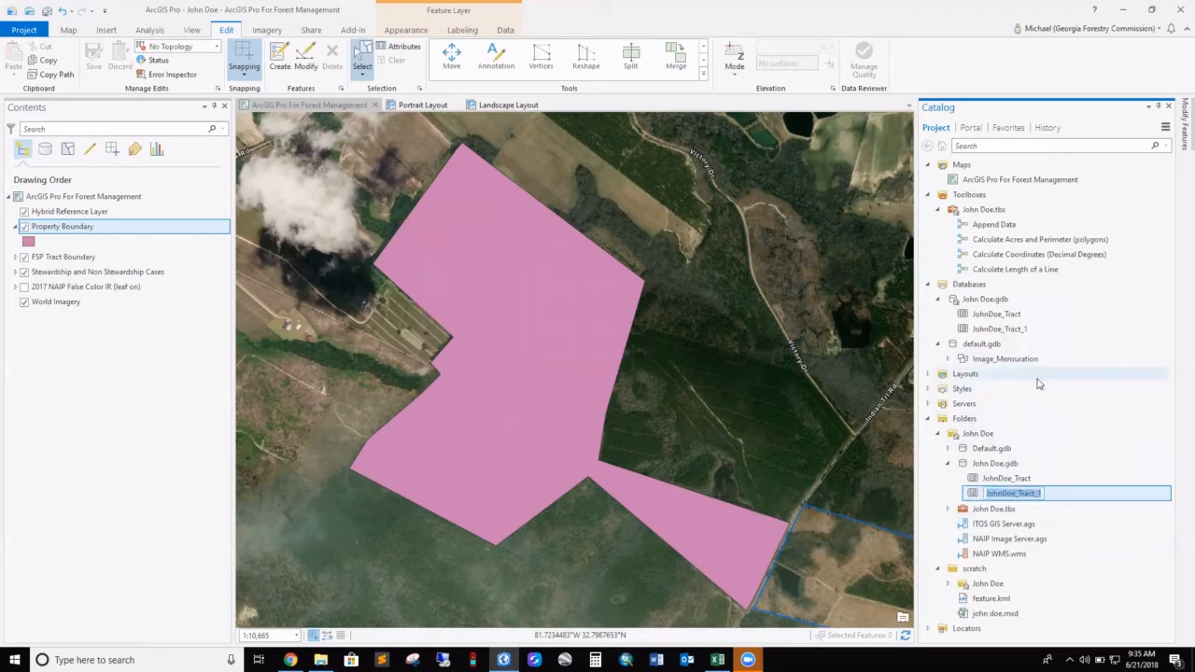
left_click(1020, 493)
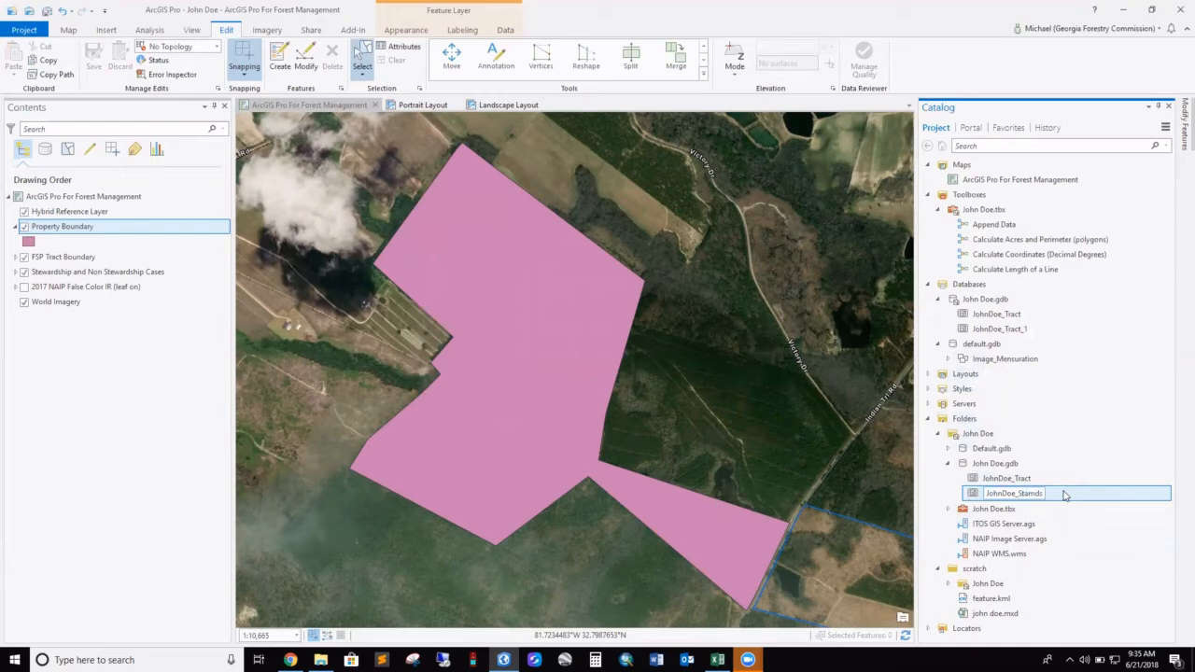
key("BackSpace")
key("BackSpace")
key("BackSpace")
key("BackSpace")
key("Return")
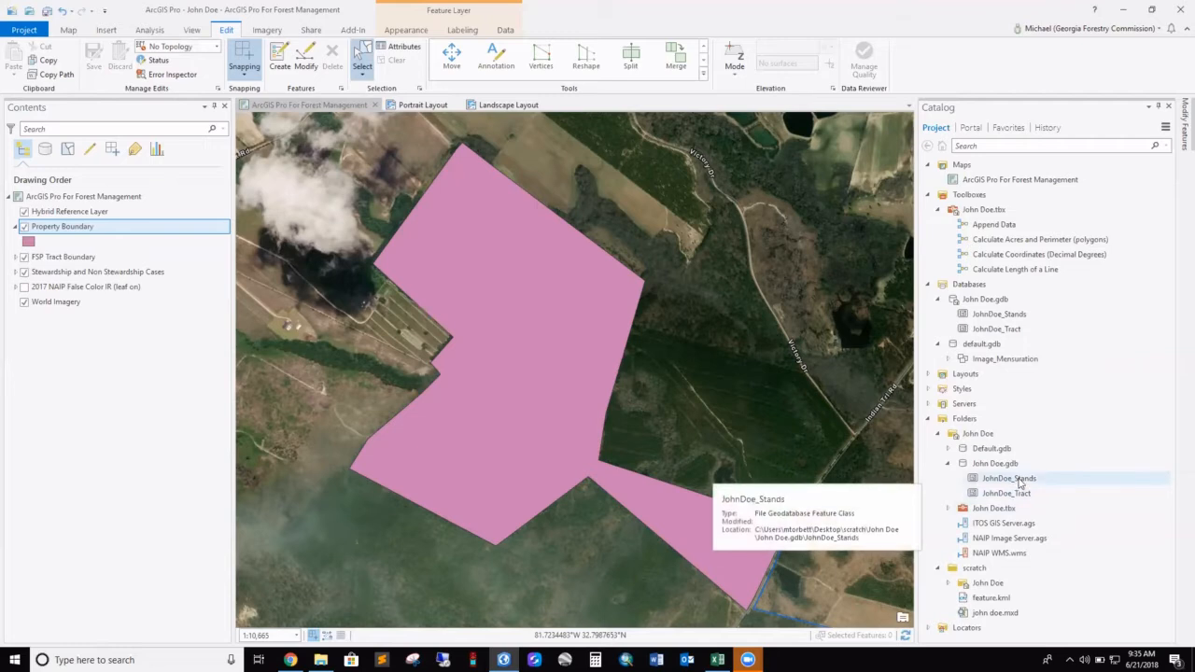
Add the JohnDoe_Stands feature class to the map and move the Property Boundary layer above it in the drawing order
left_click_drag(1016, 480, 784, 423)
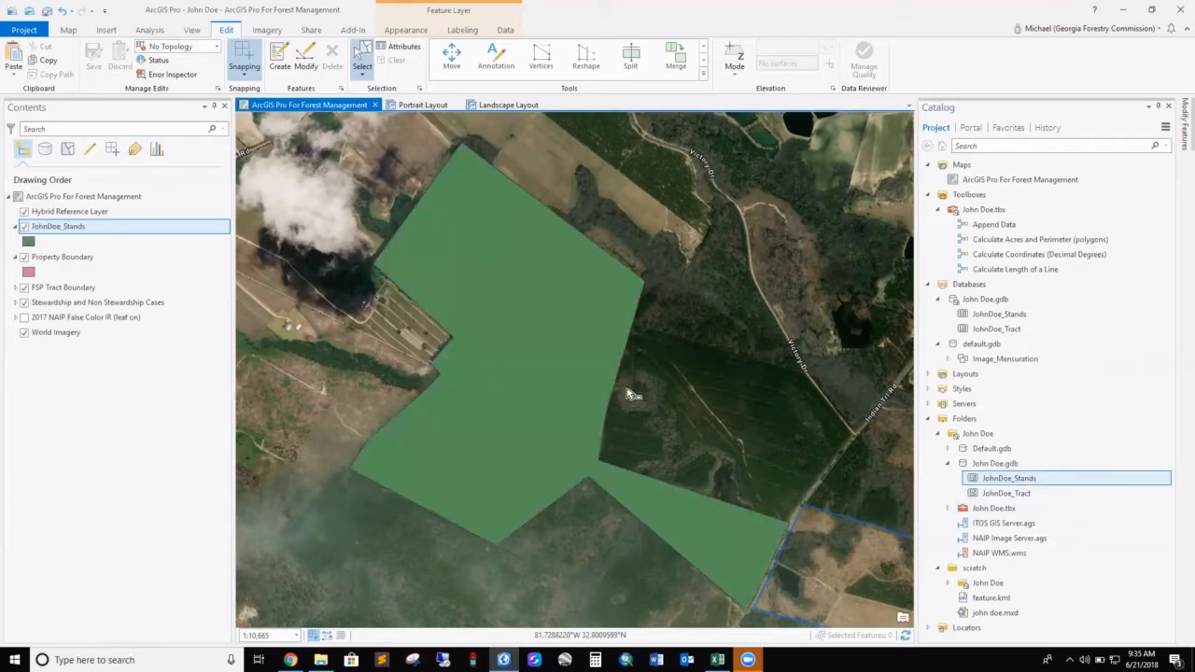
left_click_drag(67, 259, 65, 231)
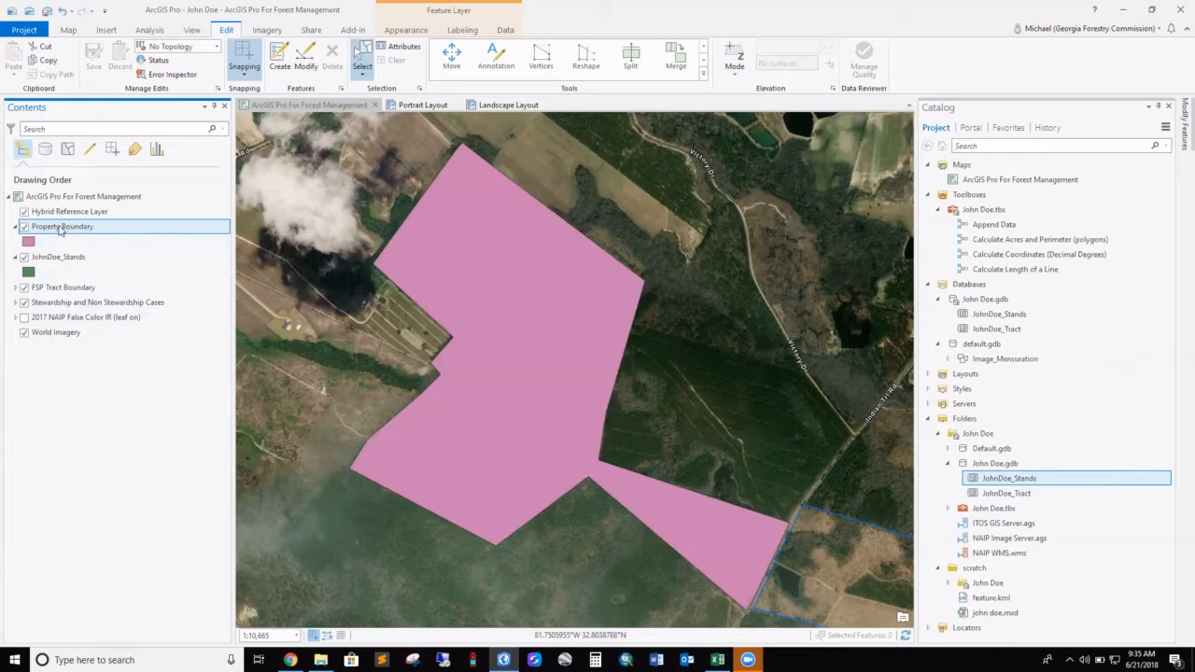
Symbolize the Property Boundary layer with no fill color and a 2 pt outline, and apply the formatting
right_click(62, 231)
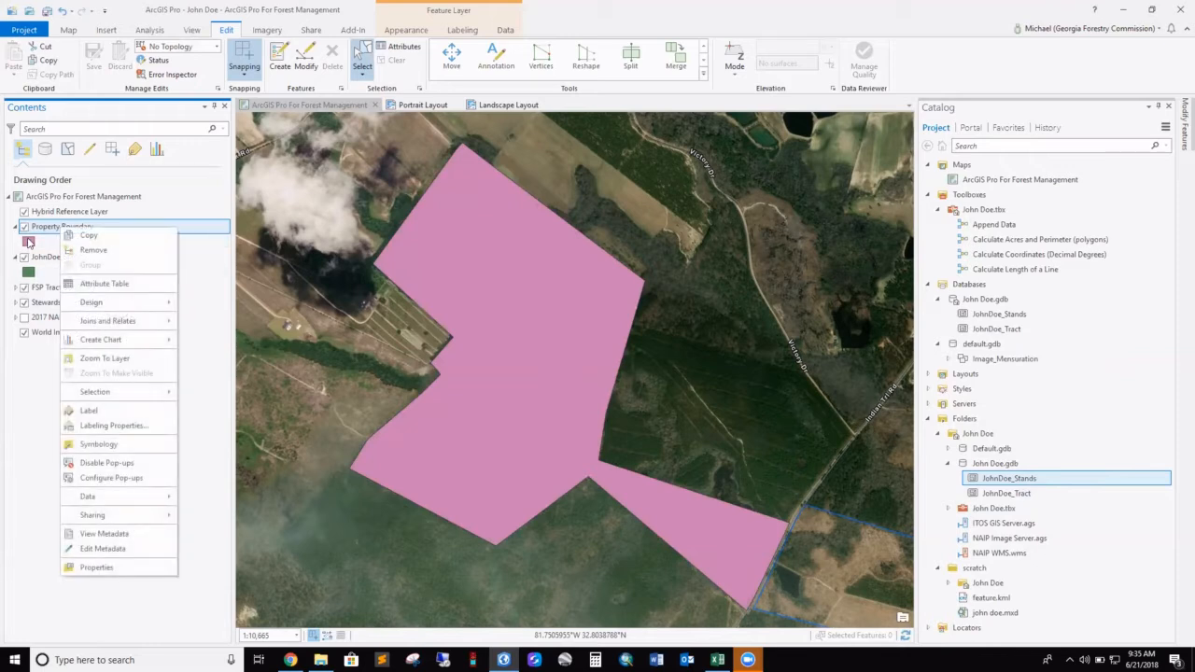
left_click(28, 242)
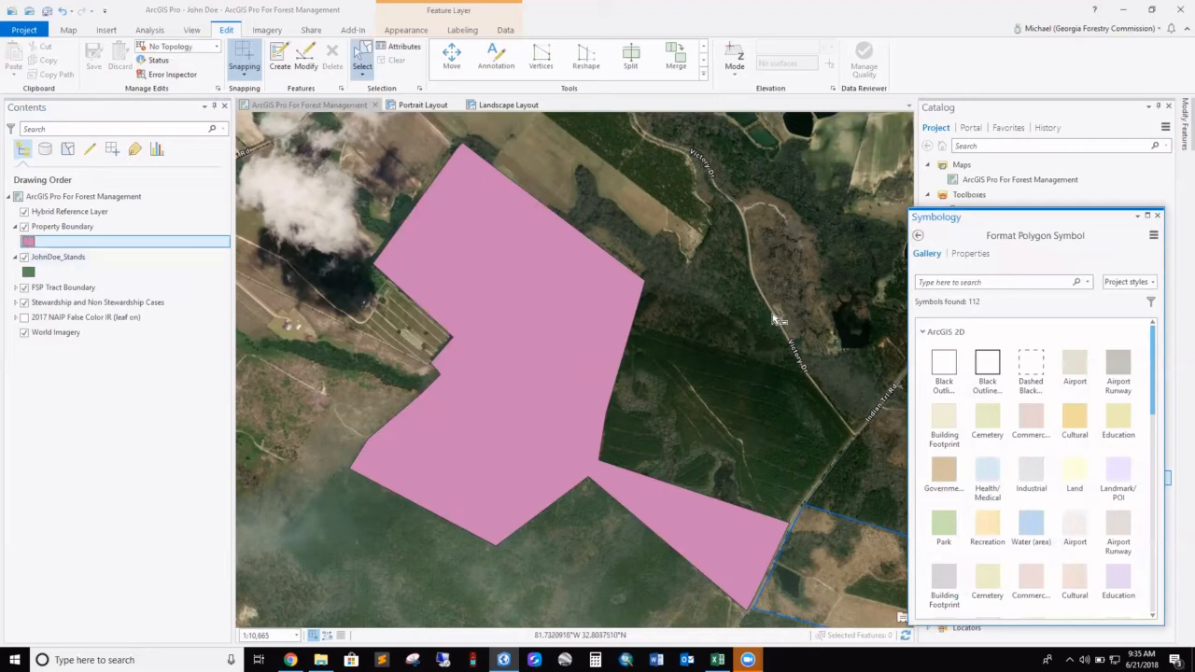
left_click(969, 256)
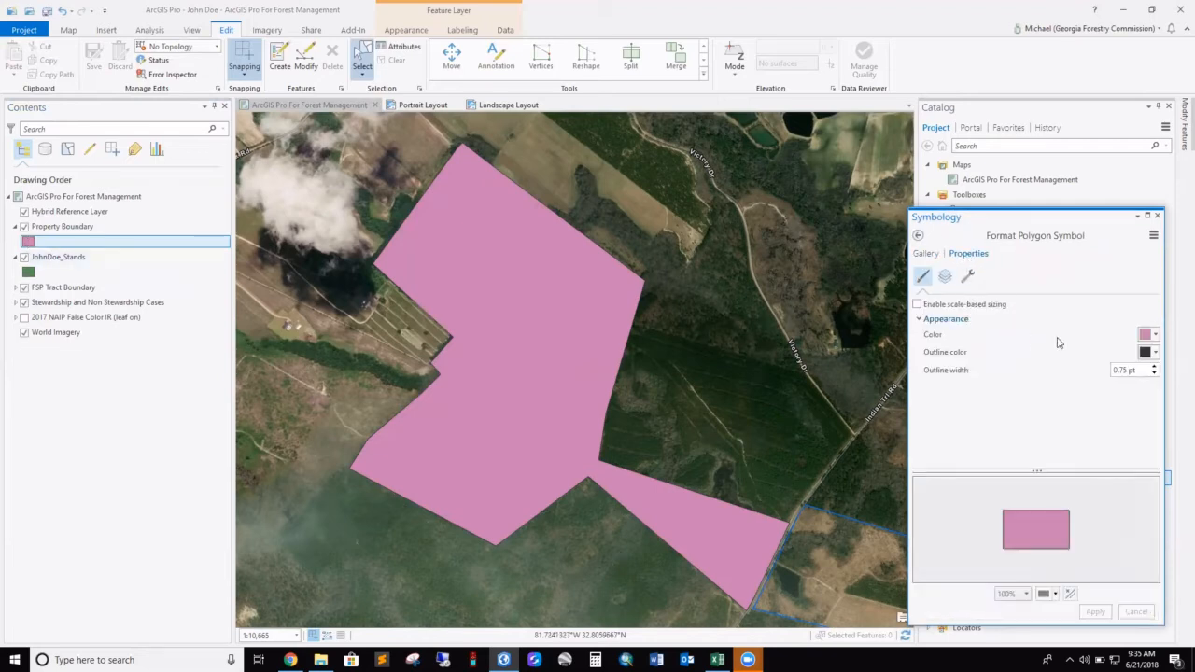
left_click(1154, 338)
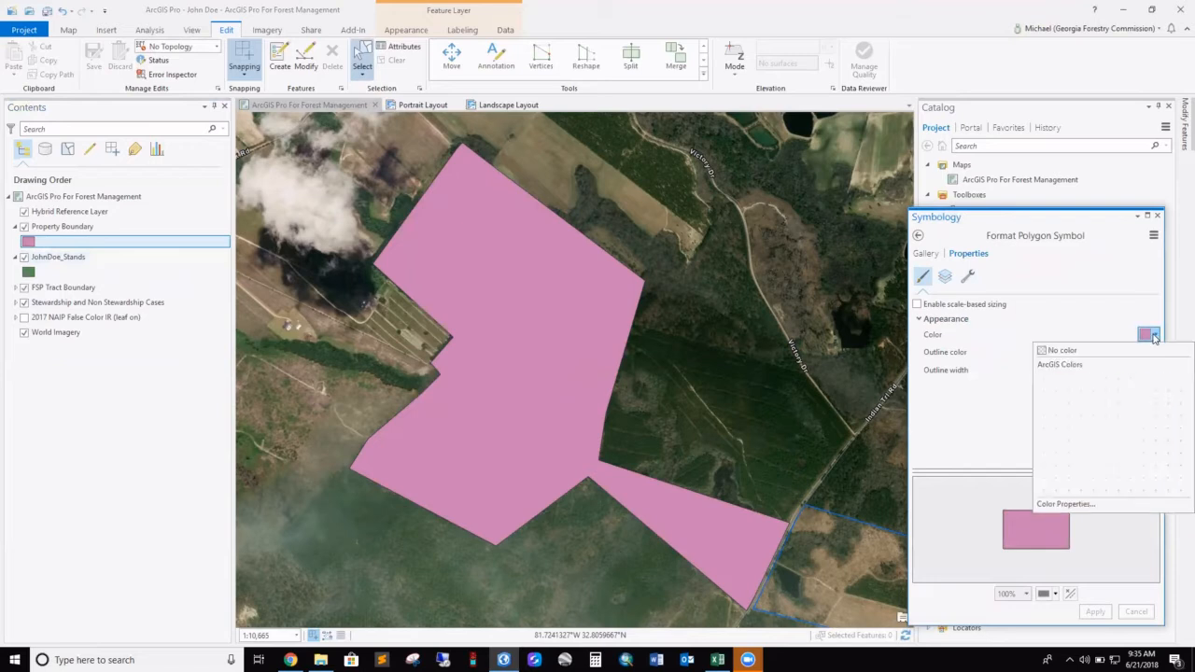
left_click(1072, 355)
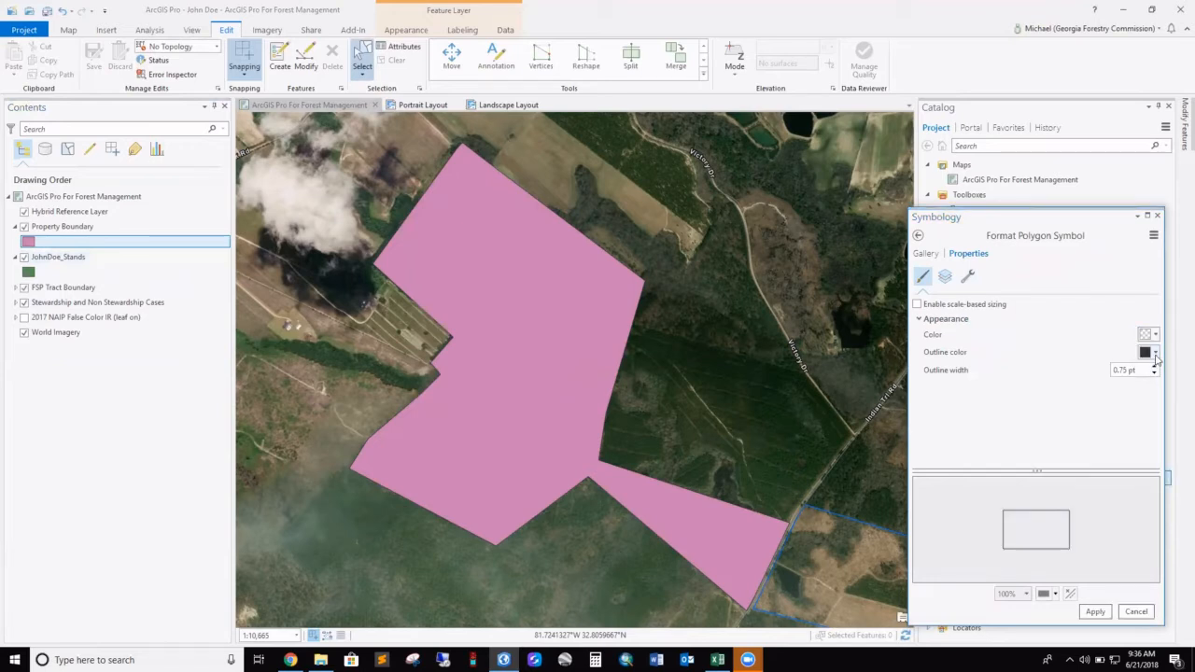
left_click(1128, 370)
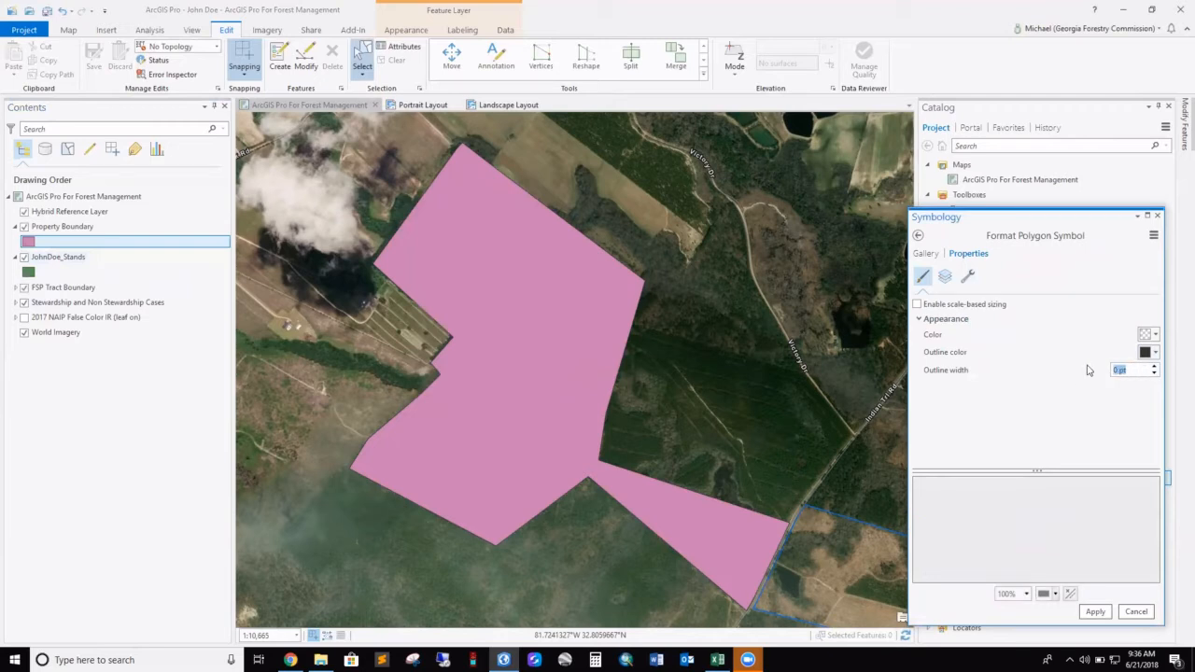
type("2")
left_click(1094, 612)
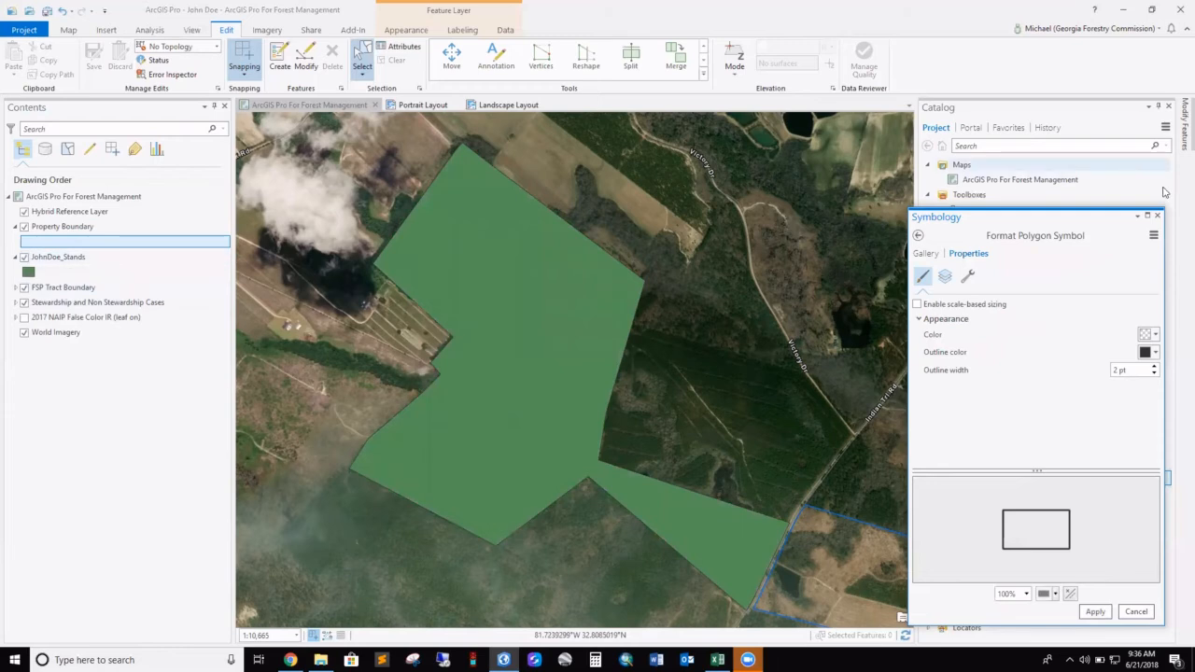
left_click(1158, 216)
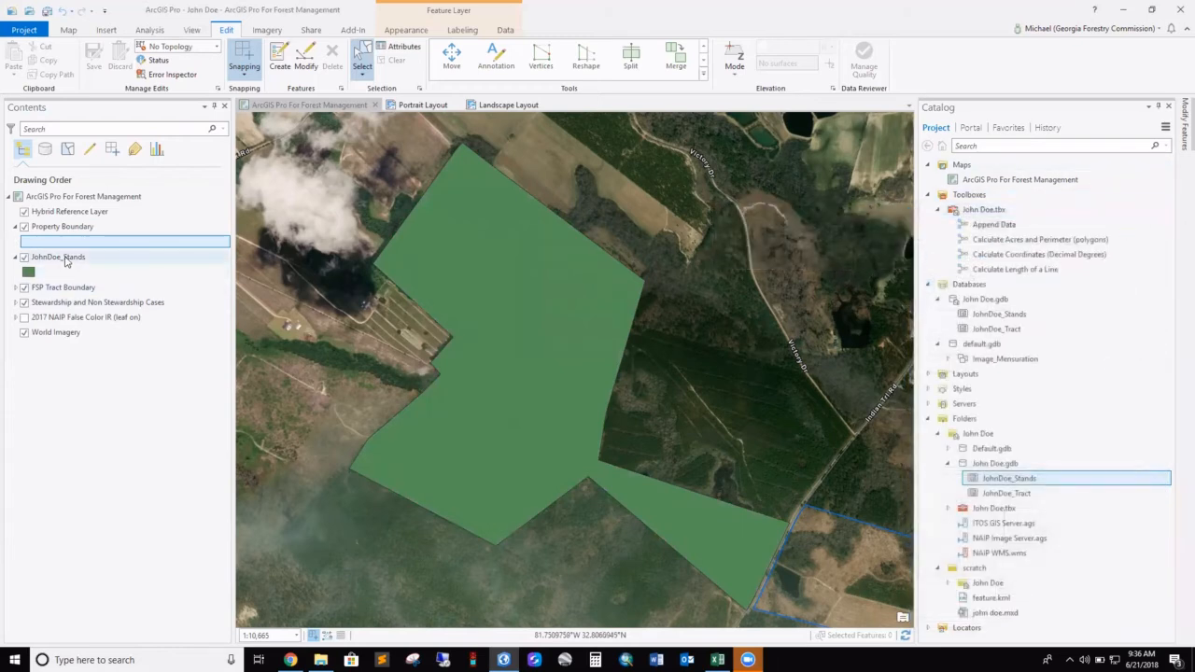
left_click(65, 261)
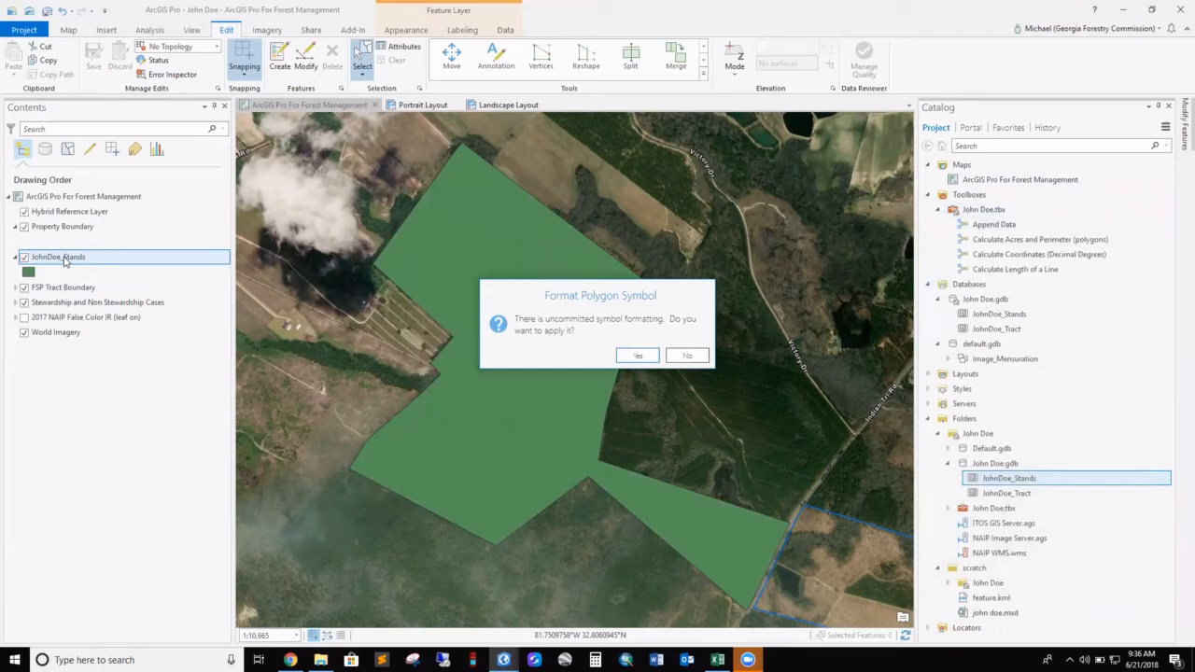
left_click(636, 356)
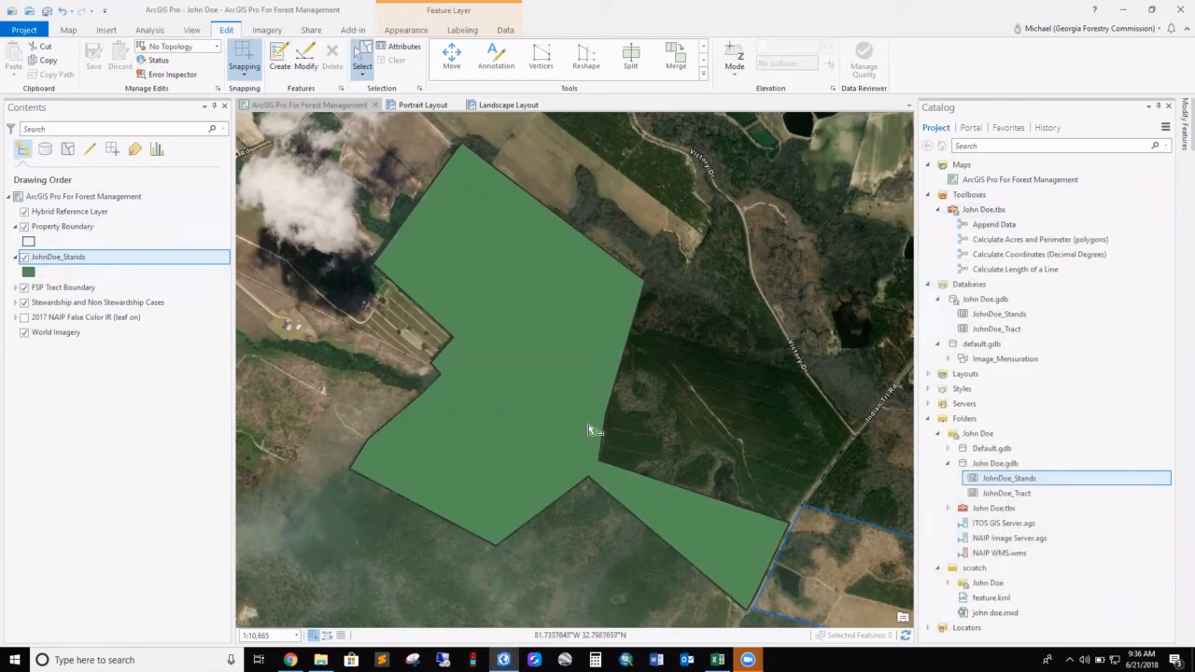
Set the JohnDoe_Stands layer's transparency to 60% and hide the Property Boundary layer
left_click(68, 260)
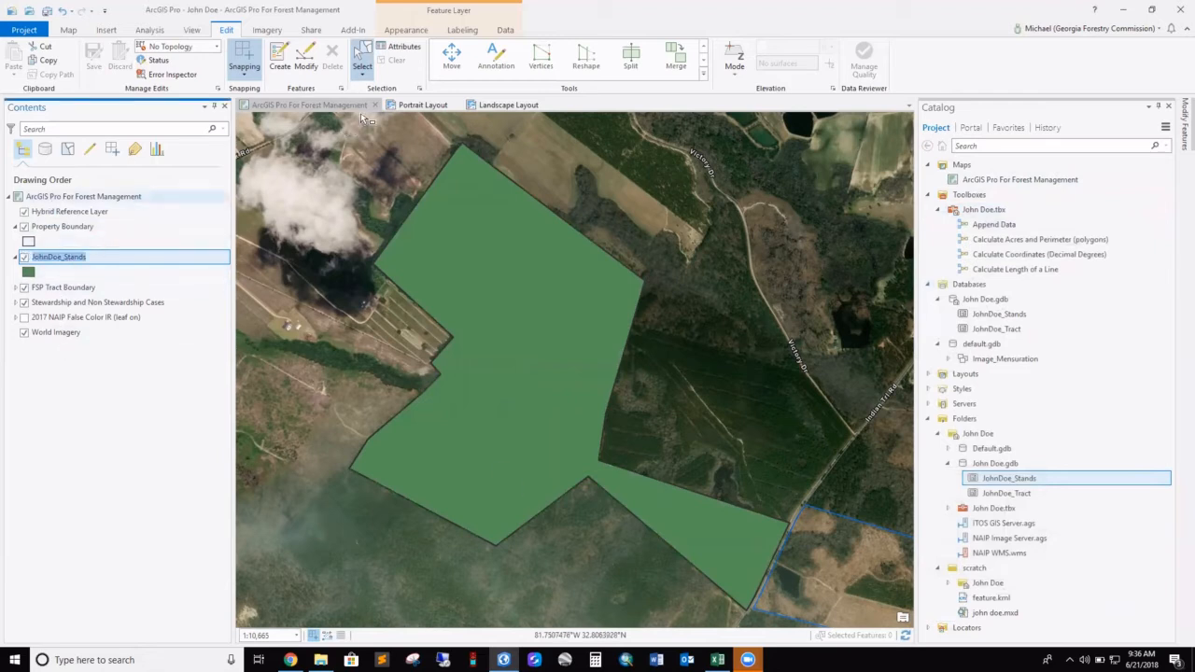
left_click(420, 31)
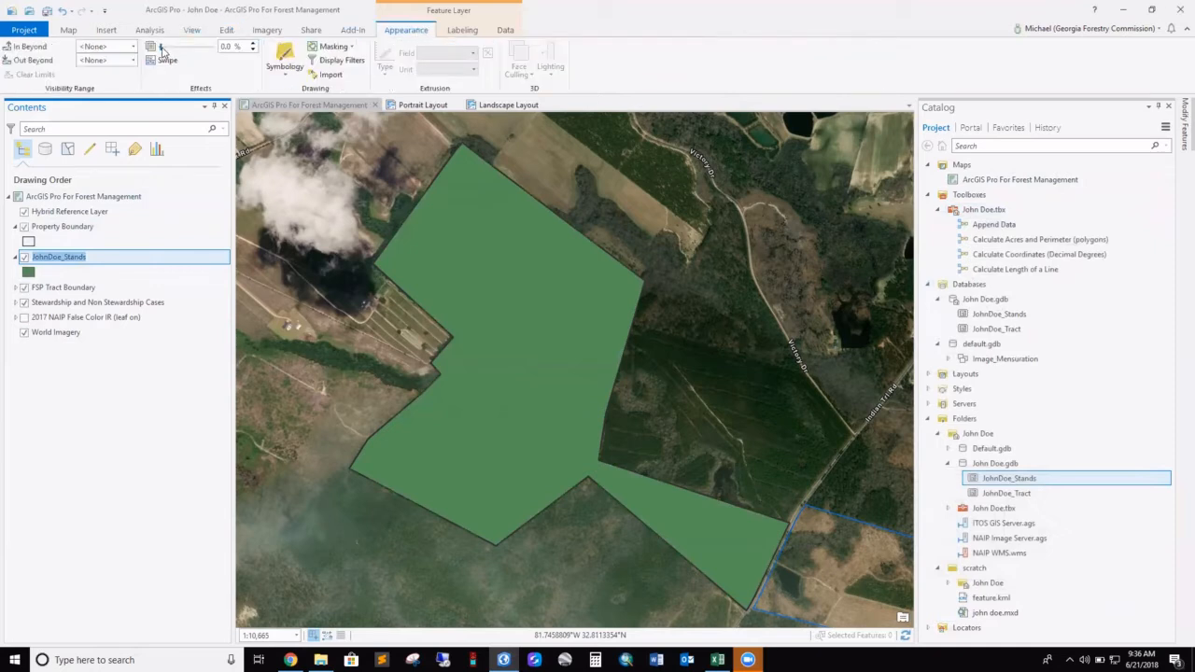
left_click_drag(162, 47, 194, 48)
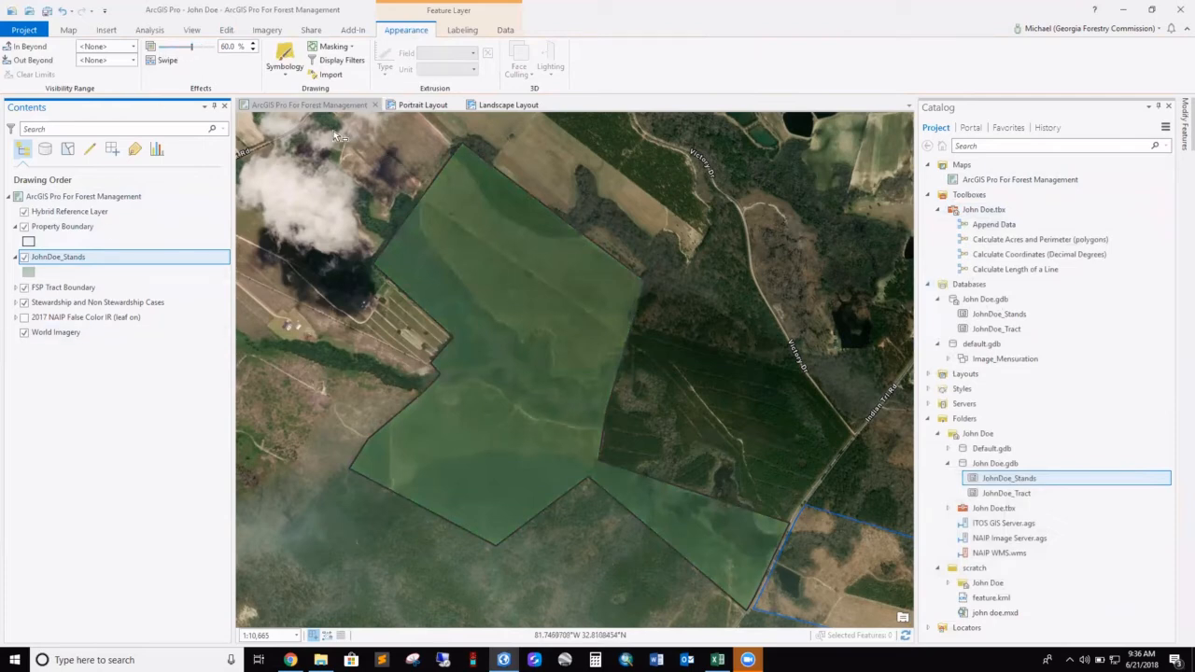
left_click(26, 227)
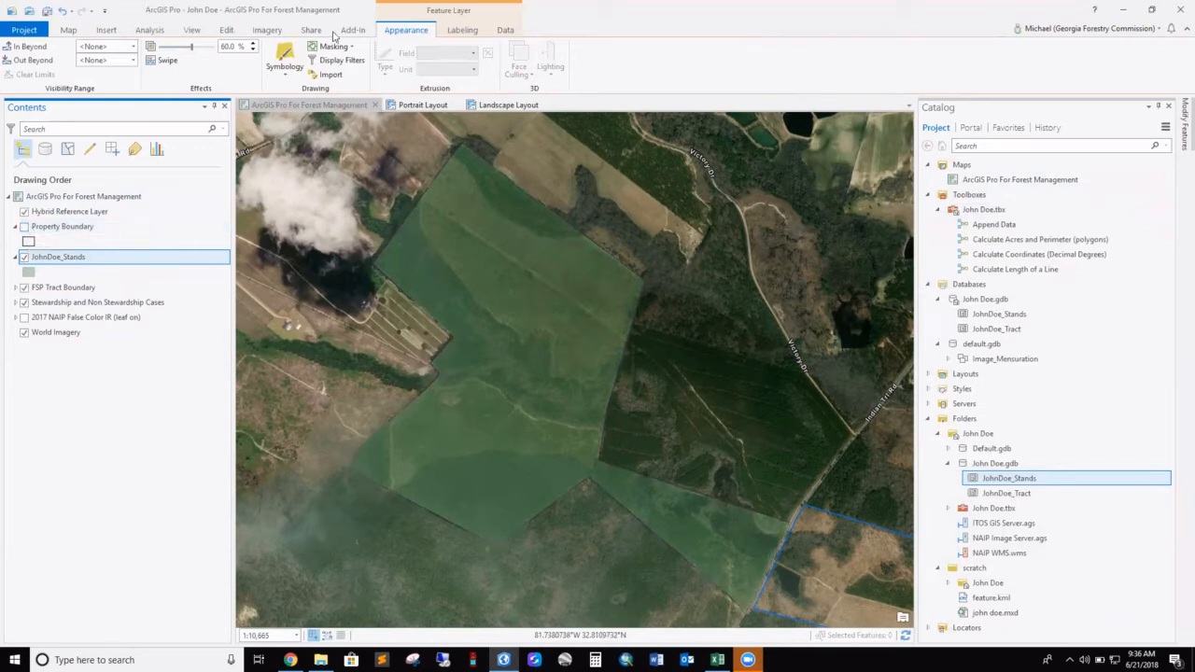
Split the JohnDoe_Stands polygon along the curved tree line inside the tract's northeastern edge, ending beyond its northern corner
left_click(225, 31)
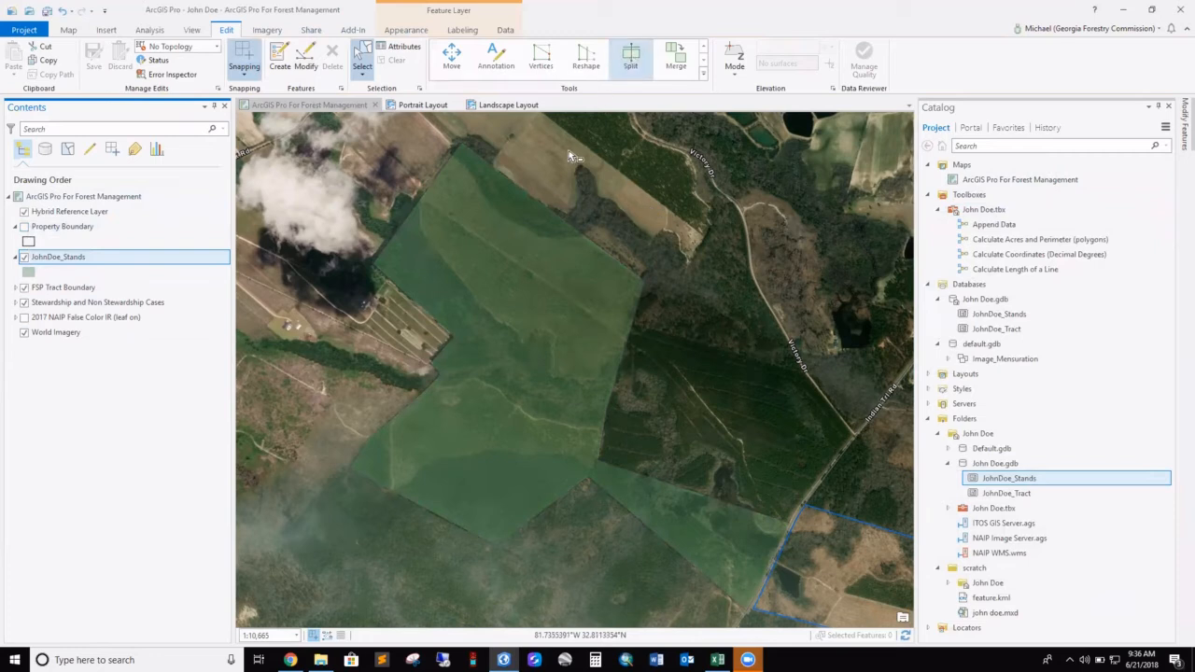
left_click(528, 272)
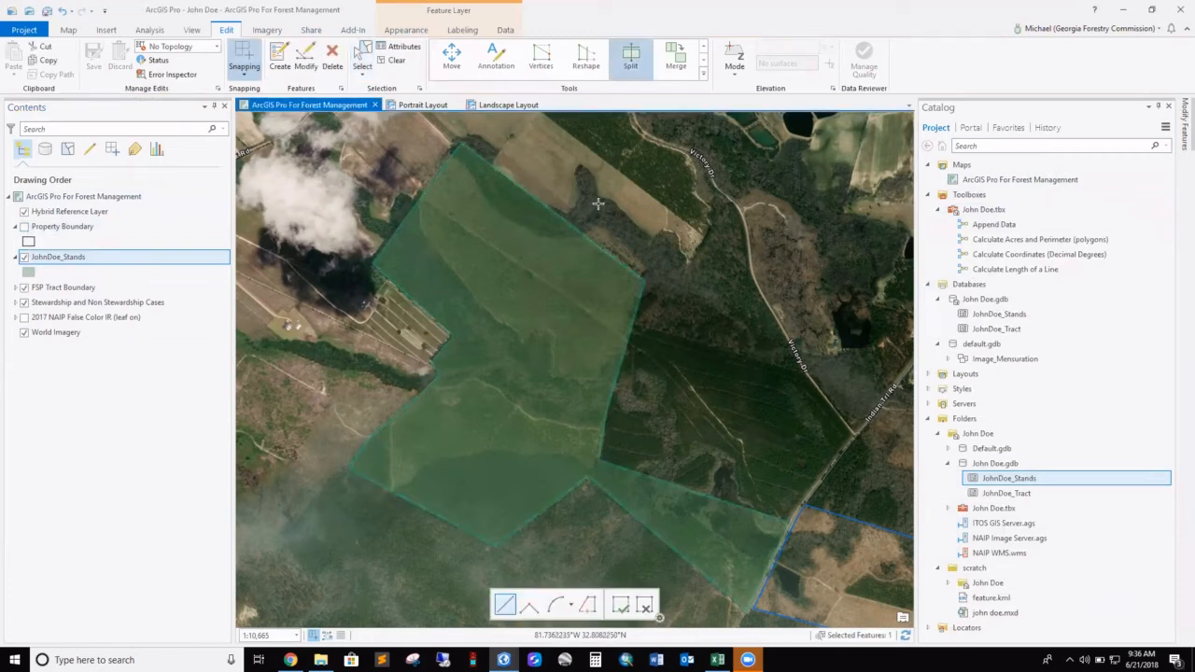
left_click(592, 227)
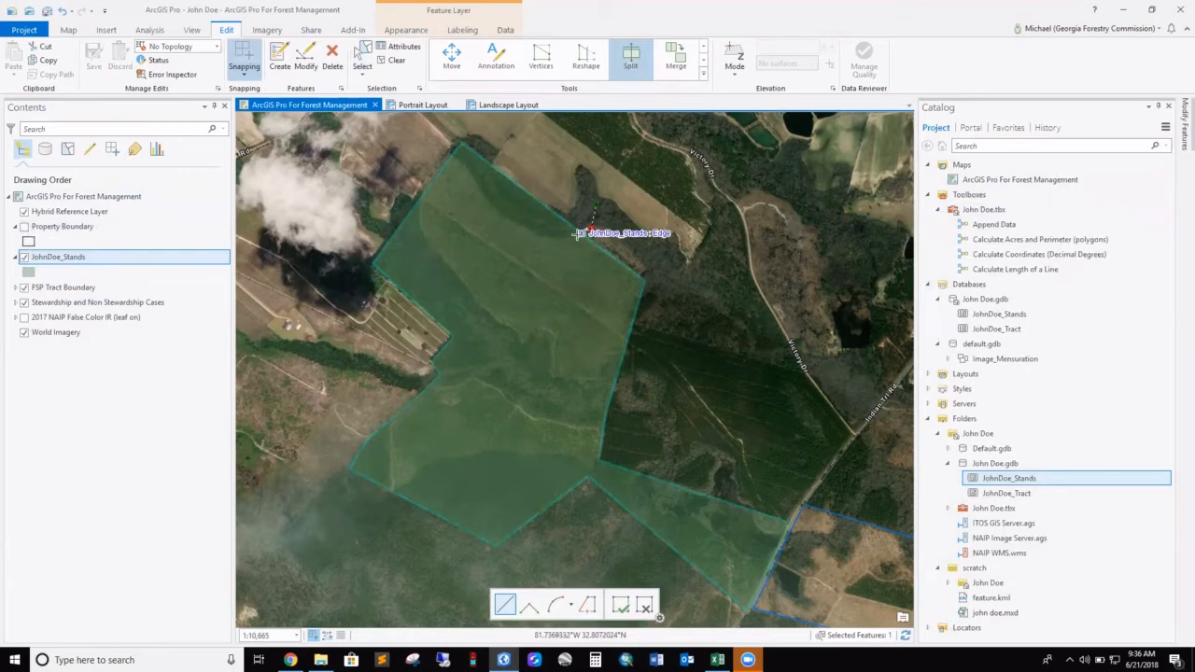
left_click(555, 241)
left_click(529, 231)
left_click(501, 213)
left_click(481, 182)
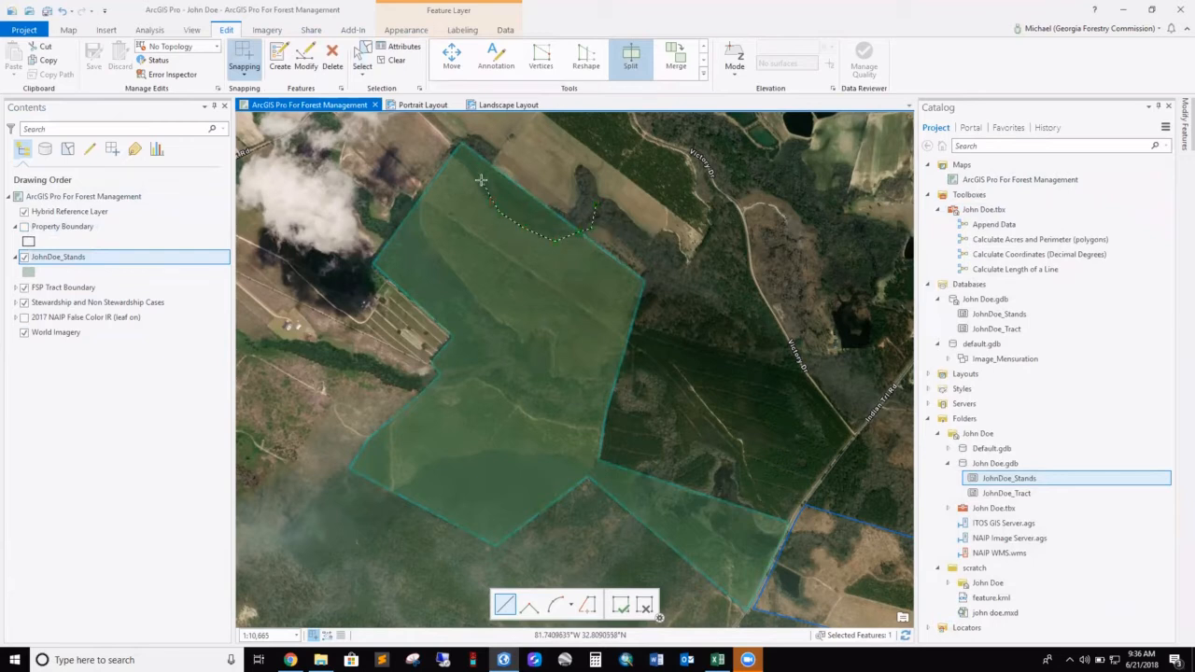
double_click(438, 144)
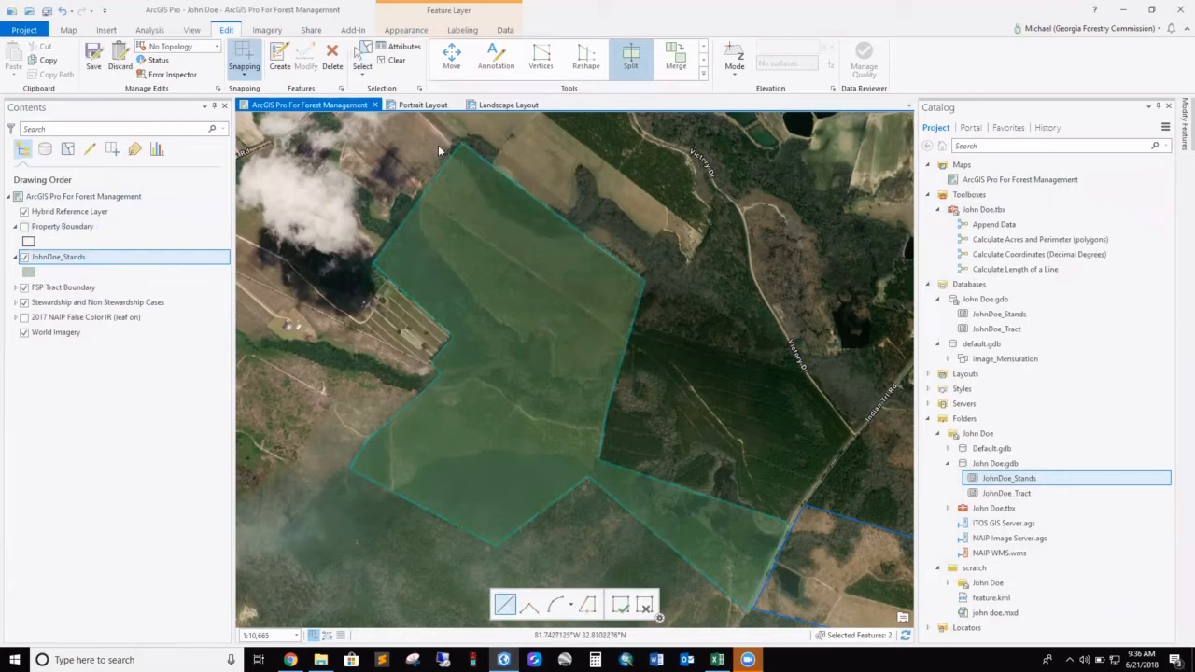
Split the stands along the timber edge running from the tract's northwestern side southeast to its eastern boundary
left_click(416, 172)
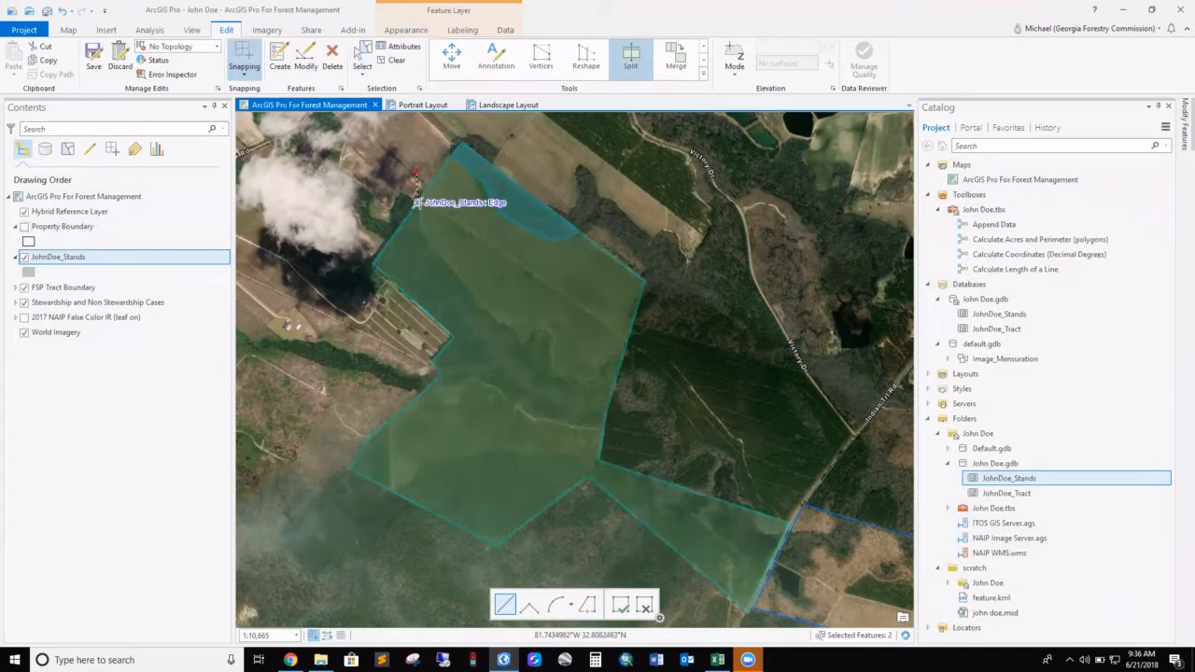
left_click(451, 269)
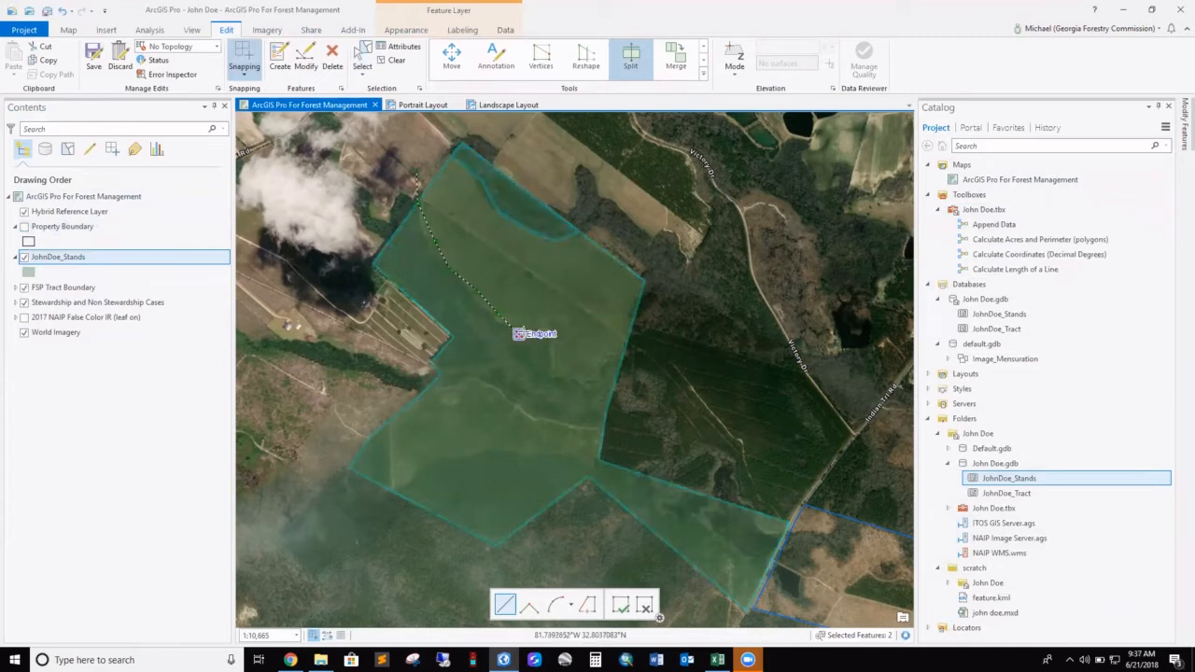
left_click(543, 333)
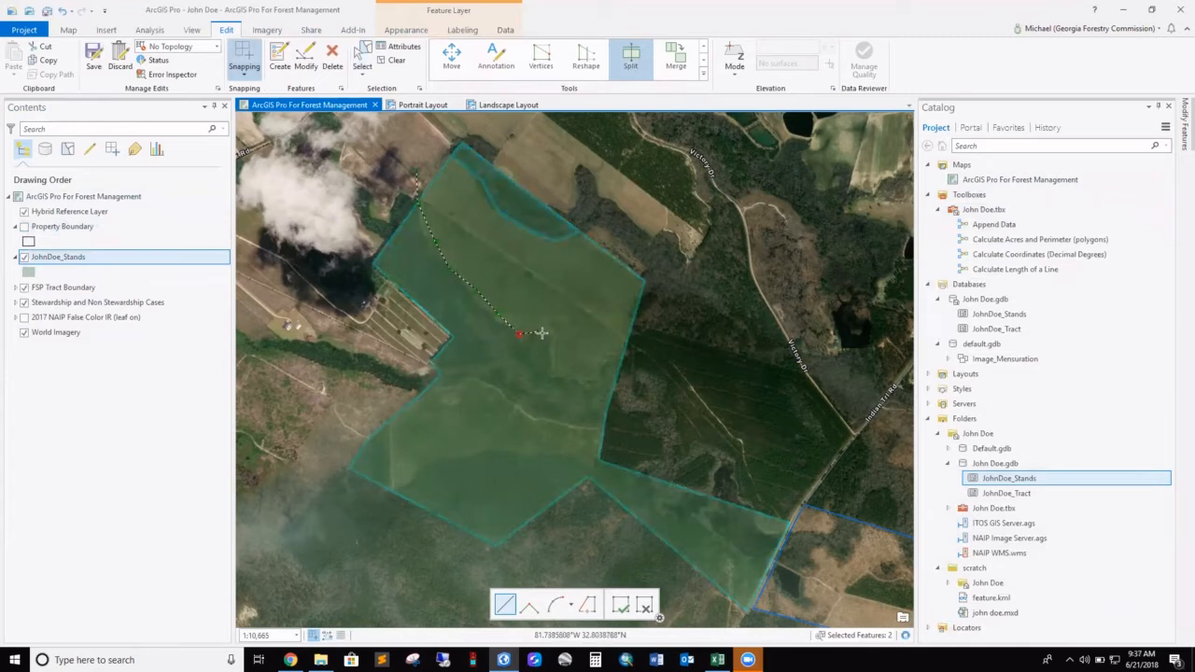
left_click(622, 362)
double_click(660, 364)
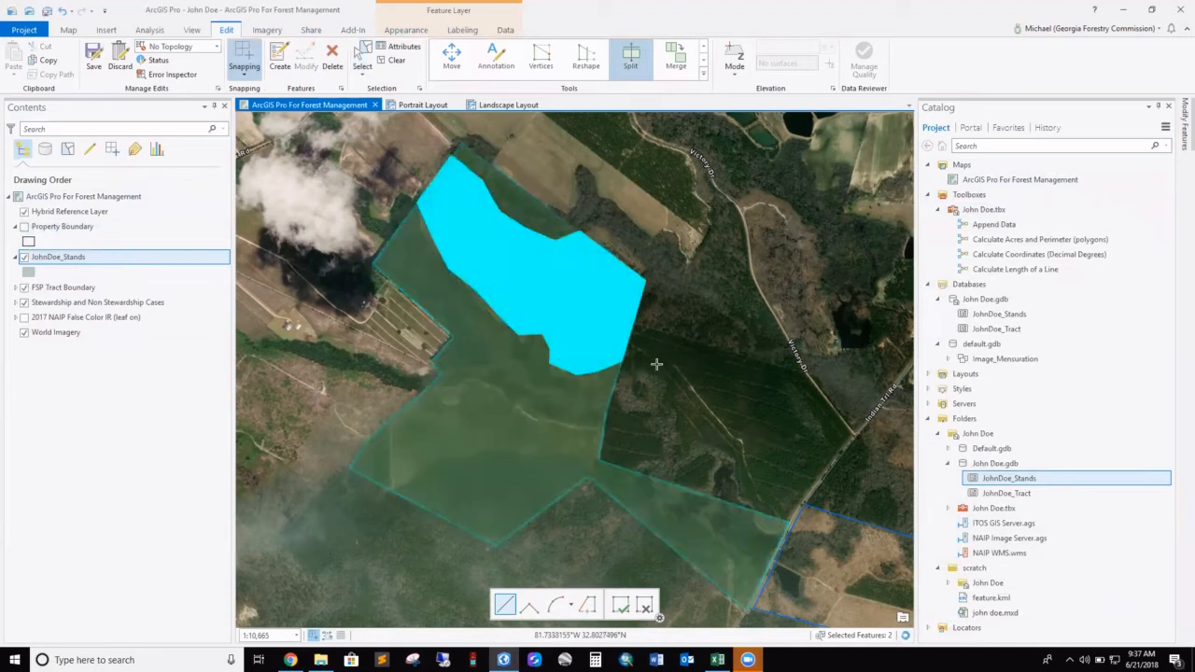
Split the stands across the middle of the tract, following the light track from the western to the eastern boundary
left_click(411, 386)
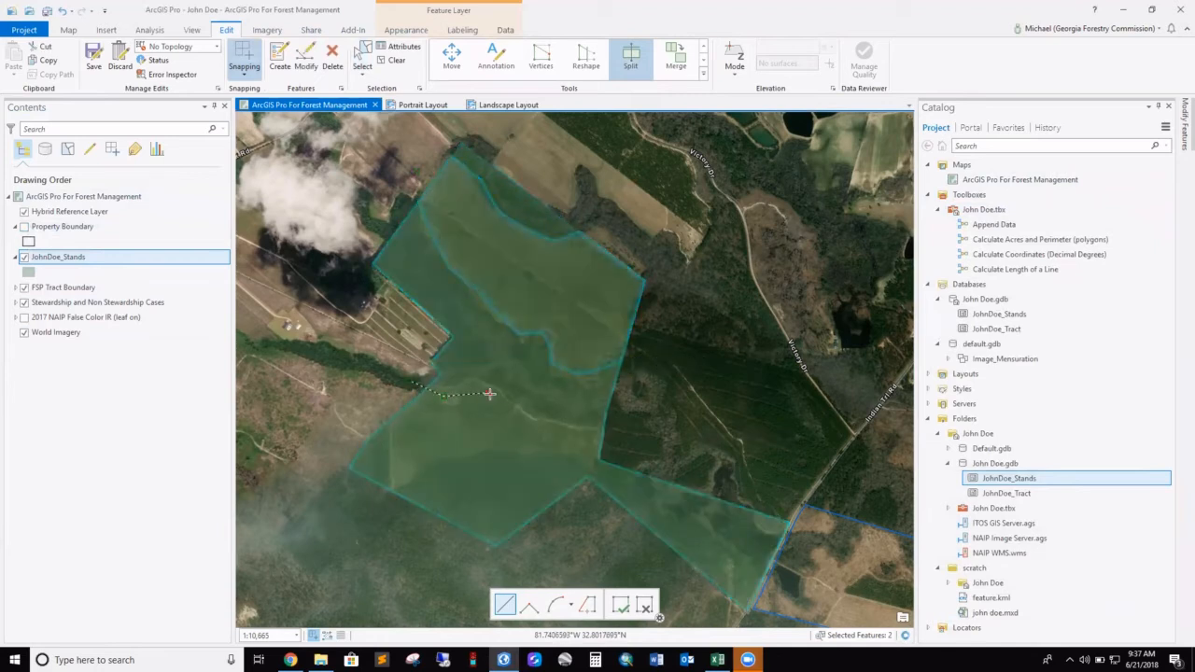
left_click(488, 393)
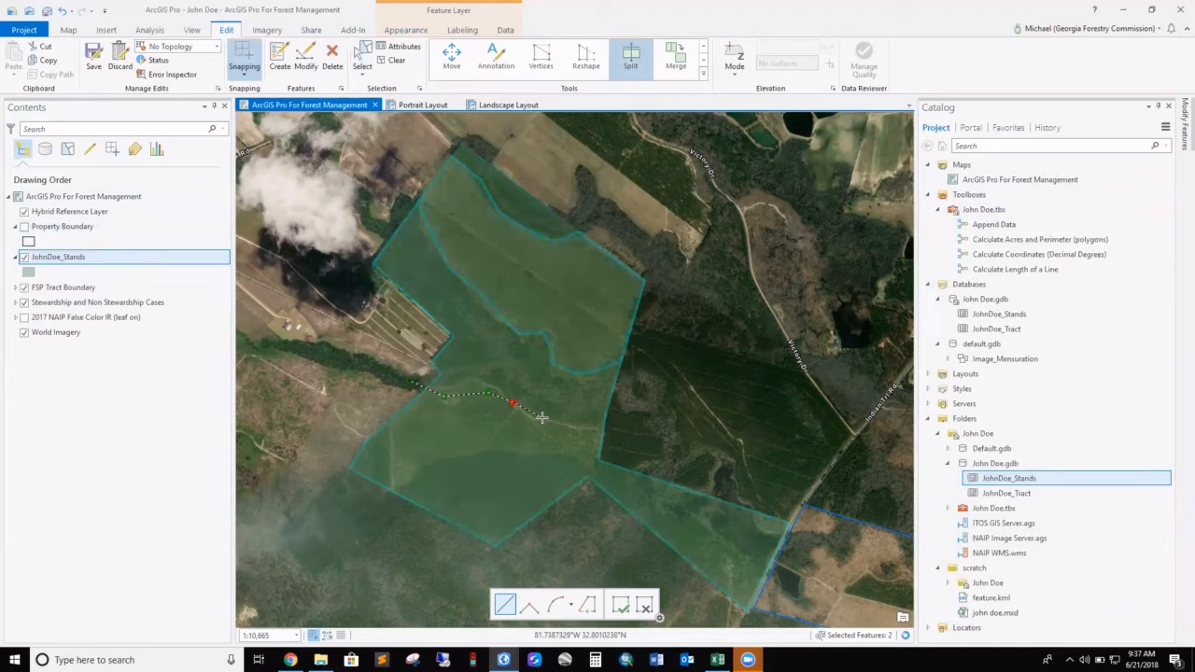
double_click(660, 426)
Split off the small western corner of the southern stand with a nearly north-south line
left_click(382, 401)
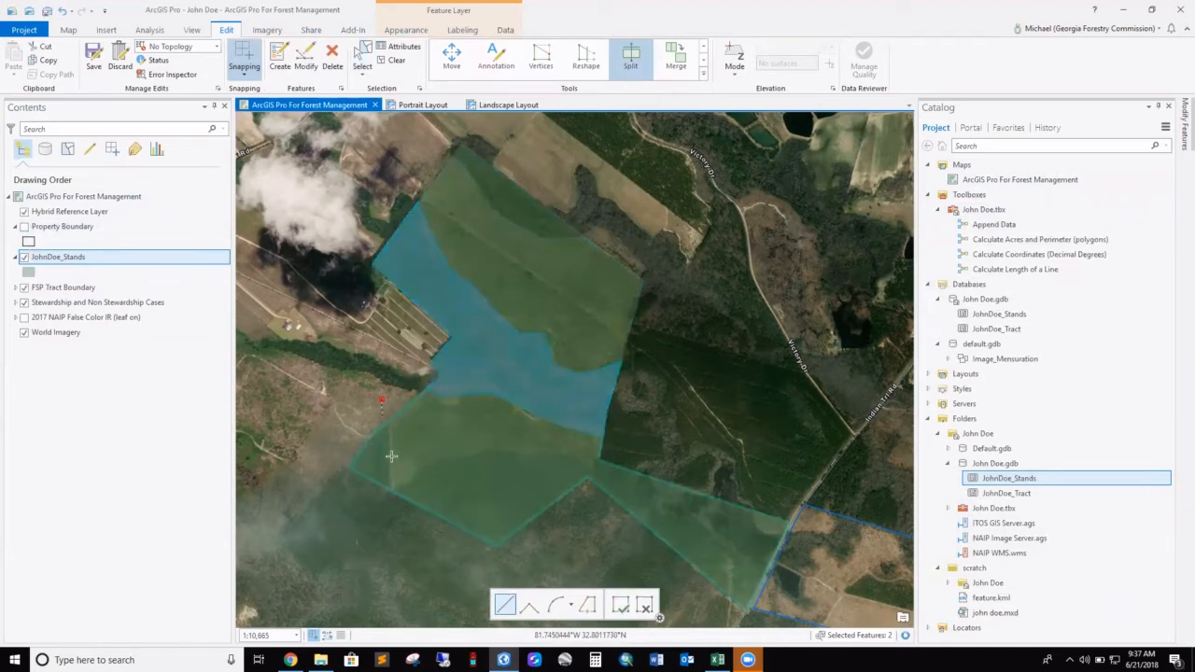
left_click(392, 478)
double_click(382, 503)
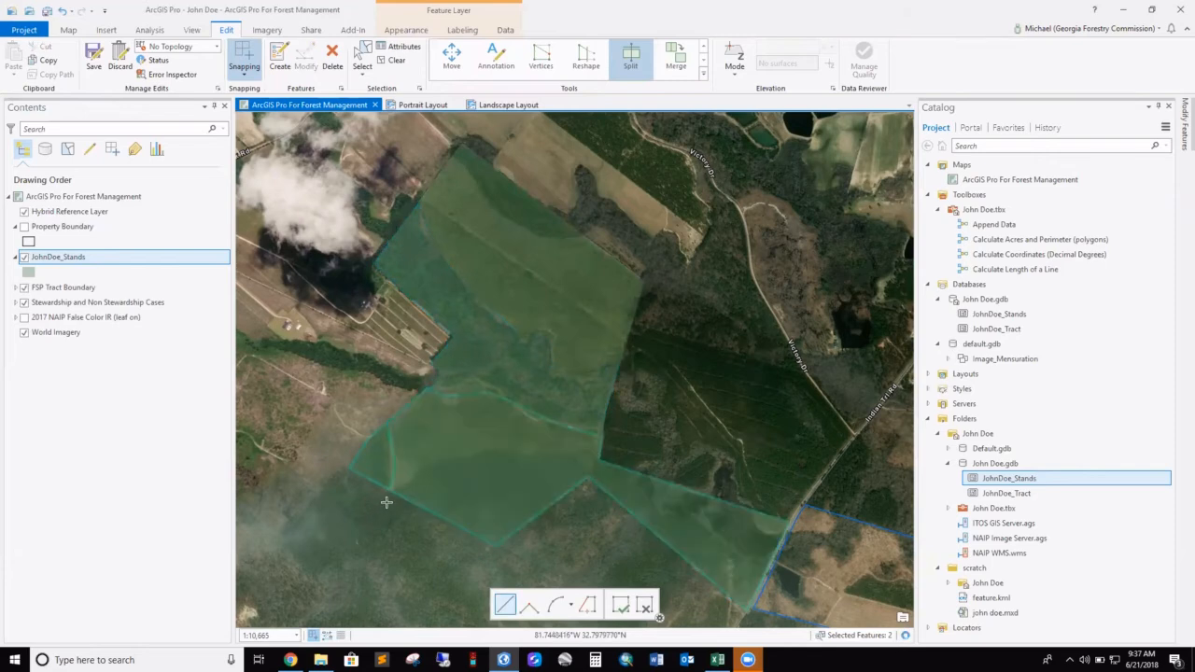
Split the southern stand along the upper edge of the dark timber, from the southwestern boundary across to the eastern boundary
left_click(396, 498)
left_click(455, 467)
left_click(496, 465)
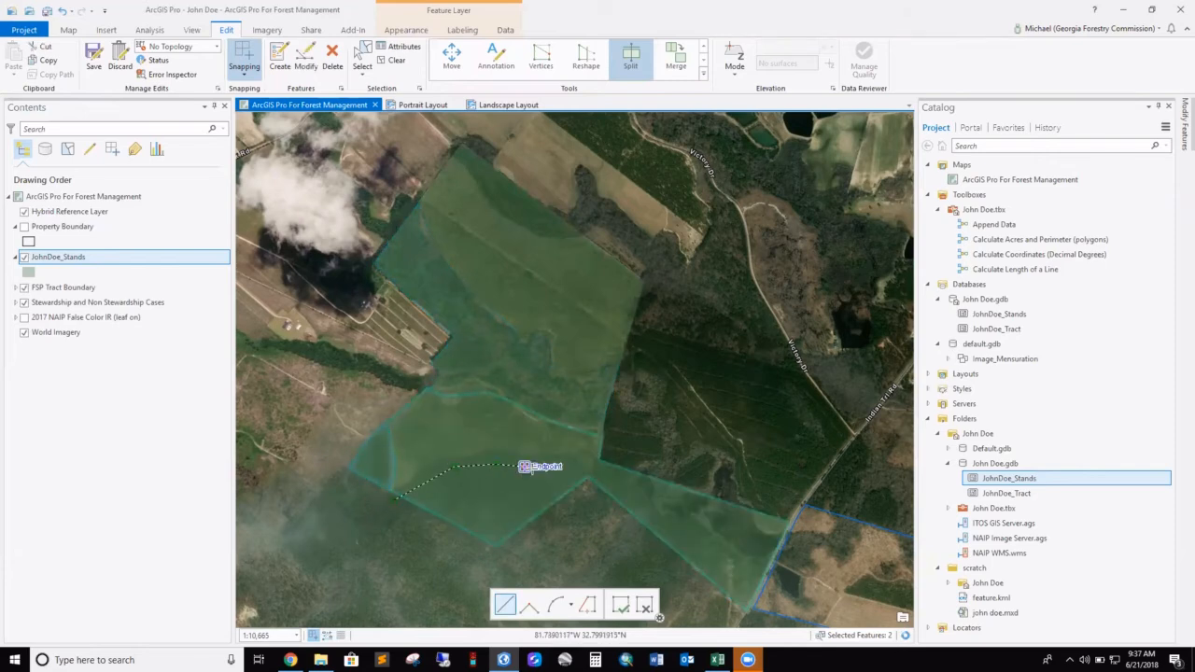
left_click(525, 467)
left_click(574, 473)
double_click(641, 444)
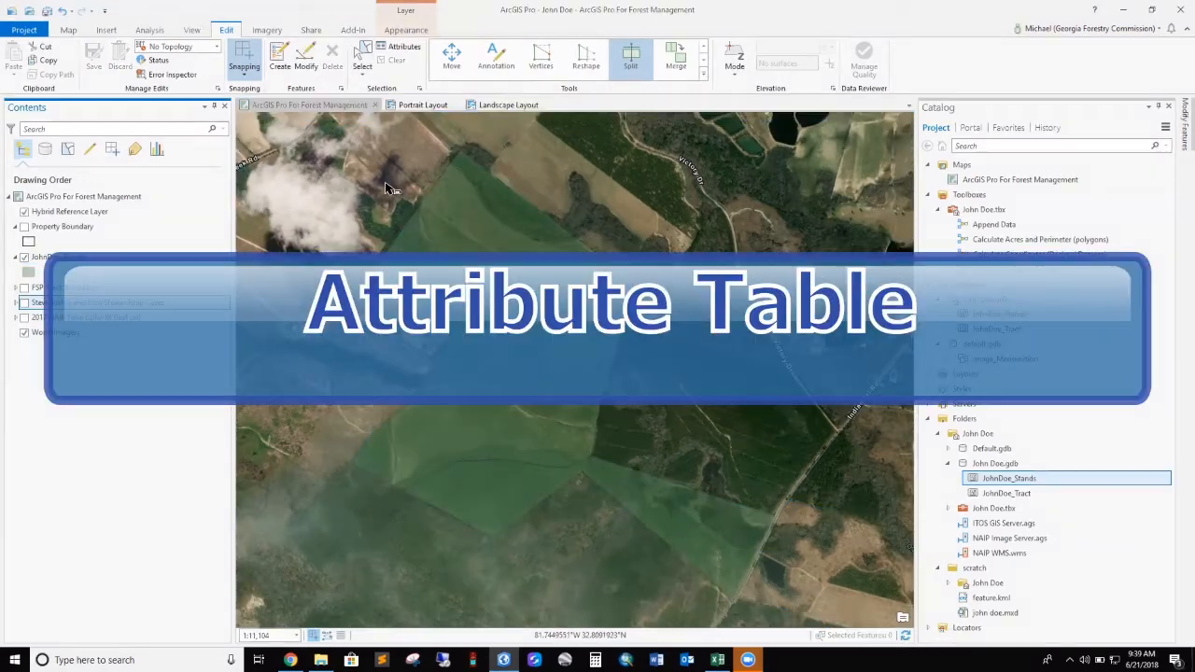
Open the attribute table of the stands layer and show its fields through Shape_Area
left_click(699, 258)
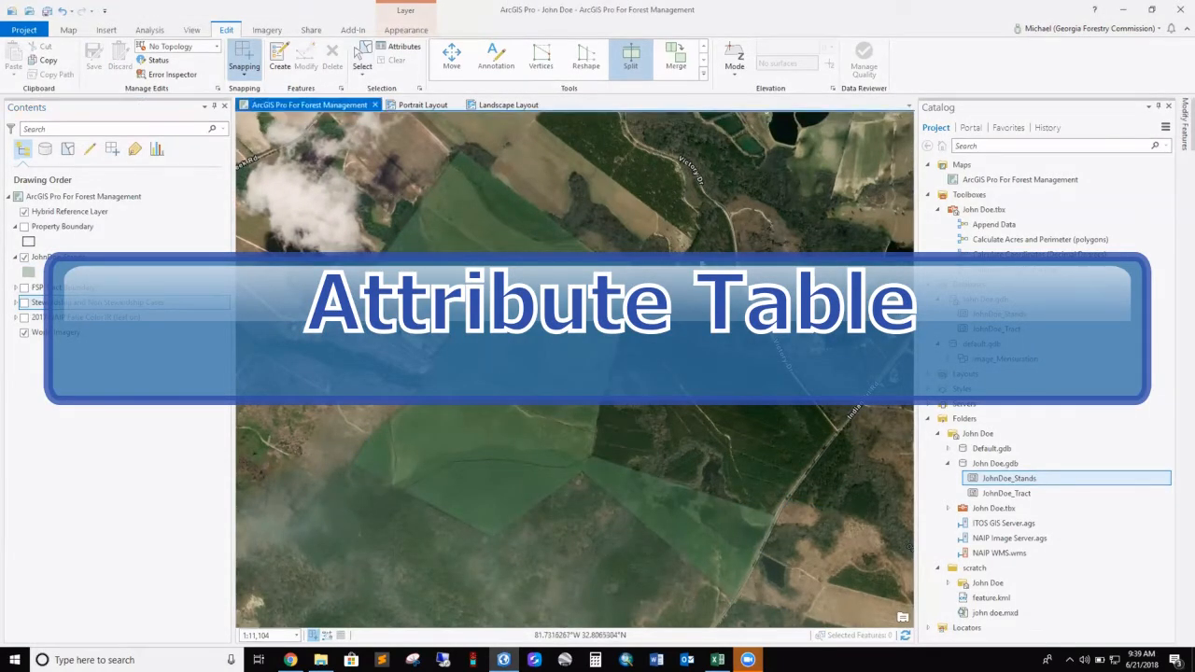
left_click_drag(705, 296, 705, 265)
key("Left")
key("Left")
key("Left")
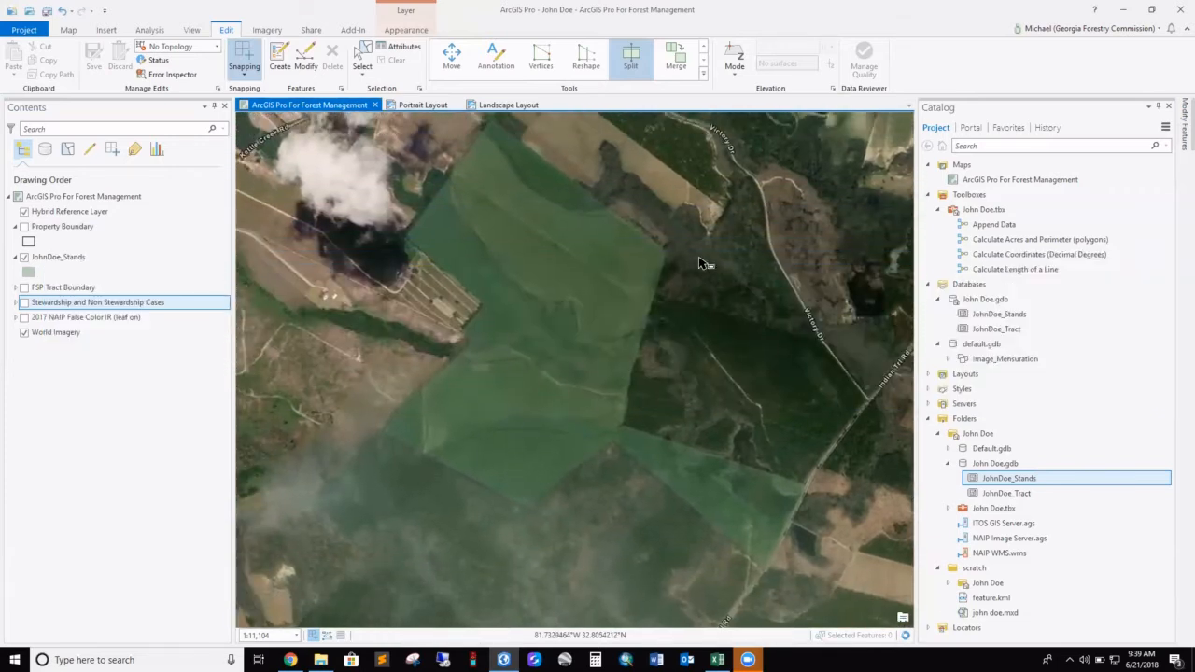
key("Up")
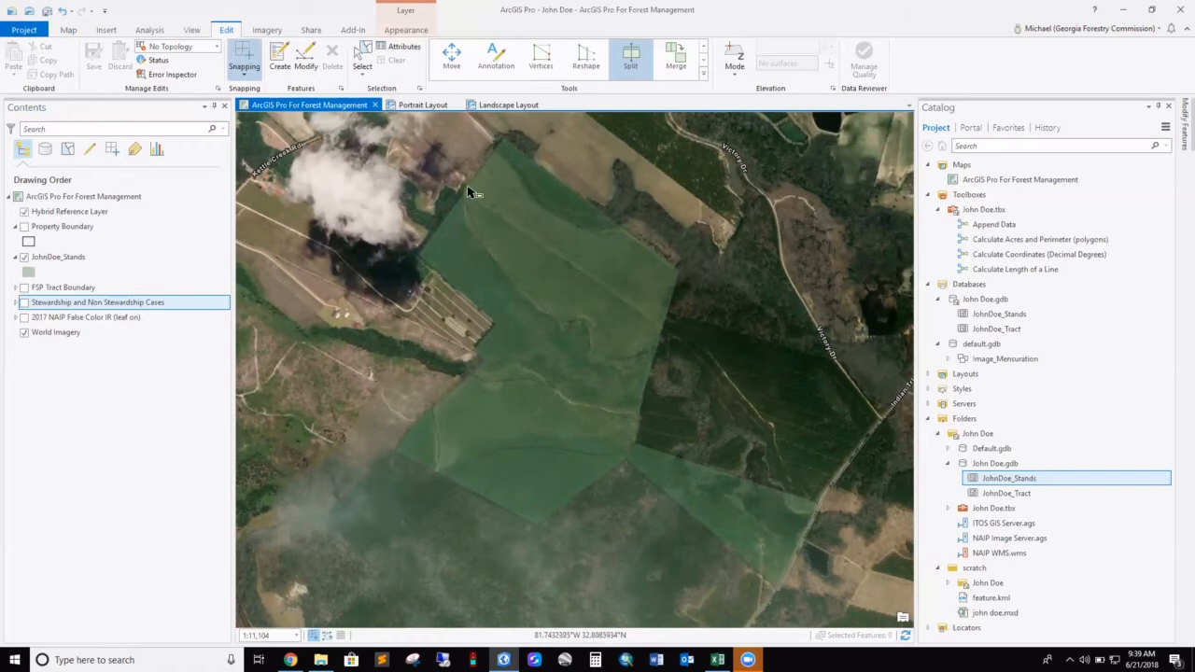
right_click(40, 260)
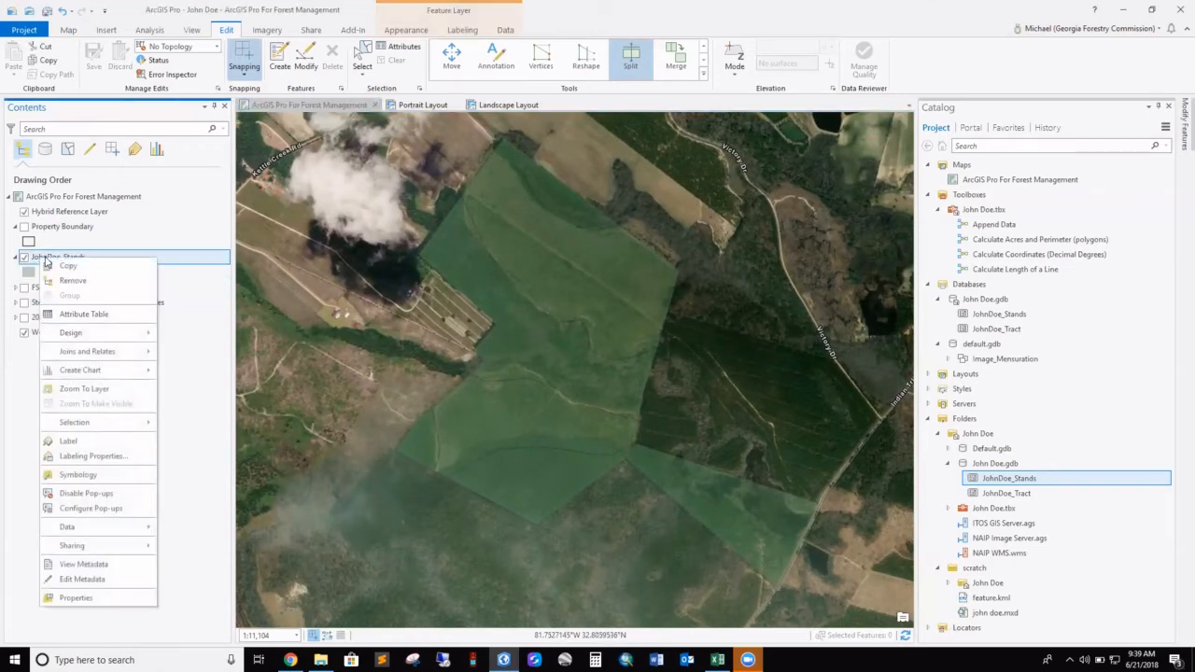
left_click(92, 317)
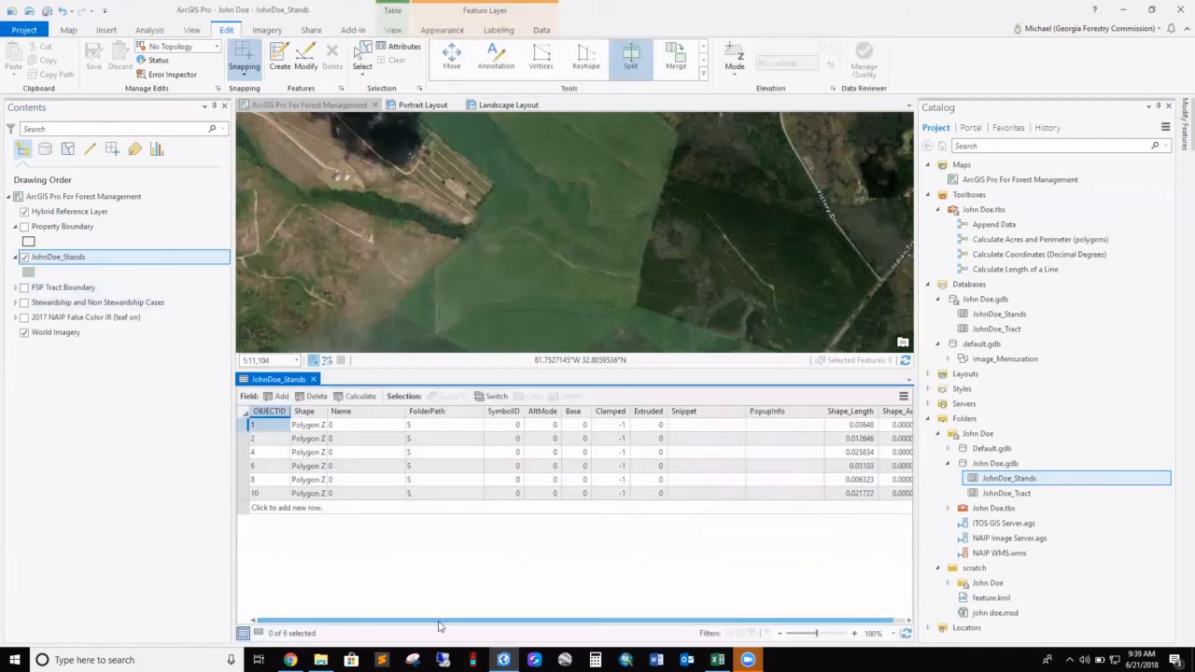
left_click_drag(439, 622, 720, 632)
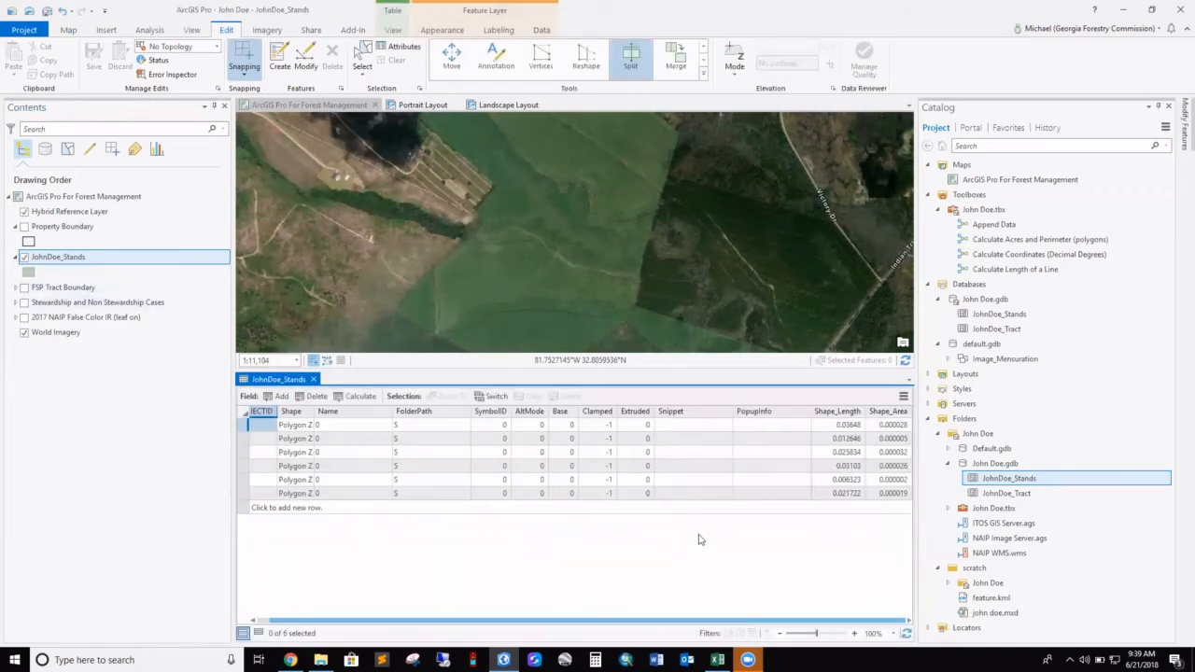
Delete the fields from Name through PopupInfo from the stands attribute table
left_click(328, 413)
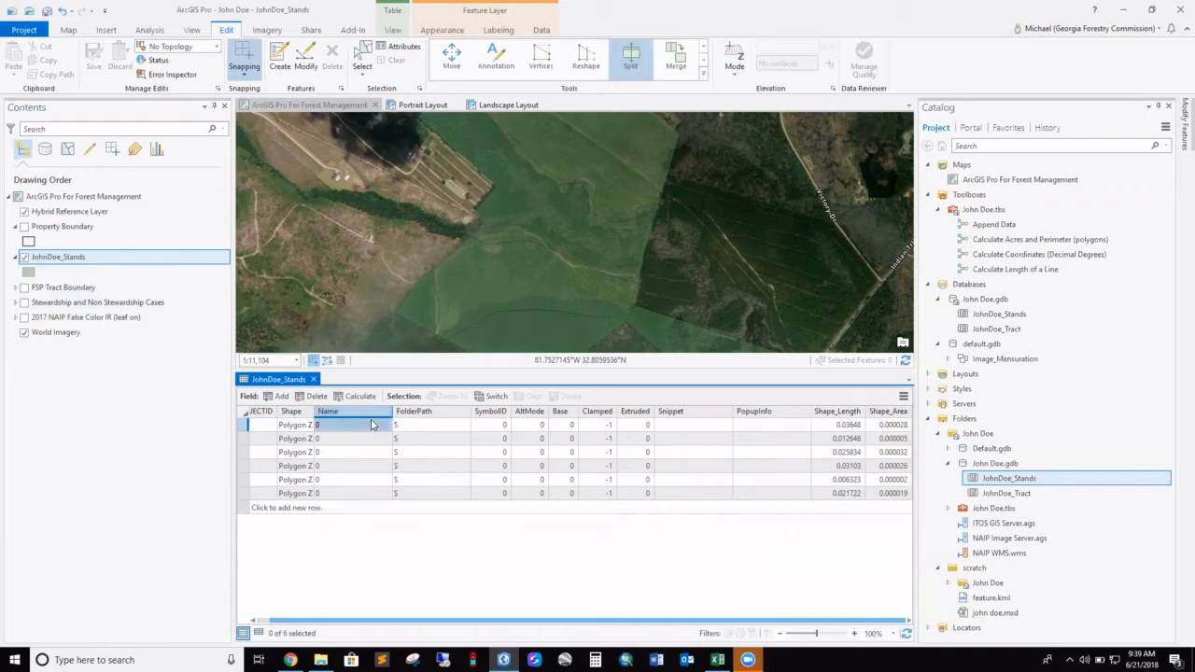
left_click(492, 413)
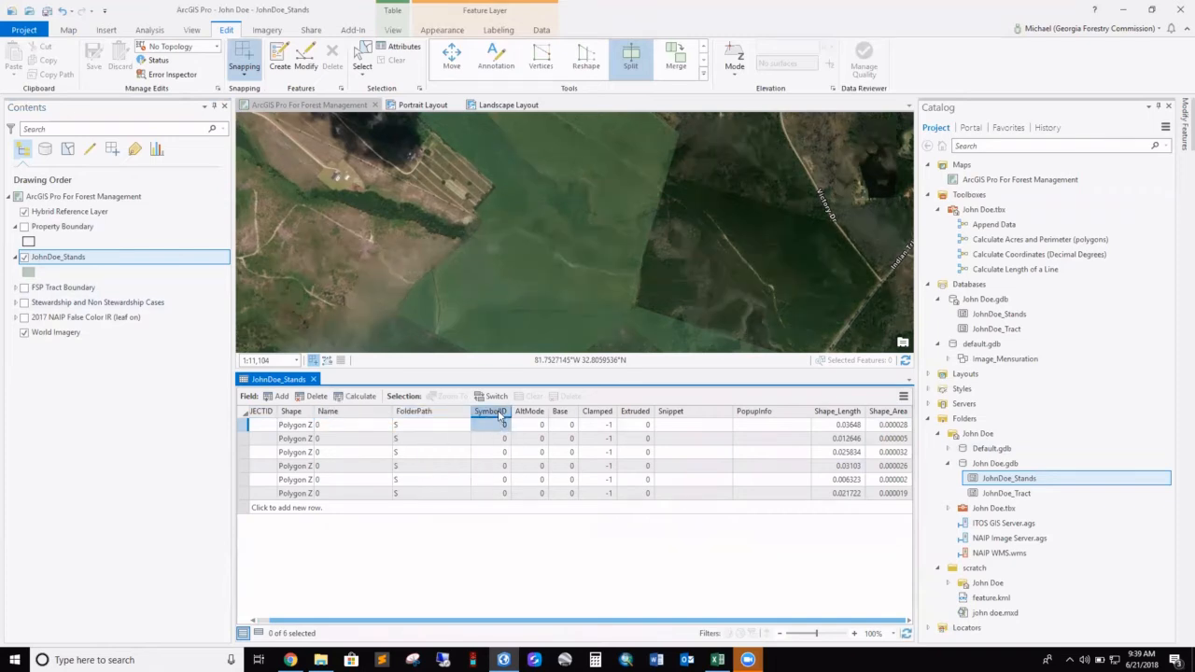
left_click(336, 412)
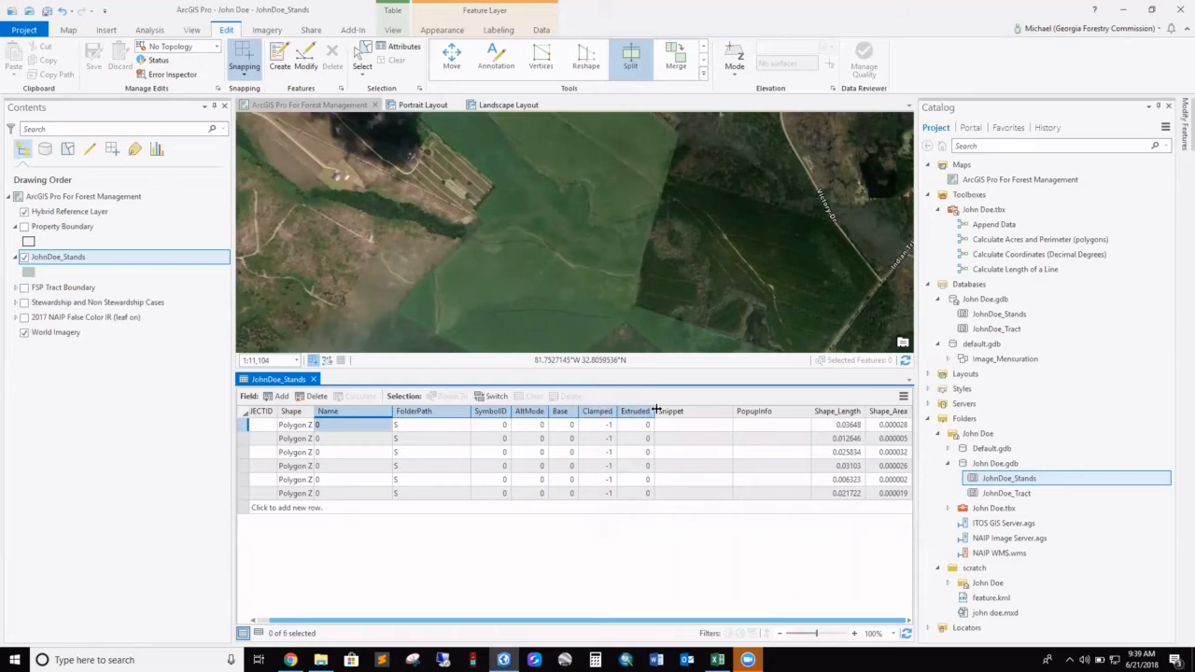
left_click(758, 416)
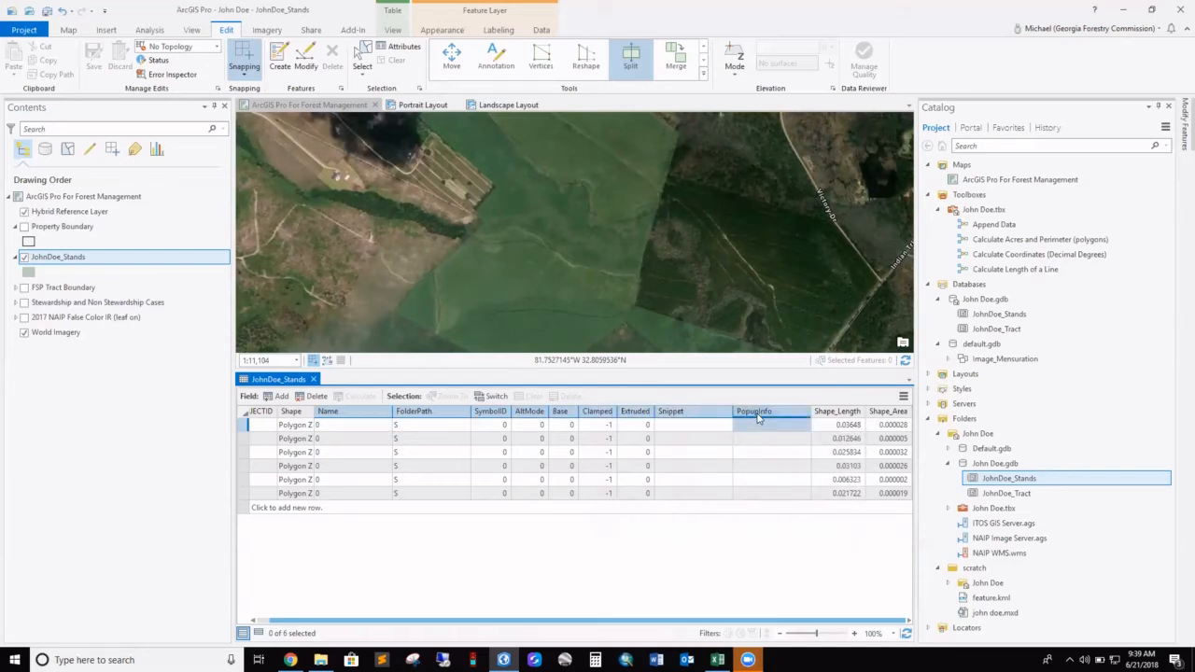
right_click(759, 417)
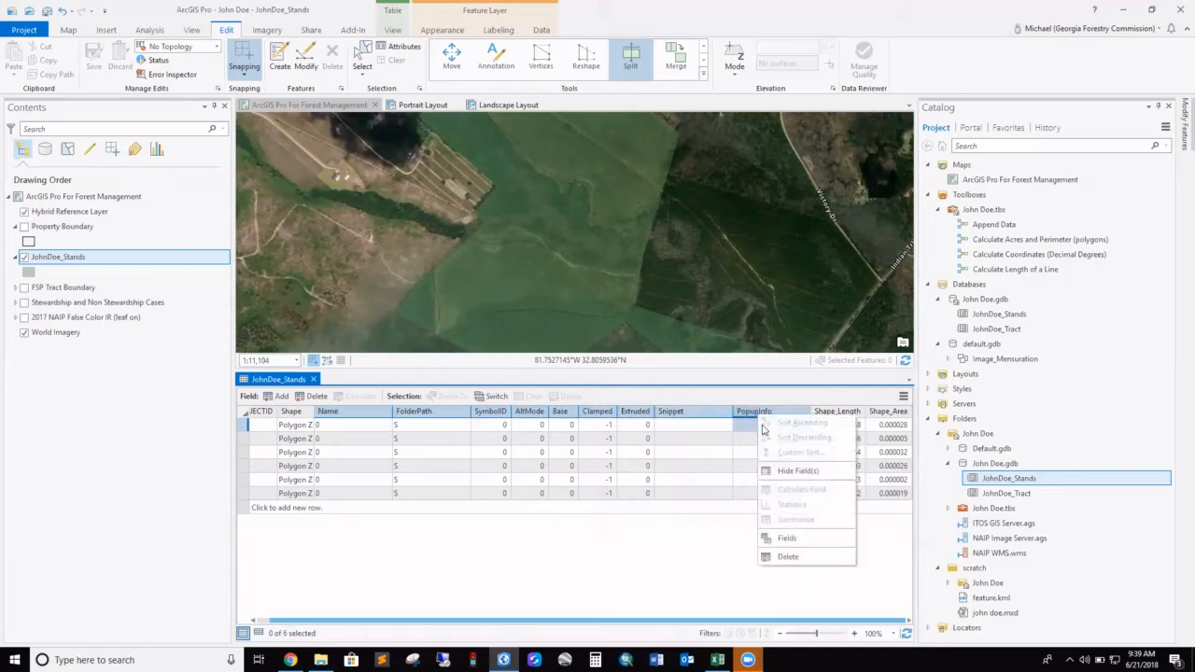
left_click(789, 557)
left_click(638, 356)
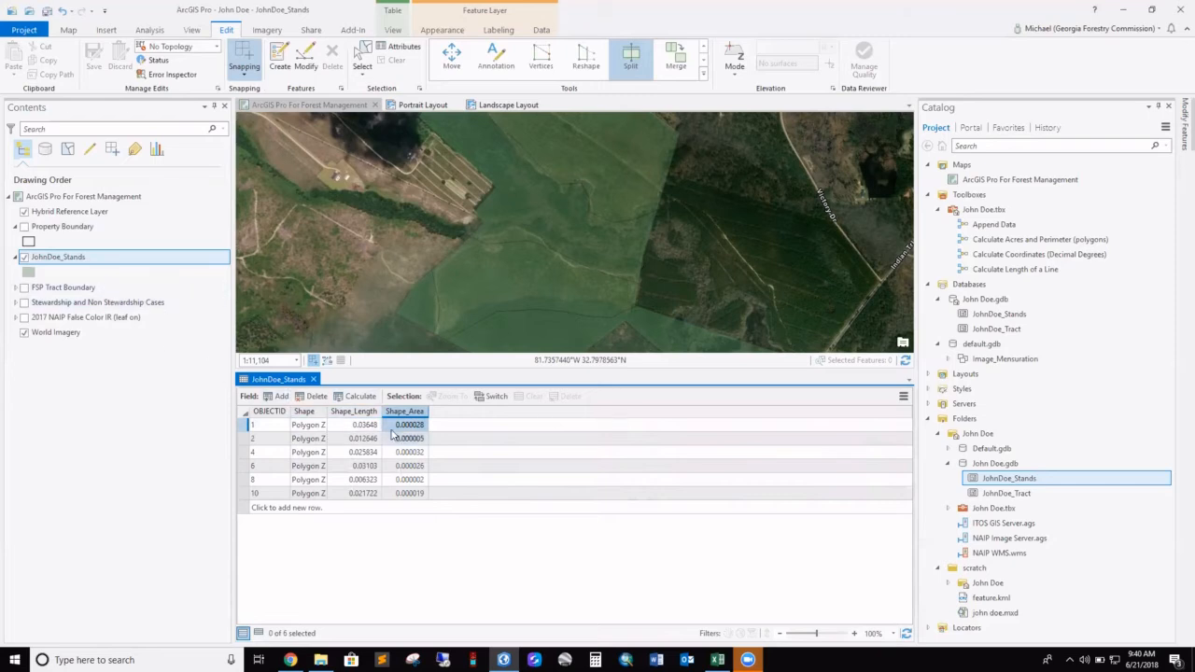
Add a field named Stands with the Text data type to the stands layer and save the field changes
left_click(279, 397)
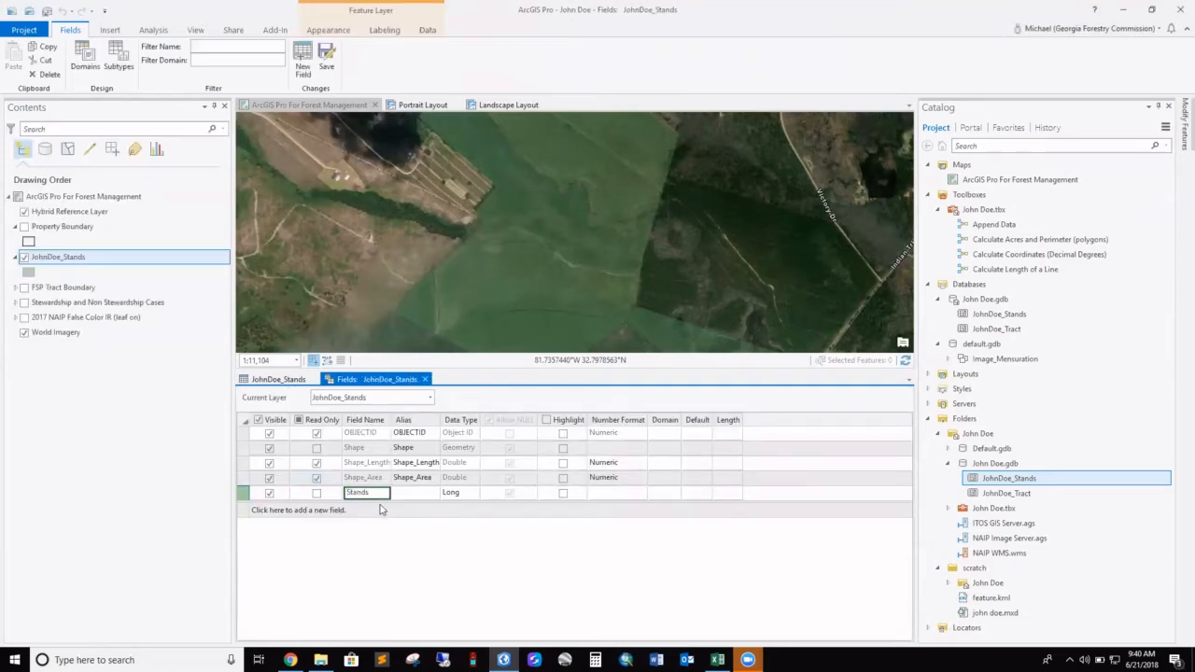
left_click(455, 494)
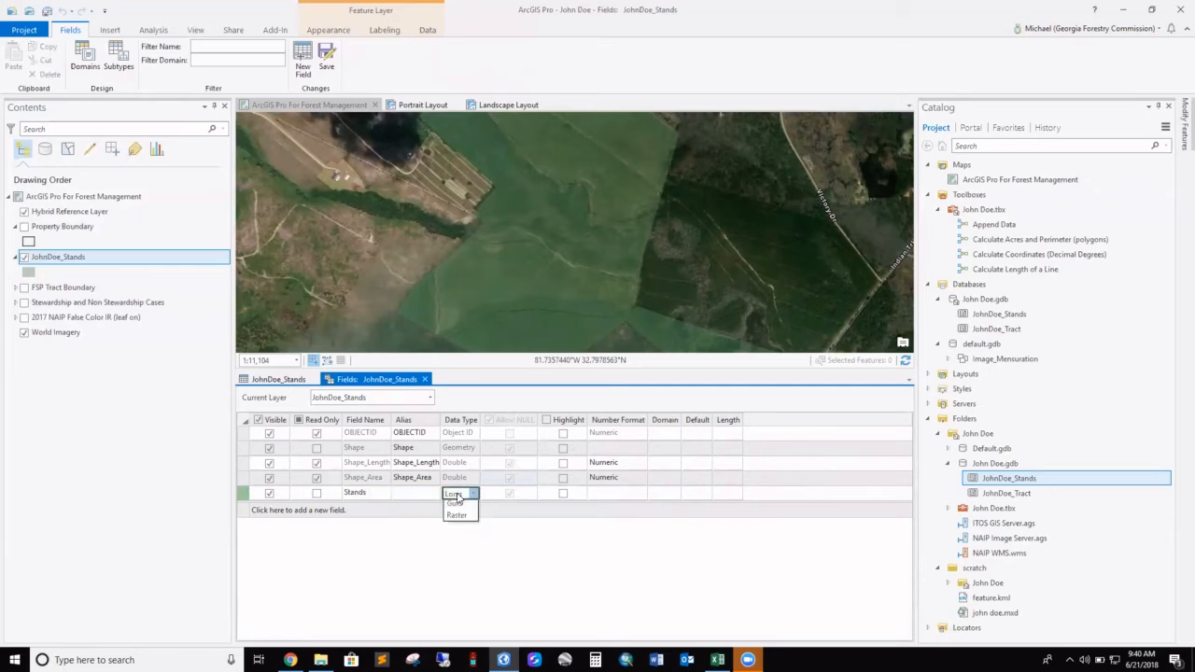
left_click(458, 496)
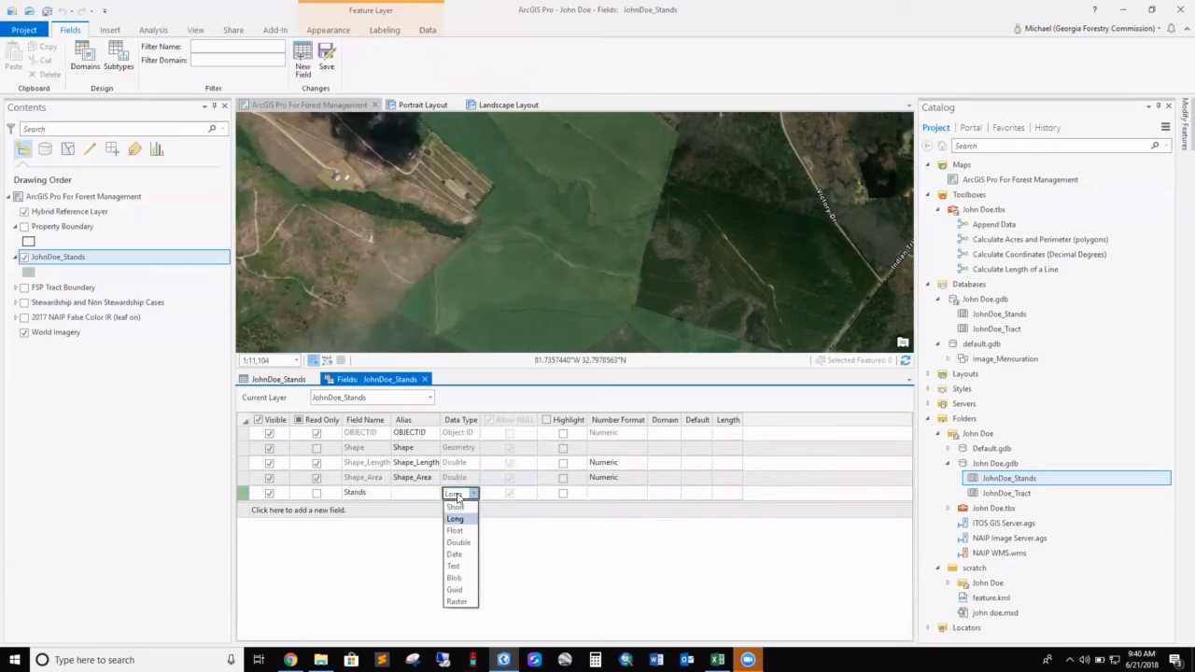
left_click(457, 565)
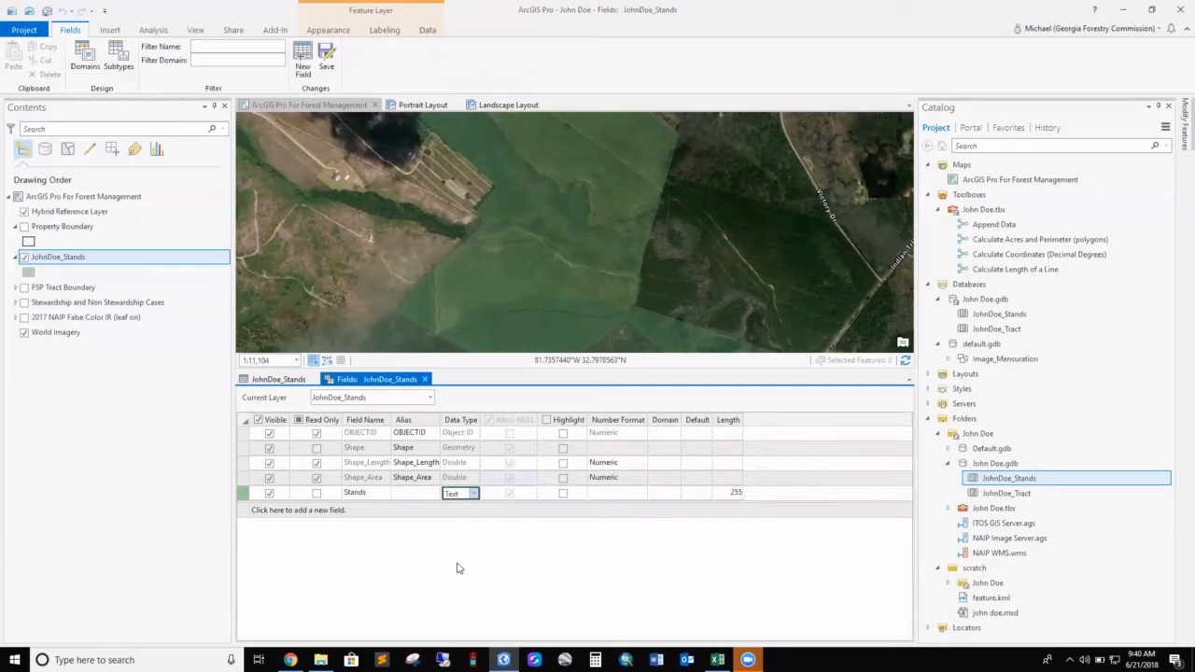
left_click(328, 69)
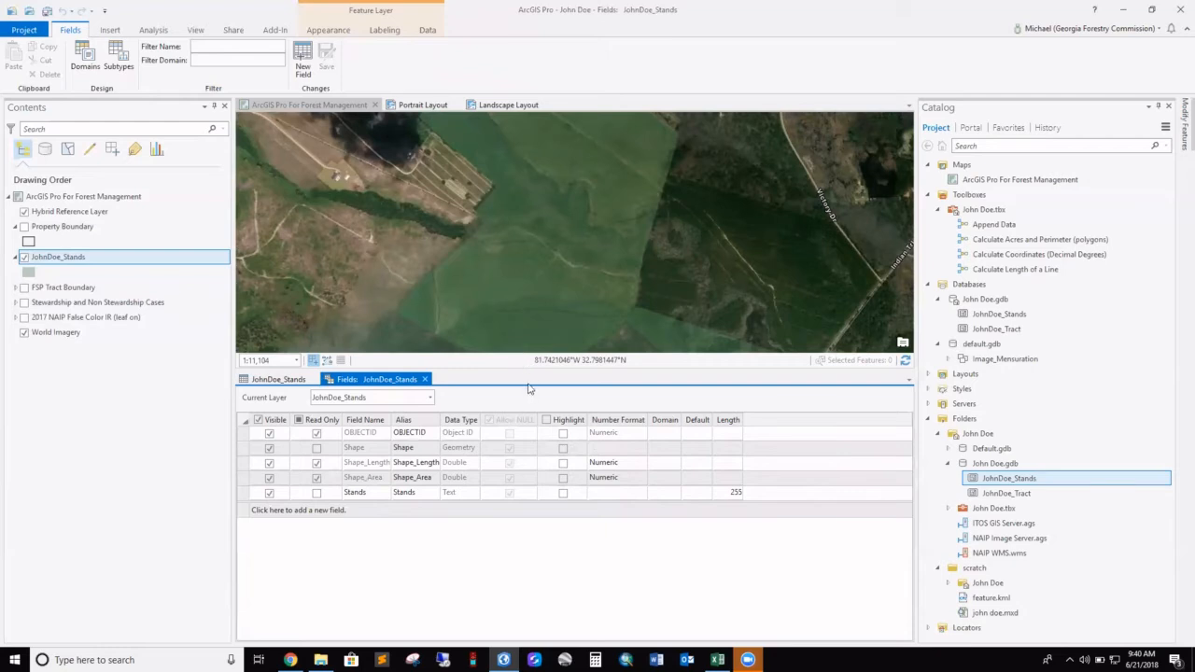
Select the small stand at the tract's northeastern edge on the map and close the Fields view to return to the attribute table
left_click_drag(537, 388, 551, 506)
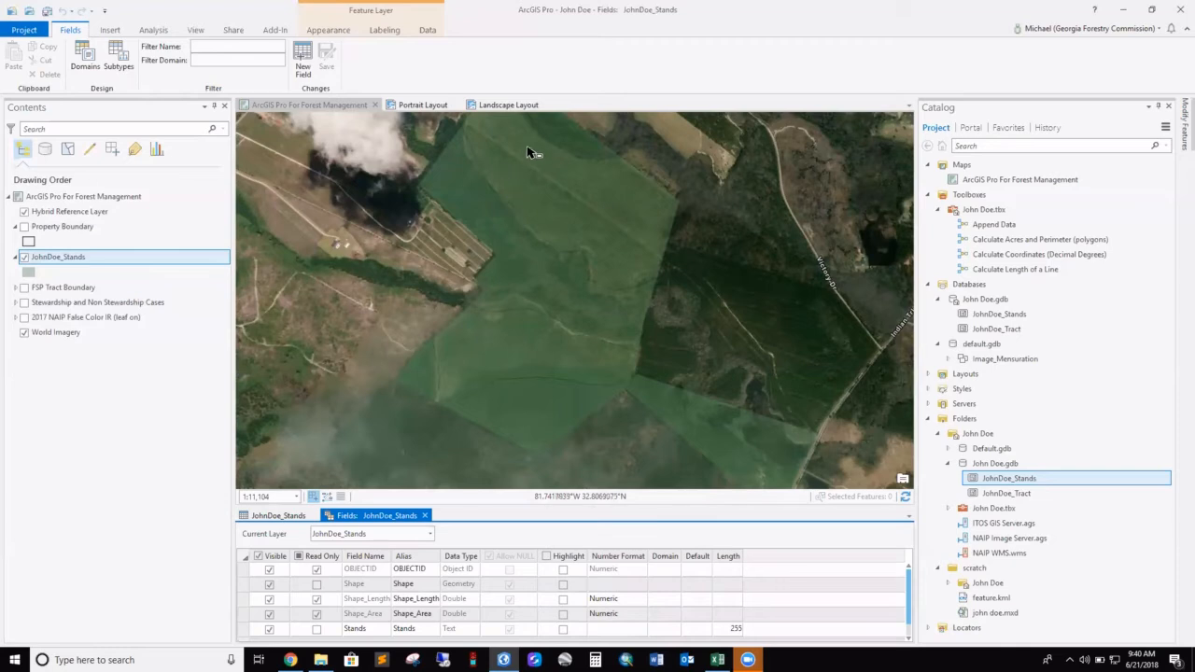
left_click(560, 135)
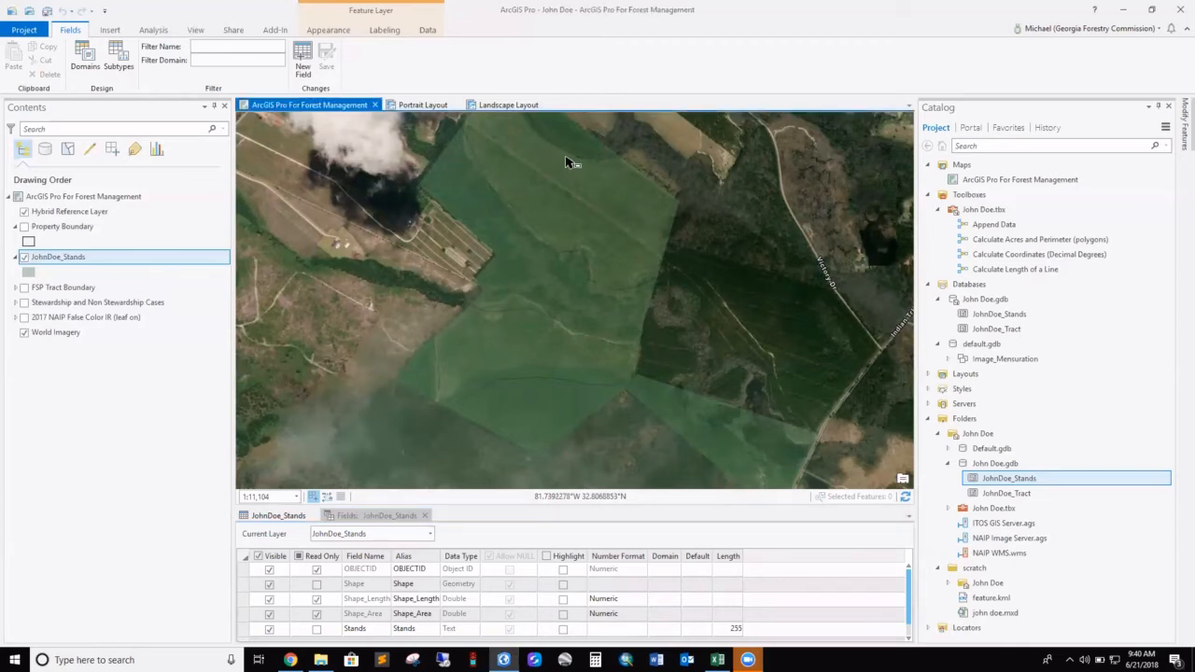
left_click(560, 167)
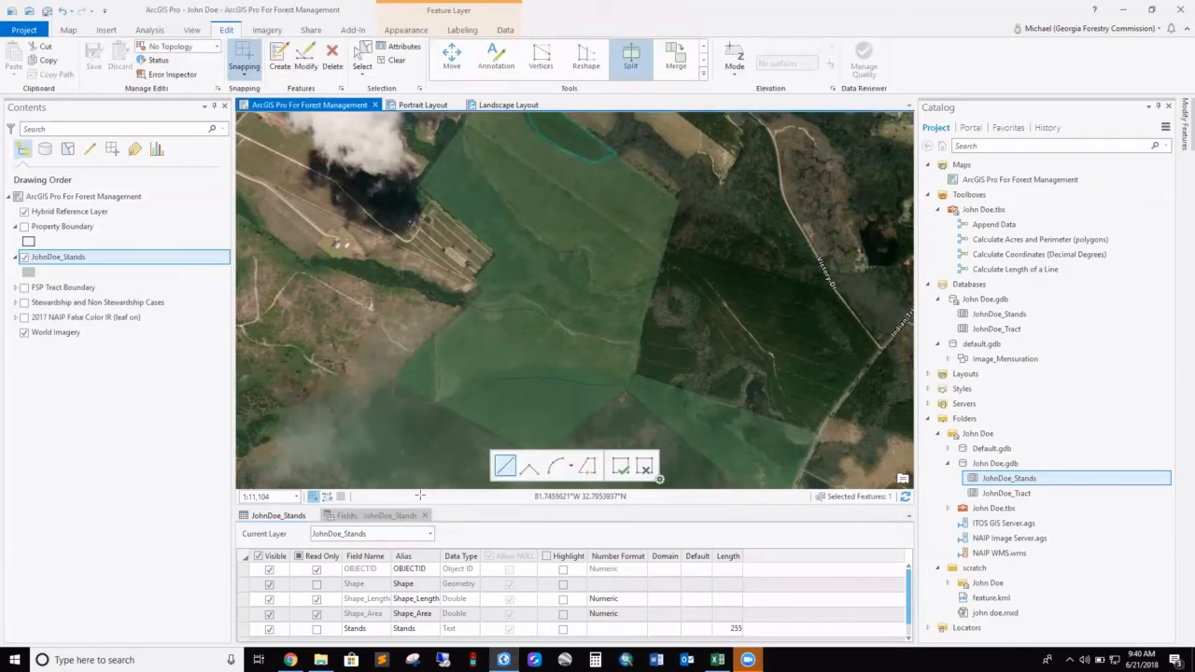
left_click_drag(462, 507, 462, 464)
left_click(244, 530)
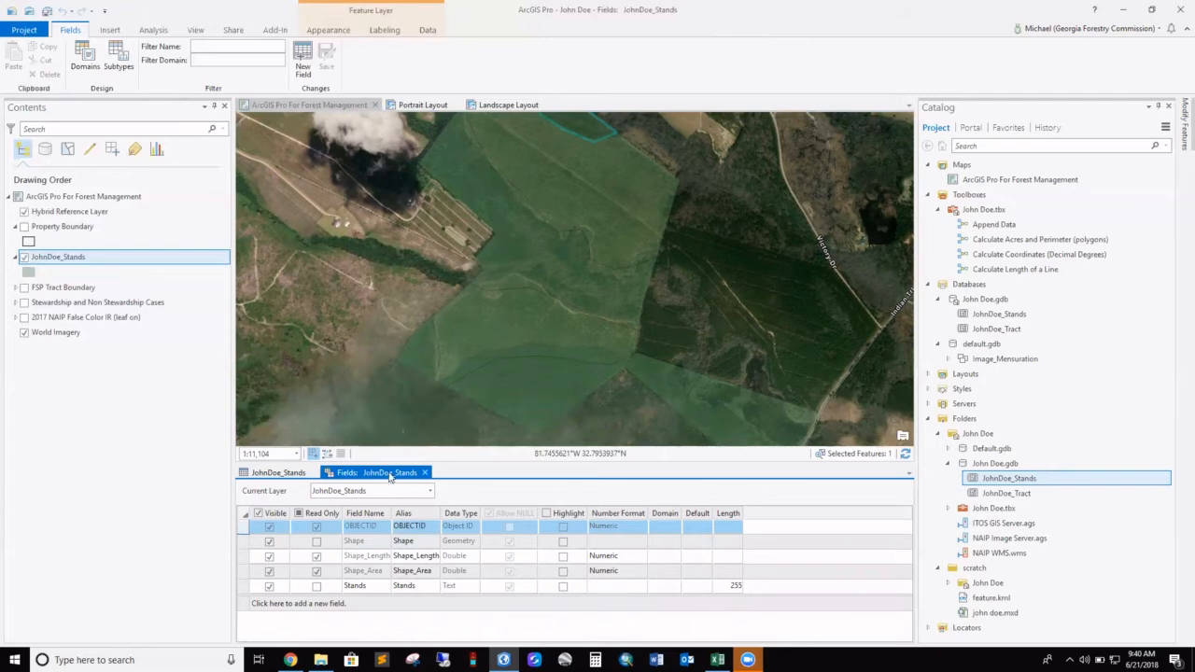
left_click(425, 472)
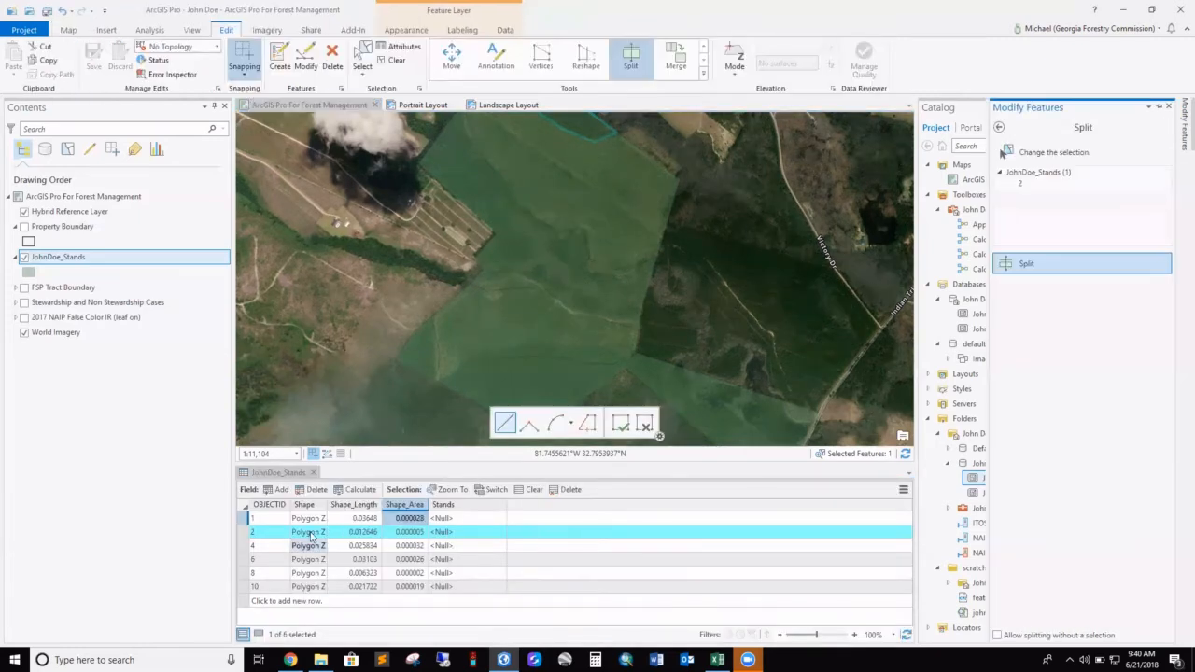
Select the stand with OBJECTID 1 and set its Stands value to Longleaf
left_click(250, 519)
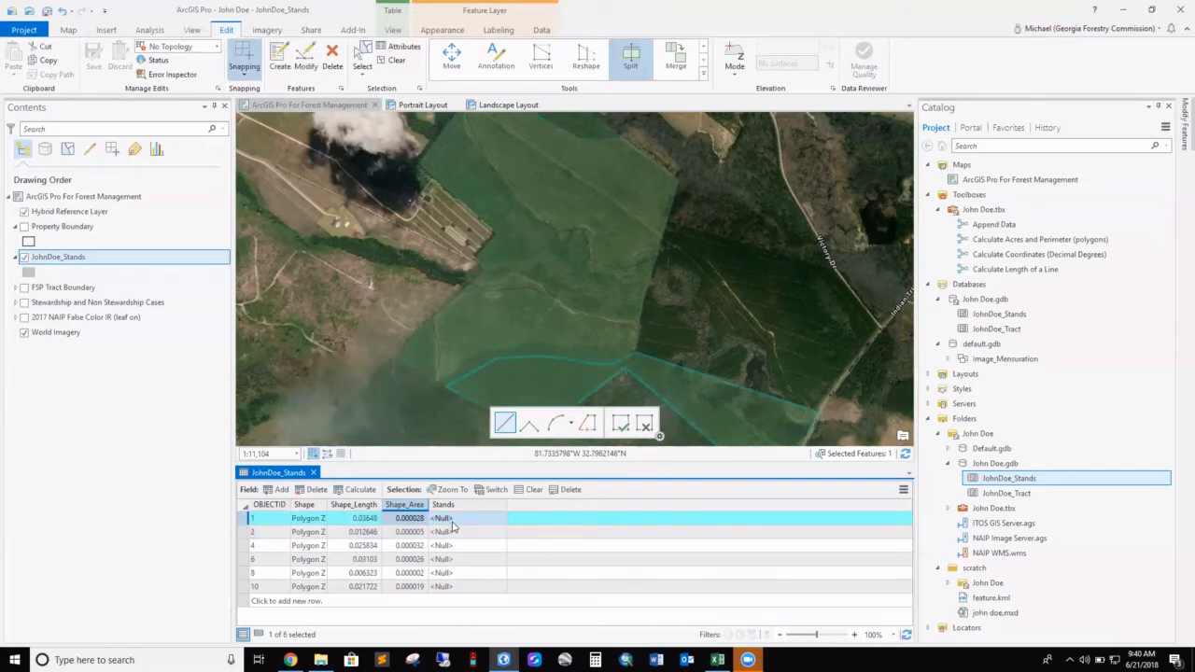
double_click(453, 519)
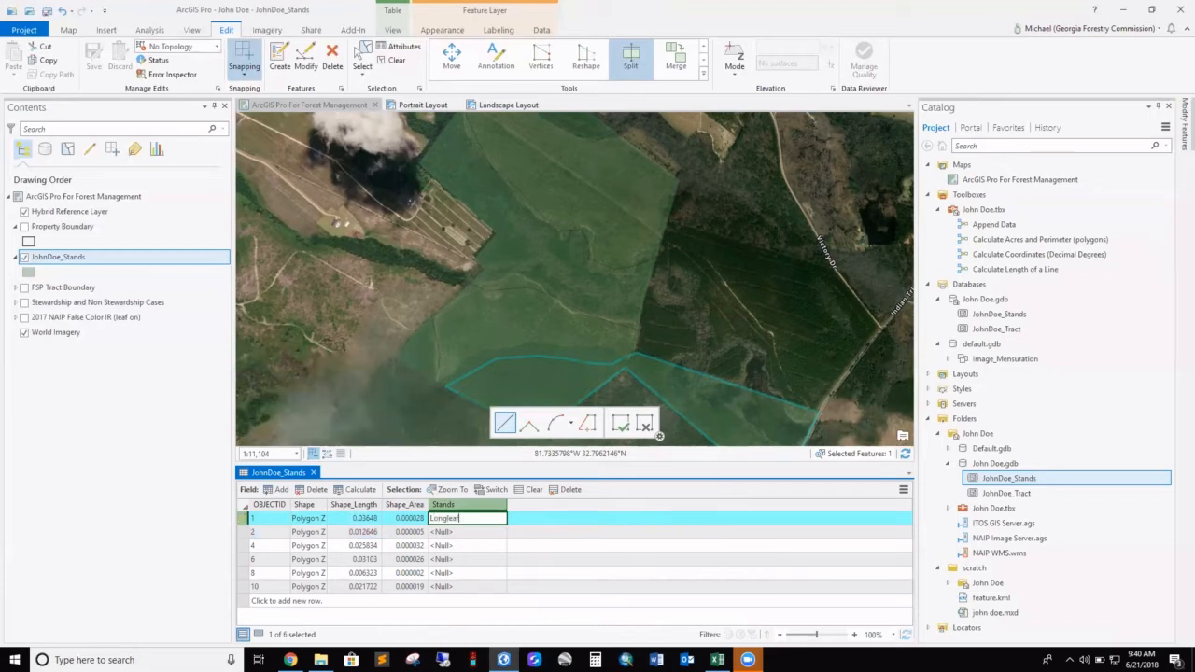
type("Longleaf")
key("Return")
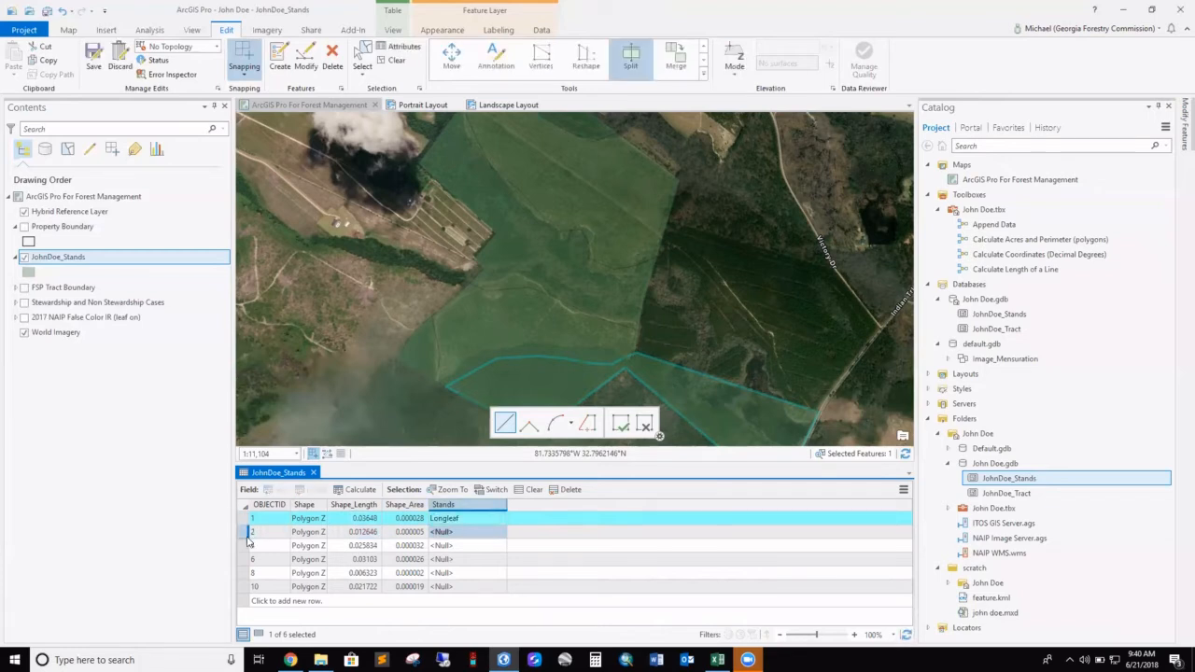
Set the Stands value of the stand with OBJECTID 2 to Slash
left_click(243, 532)
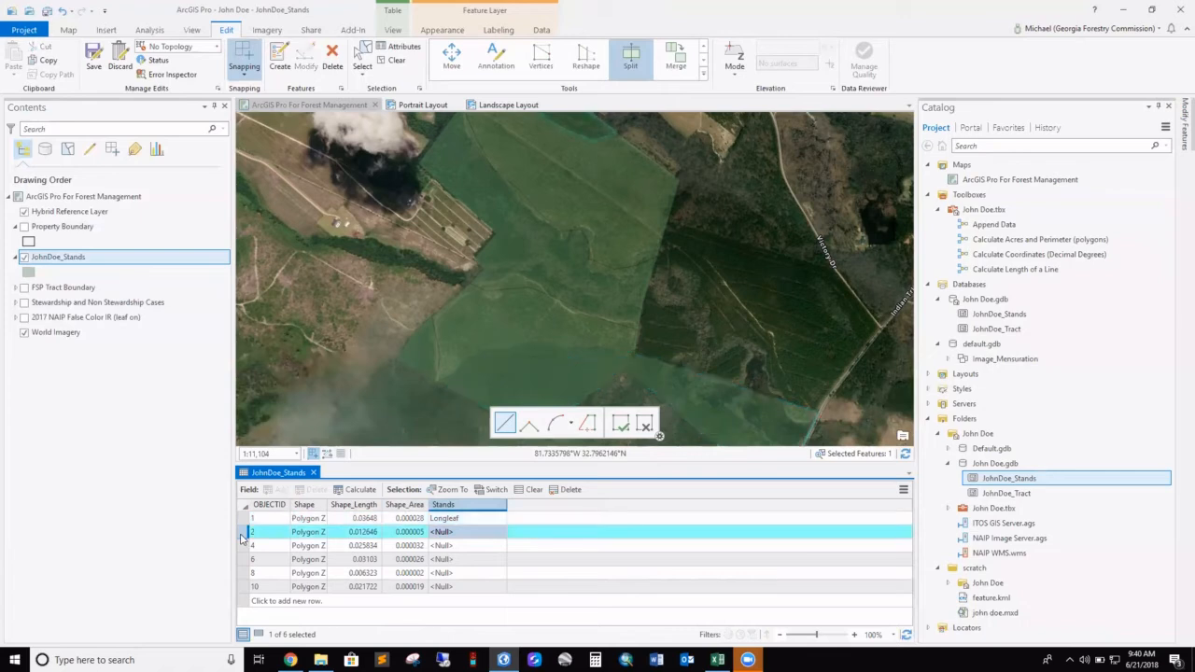
left_click(243, 559, "shift")
double_click(445, 532)
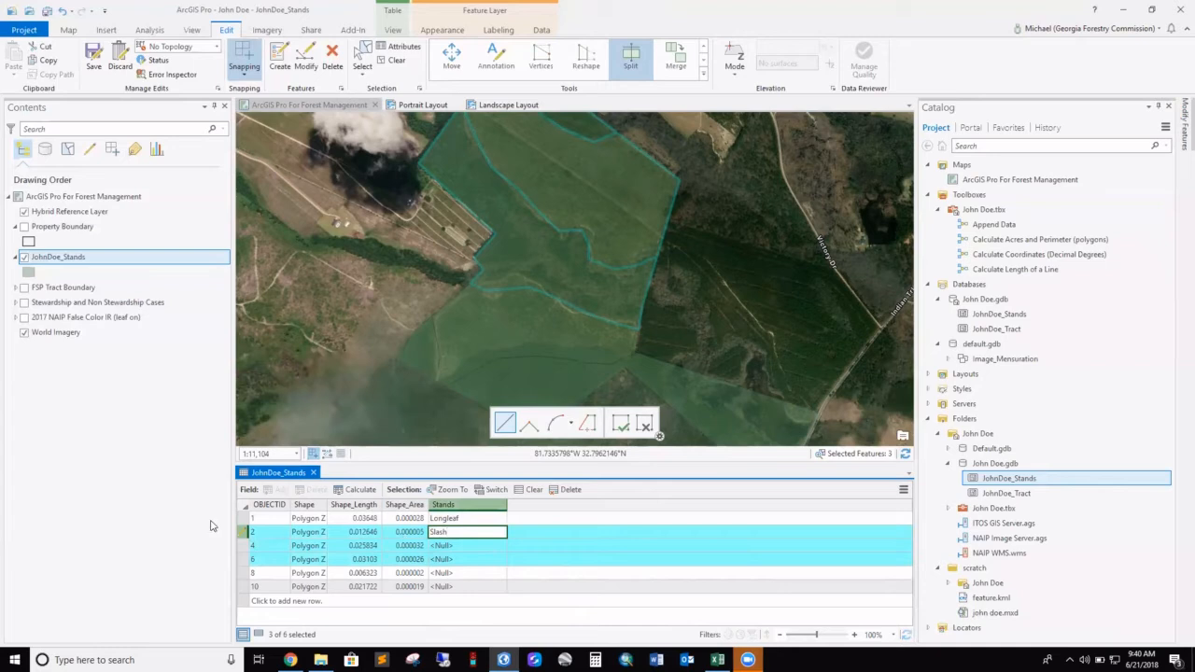
type("Slash")
key("Return")
Select the stand with OBJECTID 4 and set its Stands value to Open Field
left_click(245, 547)
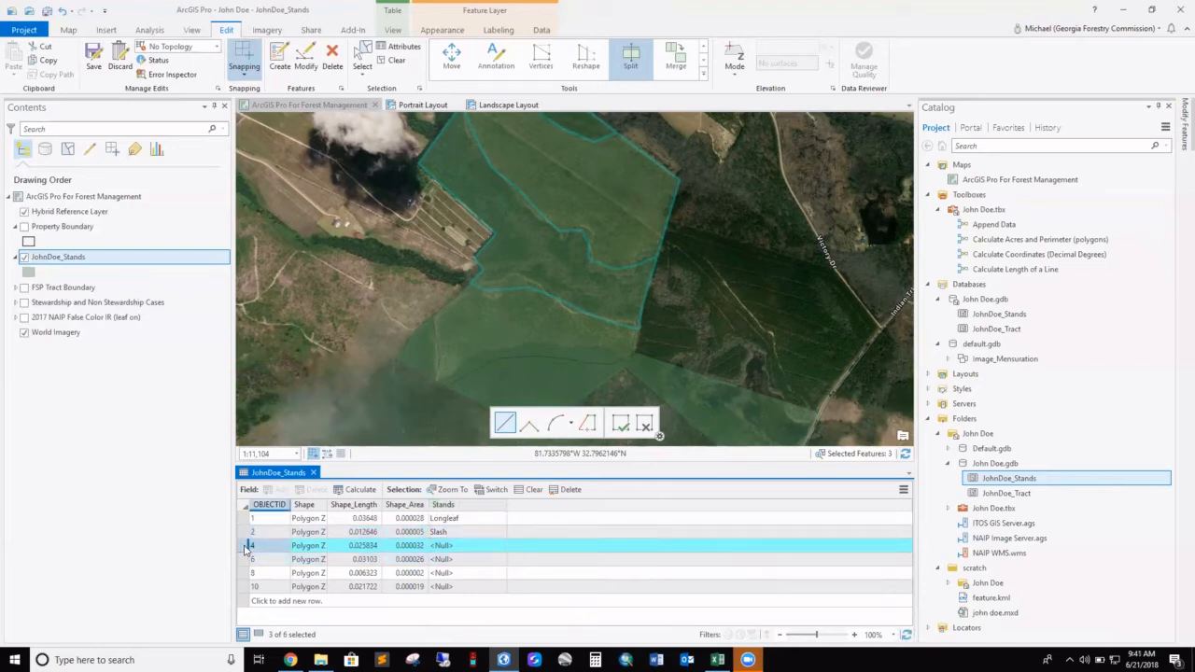
left_click(474, 548)
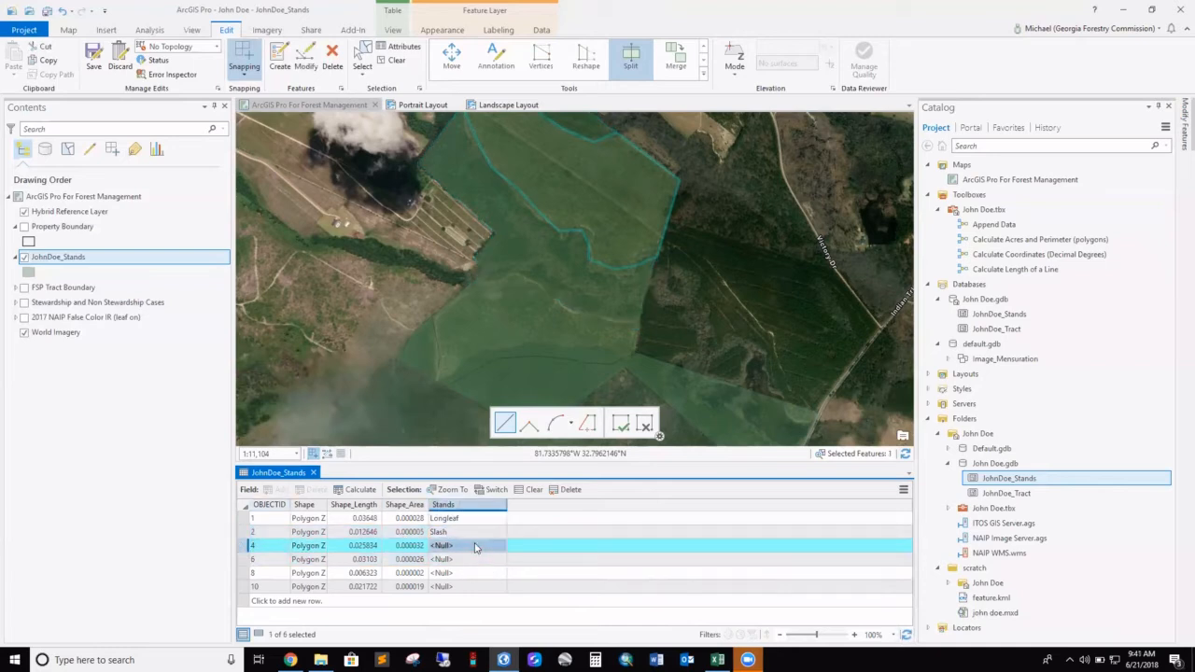
left_click(468, 545)
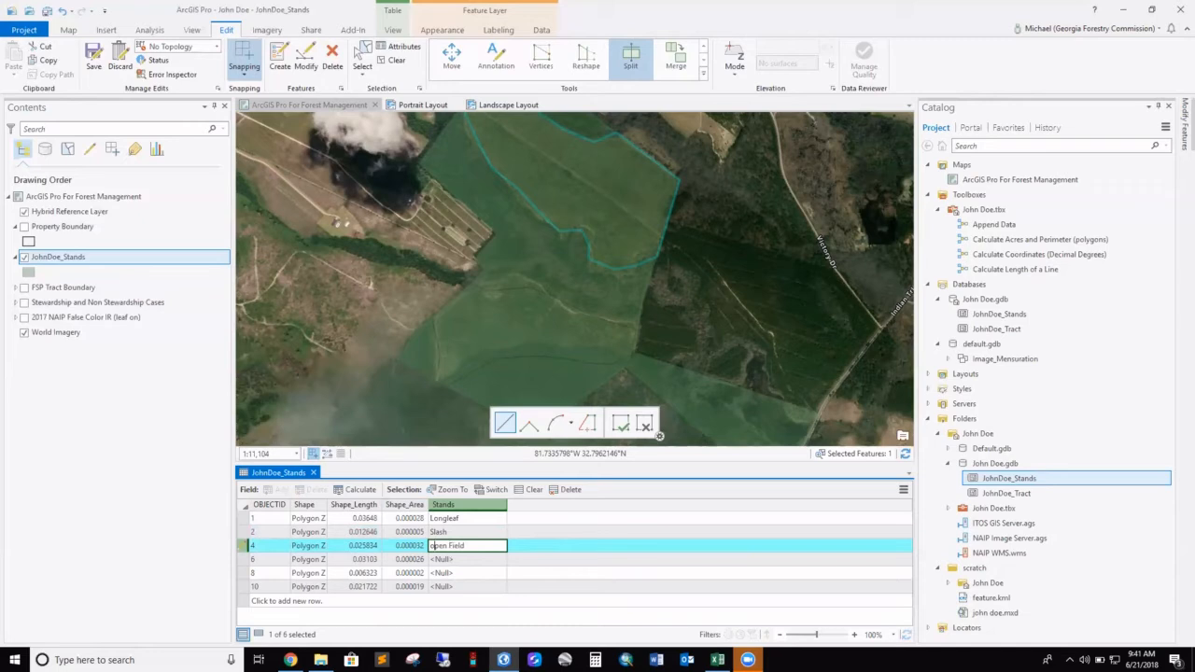
key("BackSpace")
type("O")
Set the Stands value to Lobolly for the stands with OBJECTID 6 and 8
left_click(451, 560)
left_click(246, 558)
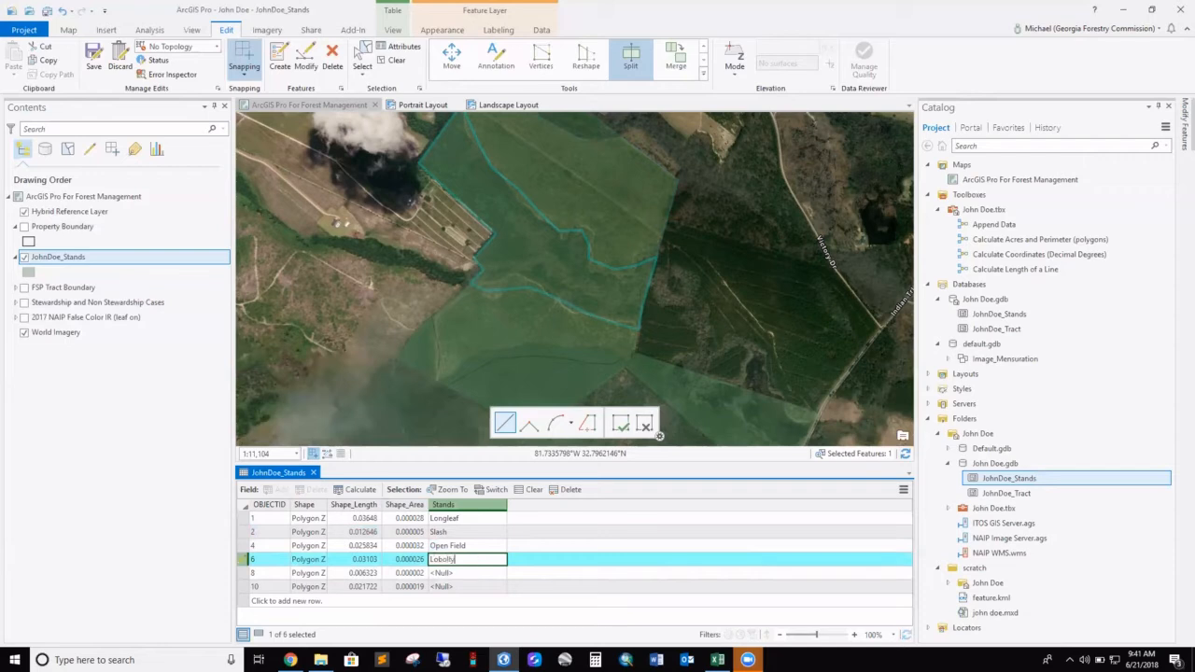
left_click(244, 572)
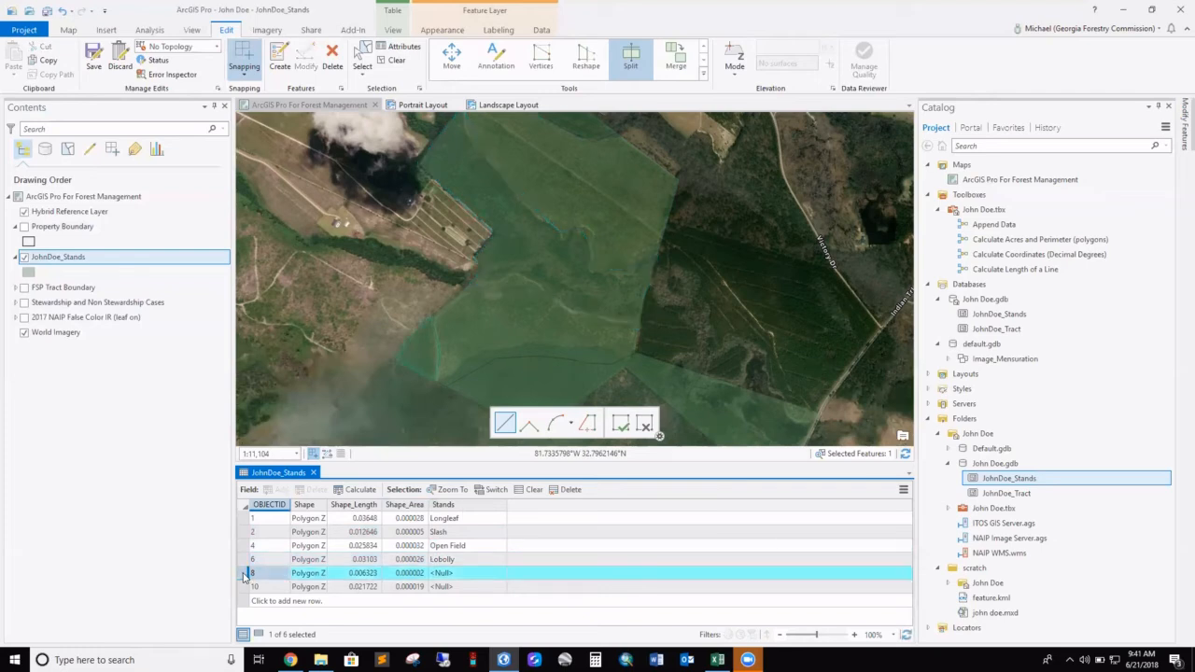
double_click(465, 571)
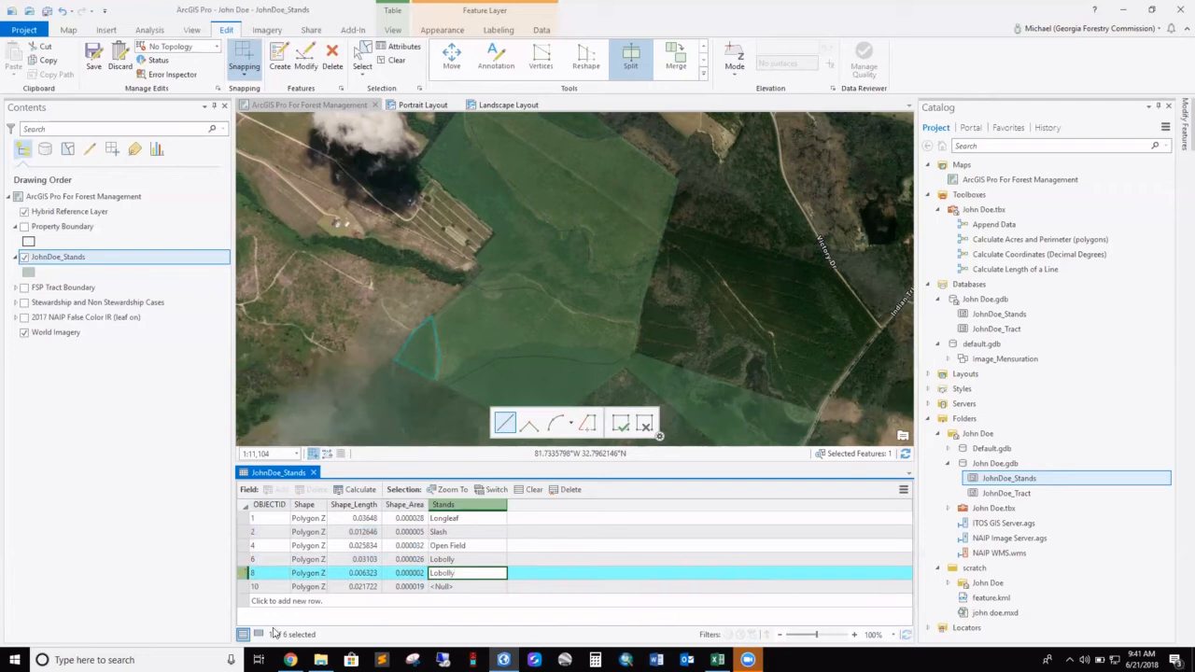
Set the Stands value of the stand with OBJECTID 10 to Cropland, then clear the selection and close the attribute table
left_click(243, 587)
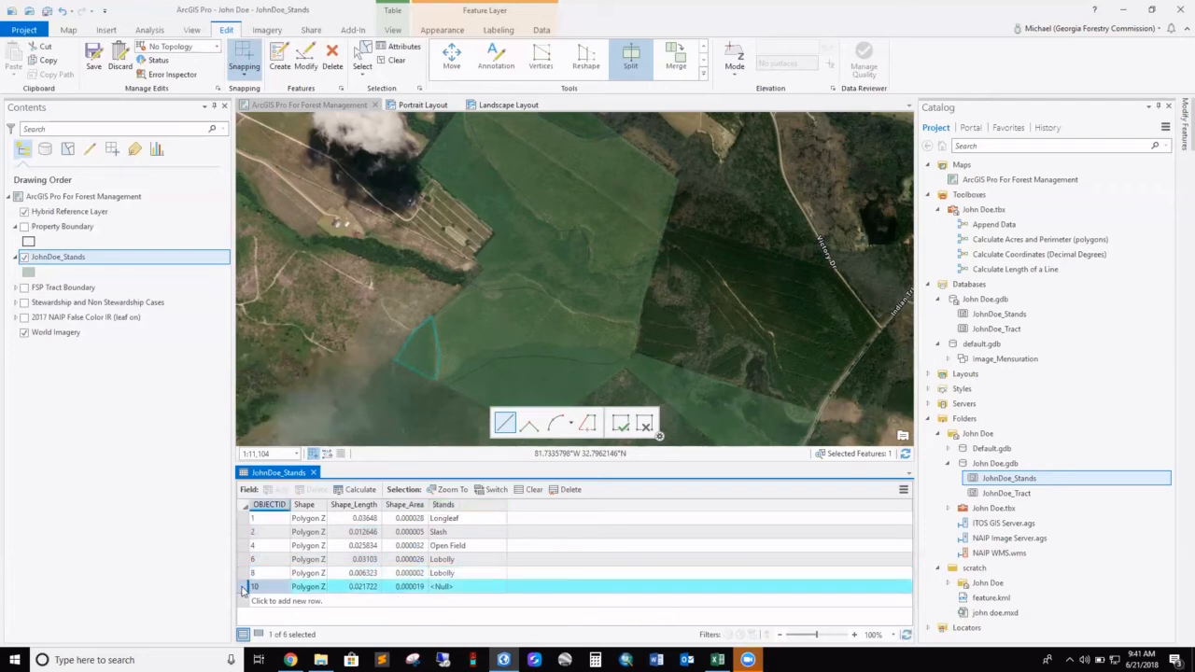
double_click(450, 587)
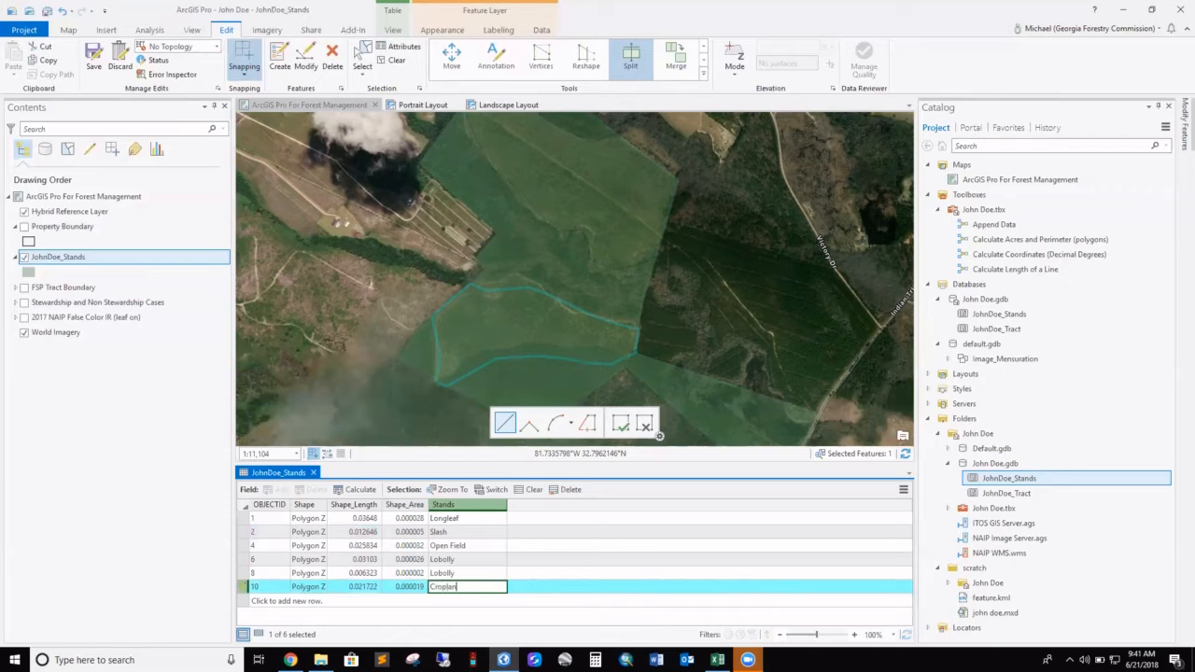
key("Return")
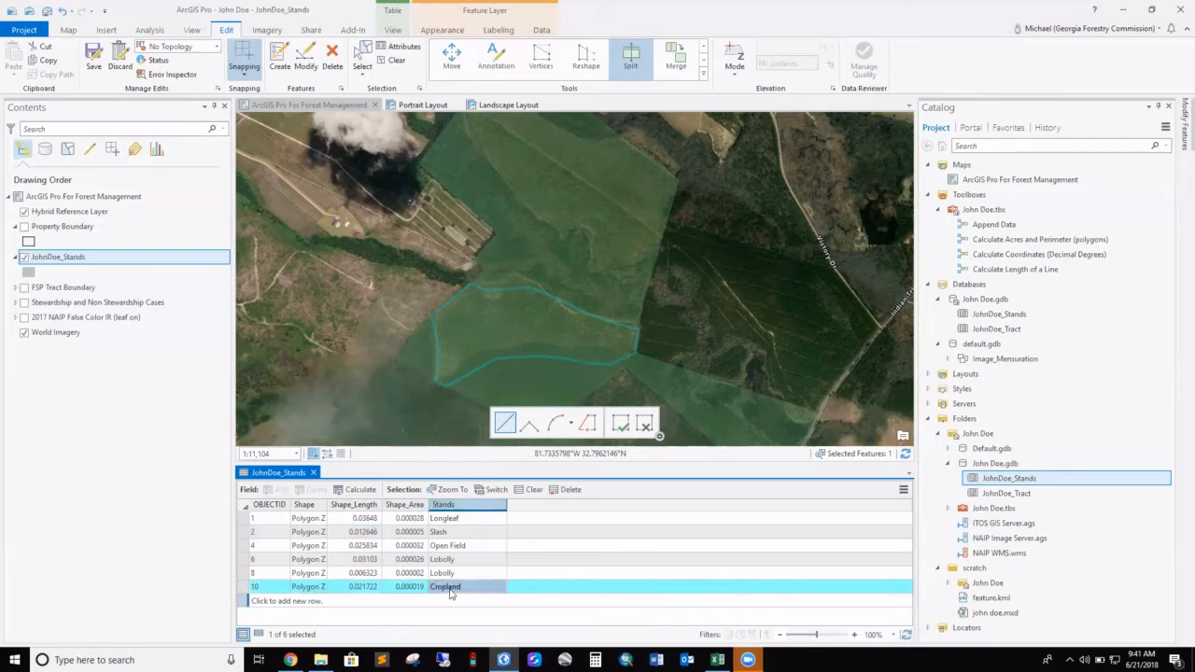
left_click(244, 510)
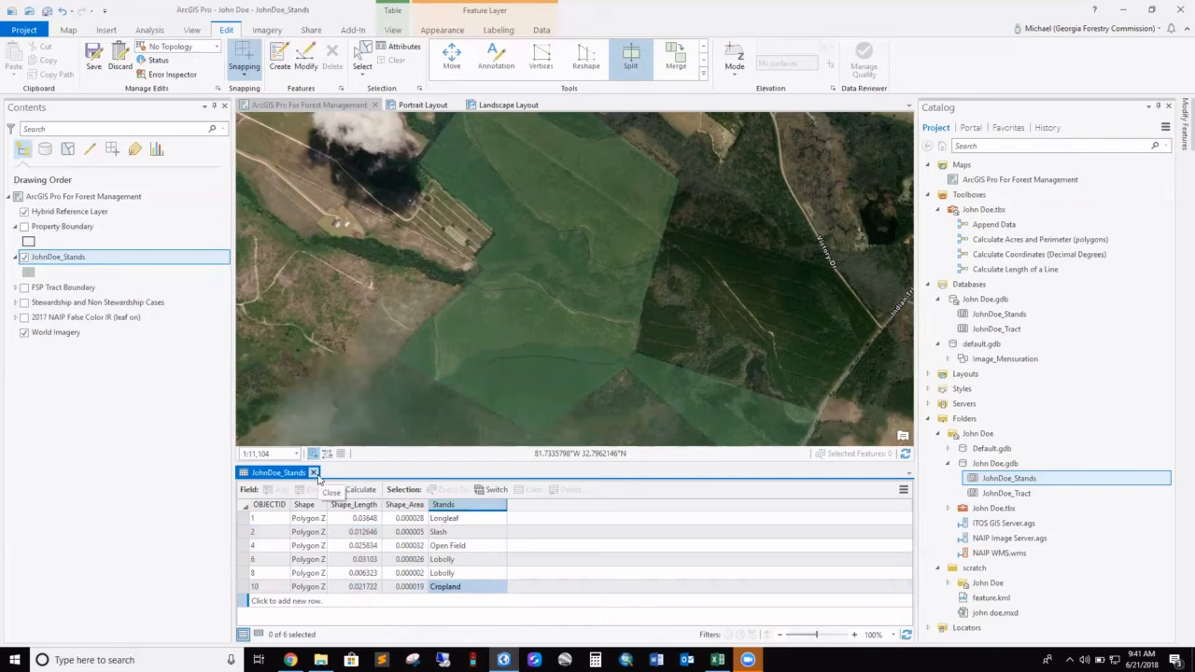
left_click(314, 473)
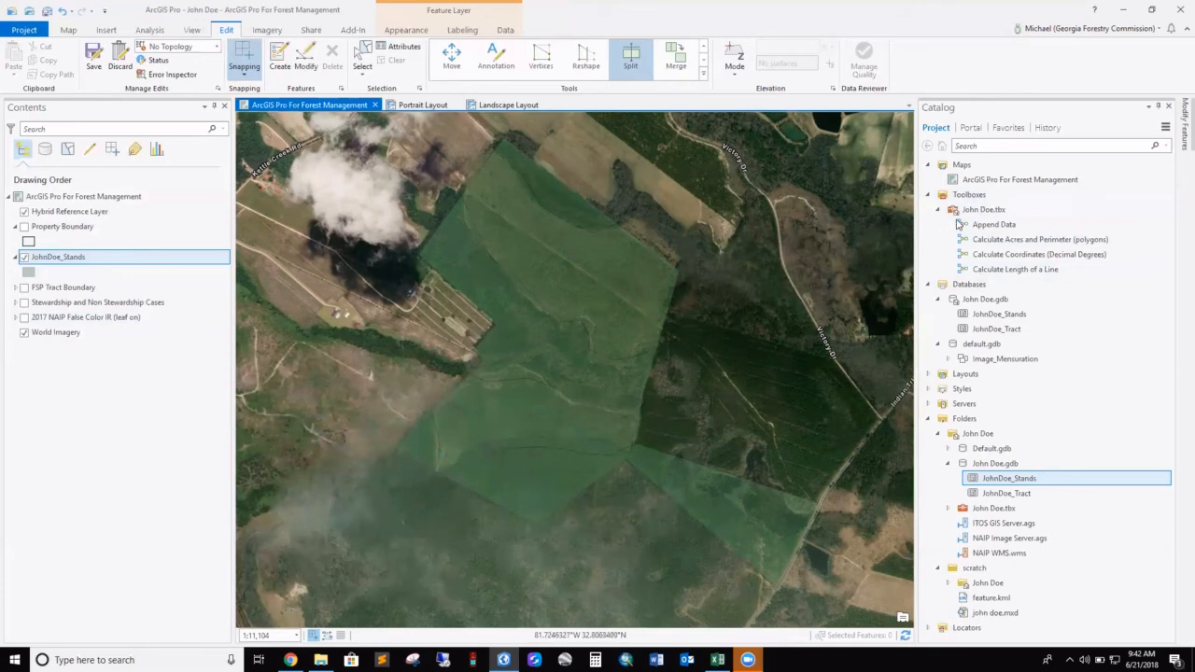
Save all pending edits to the stands layer
right_click(1037, 245)
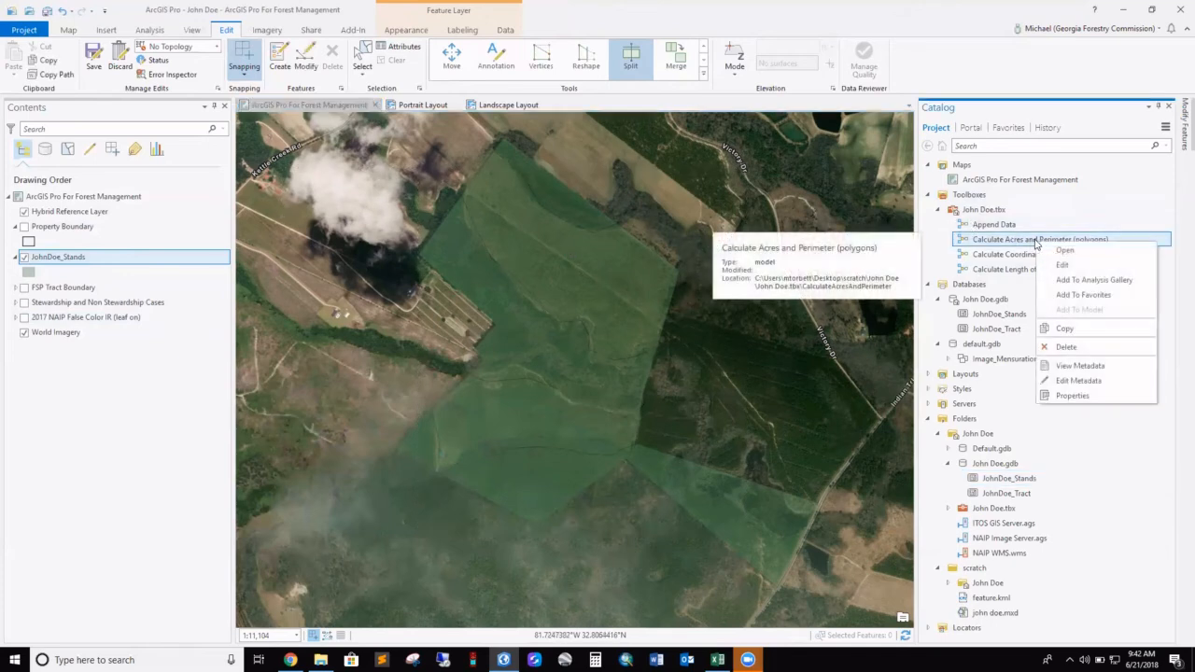
left_click(1033, 243)
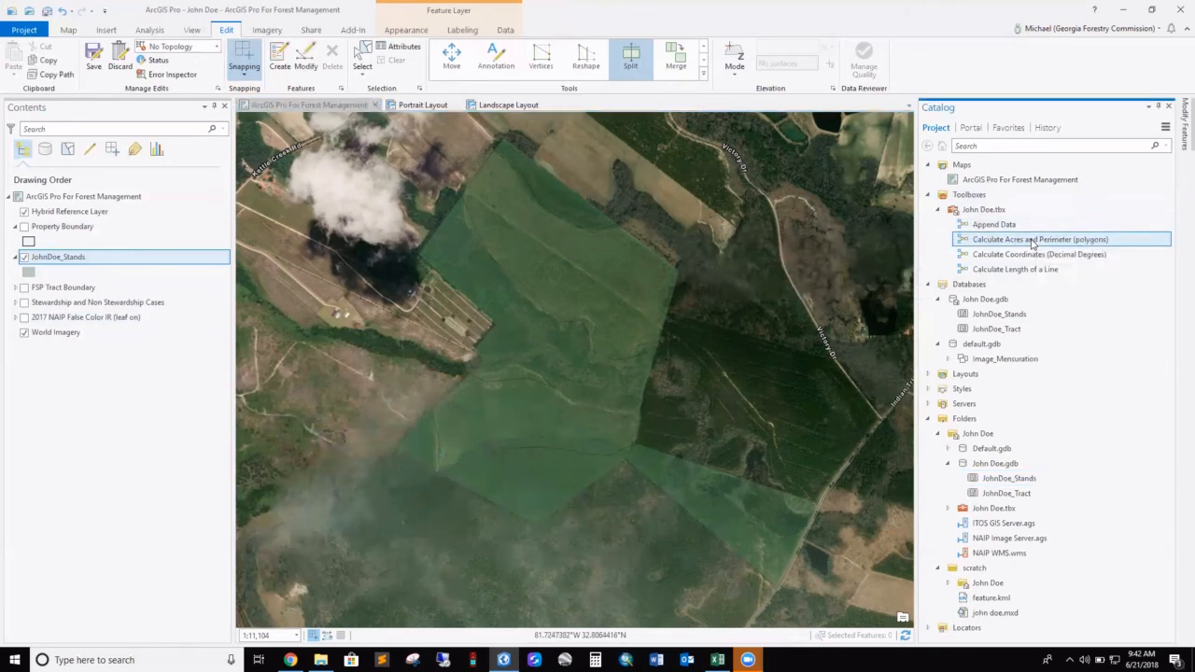
left_click(94, 57)
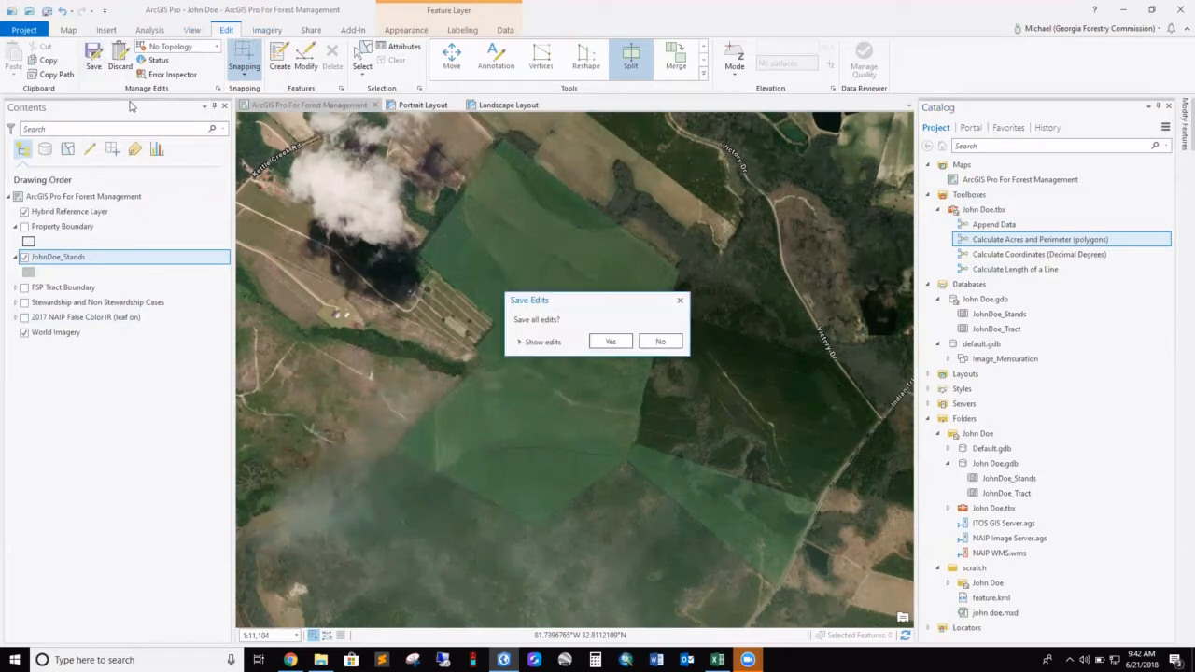
left_click(608, 342)
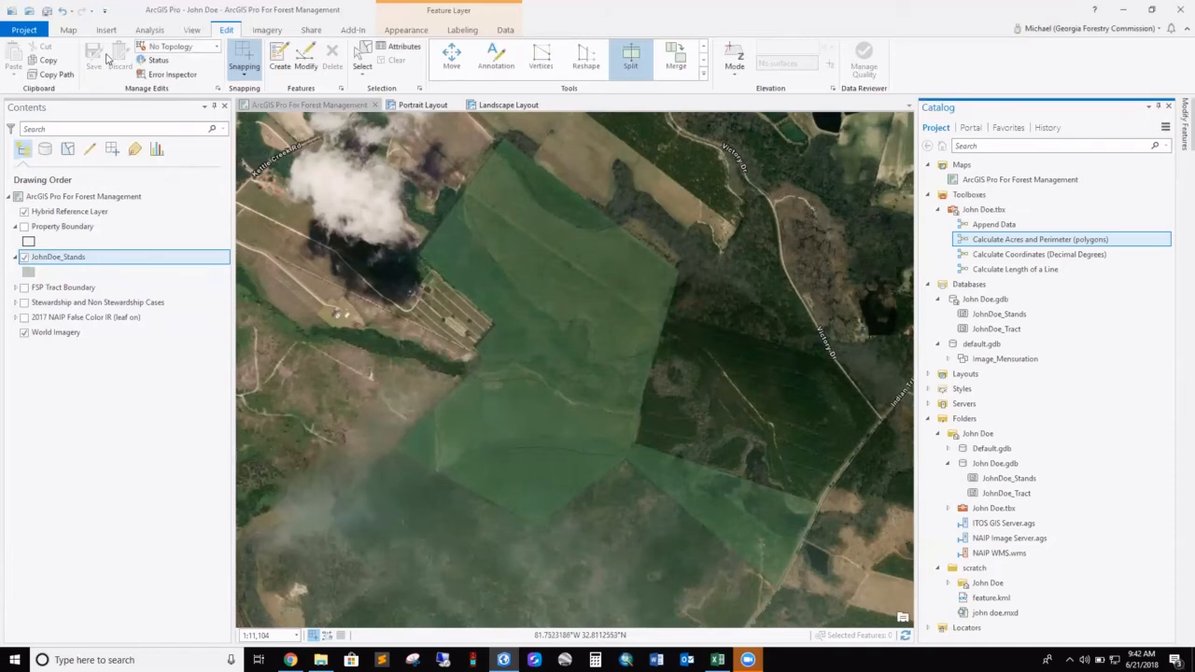
Open the Calculate Acres and Perimeter (polygons) model and choose the stands layer as its input
double_click(1014, 241)
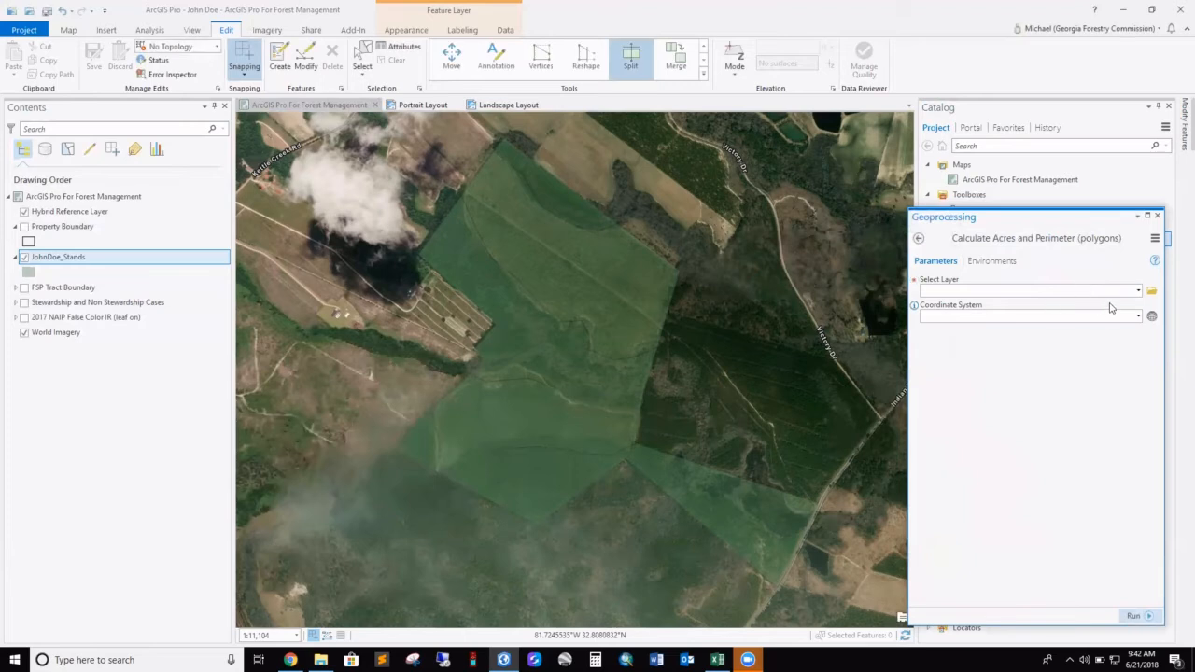
left_click(1138, 291)
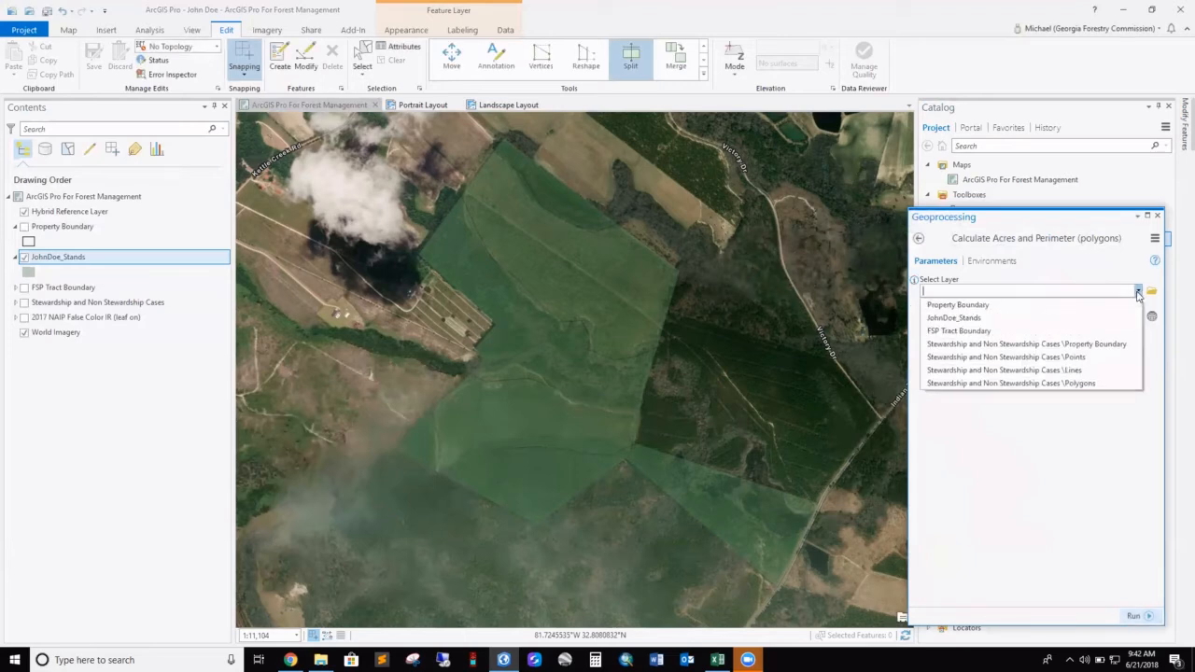
left_click(1046, 318)
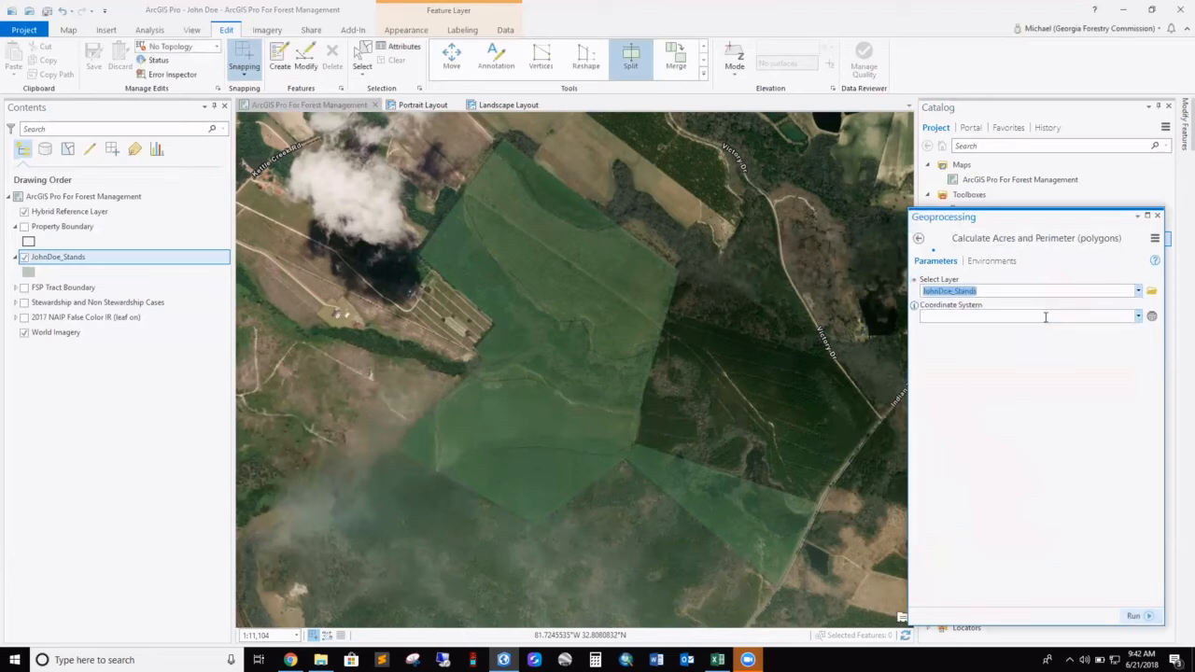
Set the model's coordinate system to the favorite NAD 1983 UTM Zone 17N and run the acres and perimeter calculation
left_click(1152, 316)
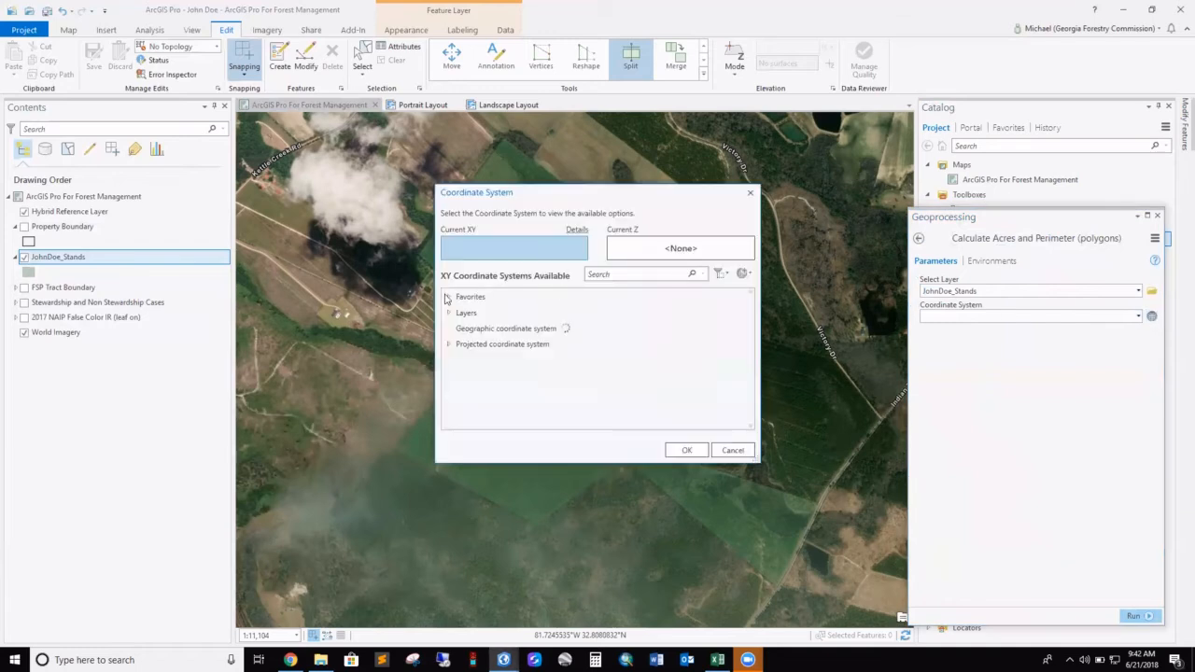
left_click(448, 344)
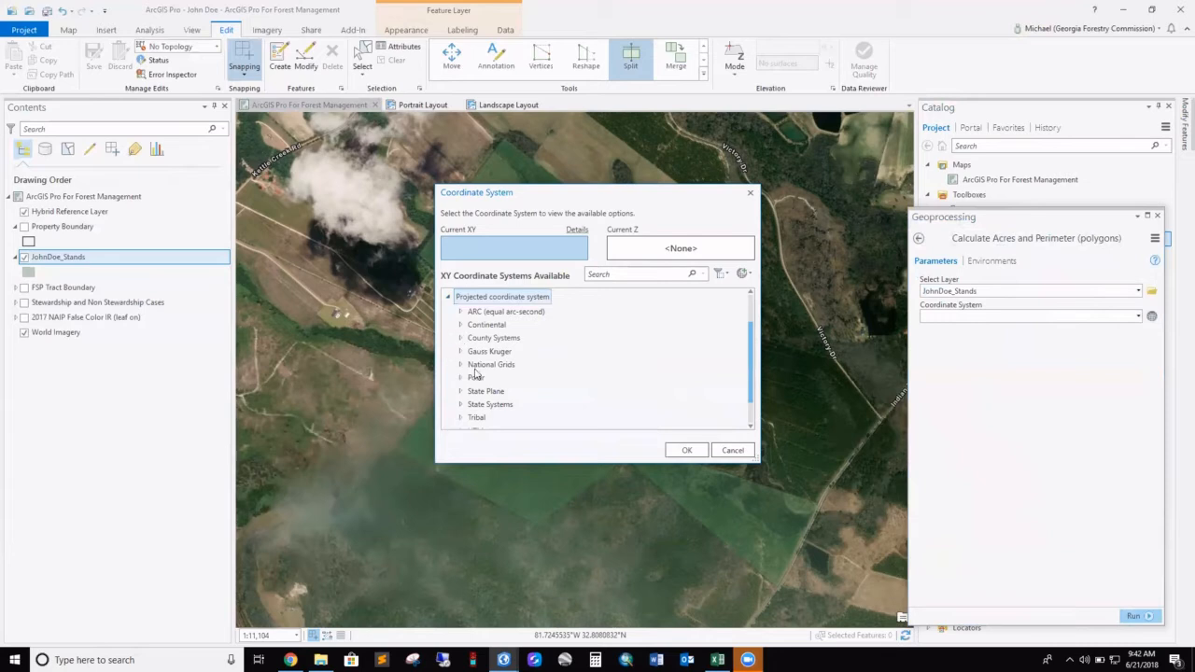
scroll(476, 373, "down", 1)
left_click(459, 398)
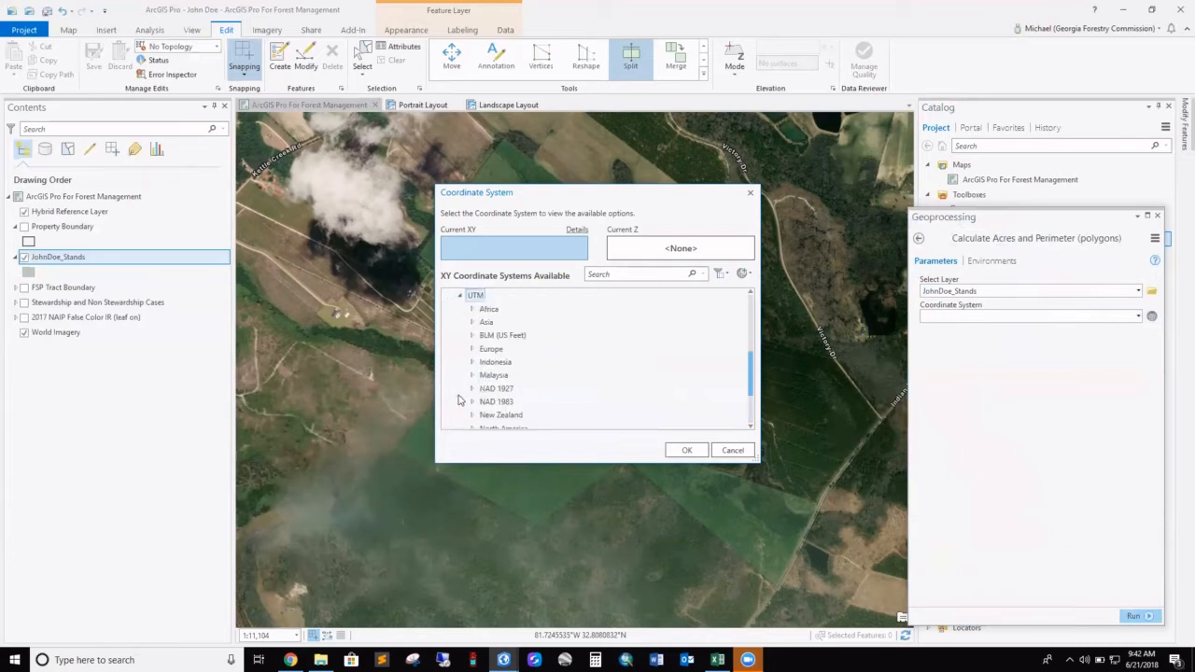
scroll(471, 378, "up", 5)
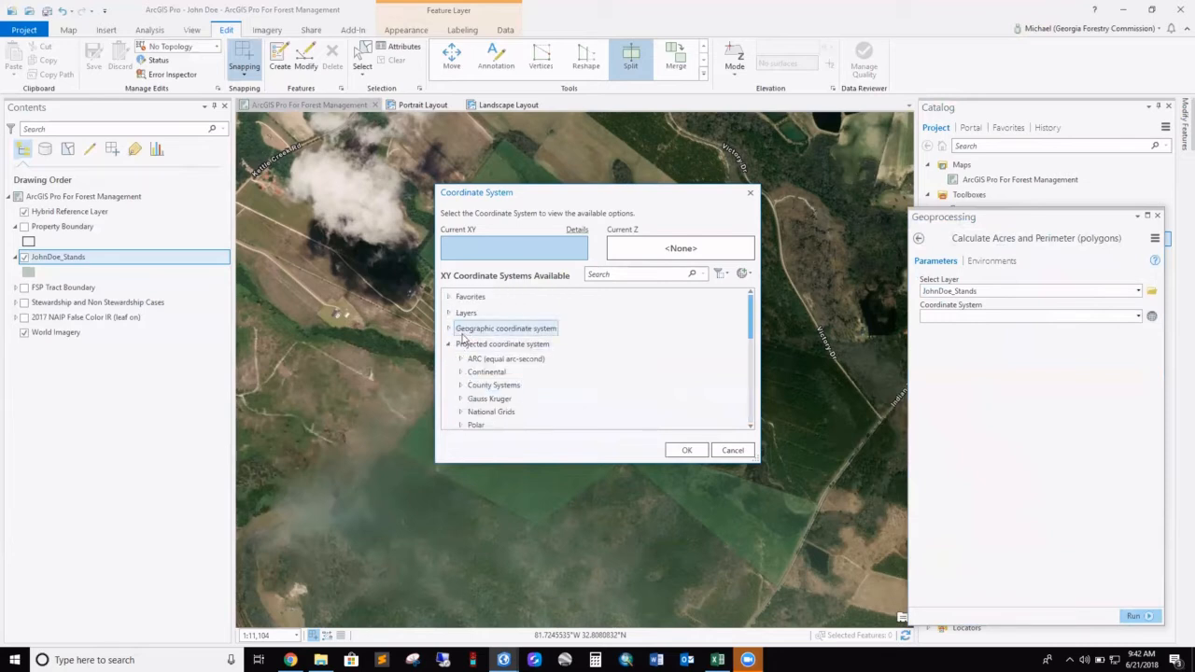
left_click(448, 297)
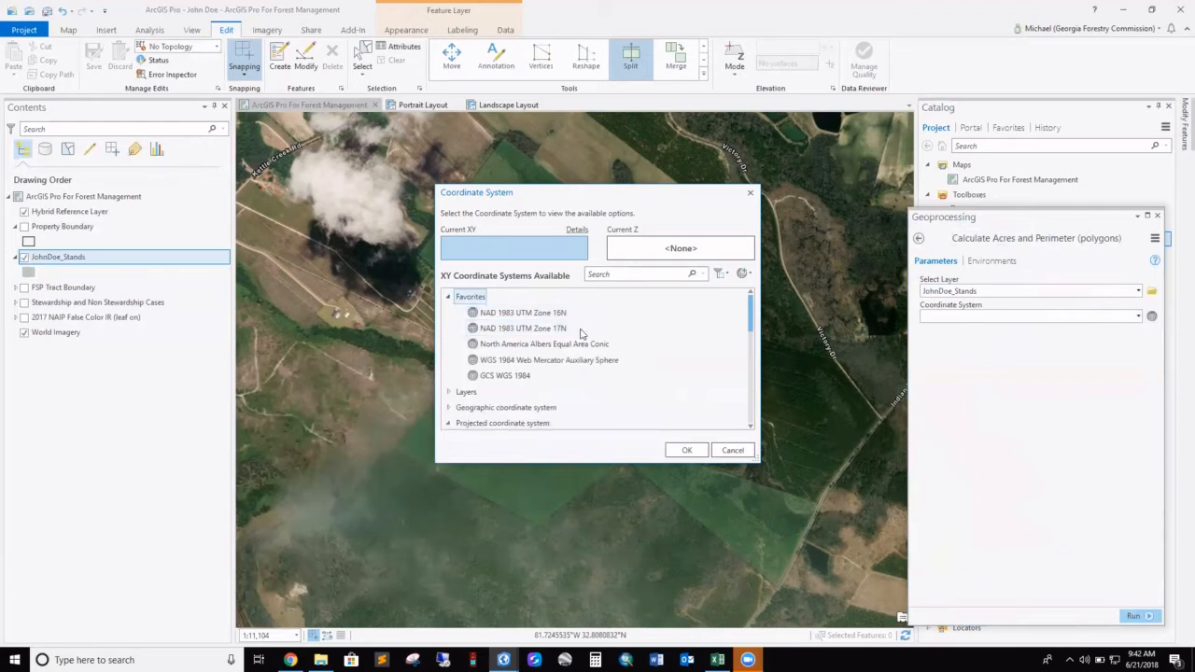
left_click(519, 330)
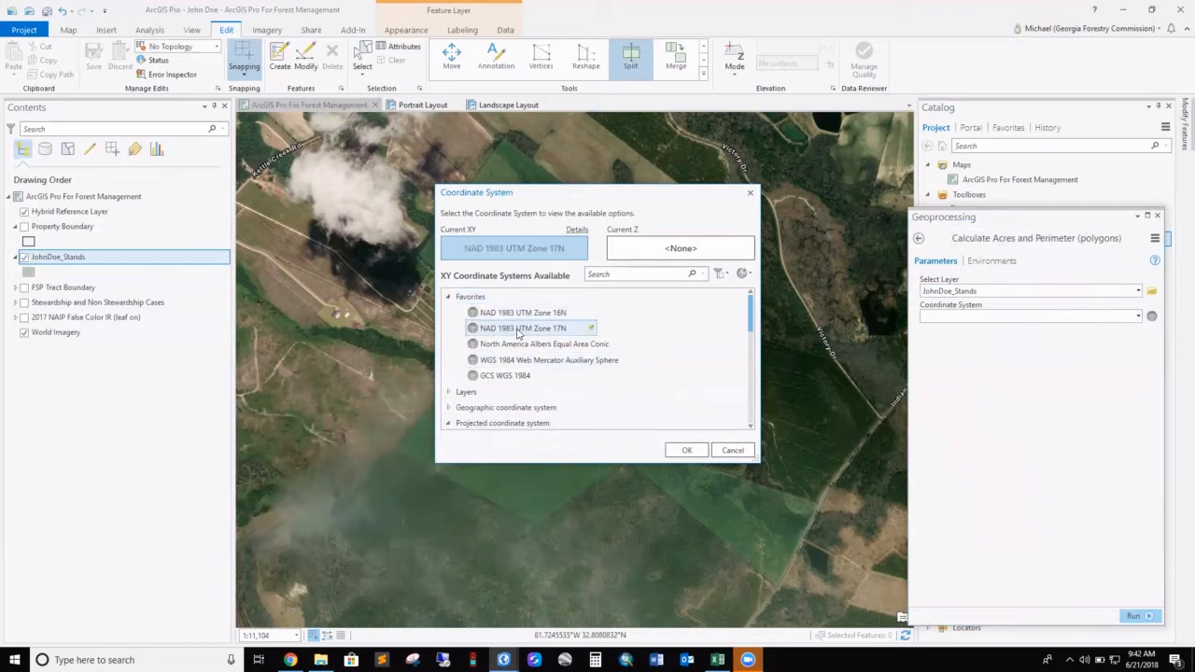
left_click(687, 451)
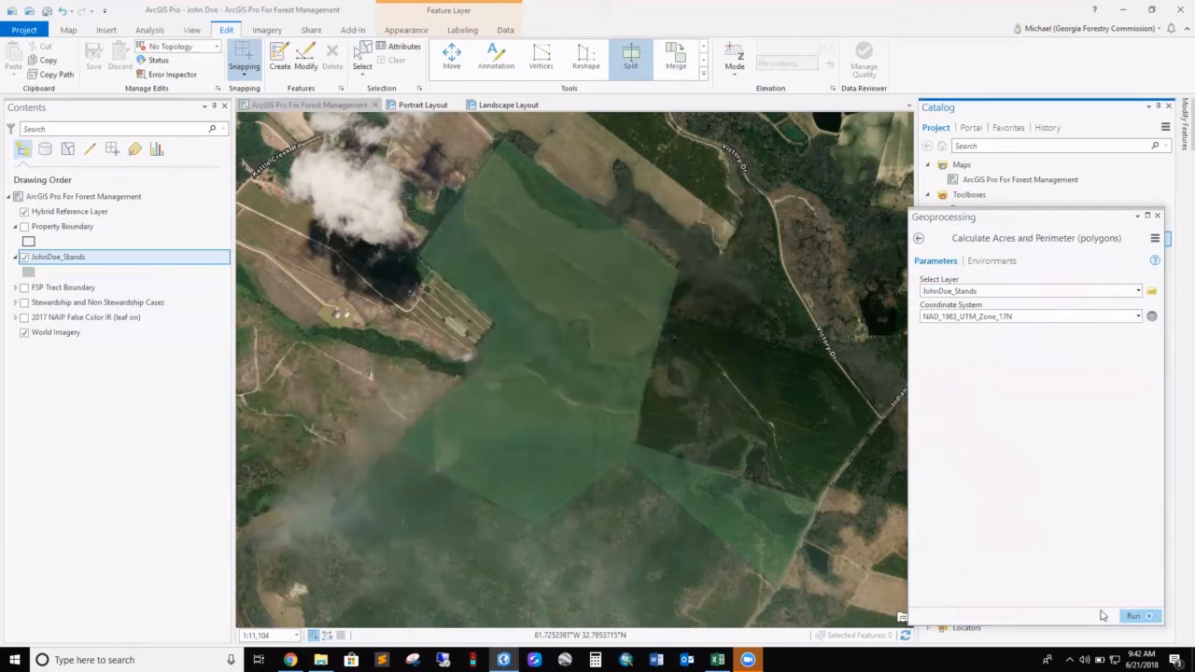
left_click(1144, 617)
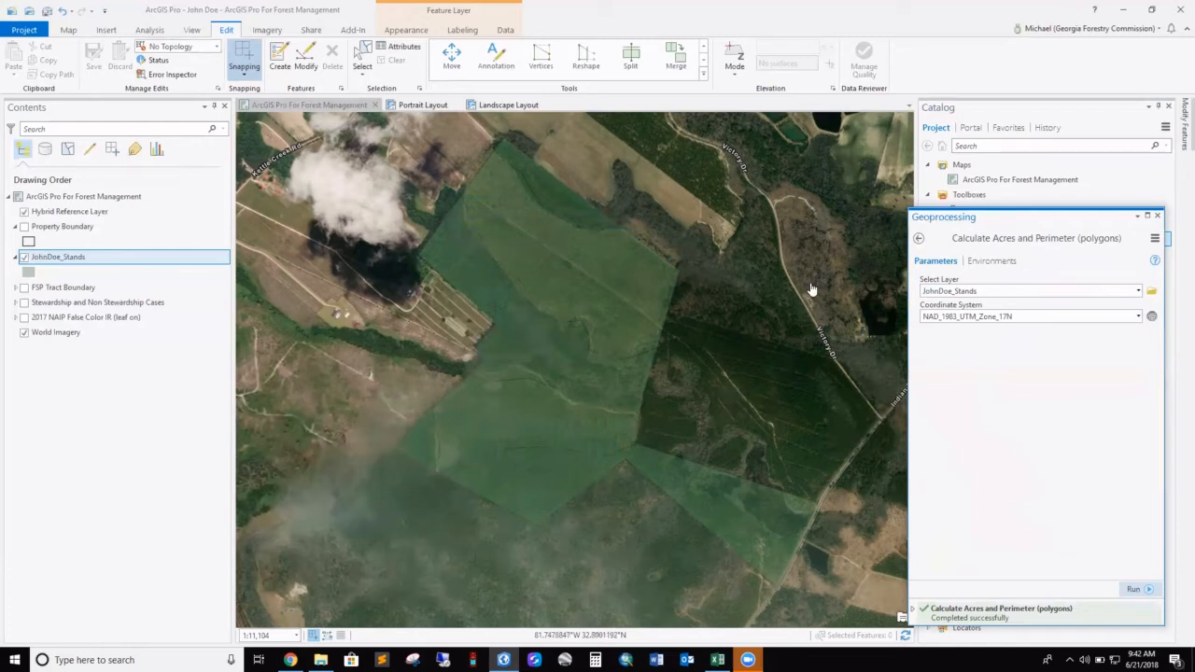
left_click(1156, 216)
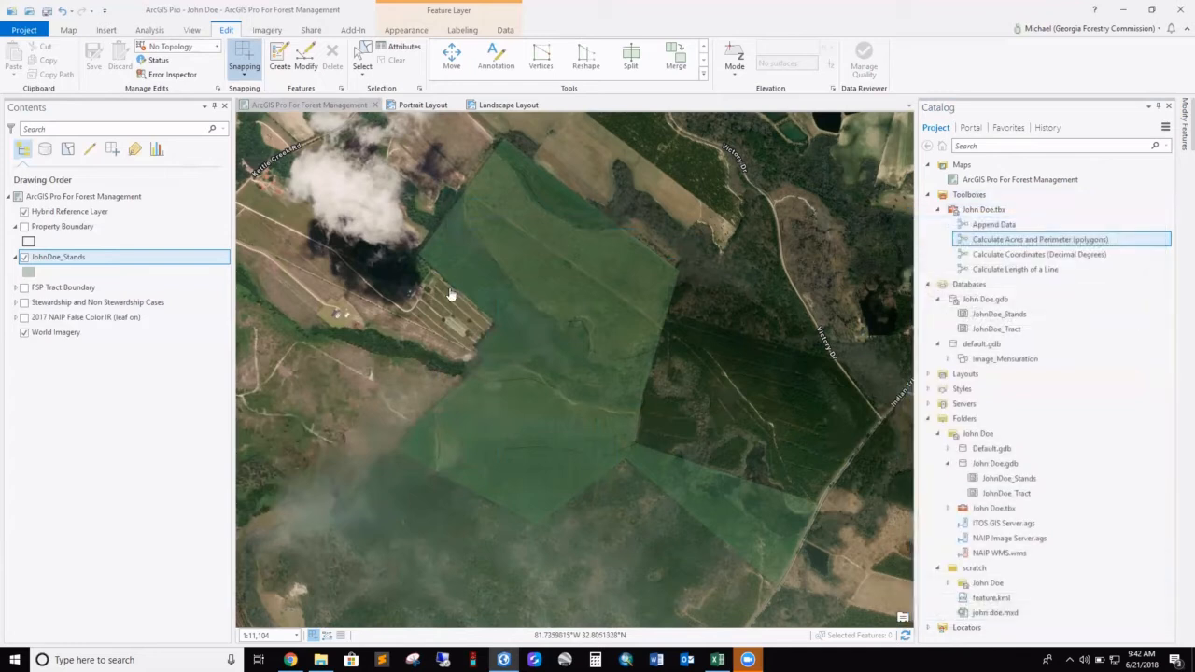
Open the stands layer's attribute table and examine the AREA_GEO and PERIM_GEO values of each stand
left_click(91, 259)
right_click(91, 259)
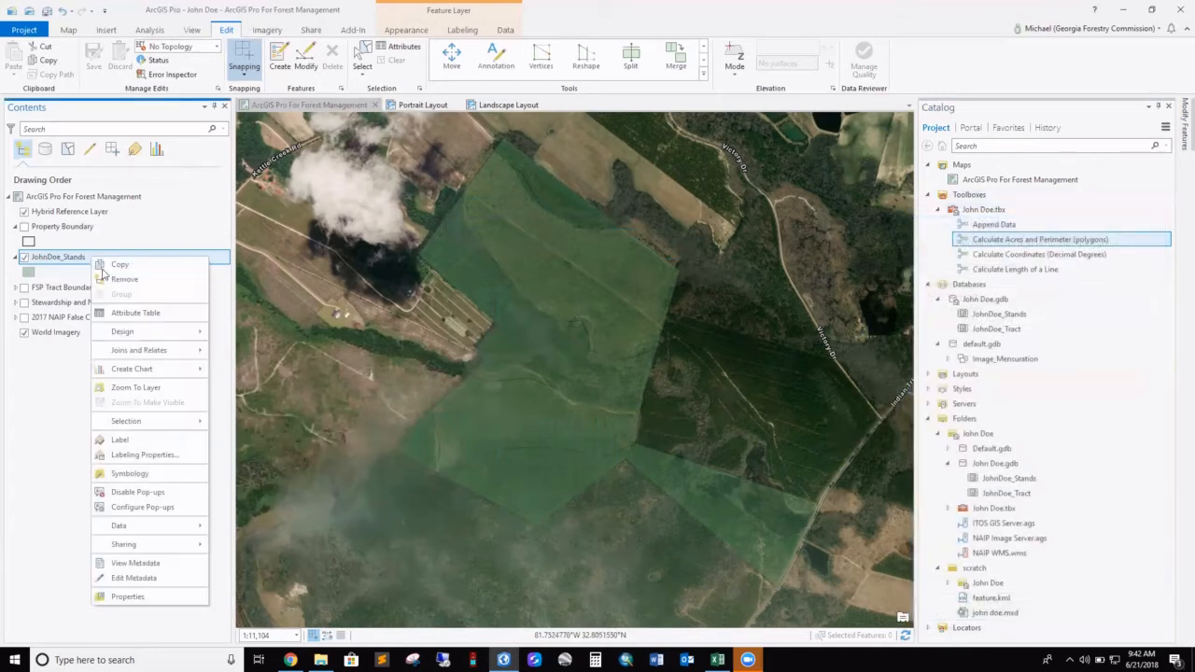
left_click(130, 314)
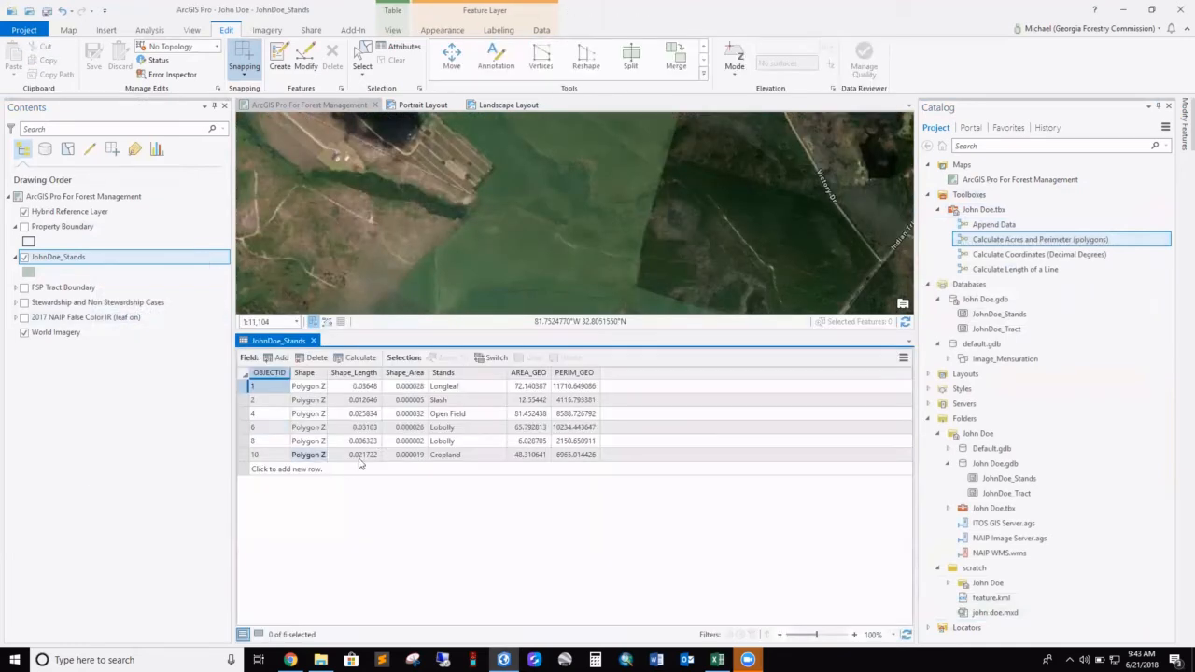
left_click(545, 455)
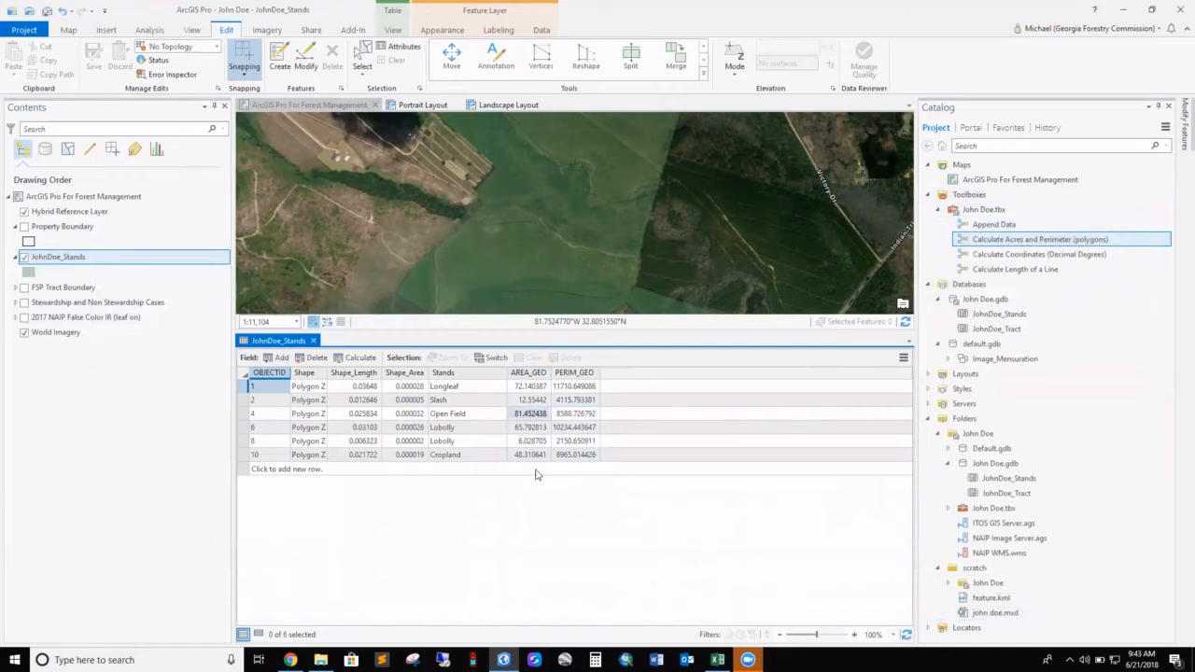
left_click(572, 384)
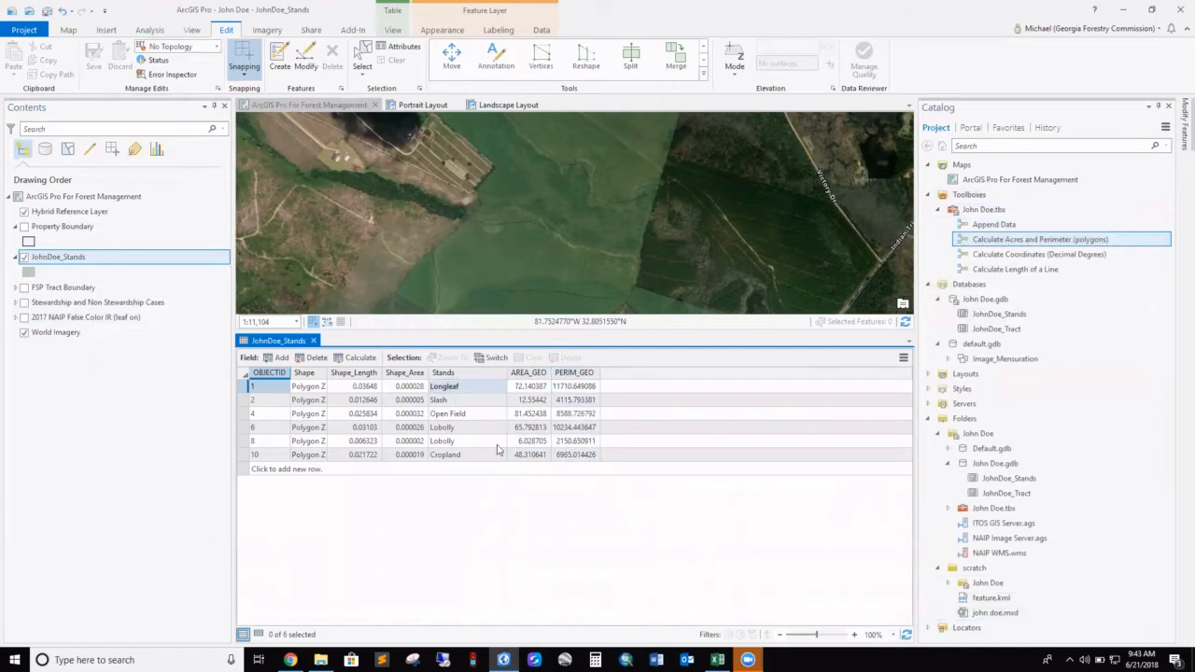
Set the alias of the stands layer's AREA_GEO field to Acres, save the field changes and close the tables
right_click(520, 376)
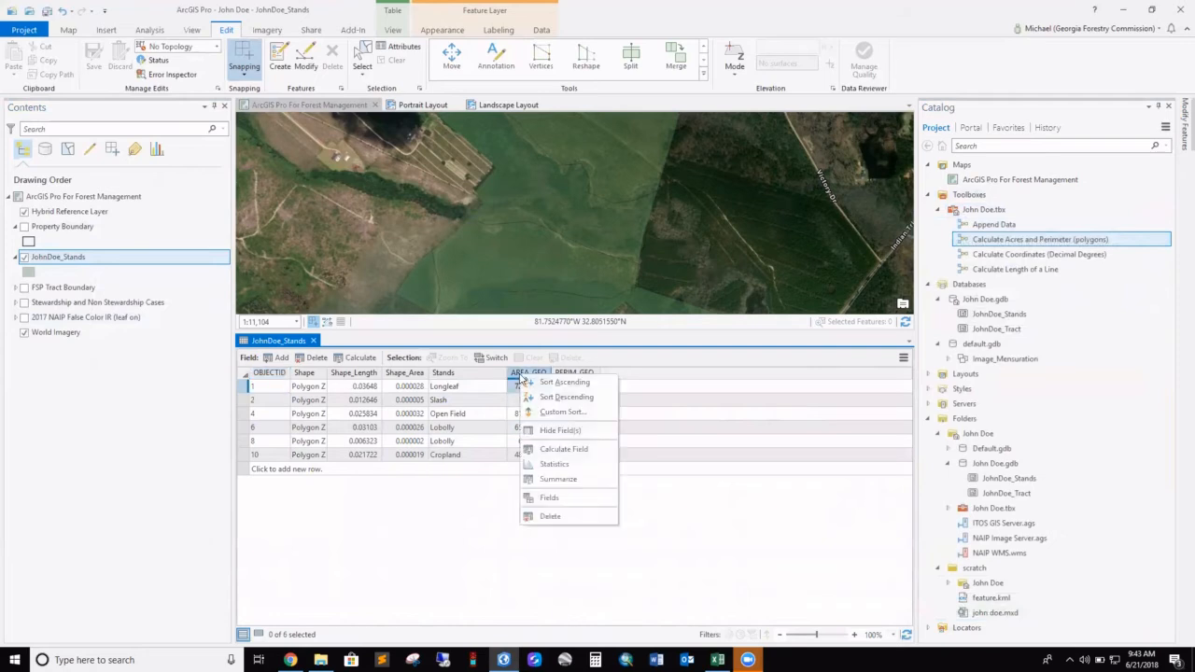
left_click(551, 499)
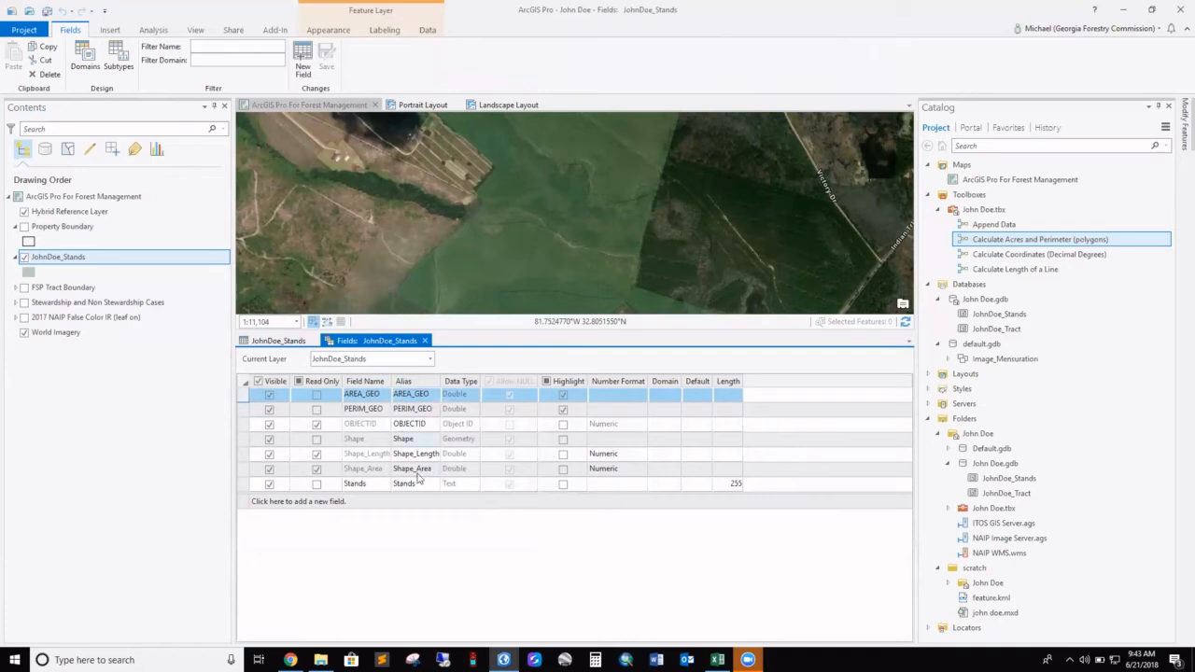
left_click(427, 396)
type("Acres")
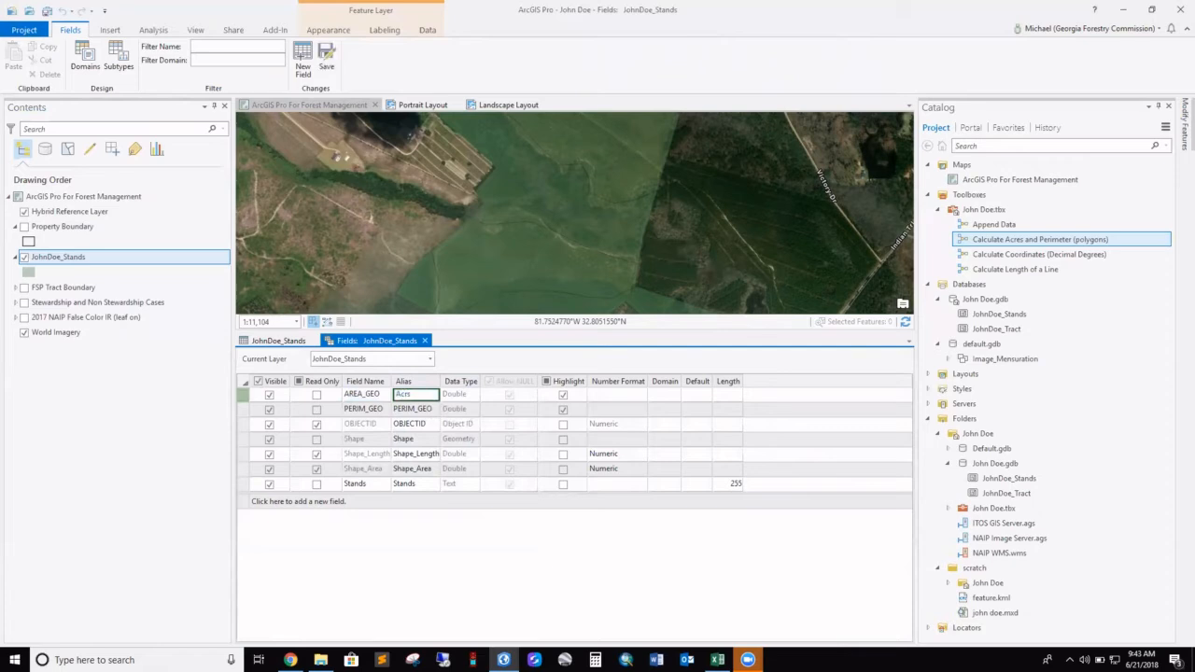
left_click(428, 410)
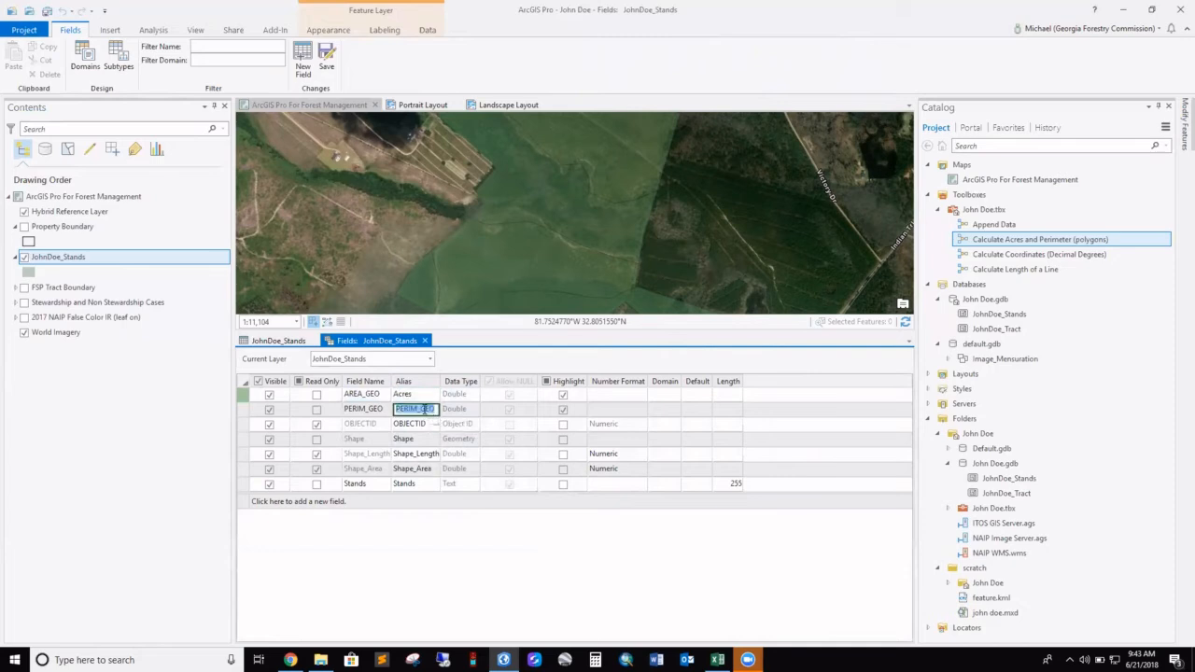
left_click(423, 409)
left_click(326, 64)
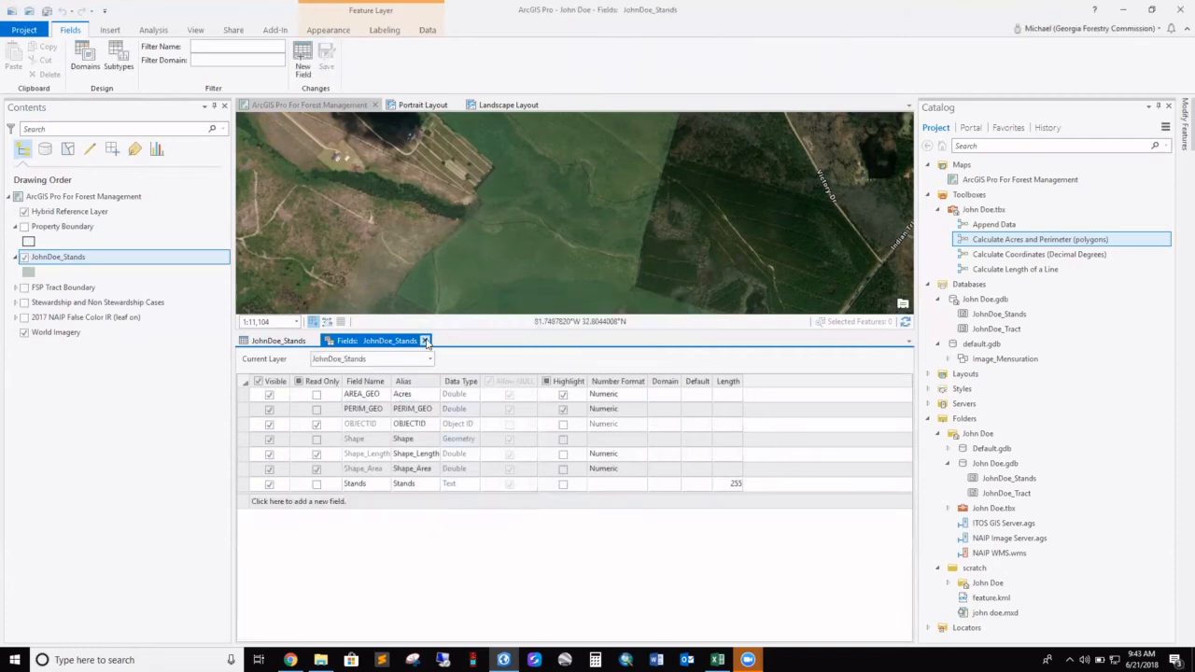
left_click(425, 340)
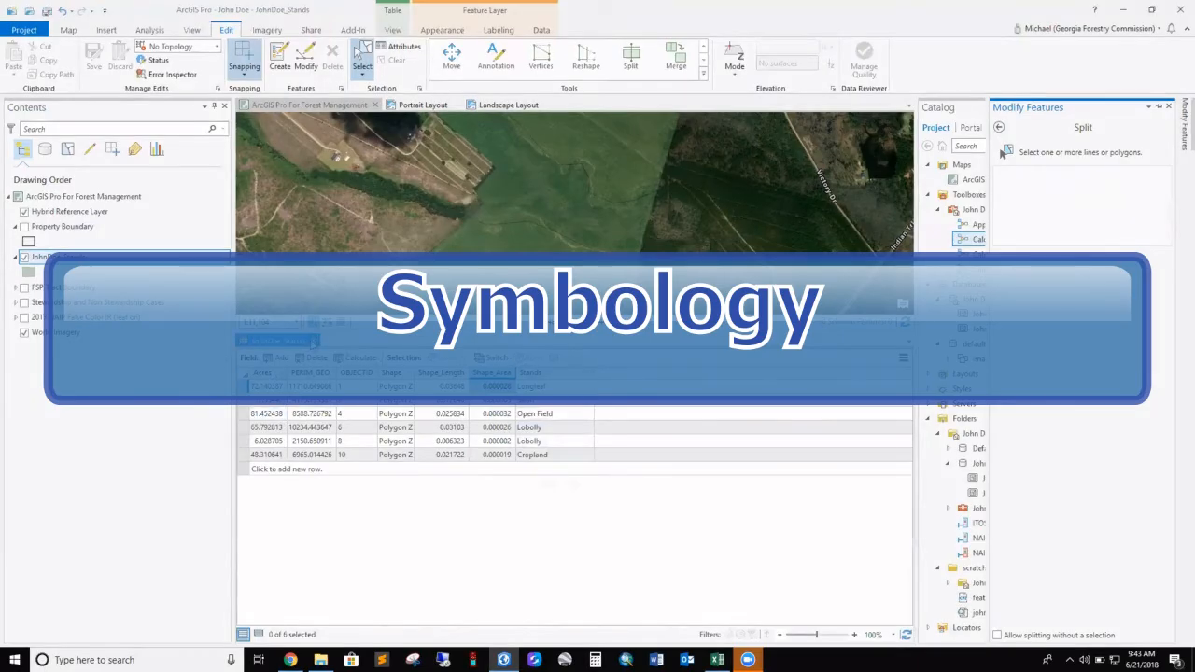
left_click(314, 340)
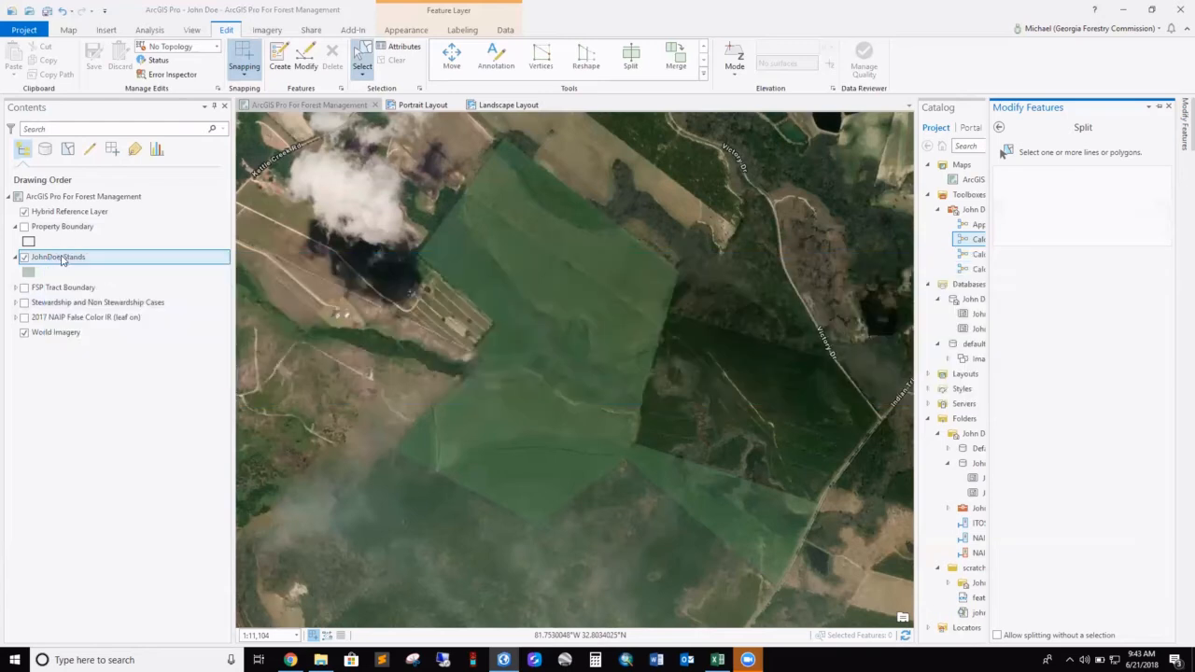
Symbolize the stands layer with unique values of the Stands field and exclude the all other values class
right_click(61, 261)
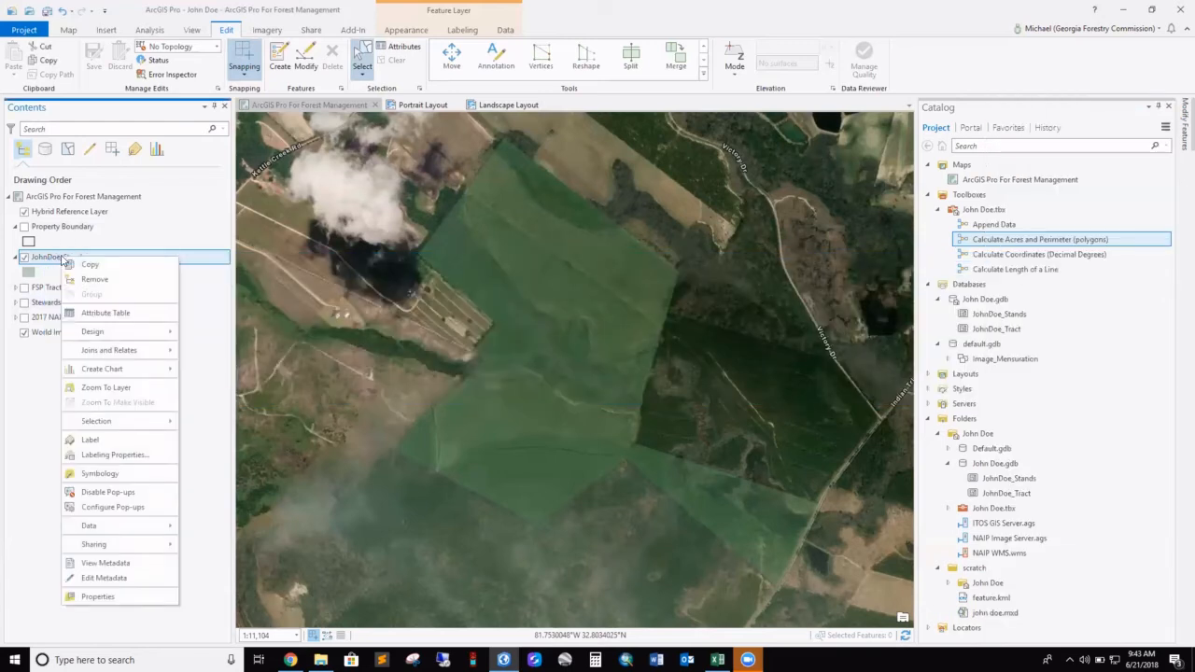
left_click(100, 473)
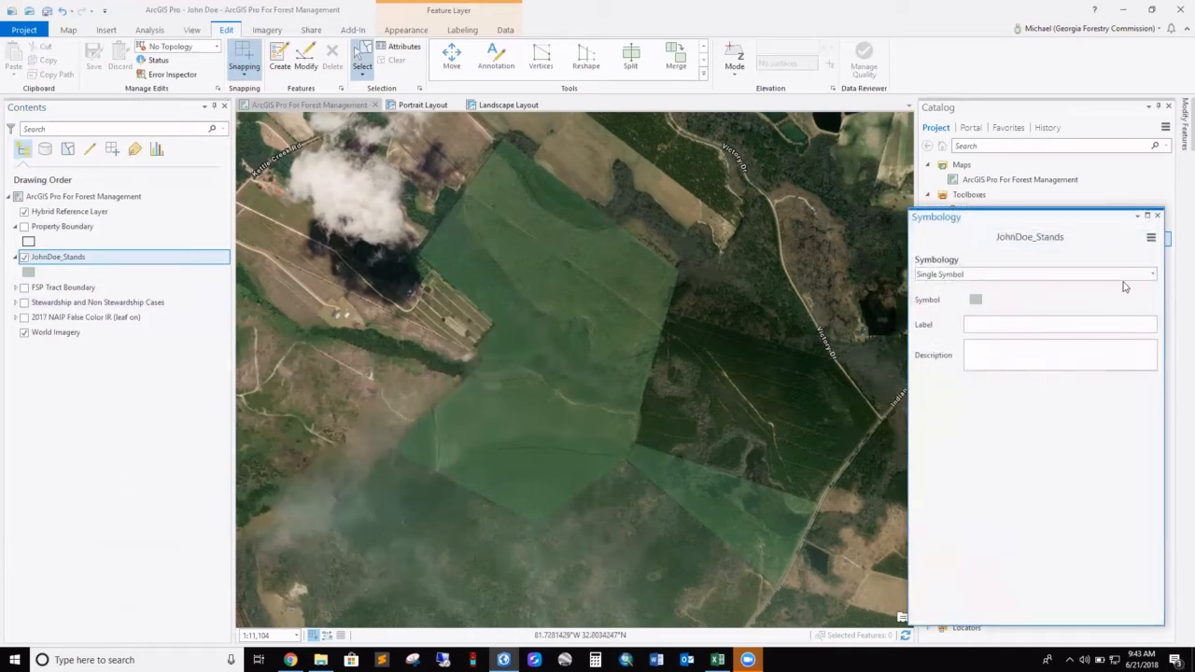
left_click(1153, 276)
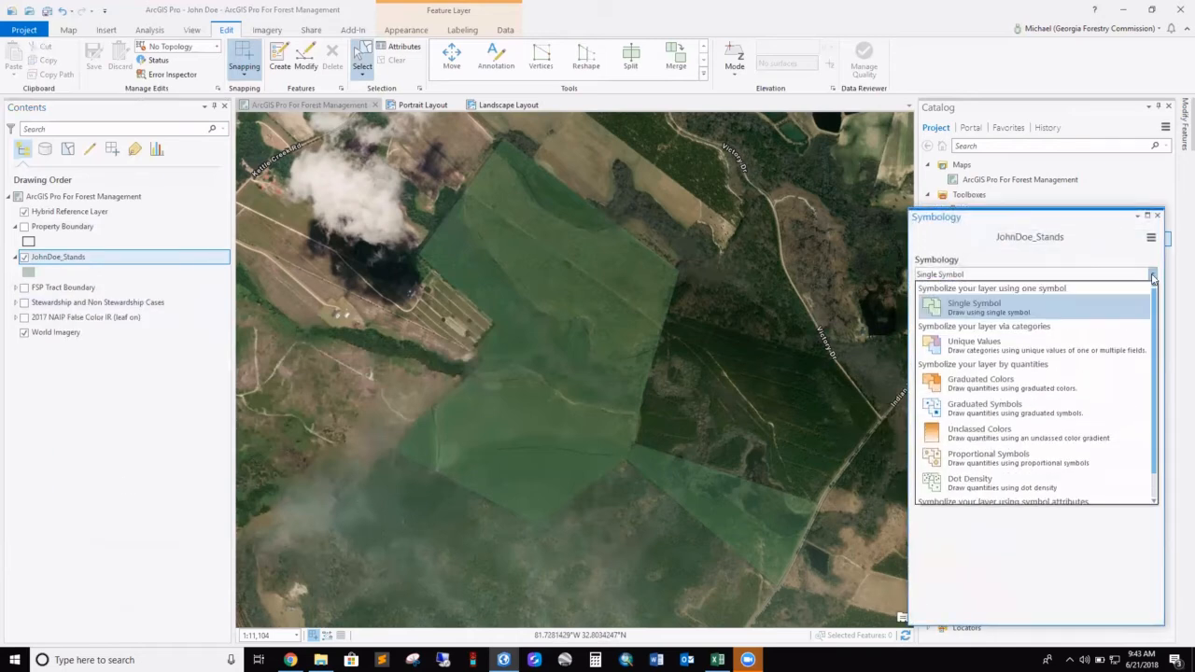
left_click(981, 348)
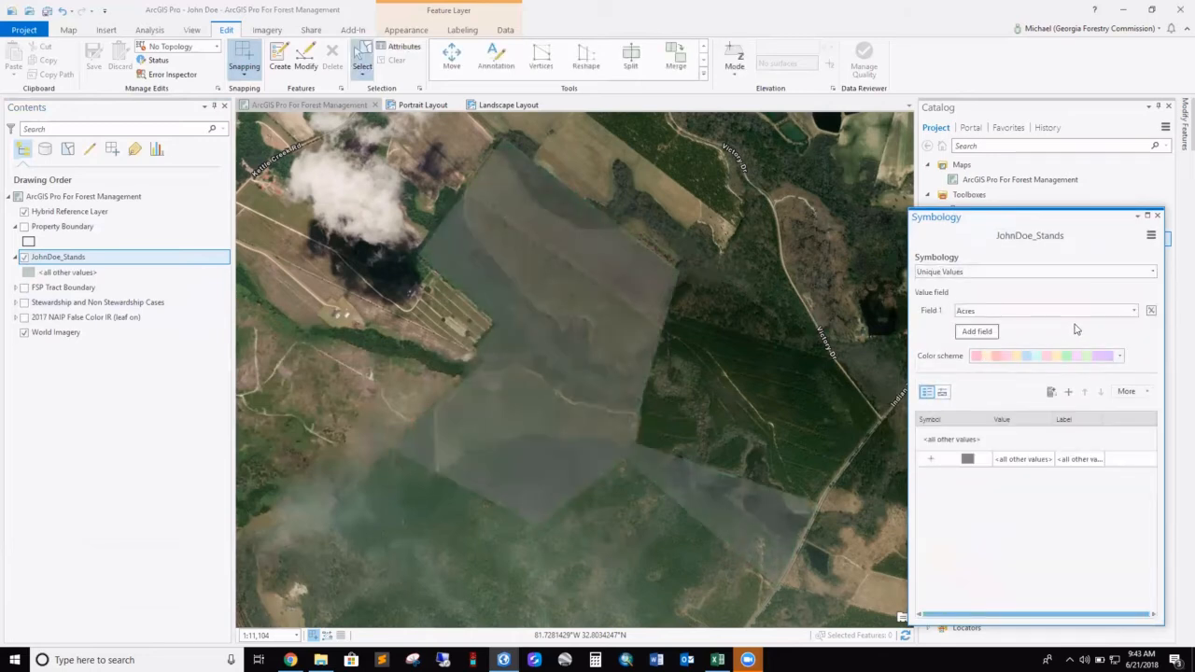
left_click(1134, 312)
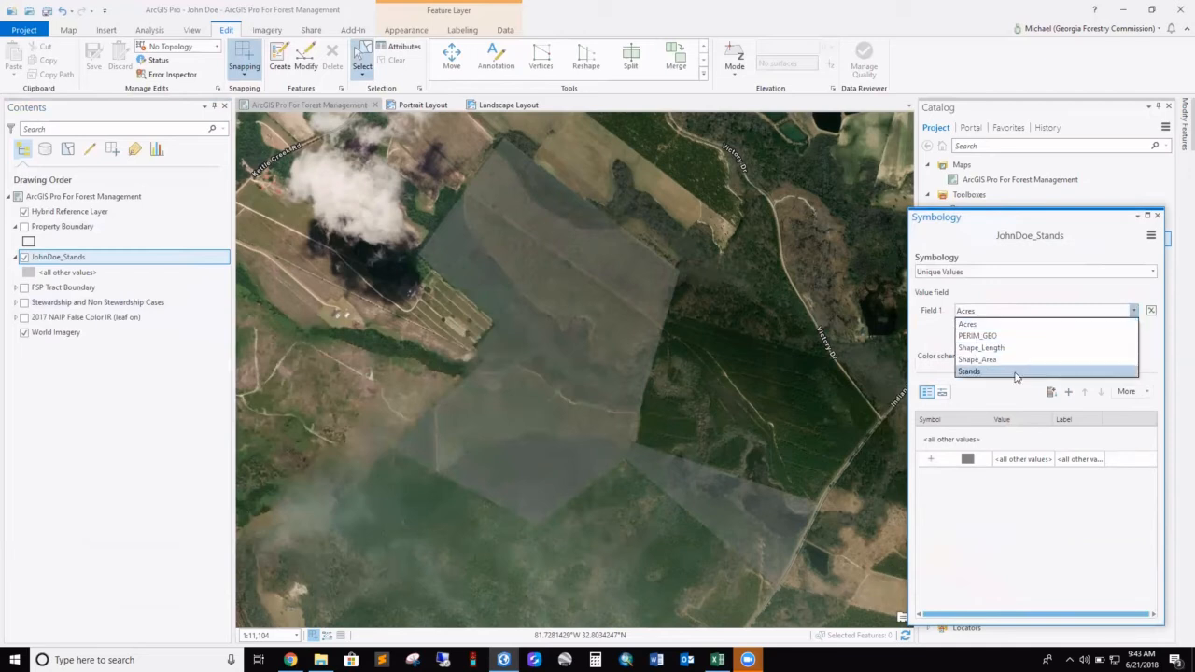
left_click(1016, 372)
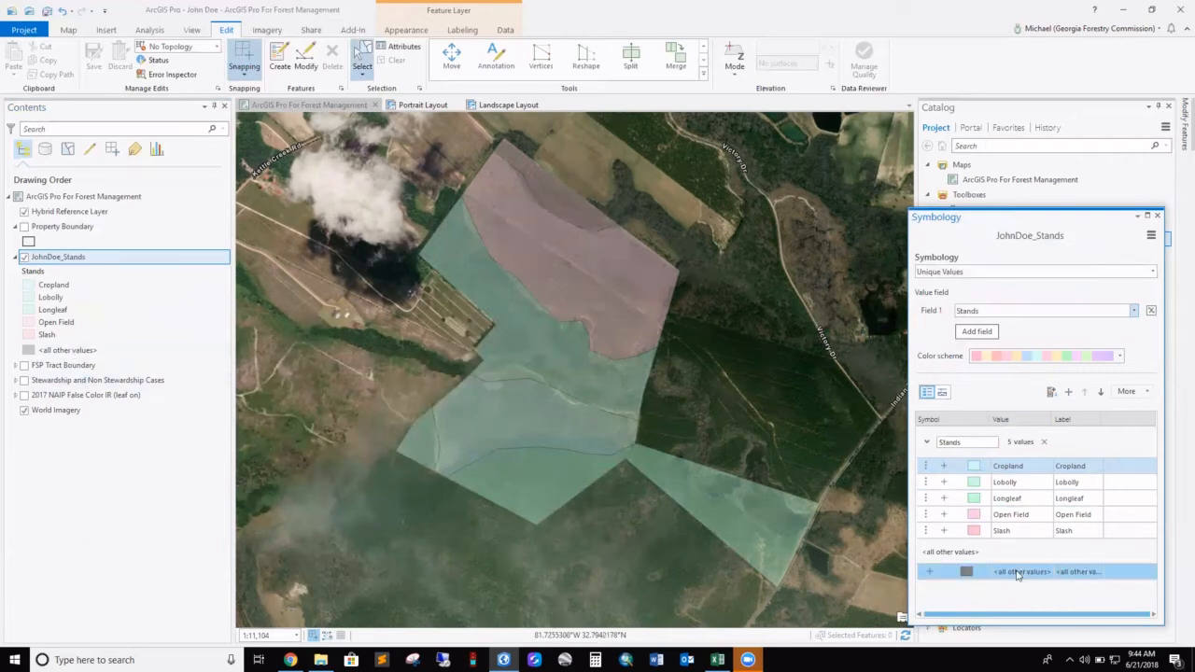
left_click(1147, 393)
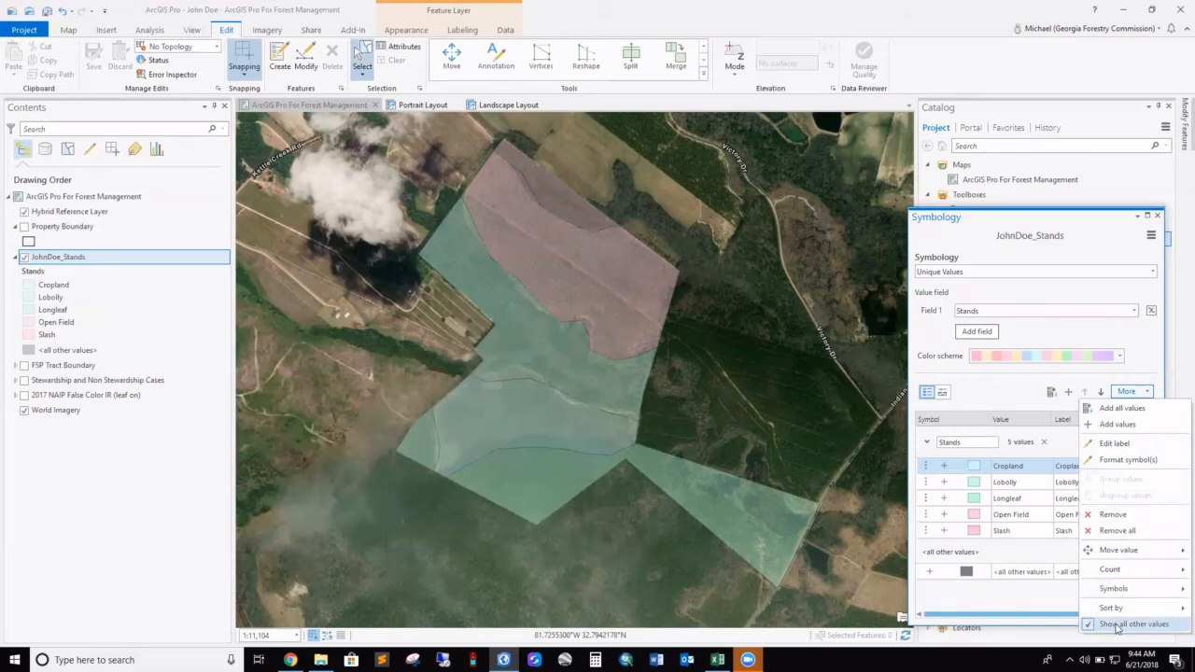
left_click(1116, 624)
Set the Cropland symbol's fill color to bright yellow-green and apply the formatting
left_click(982, 530)
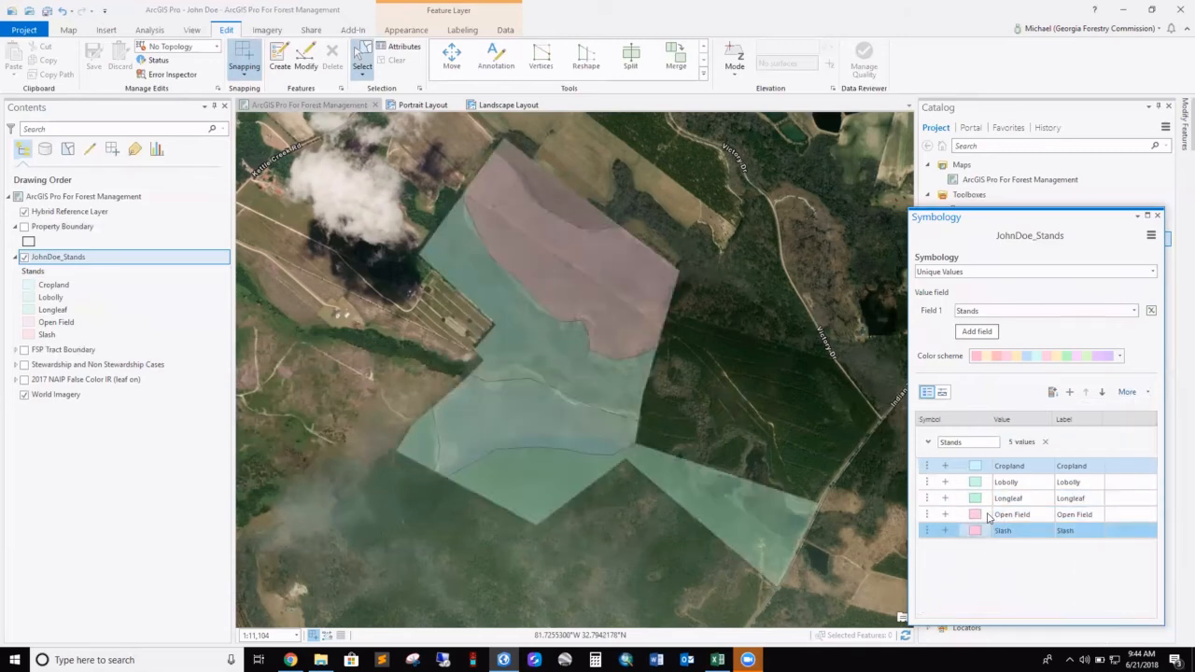
left_click(977, 466)
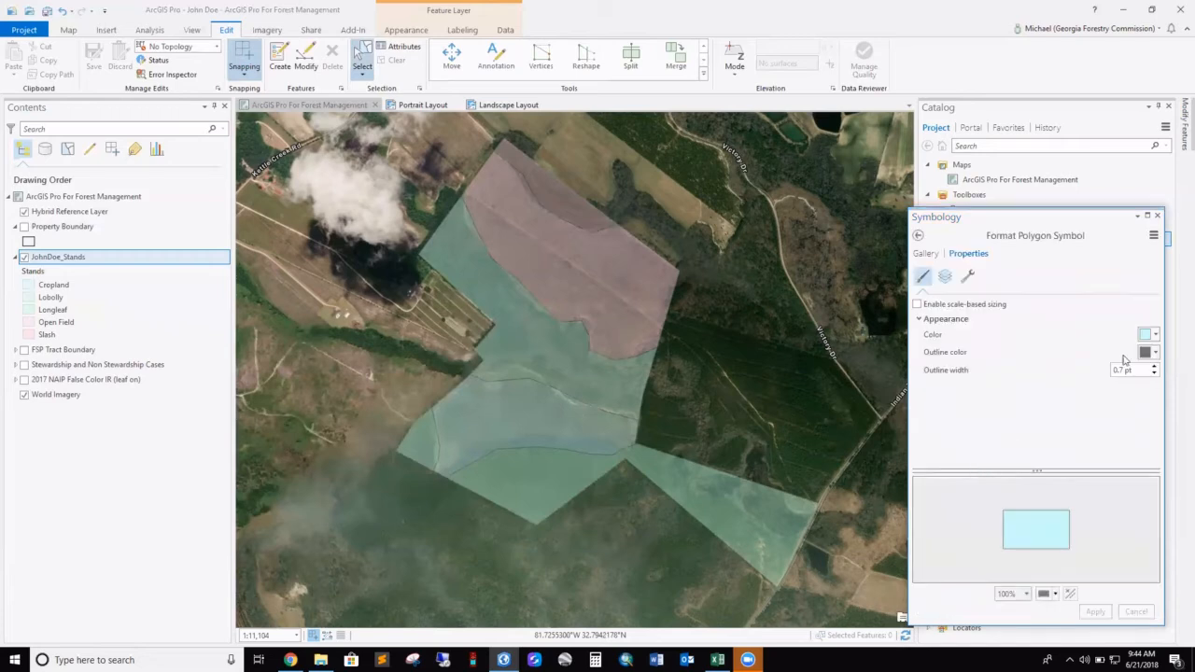
left_click(1156, 338)
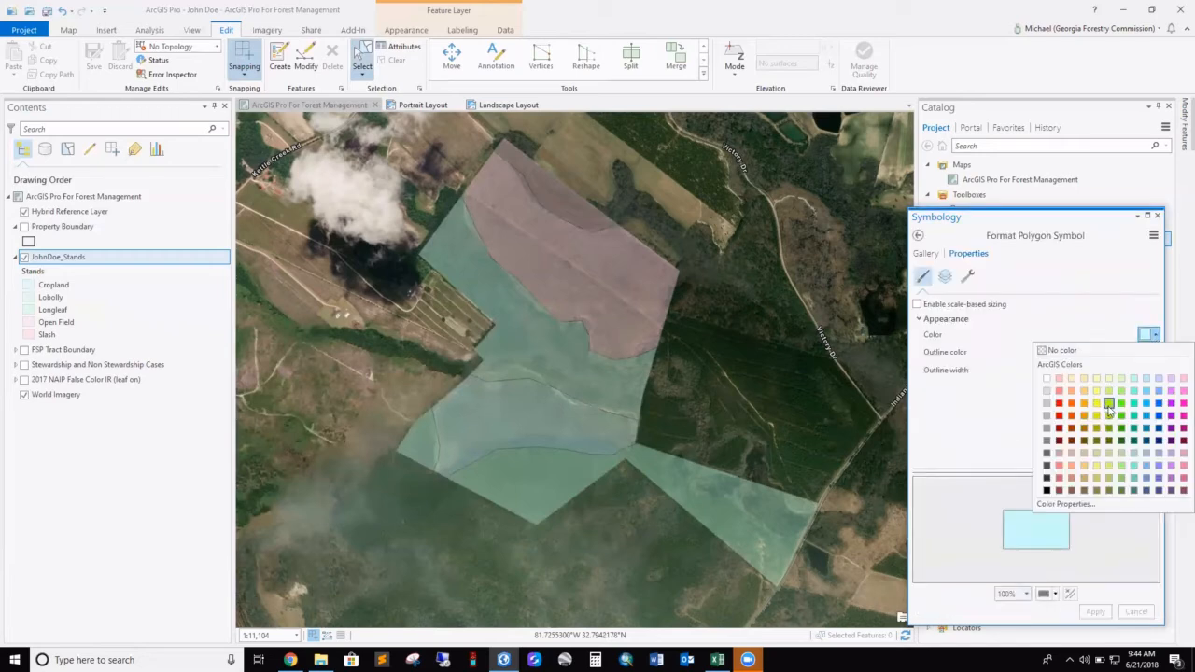
left_click(1109, 409)
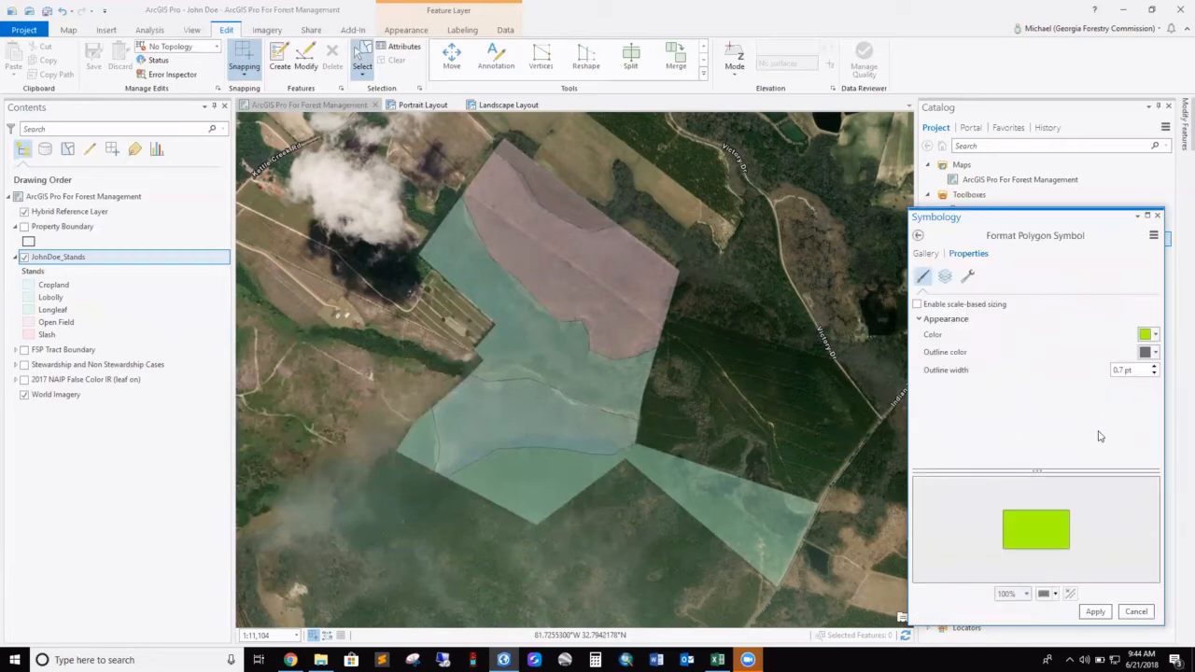
left_click(919, 236)
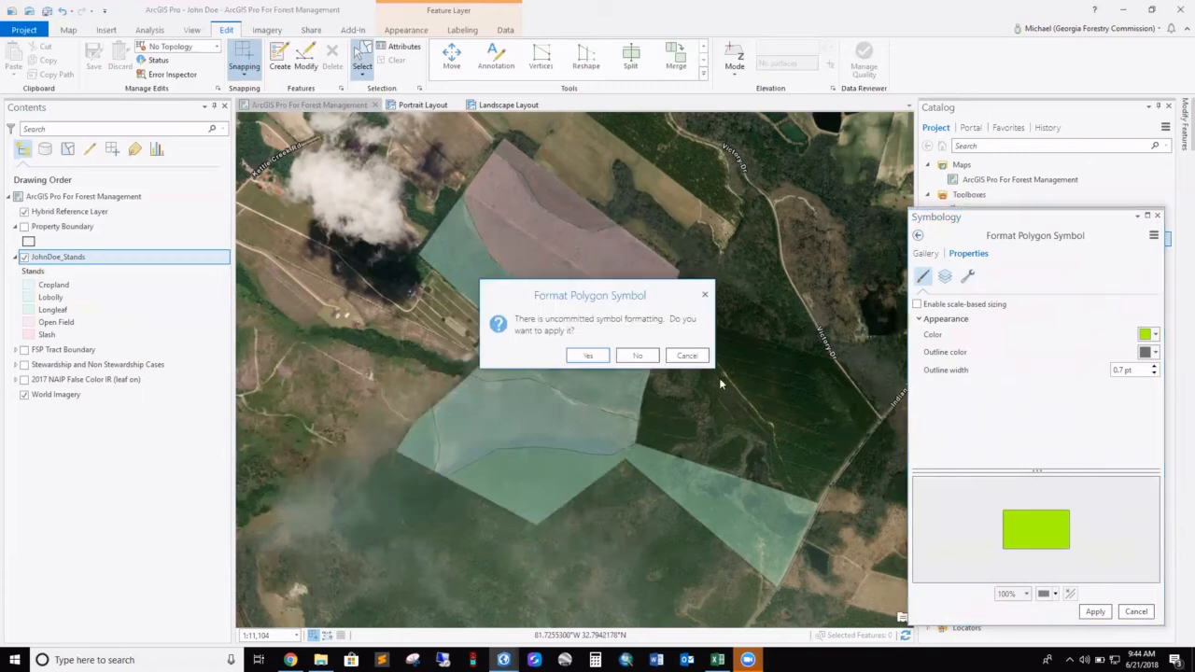
left_click(585, 358)
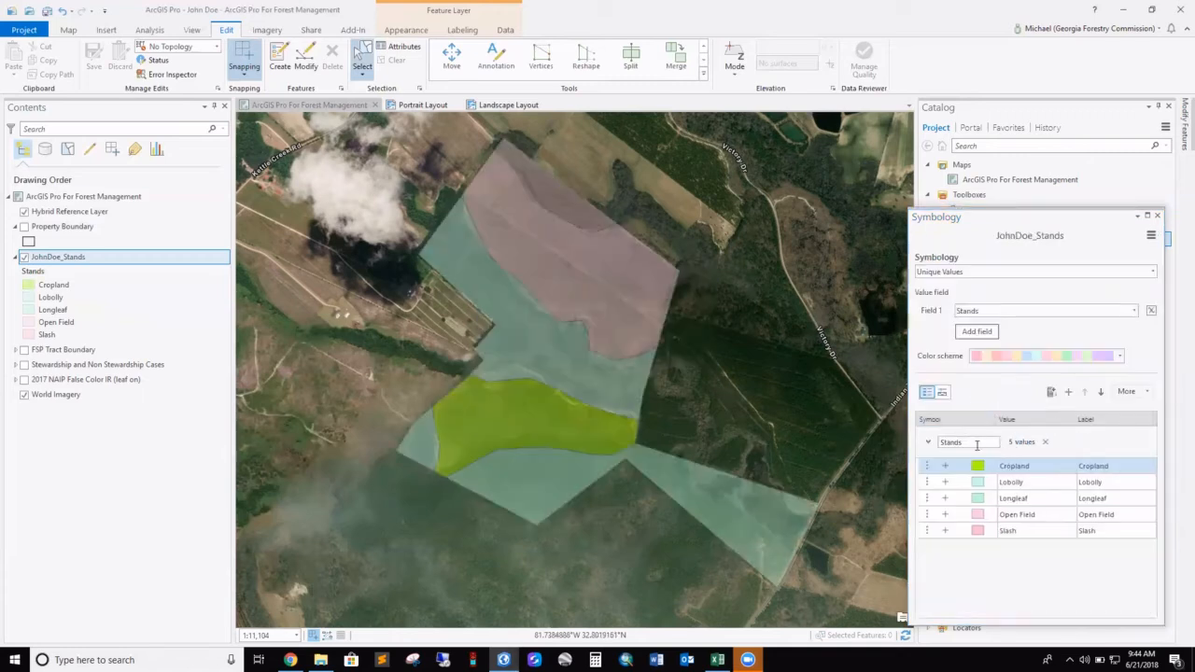
Set the Lobolly symbol's fill color to light yellow and apply the formatting
left_click(978, 482)
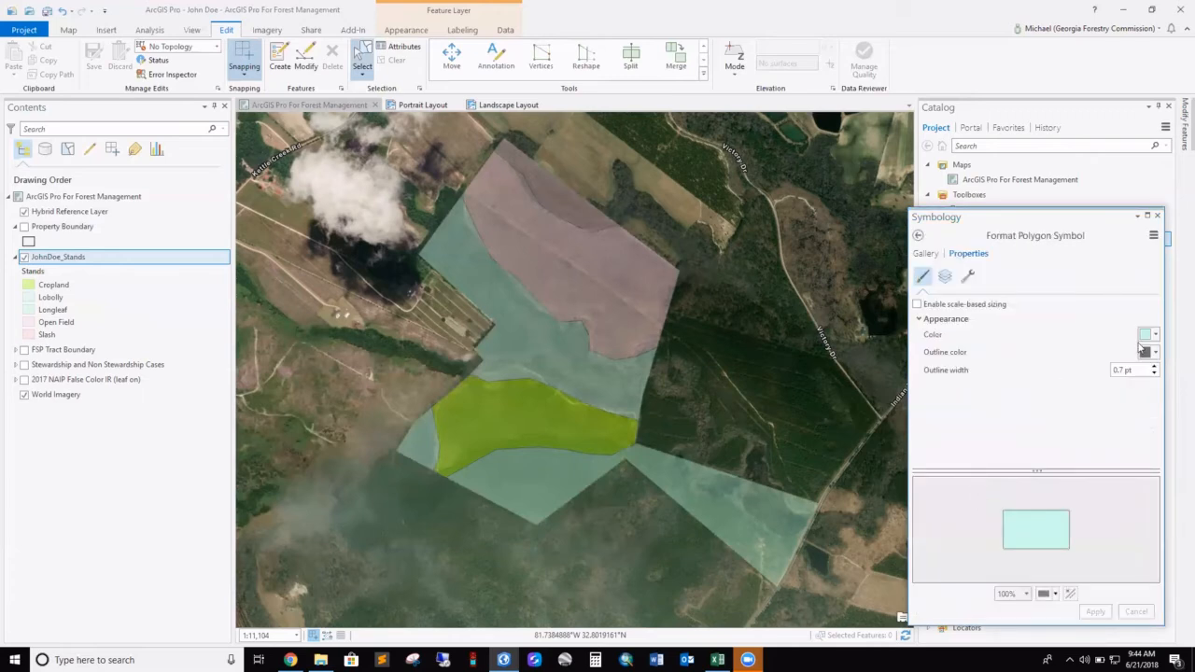
left_click(1154, 337)
left_click(1094, 394)
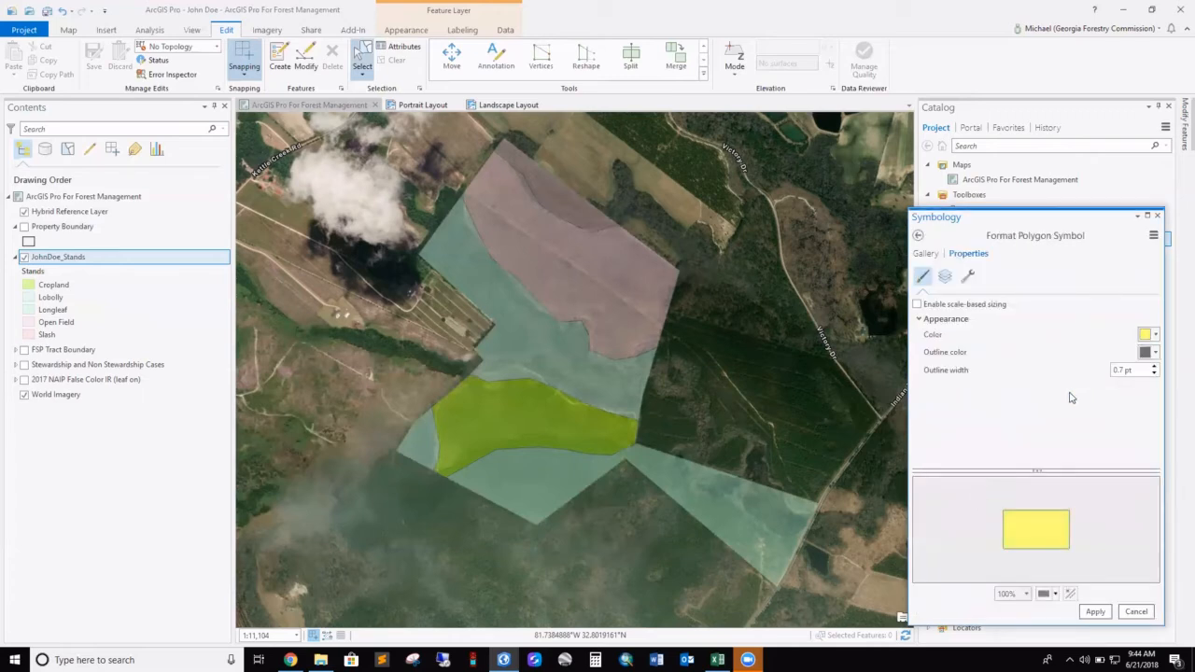
left_click(918, 237)
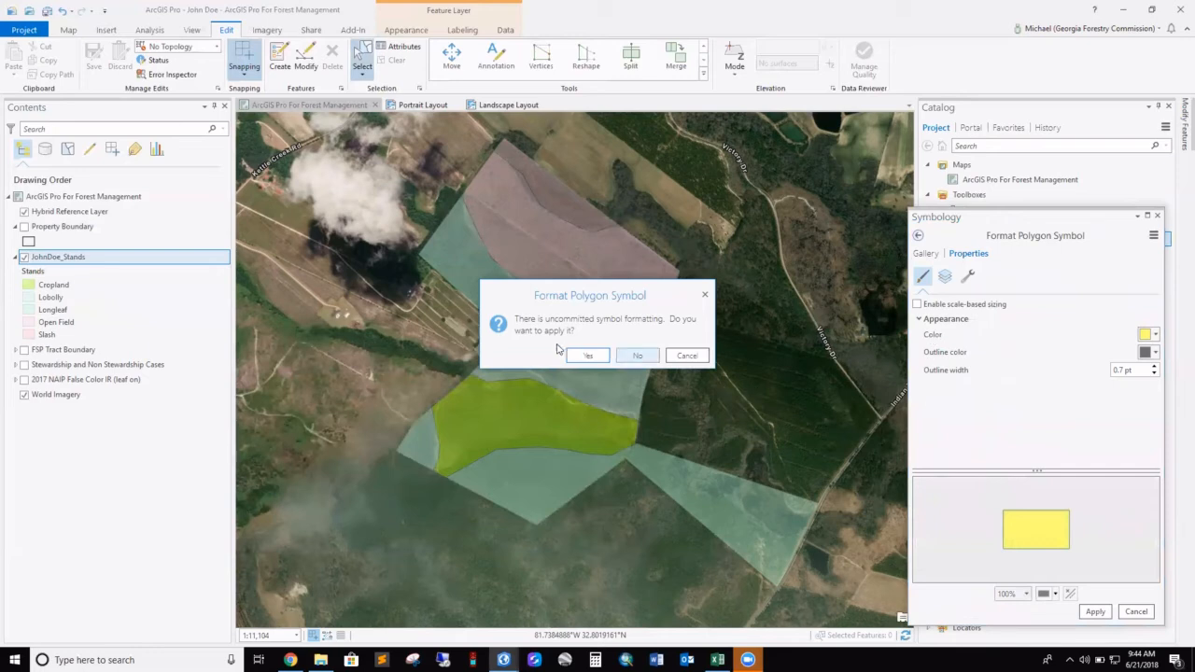
left_click(589, 354)
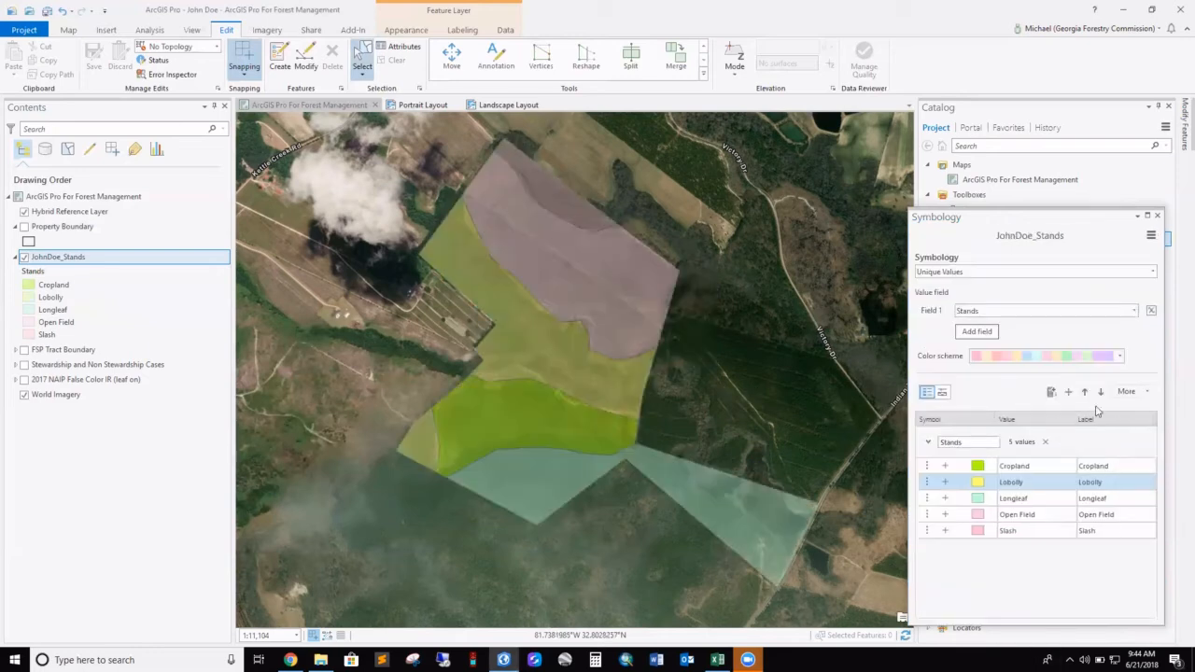
Set the Longleaf symbol's fill color to light blue and apply the formatting
left_click(988, 502)
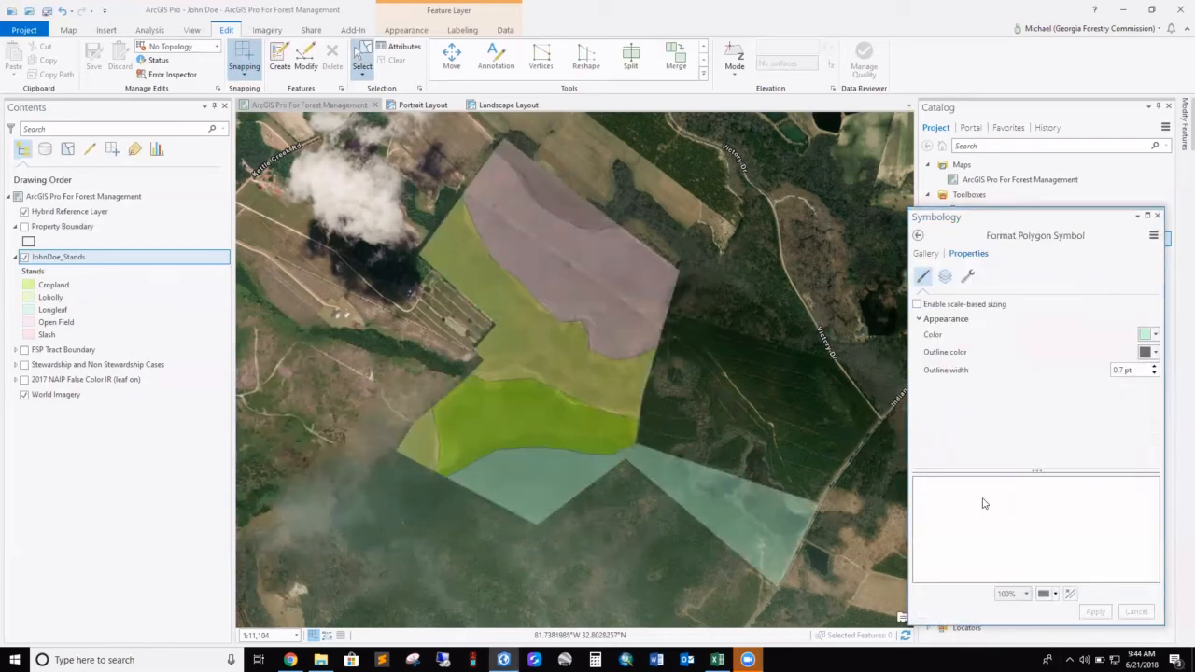
left_click(1154, 338)
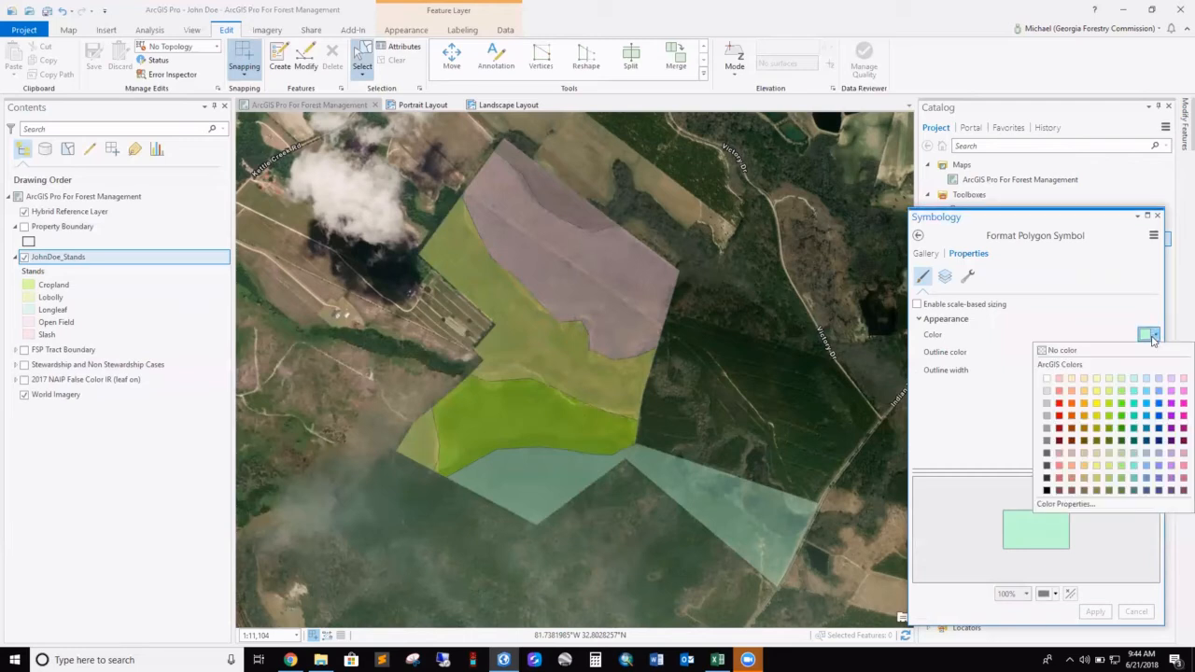
left_click(1159, 390)
left_click(1095, 612)
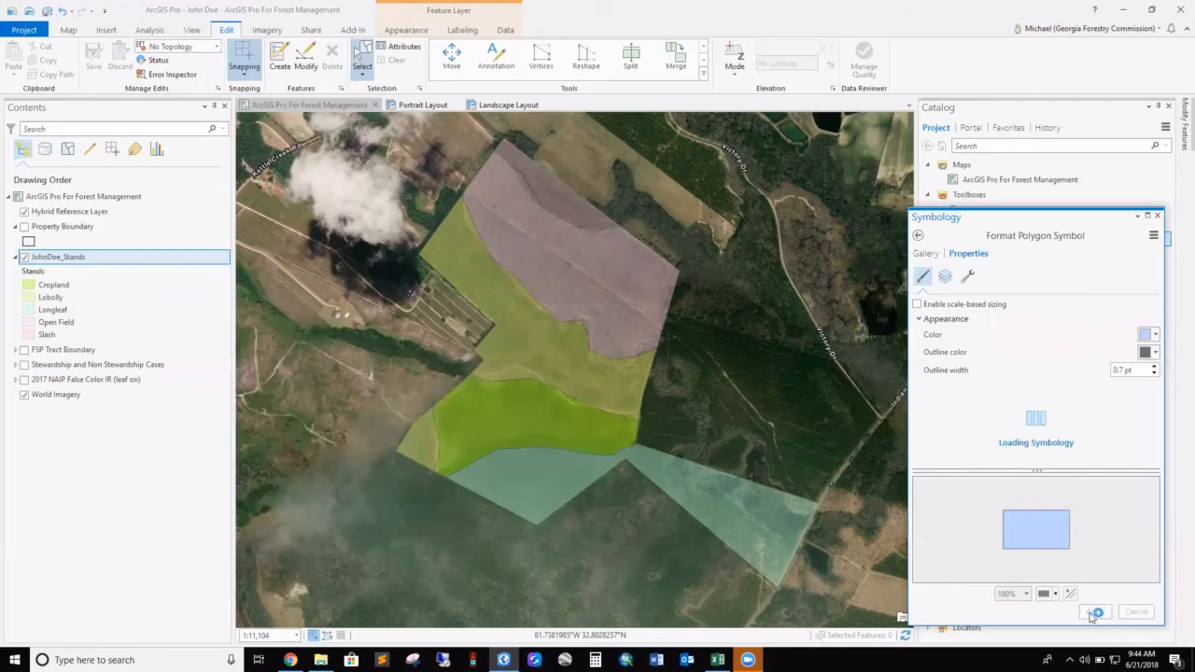
left_click(920, 236)
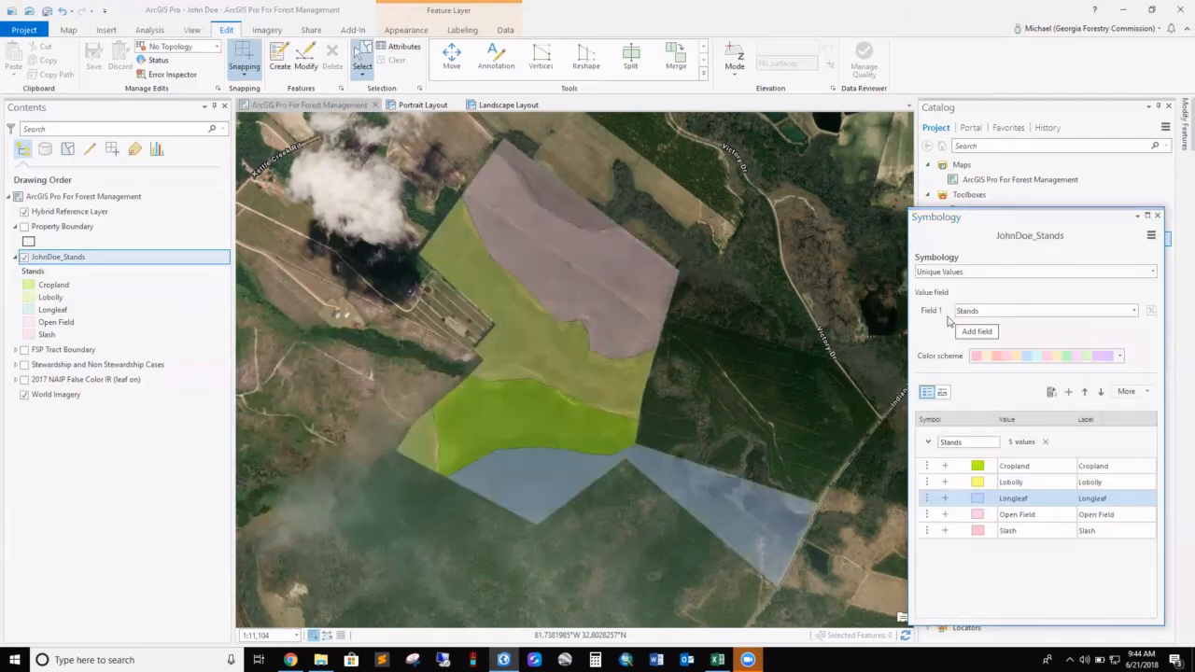
Change the Open Field symbol from solid to hatched fill, keep its default pattern, apply it and close the symbology settings
left_click(975, 517)
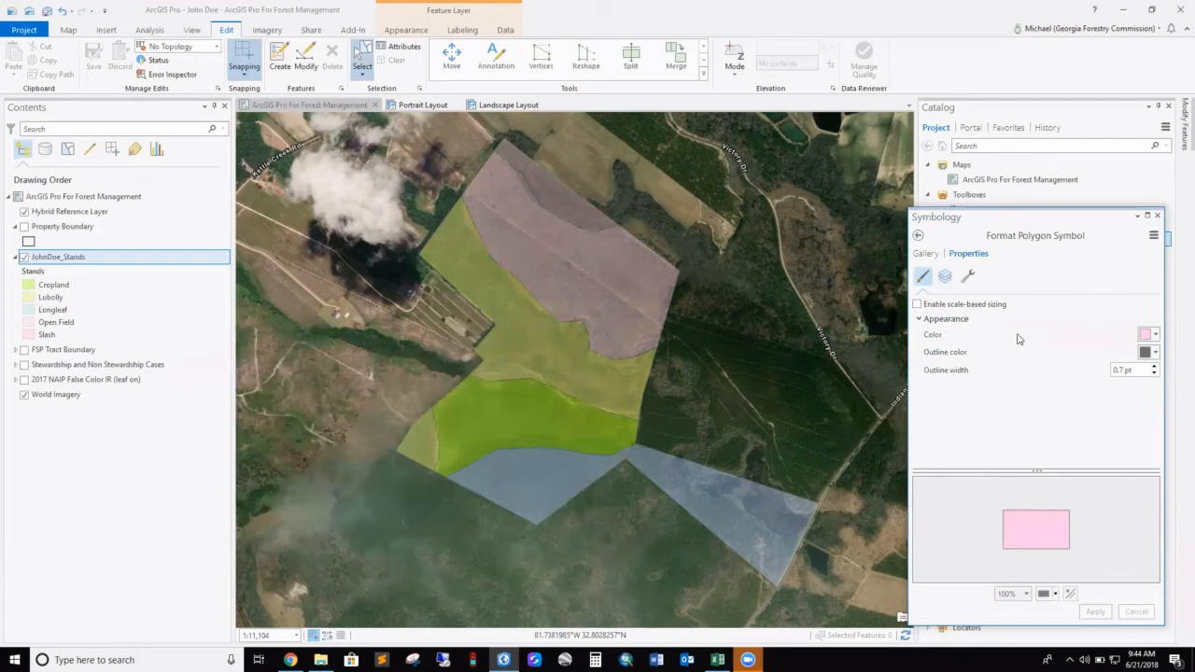
left_click(946, 277)
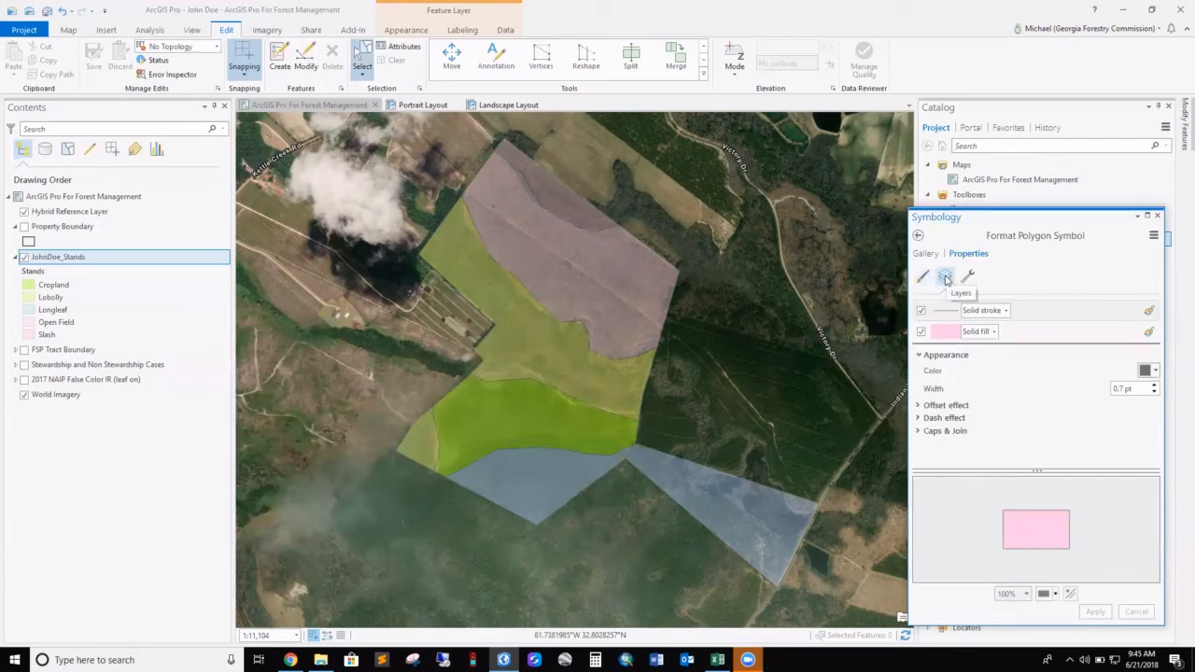
left_click(994, 332)
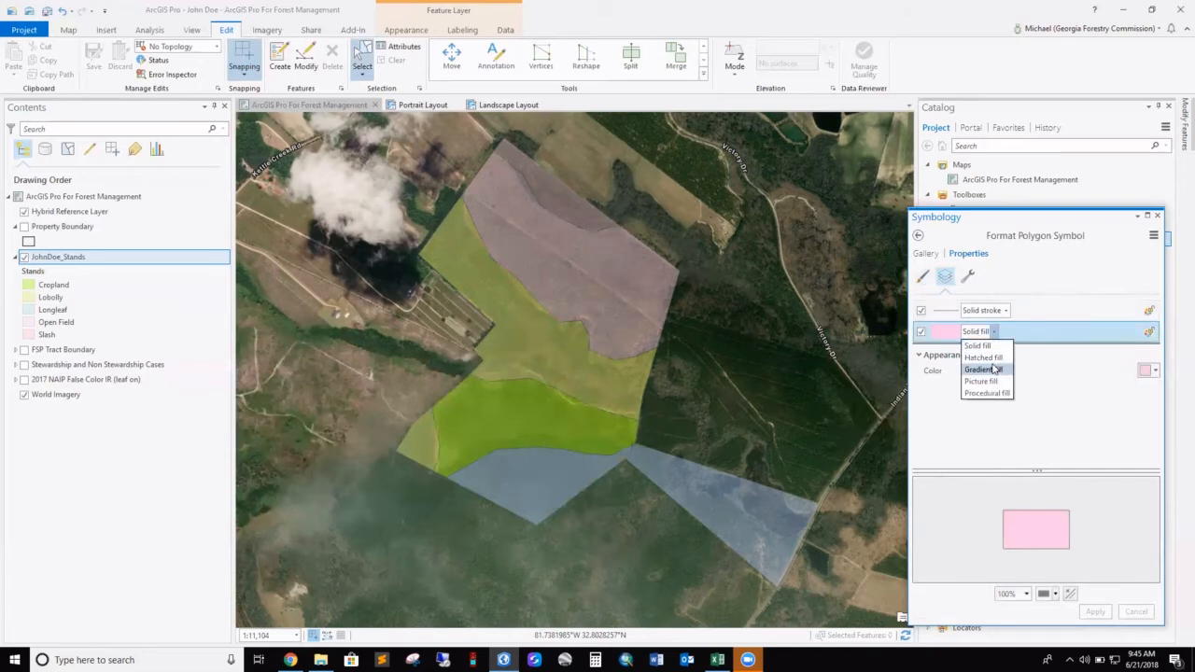
left_click(985, 357)
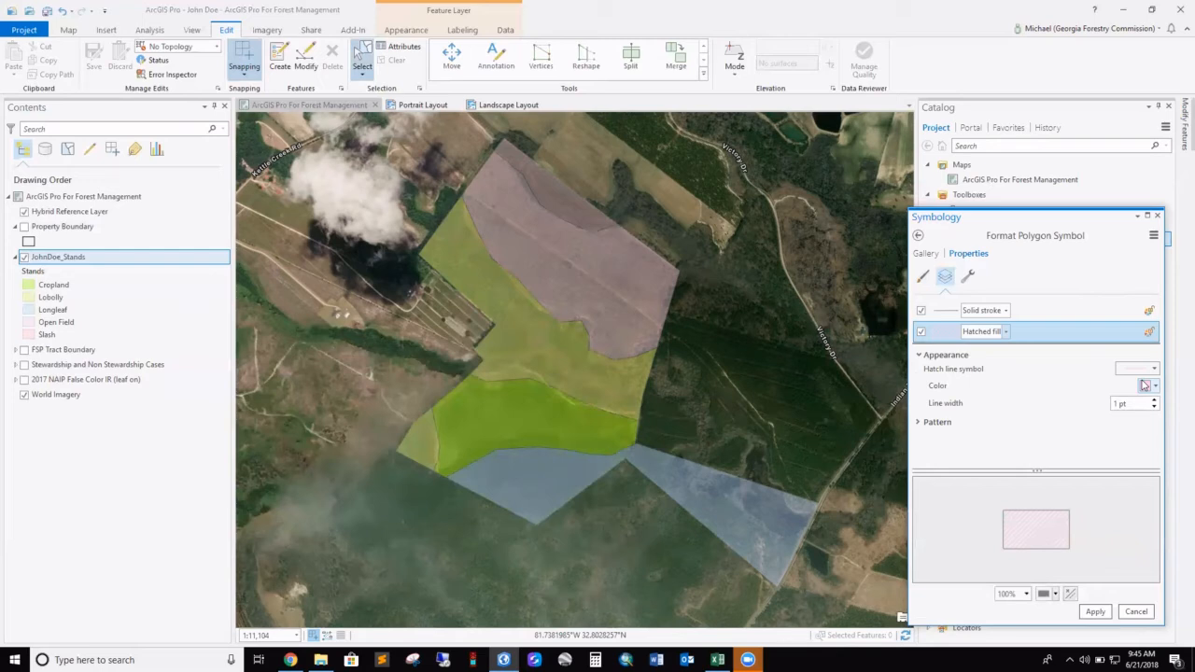
left_click(920, 426)
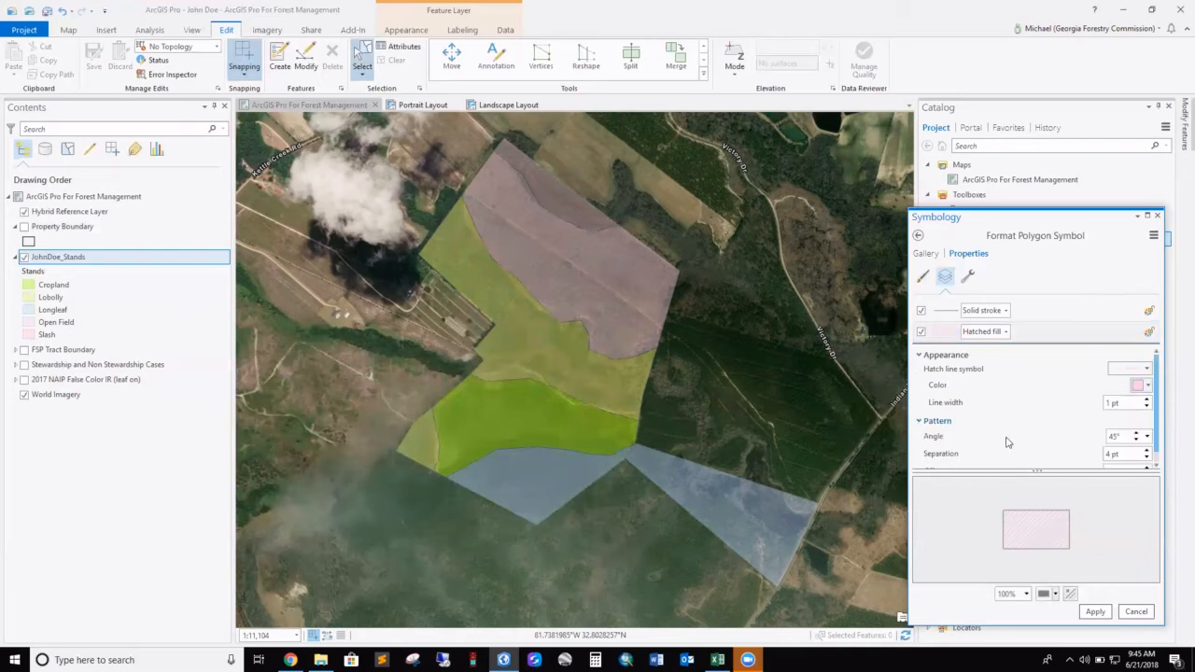
scroll(1013, 435, "down", 1)
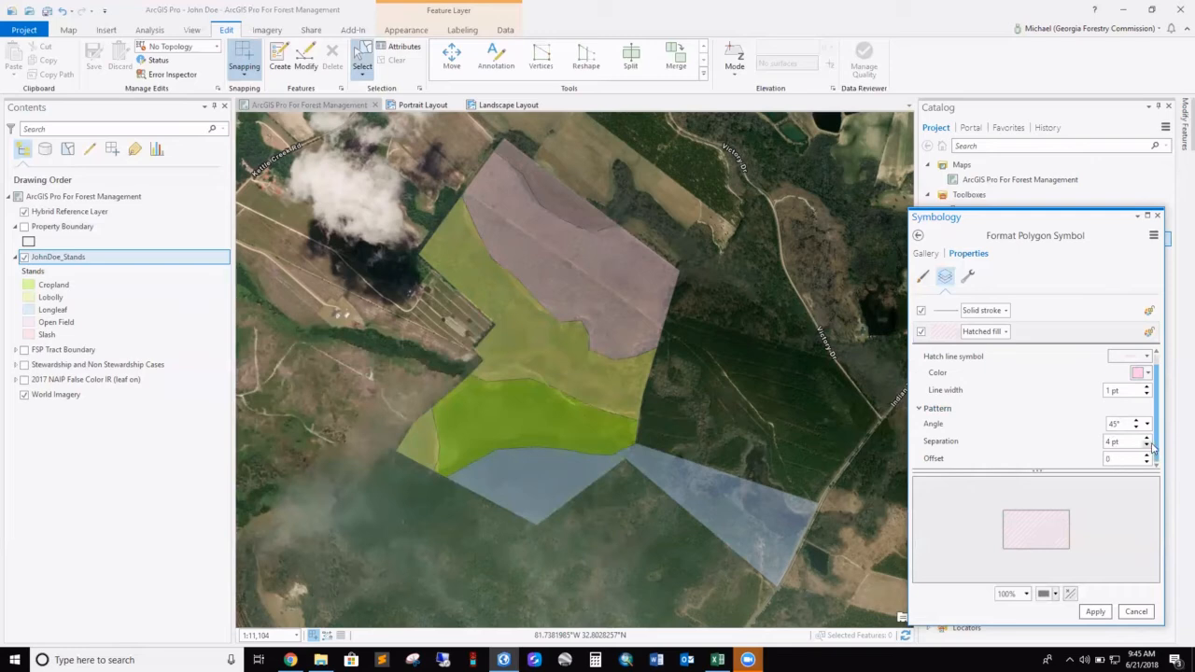
scroll(1069, 434, "up", 1)
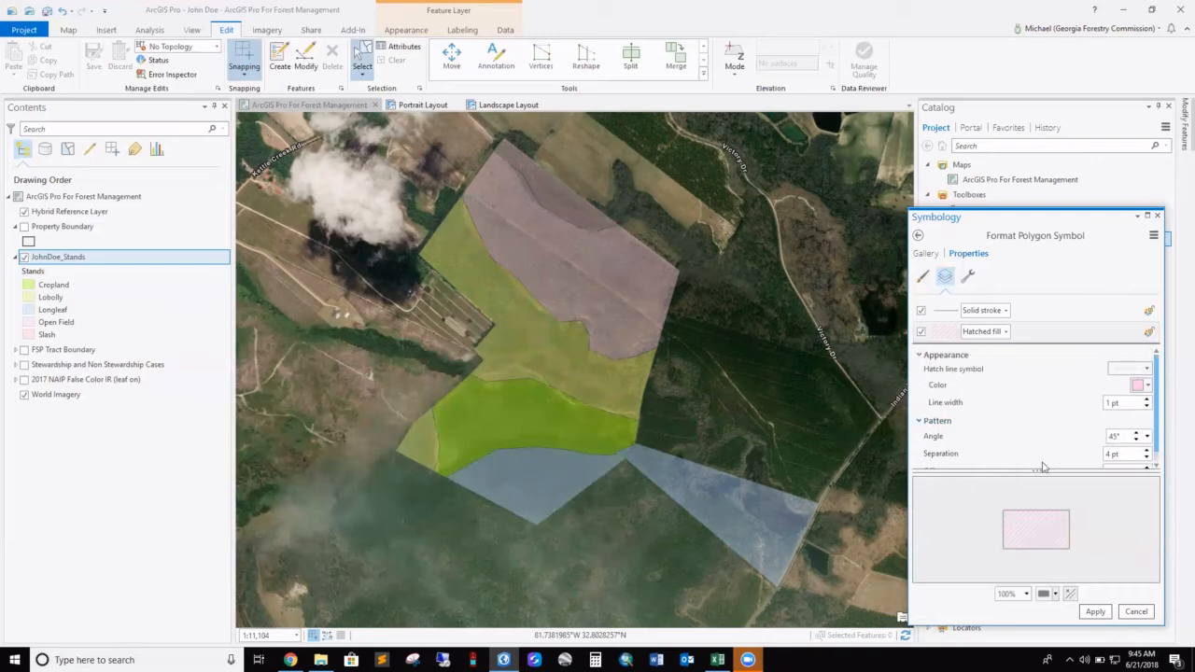
left_click(1095, 611)
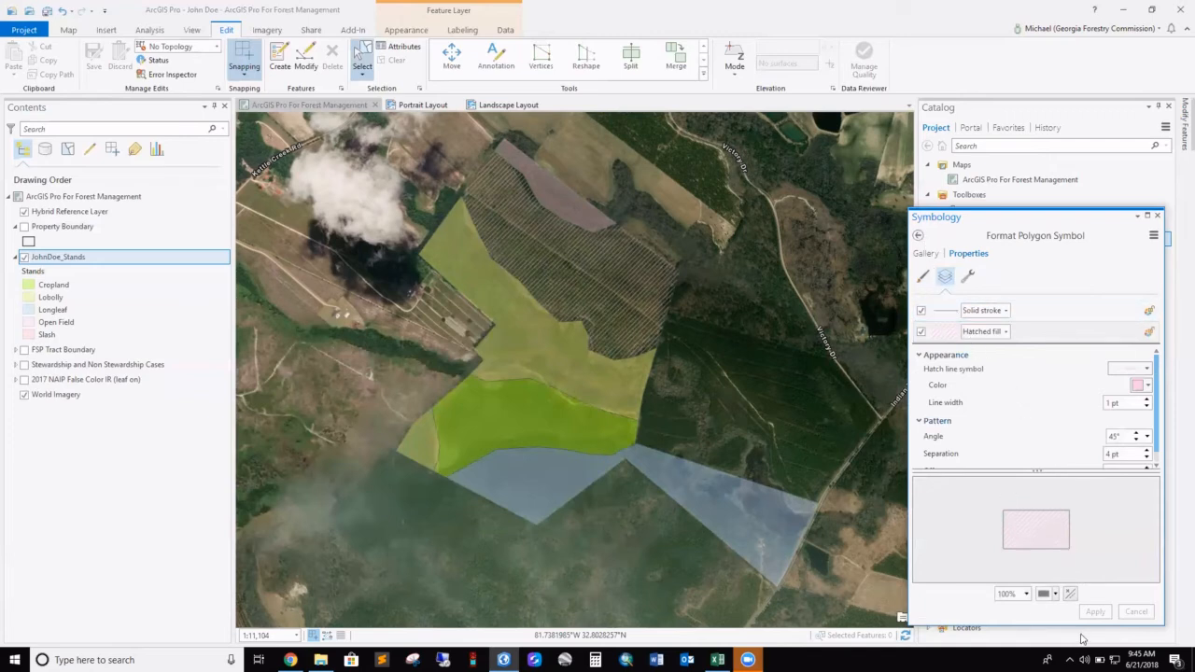
left_click(925, 253)
left_click(918, 236)
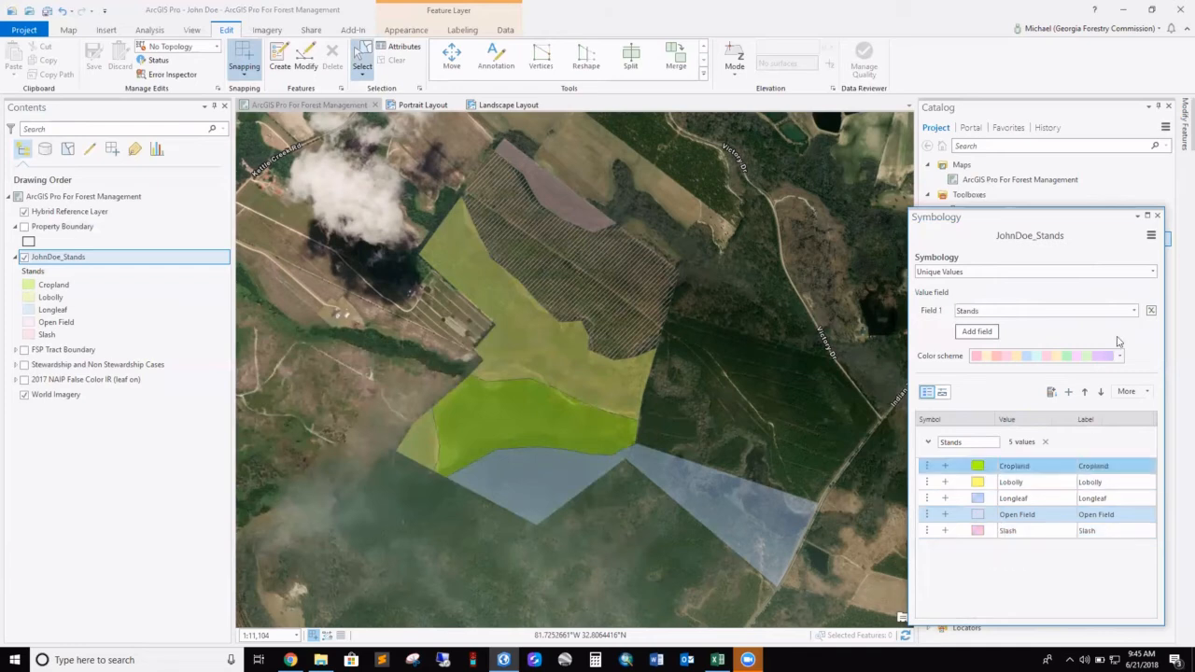
left_click(1157, 217)
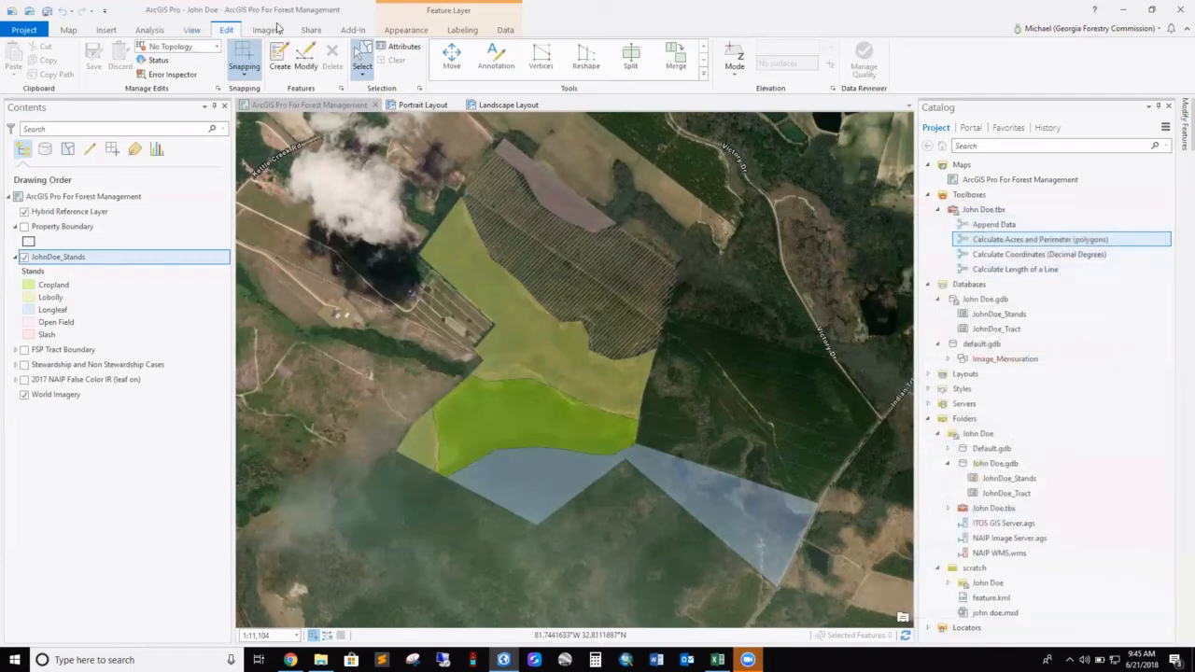
Set the stands layer's transparency to 23% and turn on the Property Boundary layer
left_click(403, 32)
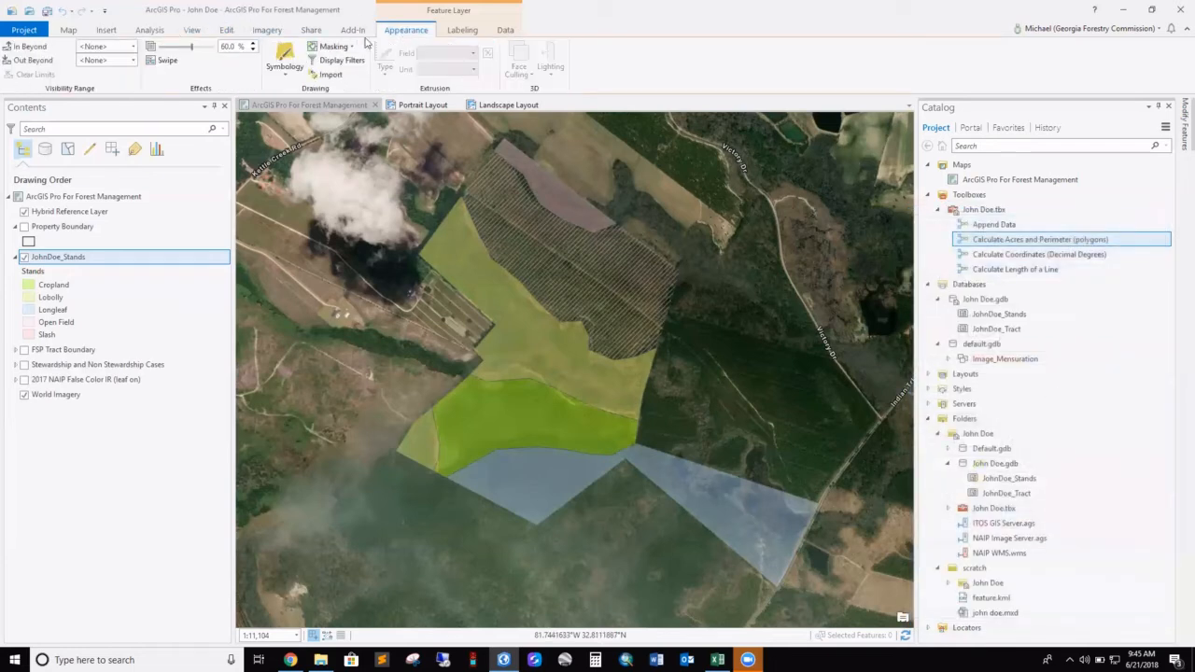
left_click_drag(192, 48, 171, 49)
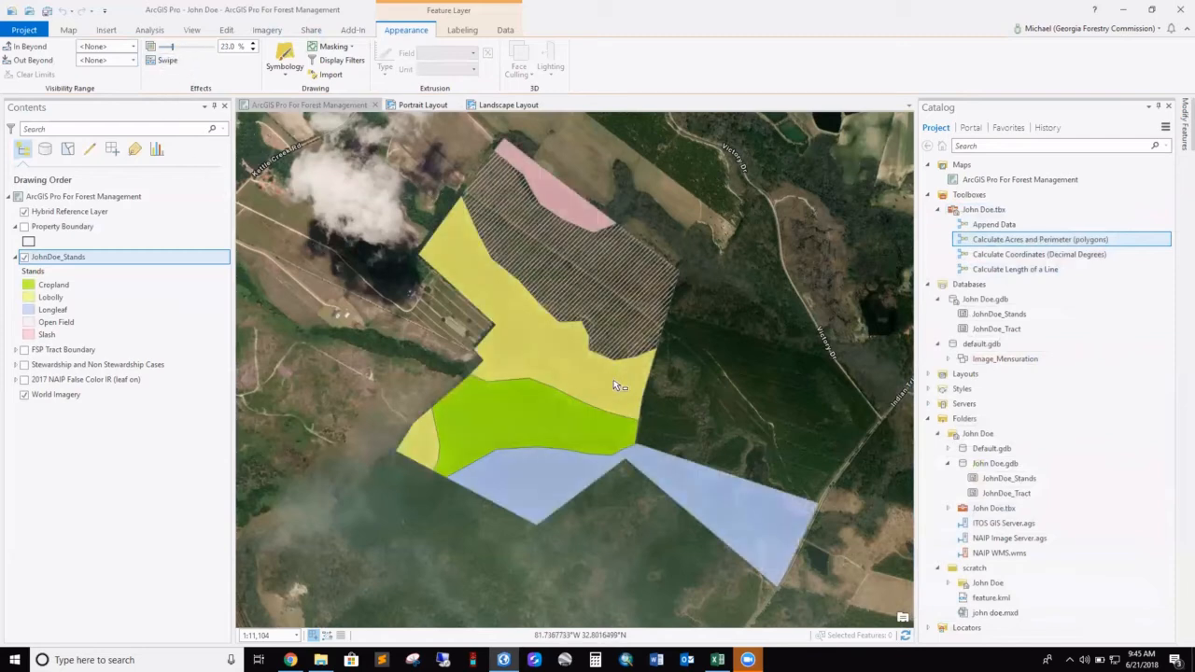
left_click(24, 227)
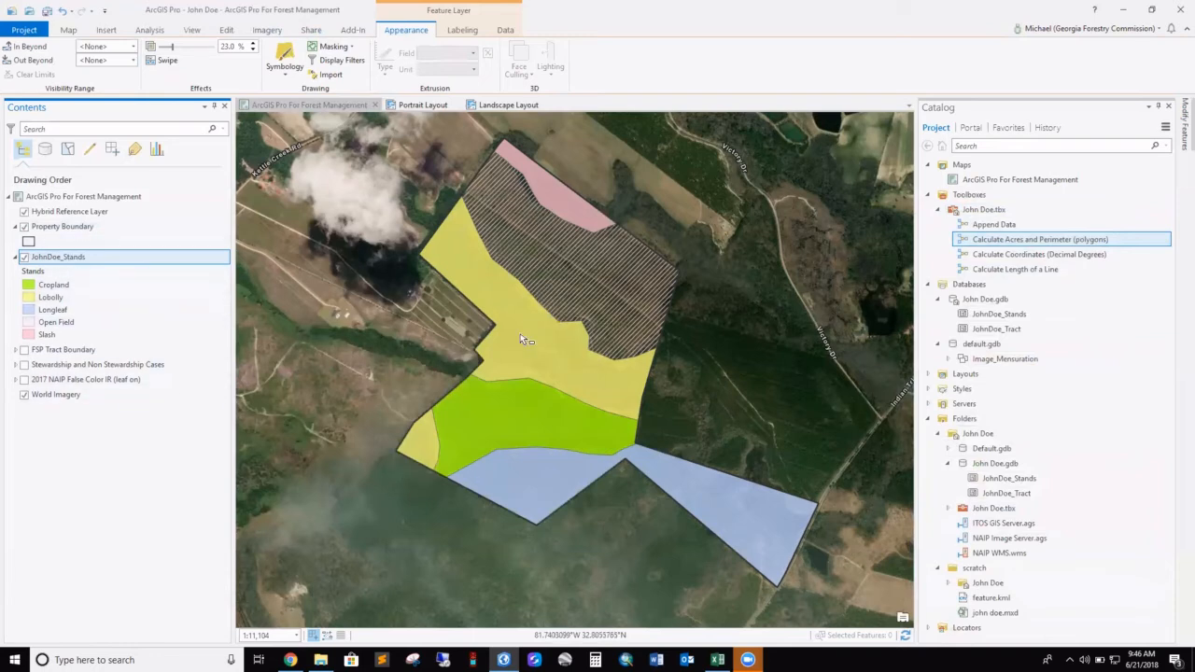
Open the stands layer's labeling properties and replace the default label expression with the Acres field
right_click(70, 262)
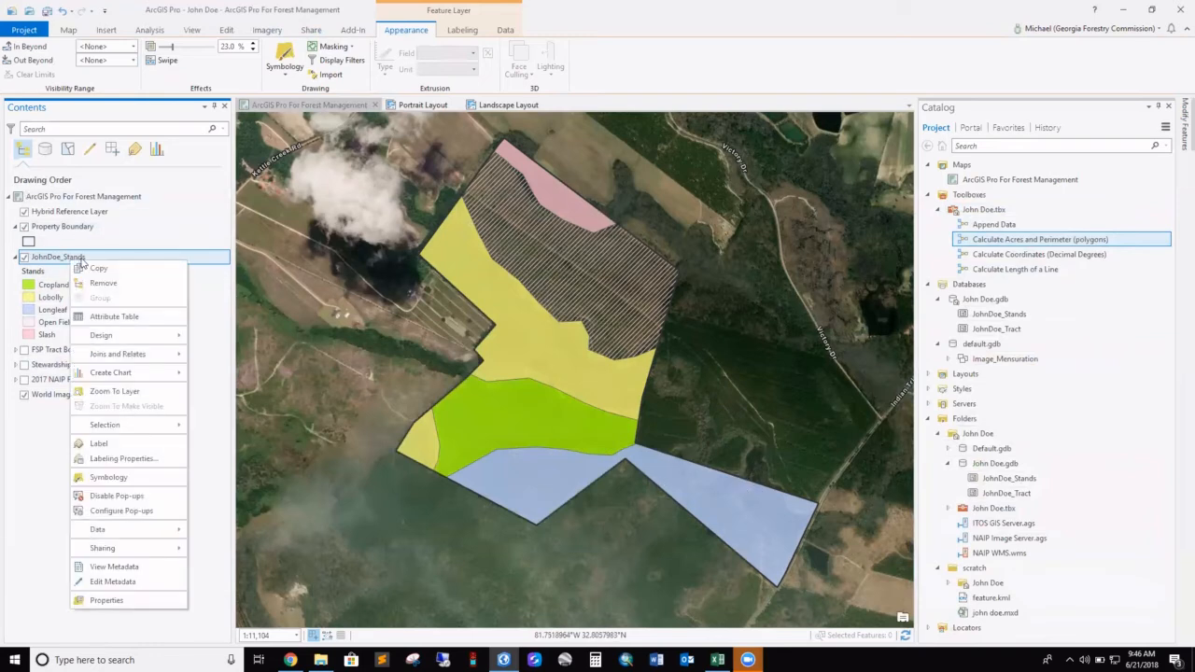
left_click(120, 460)
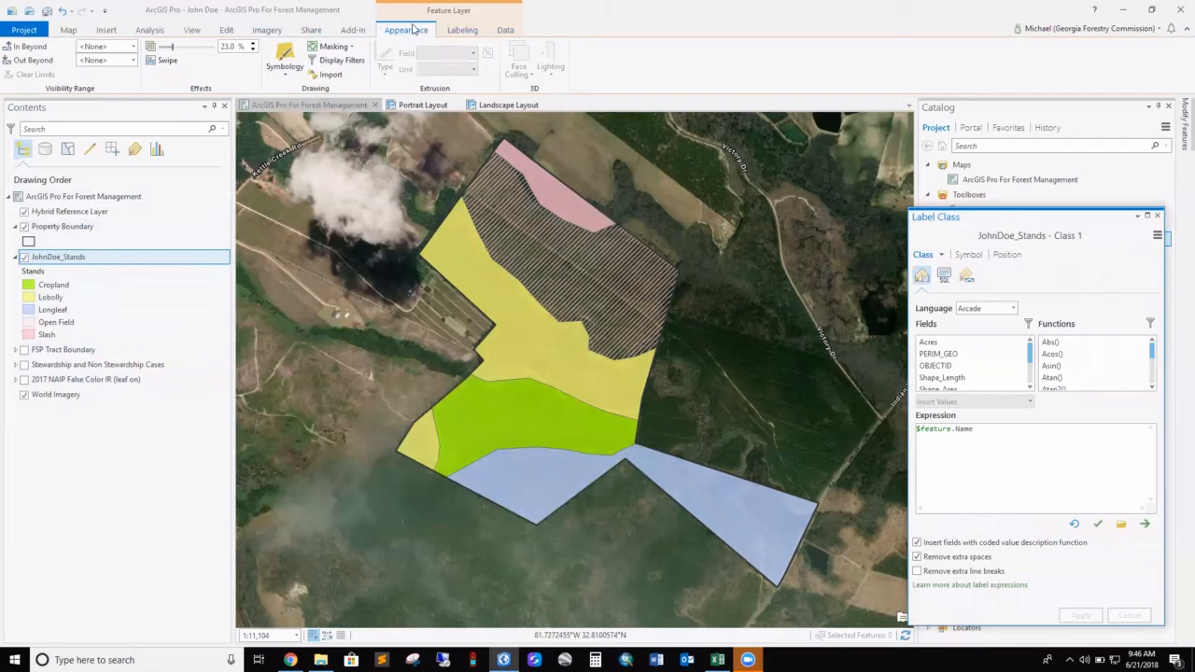
left_click(463, 33)
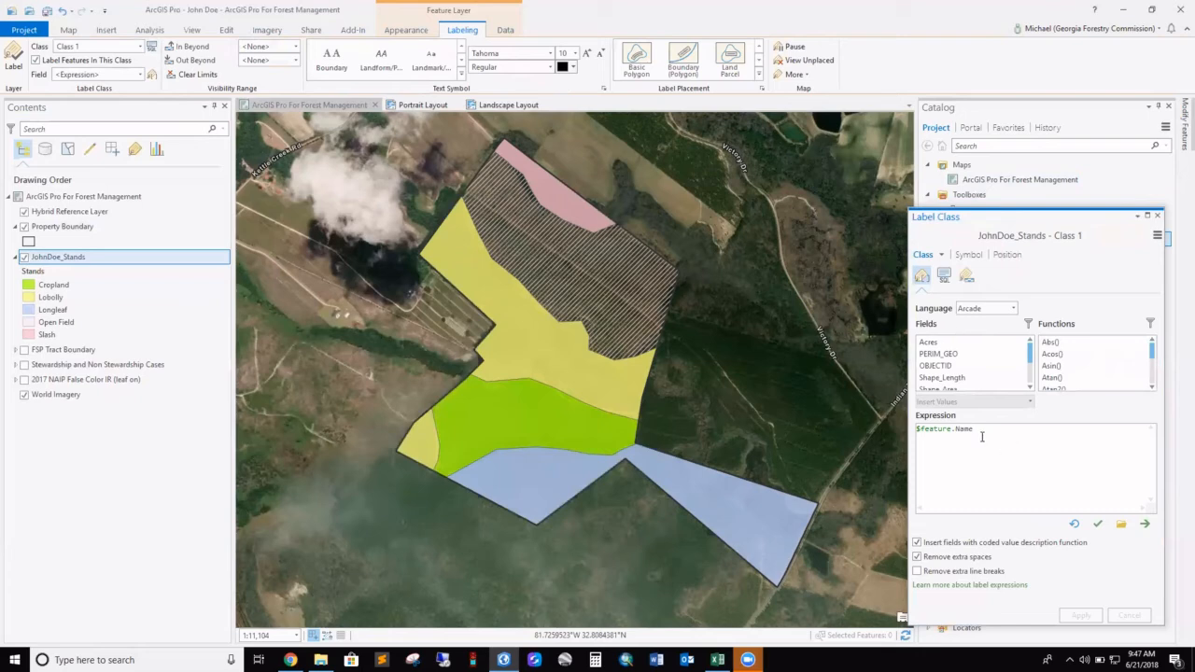
left_click_drag(979, 426, 859, 427)
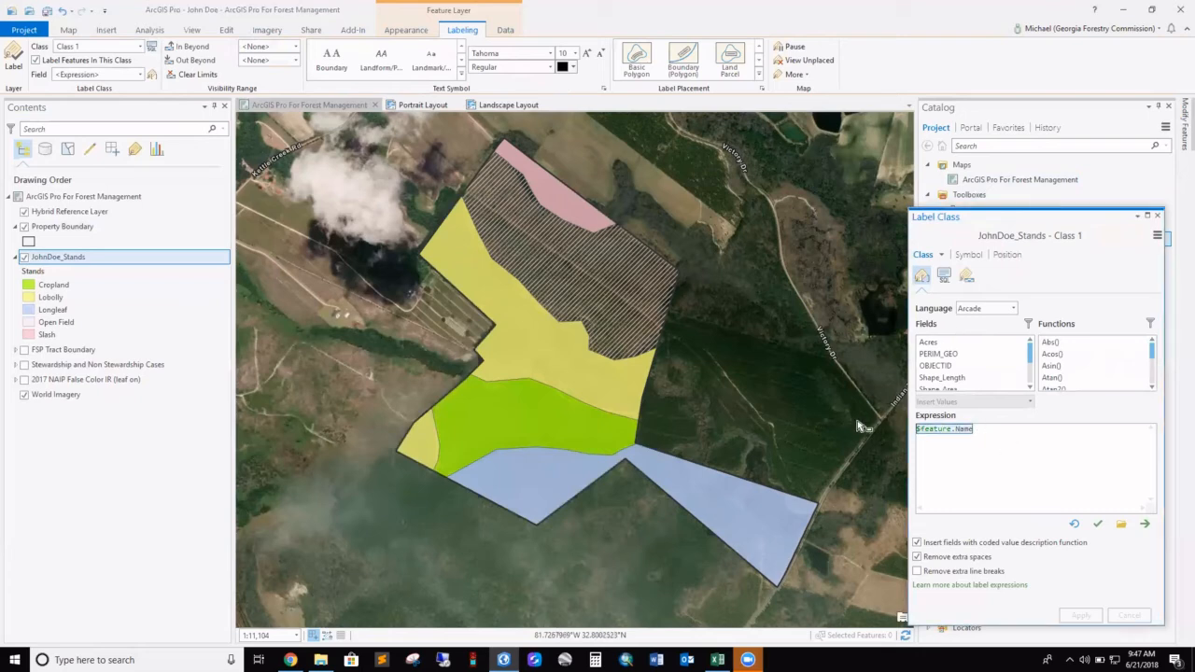
key("Delete")
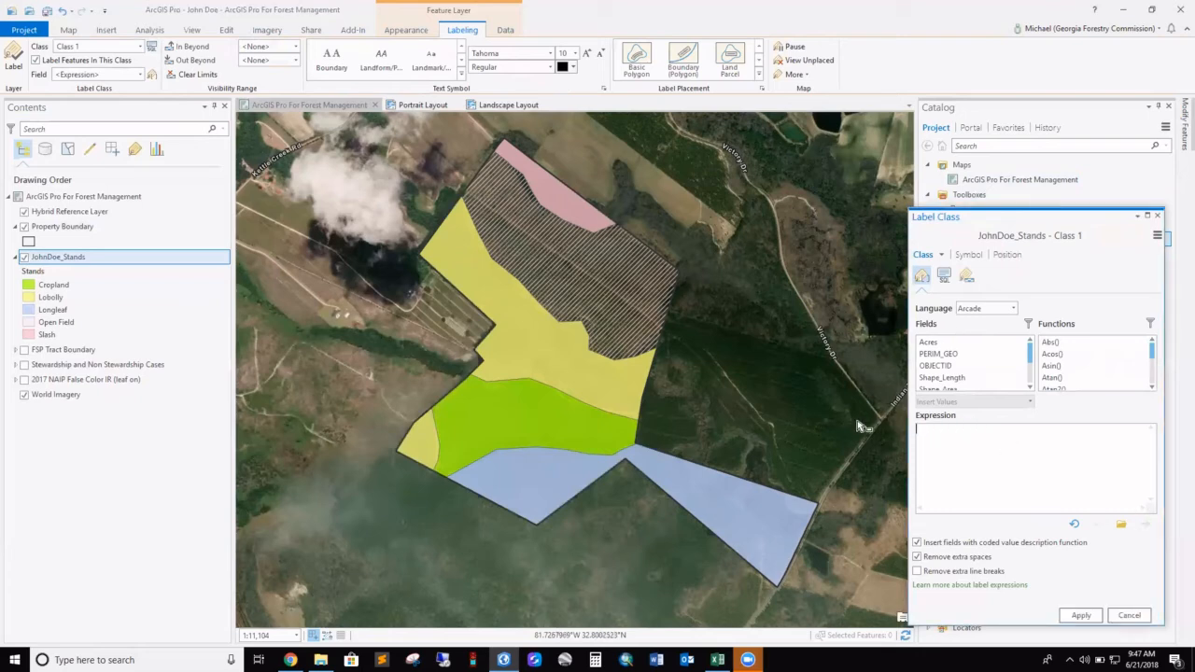
left_click(1032, 389)
left_click(1031, 389)
left_click(1032, 388)
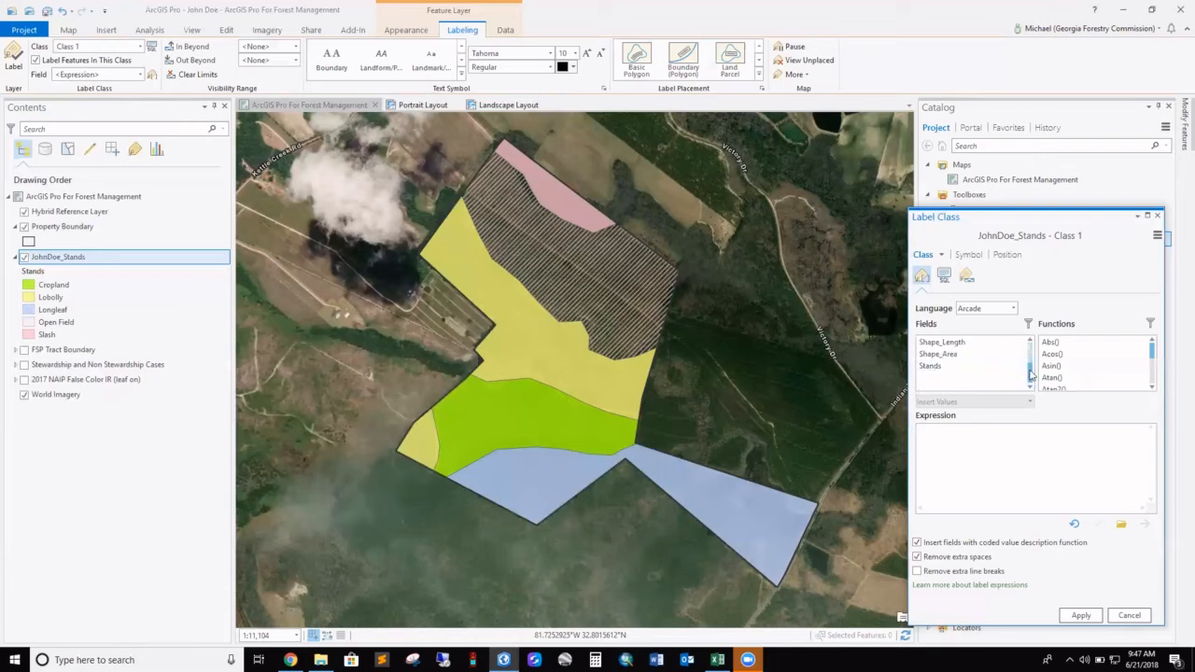
left_click_drag(1031, 374, 1030, 354)
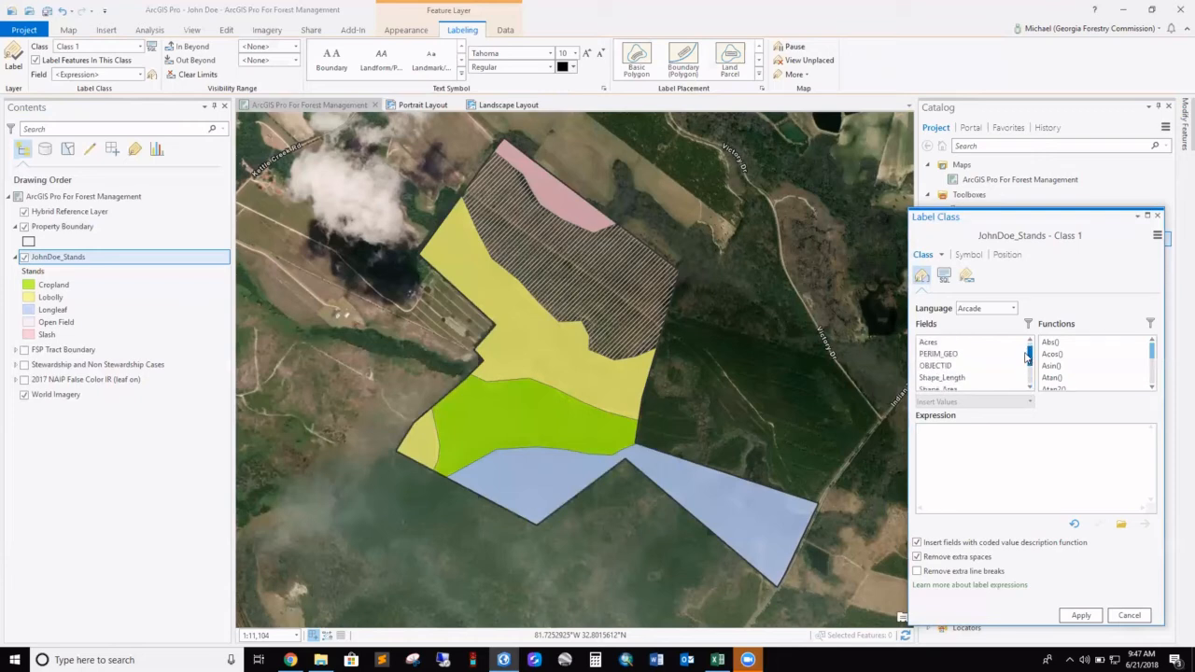
double_click(962, 343)
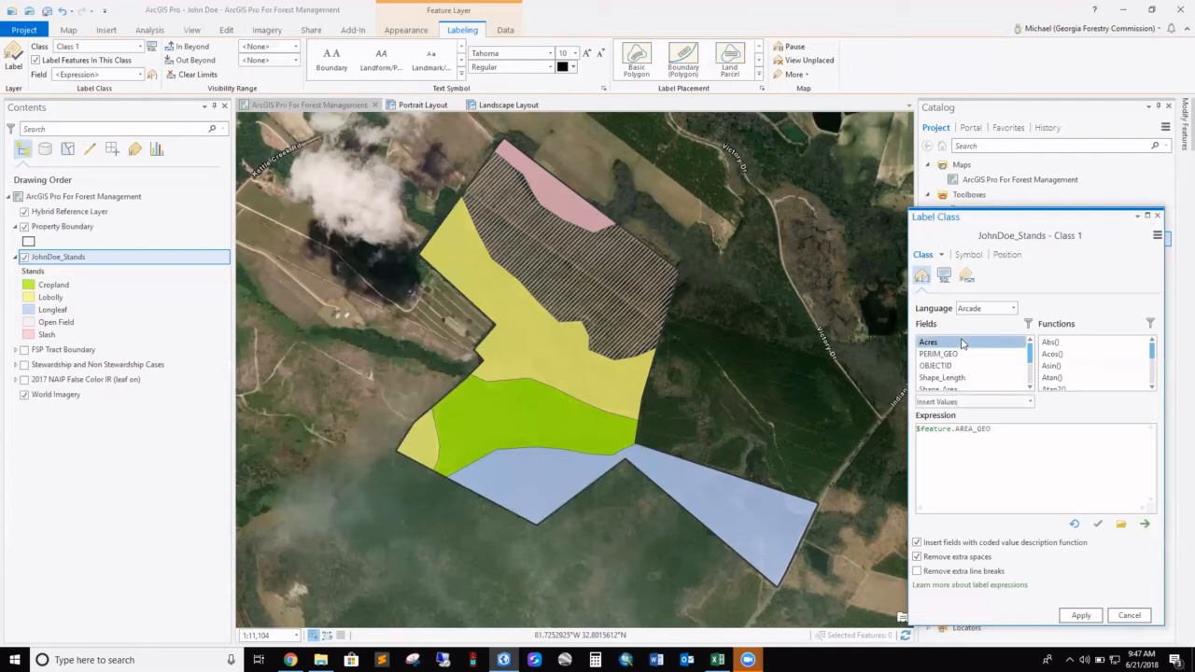
Look through the list of Arcade functions for one that rounds the acreage in the label expression
left_click(1154, 371)
left_click(1156, 371)
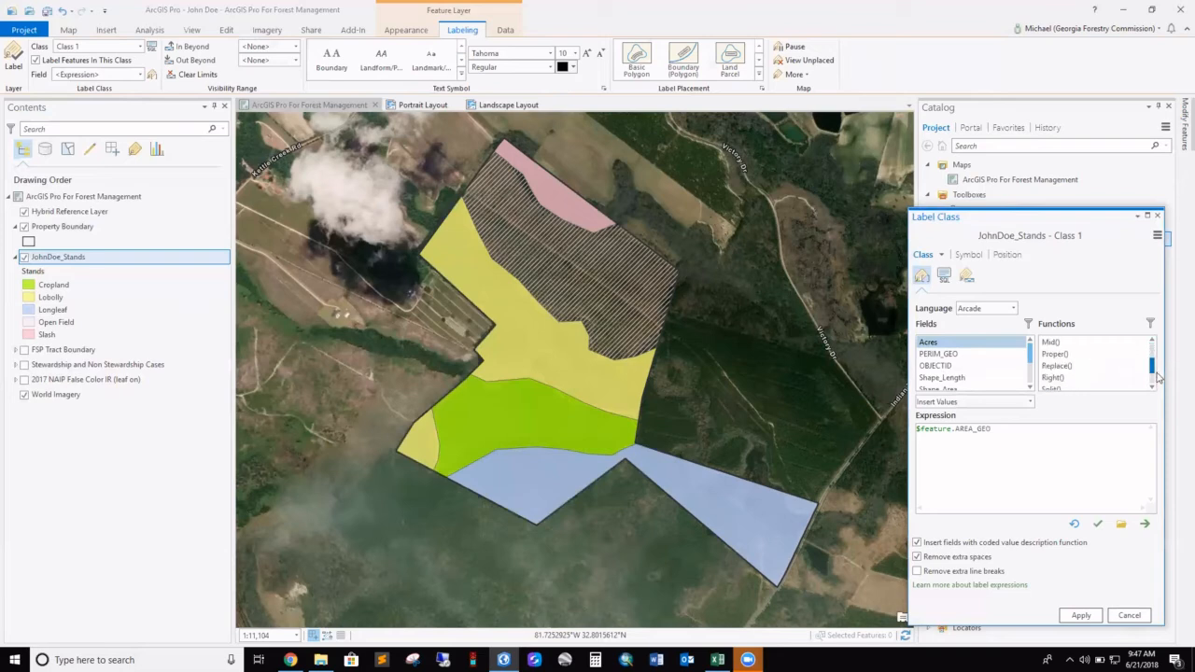
left_click(1155, 374)
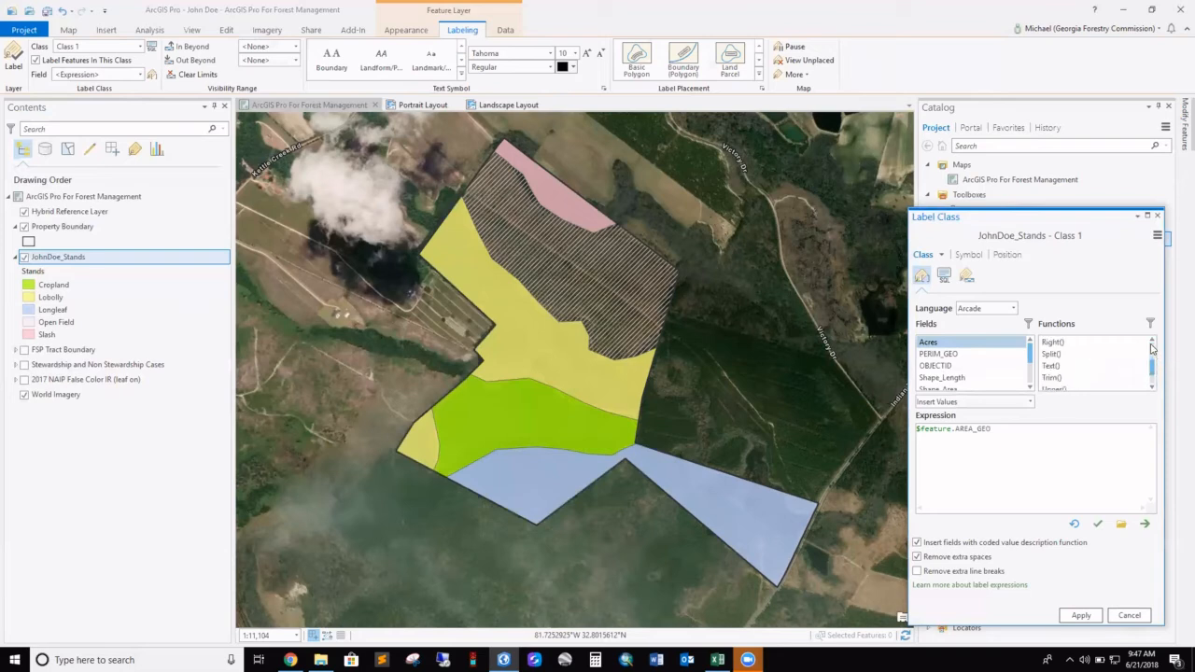
left_click(1152, 342)
left_click(1152, 342)
left_click(1152, 342)
left_click(1152, 342)
left_click(1152, 341)
left_click(1152, 341)
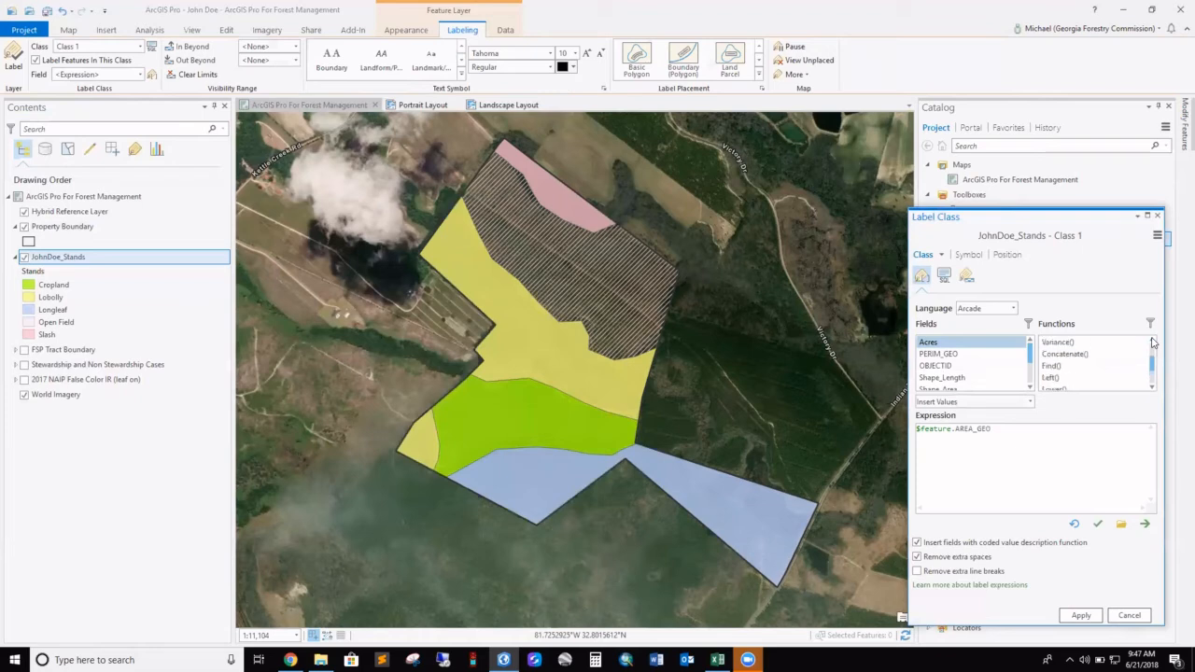
left_click(1152, 342)
left_click(1153, 387)
left_click(1153, 388)
left_click(1153, 387)
left_click(1153, 387)
left_click(1153, 387)
left_click(1153, 388)
left_click(1153, 388)
left_click(1153, 387)
left_click(1153, 387)
left_click(1153, 387)
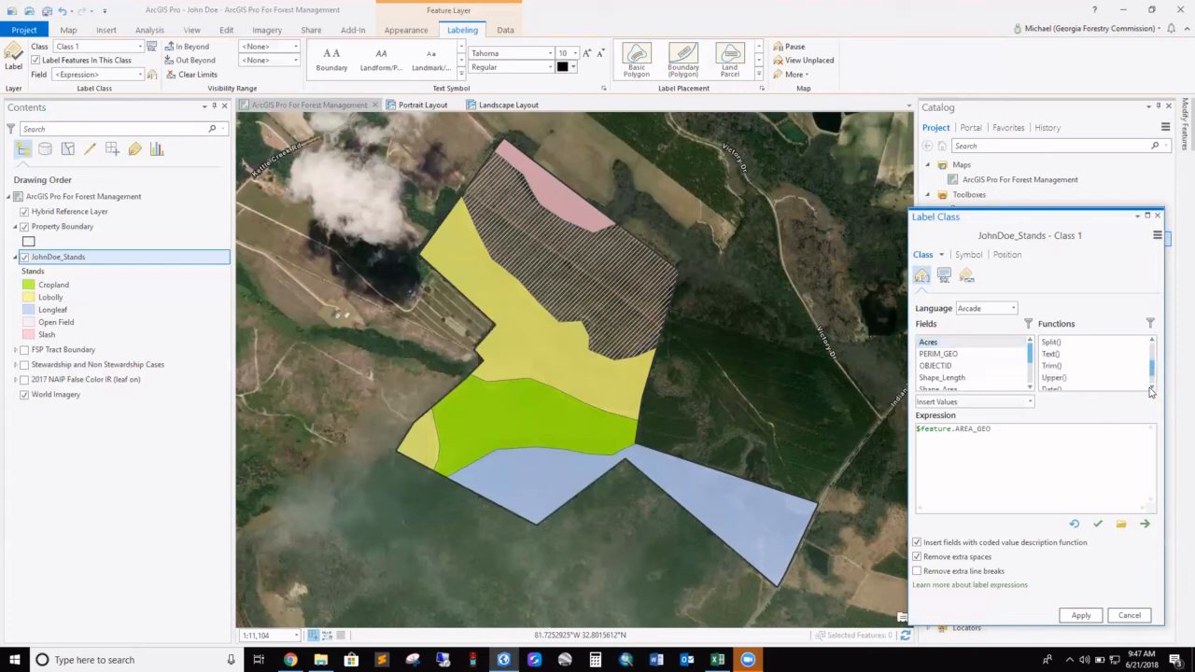
left_click(1153, 387)
left_click(1153, 387)
left_click(1153, 387)
left_click(1152, 387)
left_click(1153, 387)
left_click(1153, 387)
left_click(1153, 387)
left_click(1153, 388)
left_click(1153, 387)
left_click(1153, 388)
left_click(1153, 387)
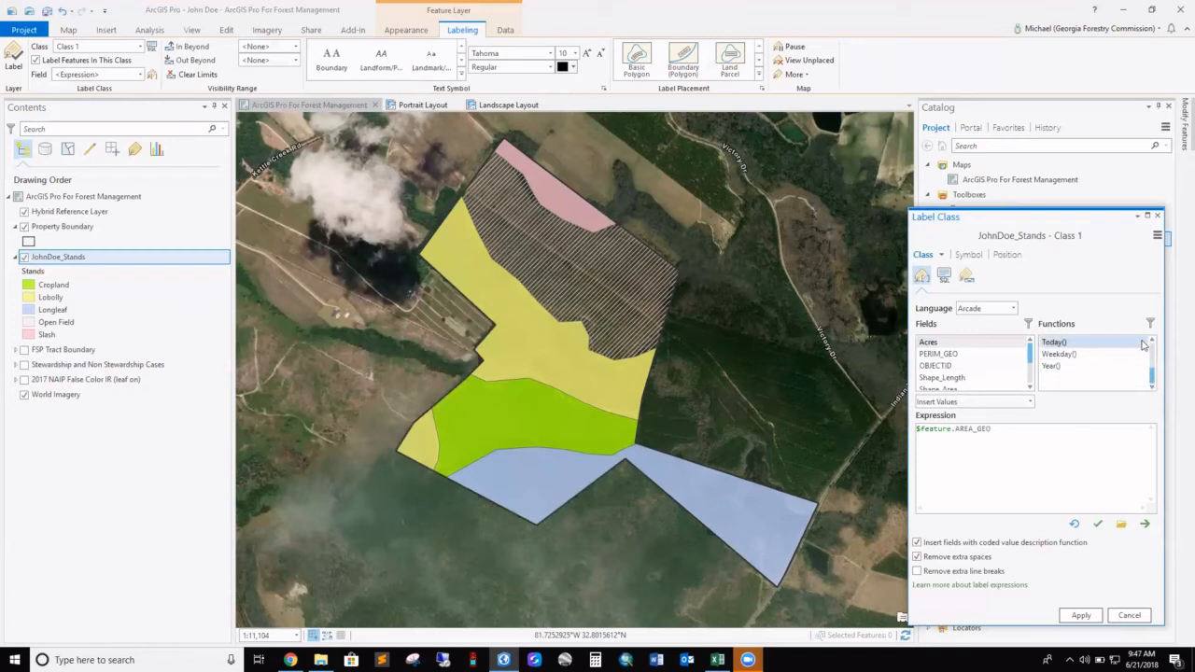
left_click(1153, 343)
left_click(1153, 343)
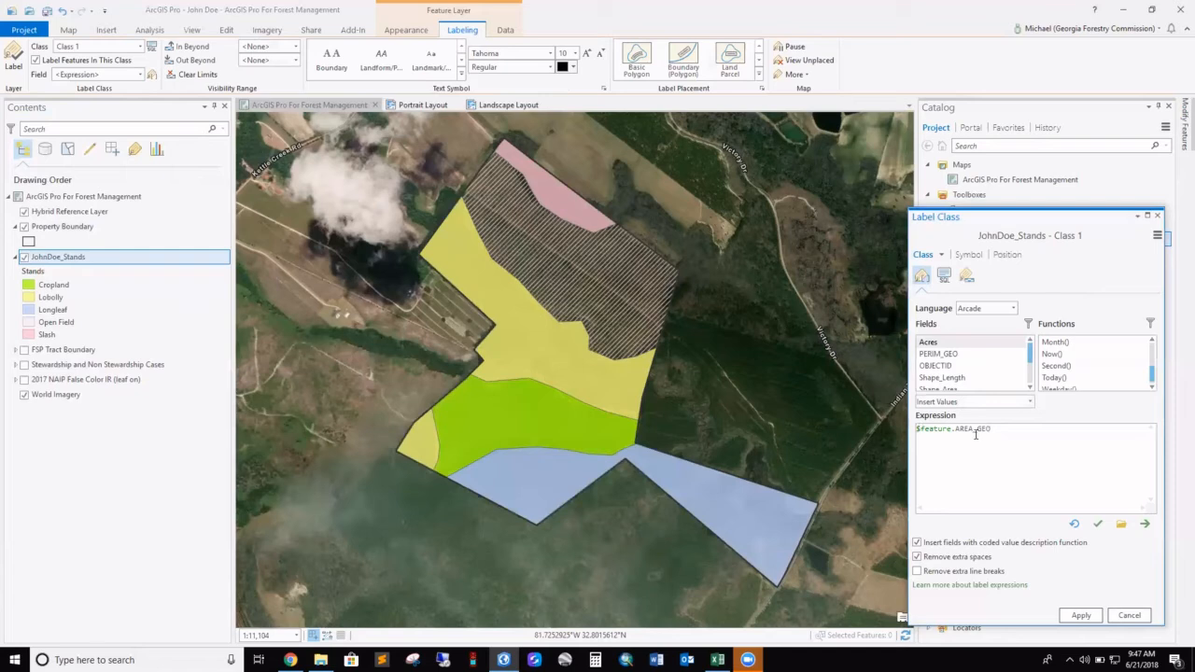
Set the label expression to Round($feature.AREA_GEO,1) + " Acres", apply it and turn on labels for the stands layer
type("Round(")
type("(")
type("cres\"")
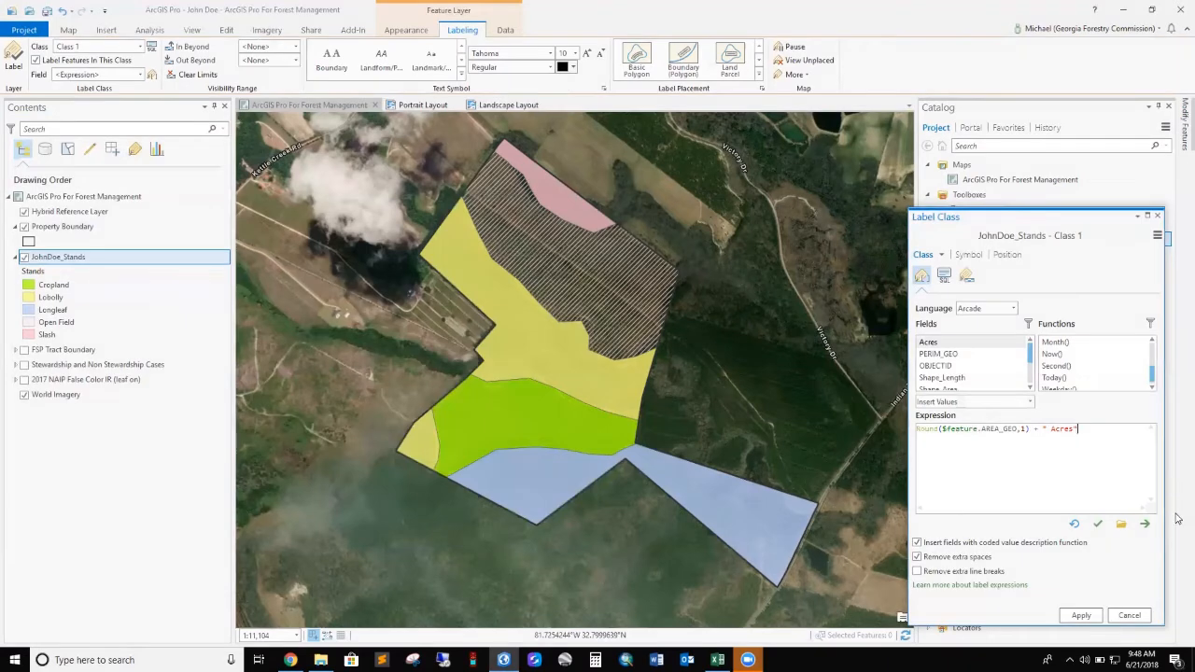
left_click(1081, 616)
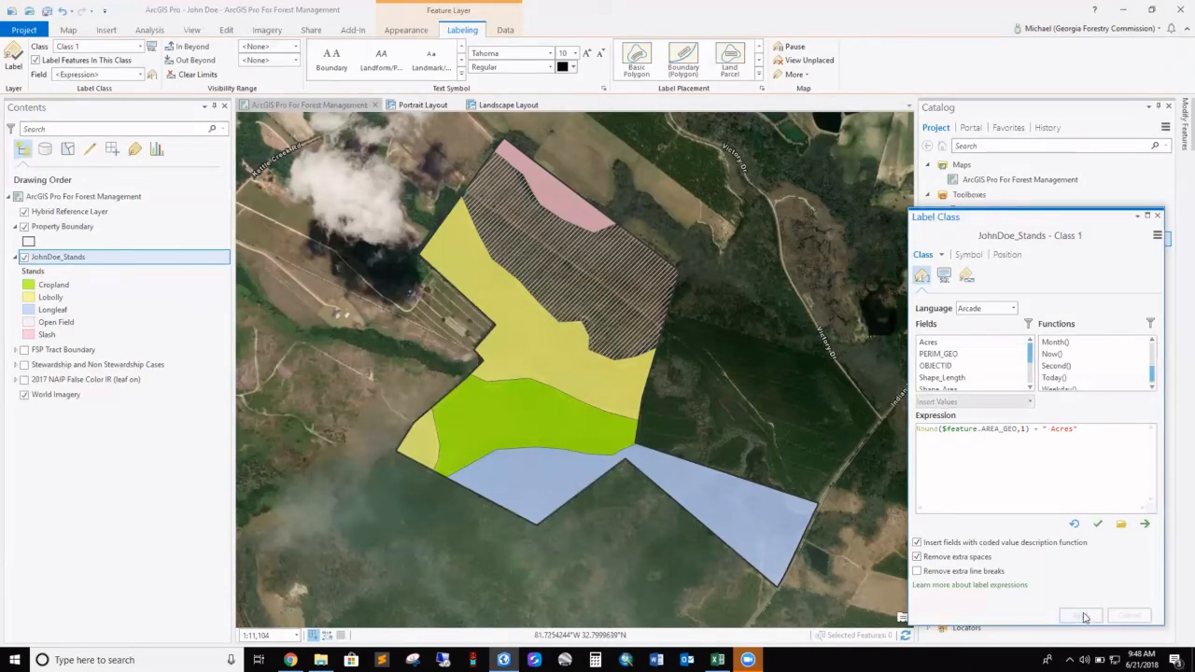
right_click(64, 259)
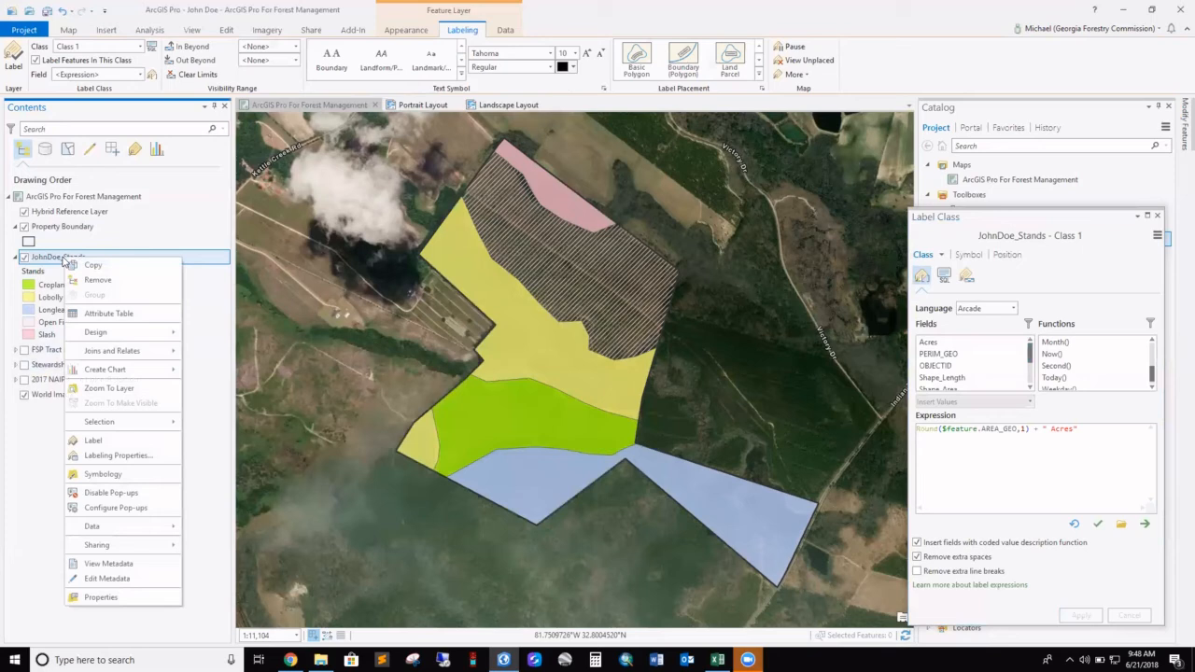
left_click(93, 441)
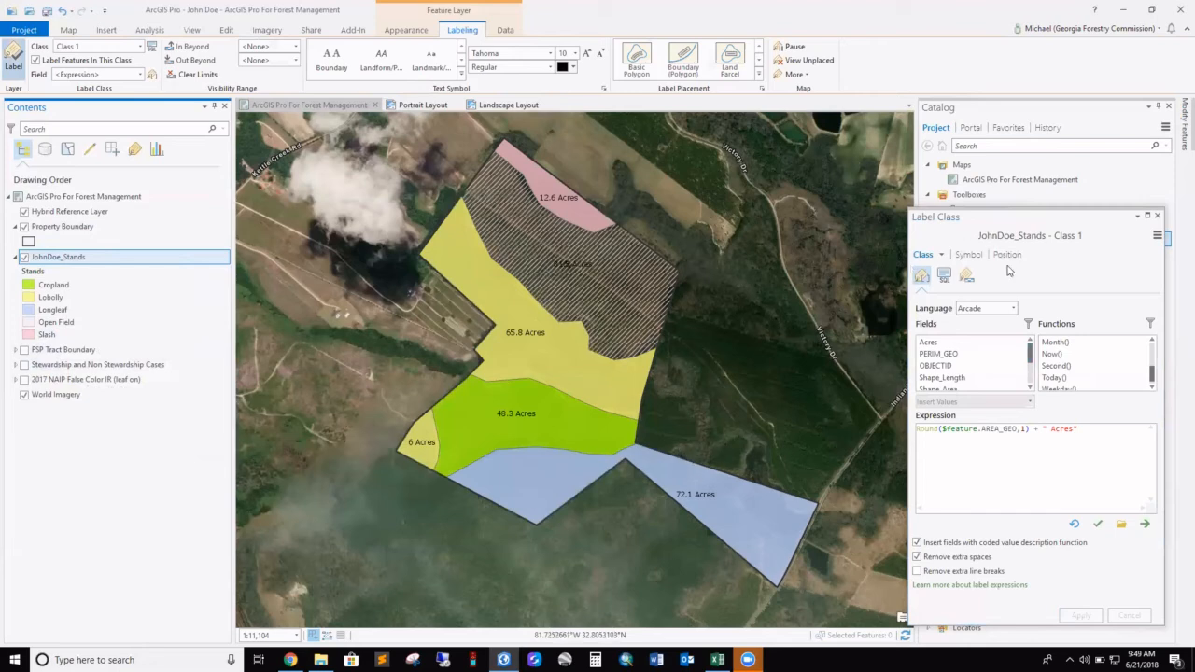
Set the stand labels' text color to white and apply the change
left_click(976, 255)
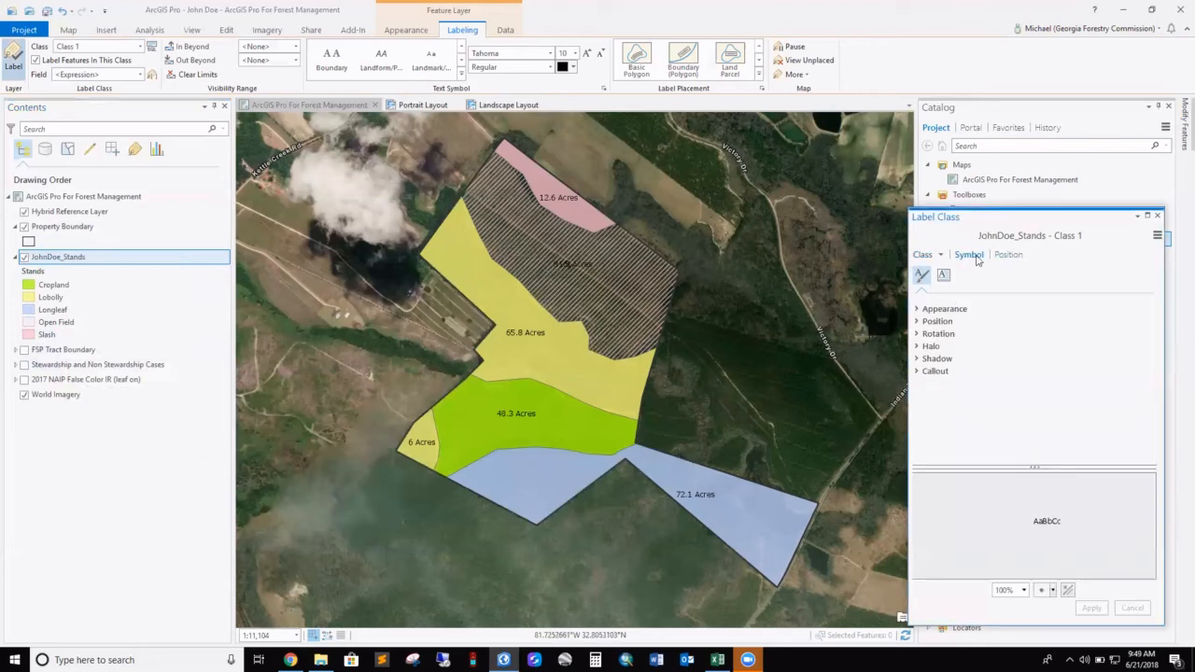
left_click(917, 311)
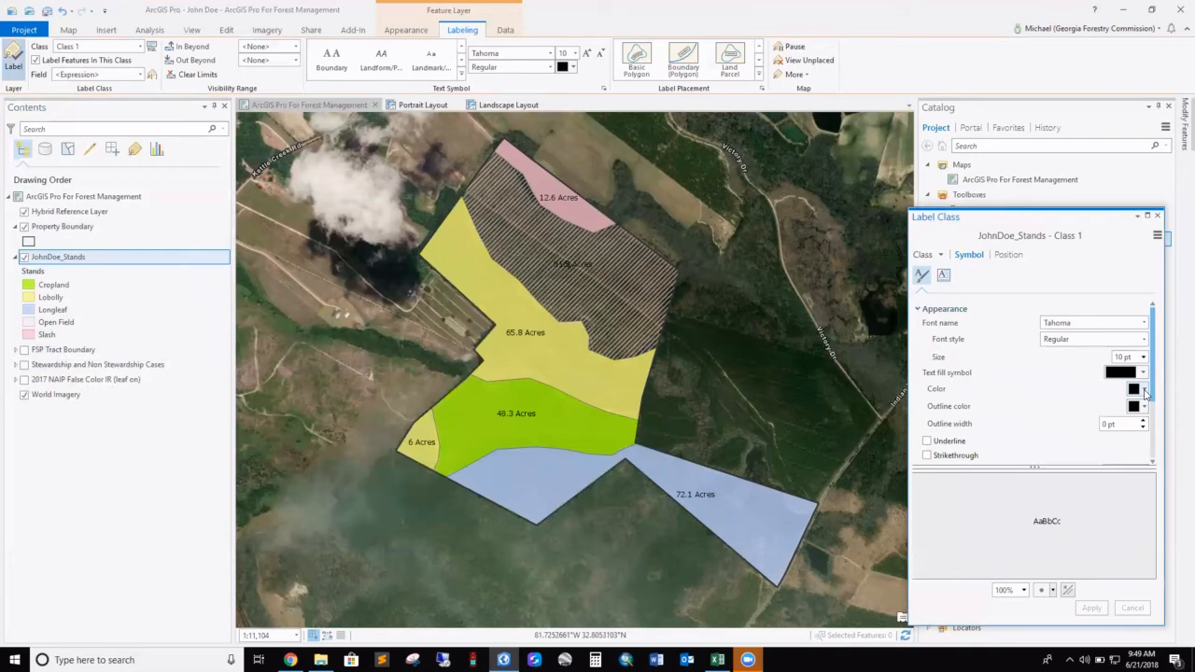
left_click(1145, 390)
left_click(1046, 434)
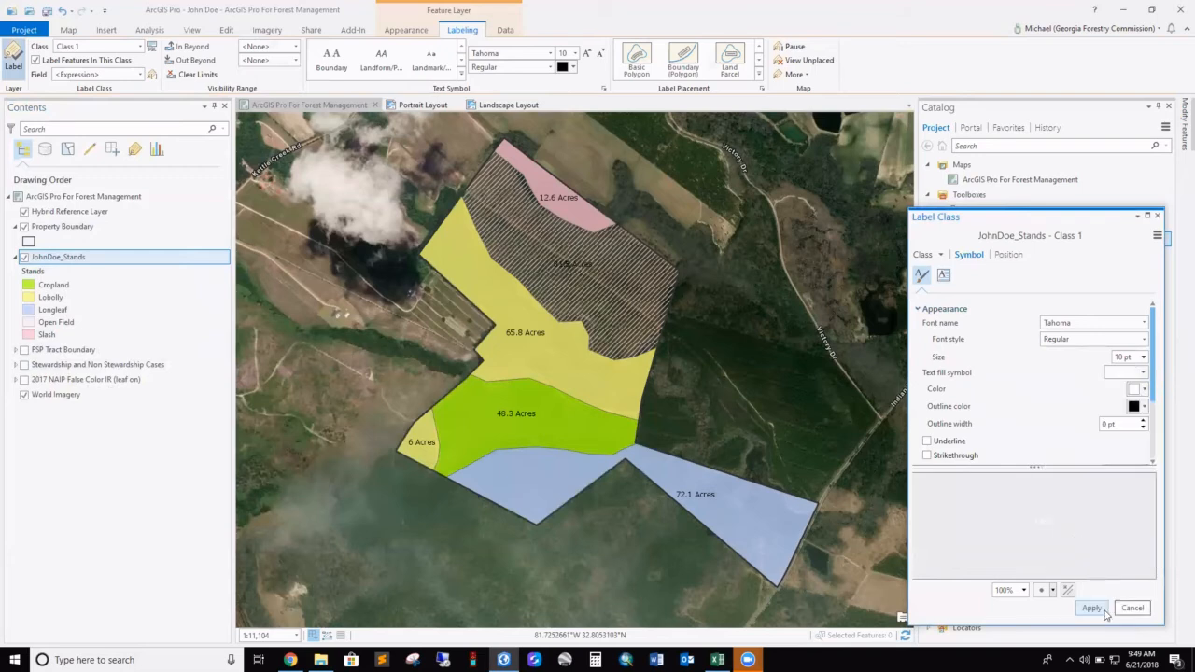
left_click(1092, 608)
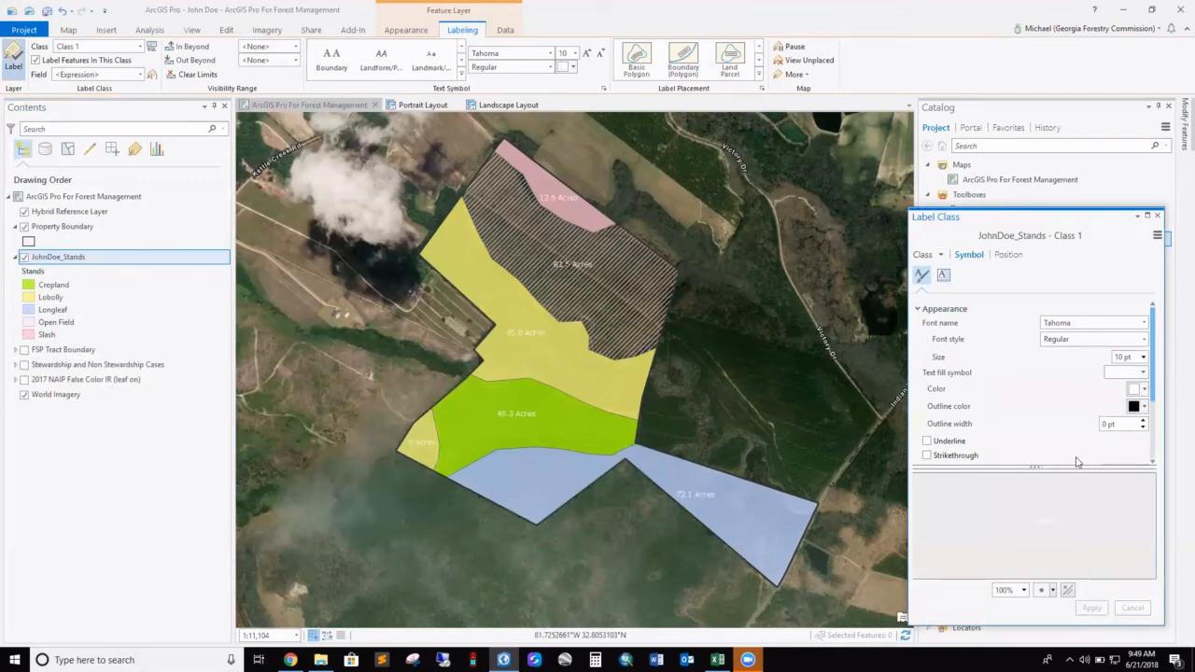
Try a white halo symbol on the stand labels, switch back to no halo symbol and apply
scroll(1060, 443, "down", 1)
scroll(1061, 444, "down", 1)
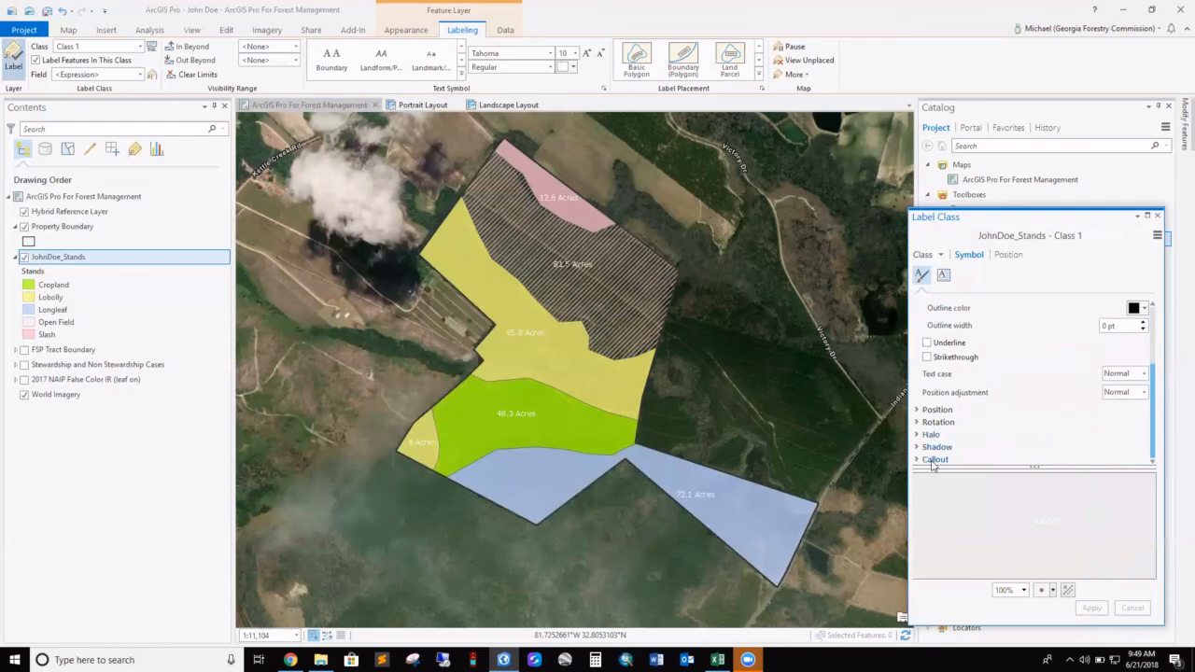
left_click(918, 435)
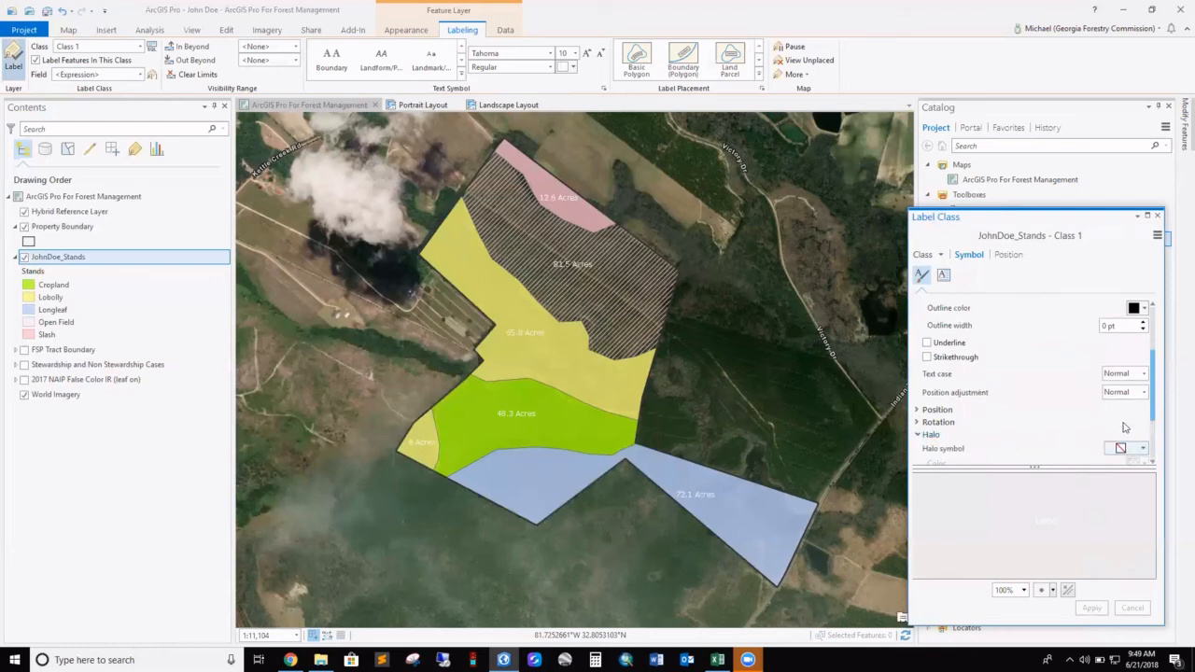
scroll(1126, 429, "down", 1)
left_click(1140, 391)
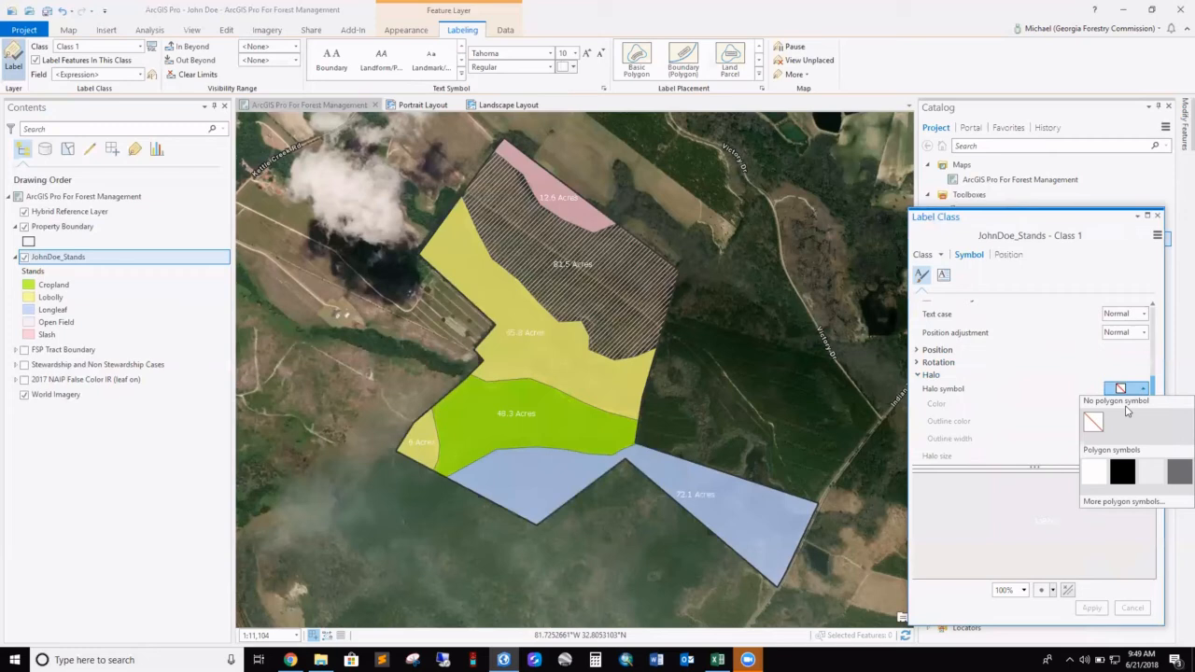
left_click(1095, 473)
left_click(1140, 404)
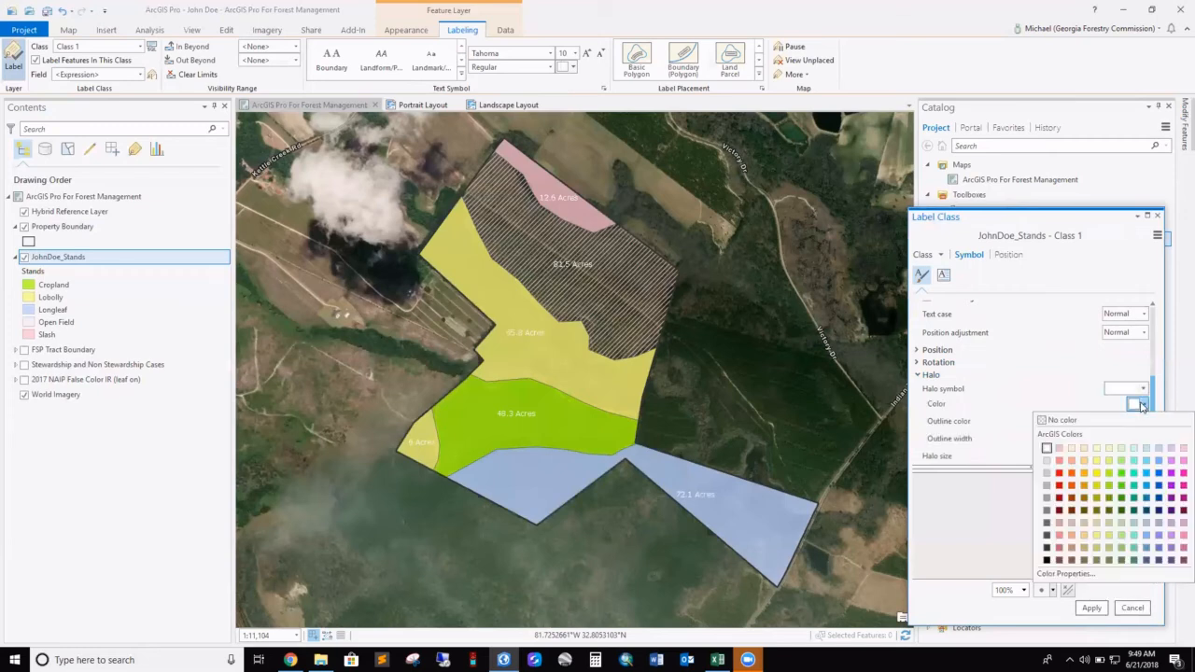
left_click(1140, 404)
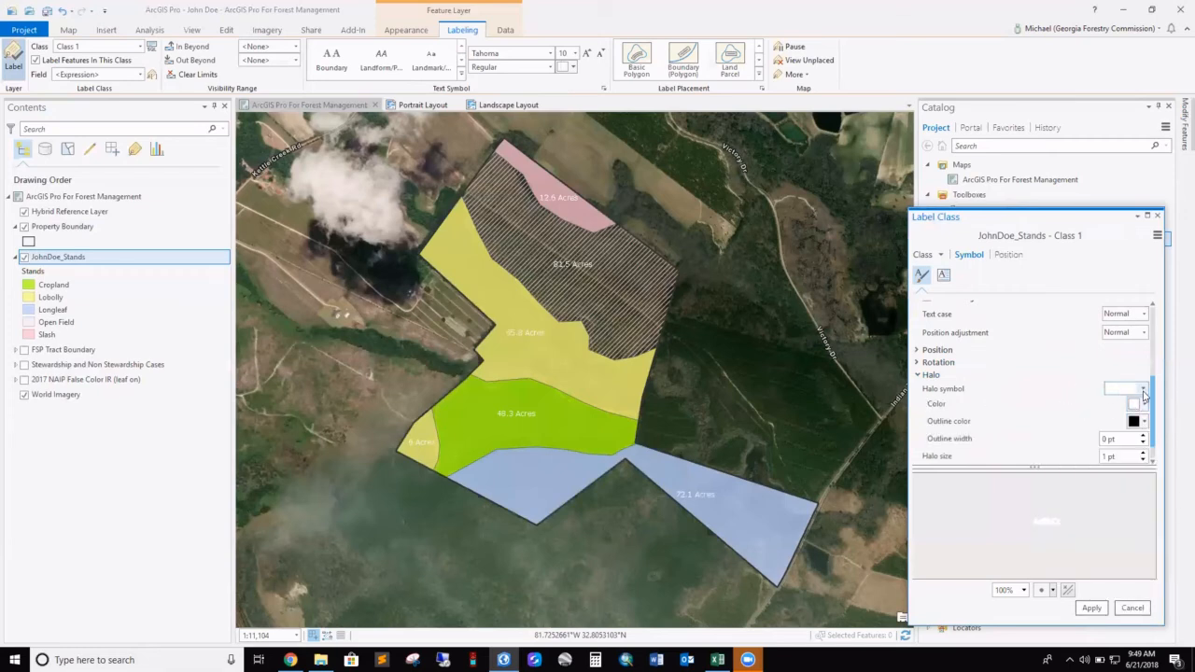
left_click(1145, 394)
left_click(1093, 426)
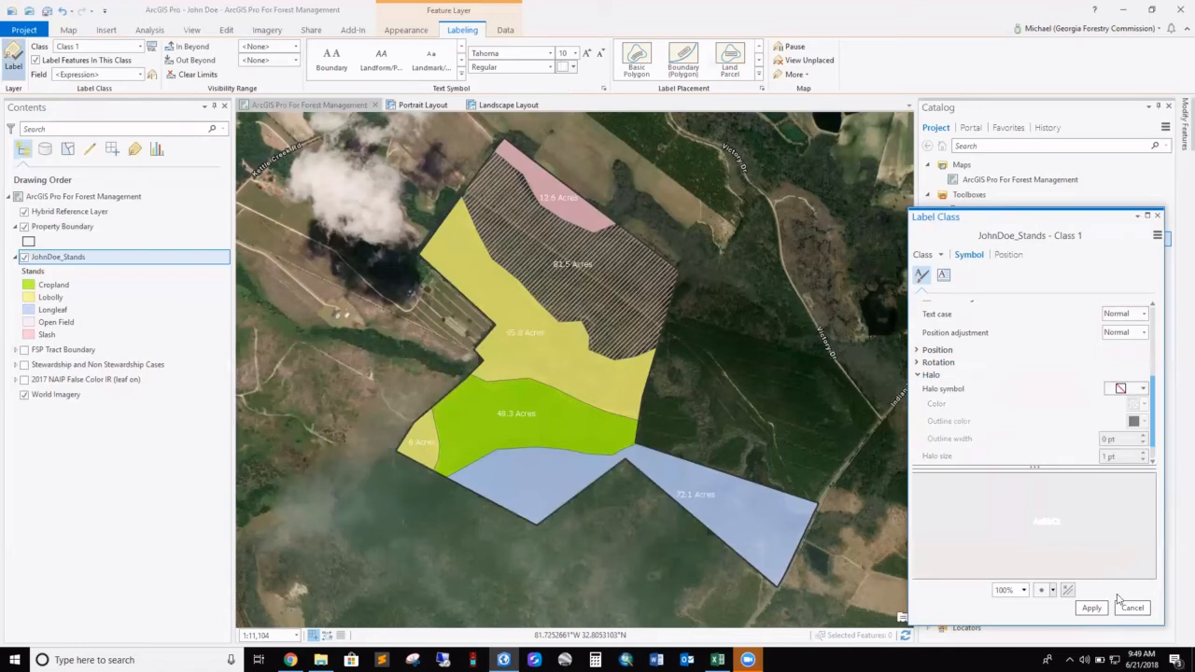
left_click(1092, 608)
Set the stand labels' text color to black, give them a white halo symbol and apply the formatting
scroll(1113, 383, "up", 5)
left_click(1145, 390)
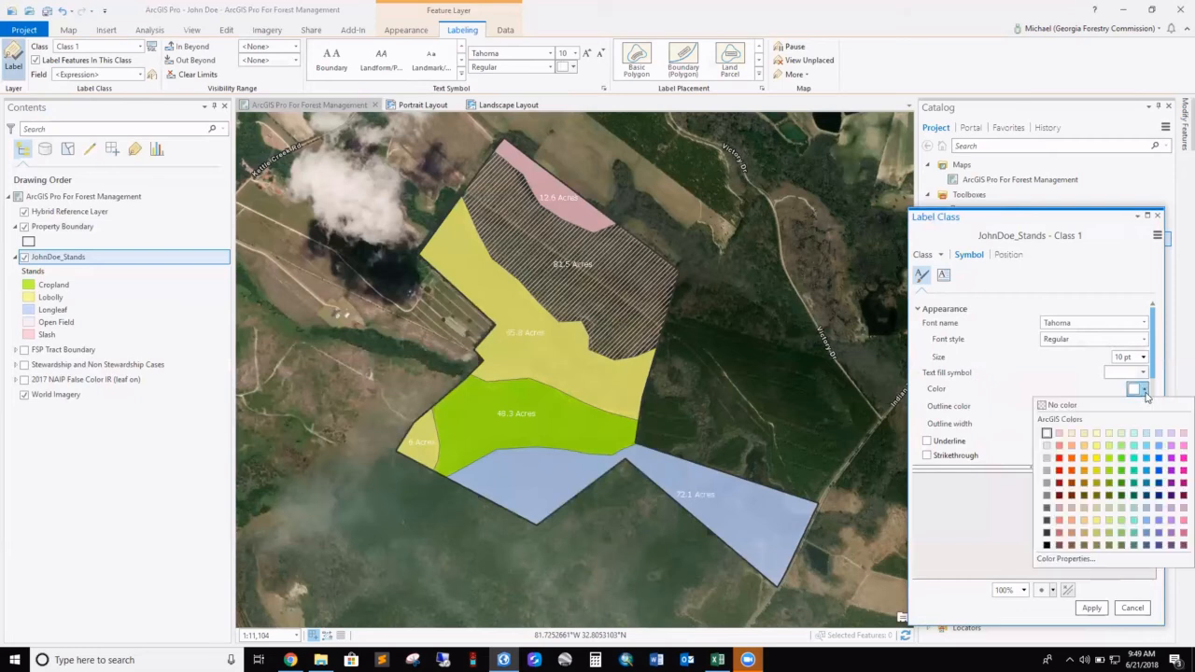
left_click(1047, 544)
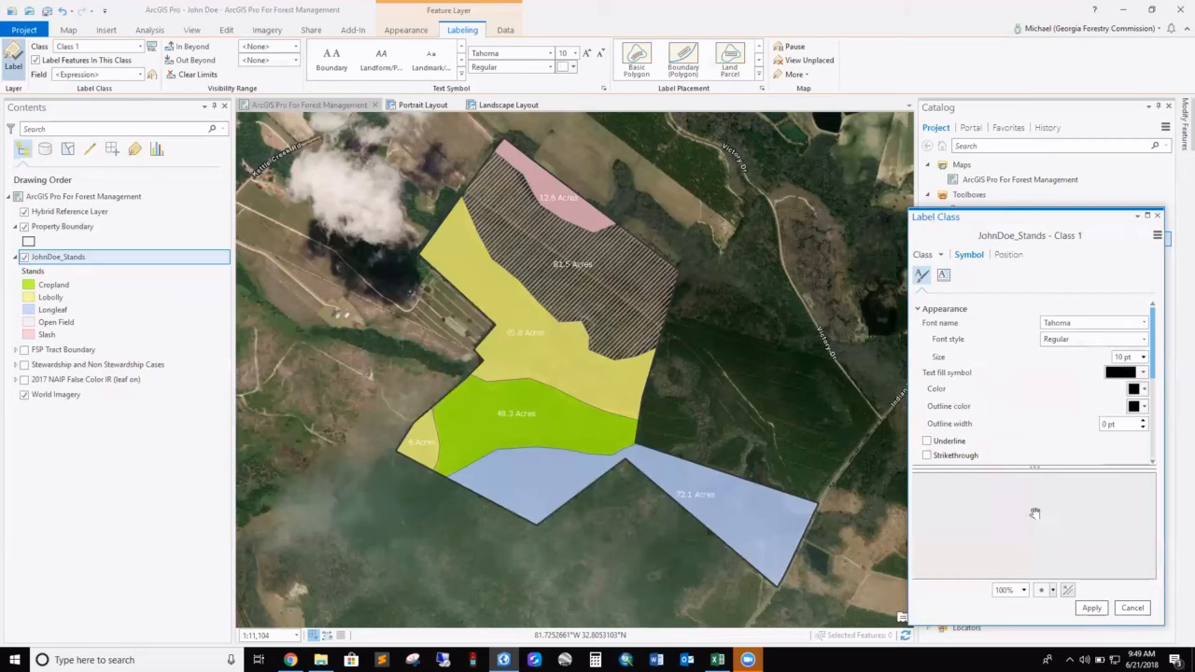
scroll(1105, 415, "down", 5)
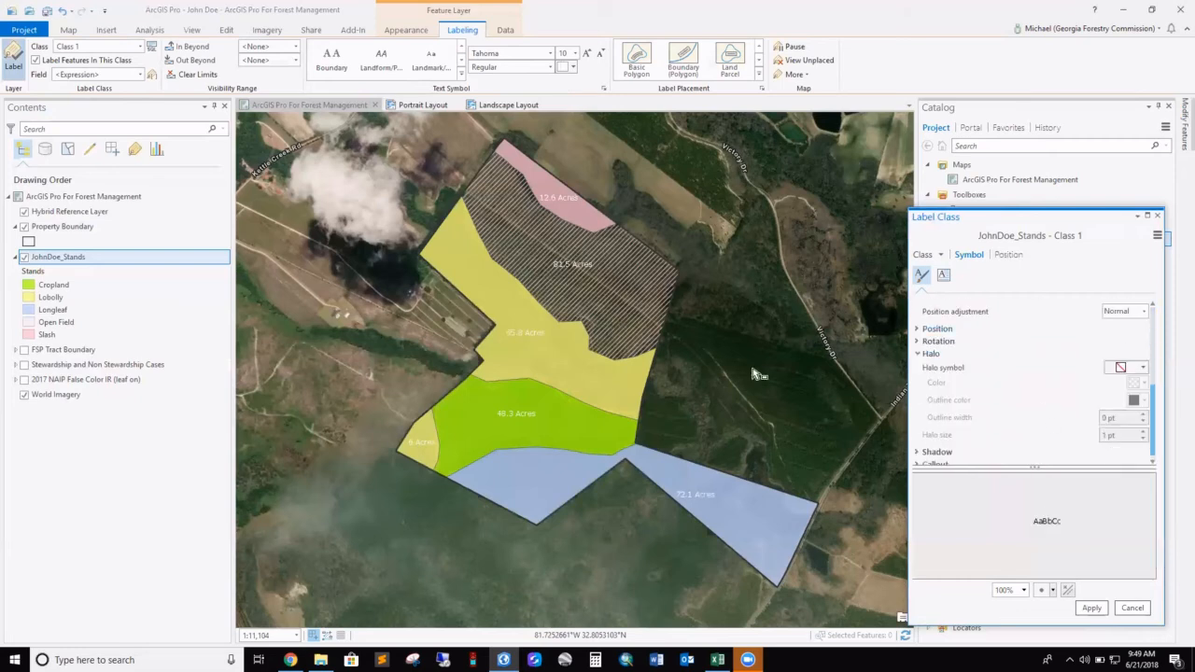
scroll(1036, 411, "down", 1)
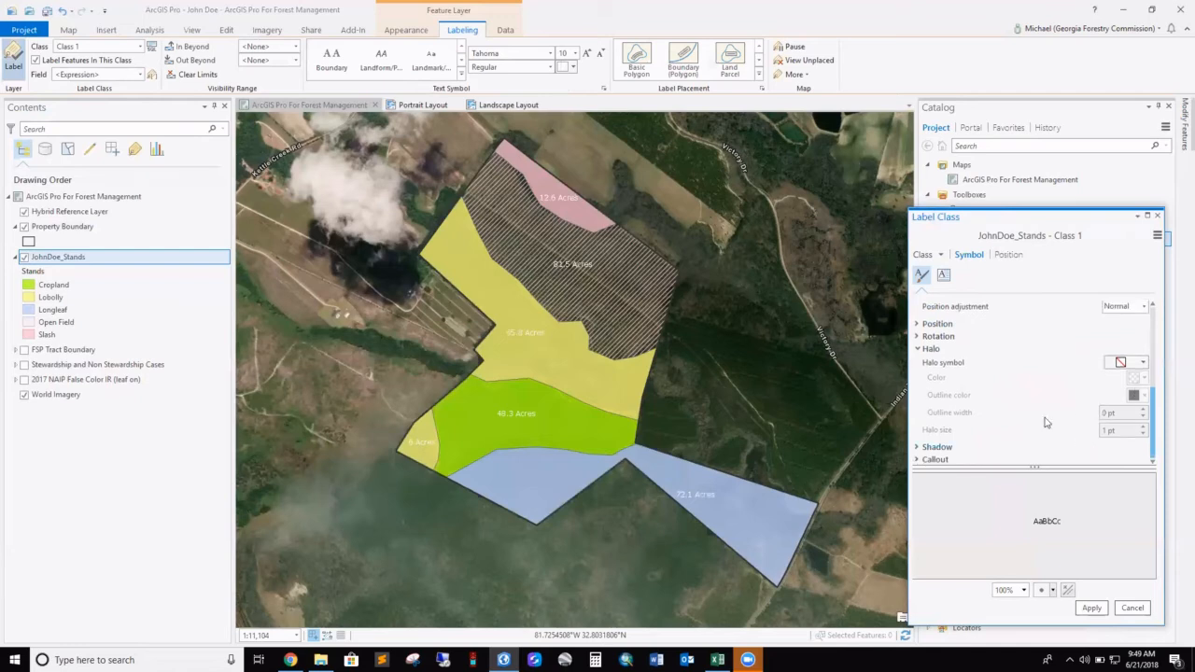
scroll(1050, 425, "up", 1)
left_click(1140, 396)
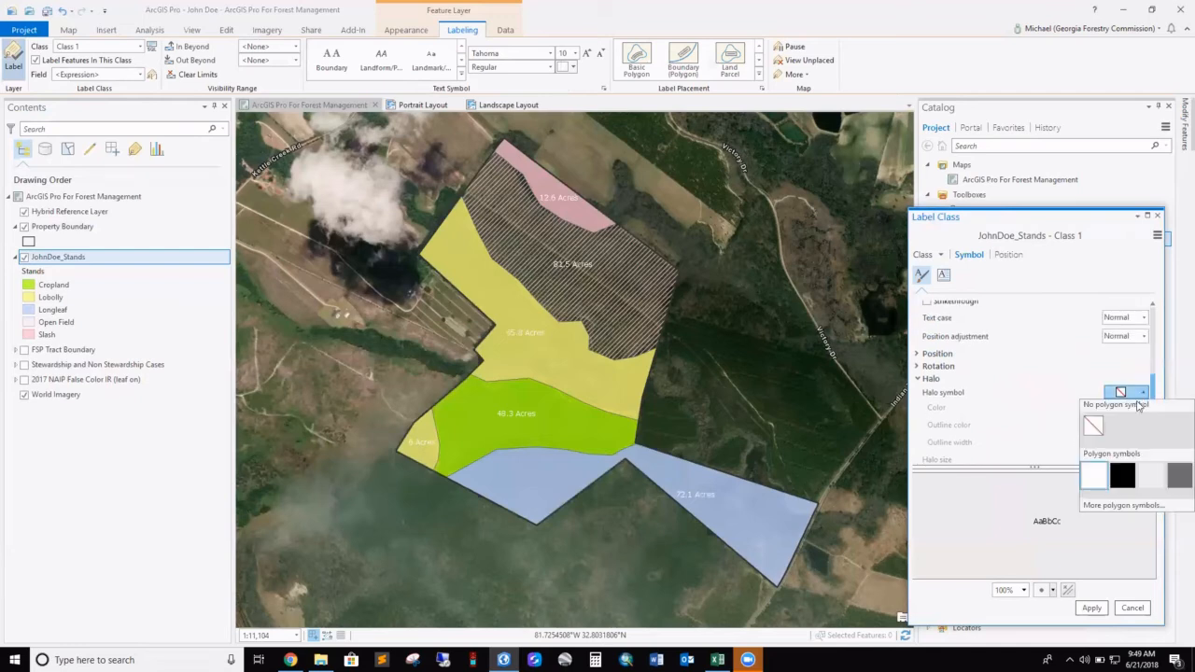
left_click(1103, 481)
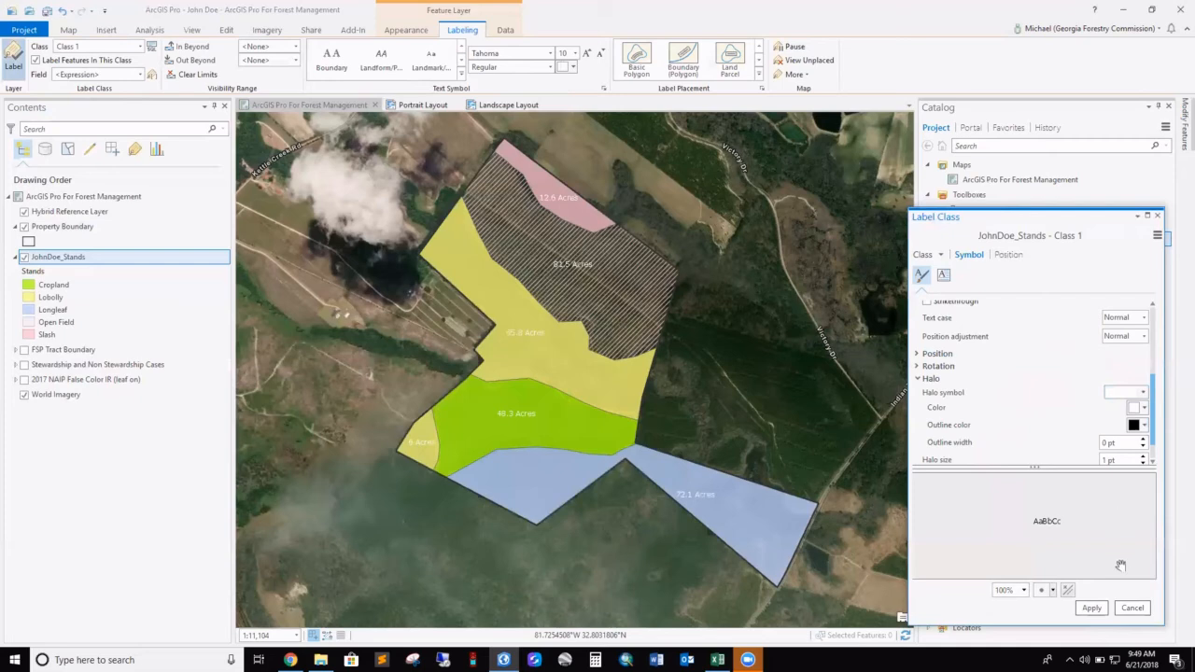
left_click(1092, 608)
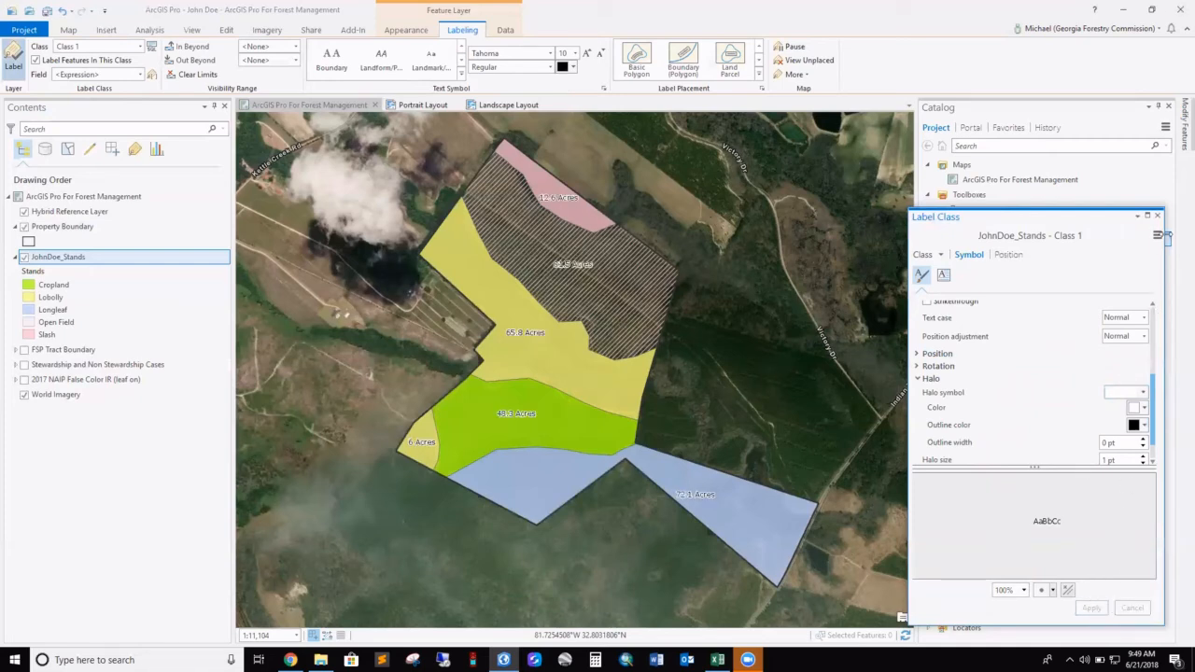
Close the label class settings and rename the stands layer to Stands in its layer properties
left_click(1158, 216)
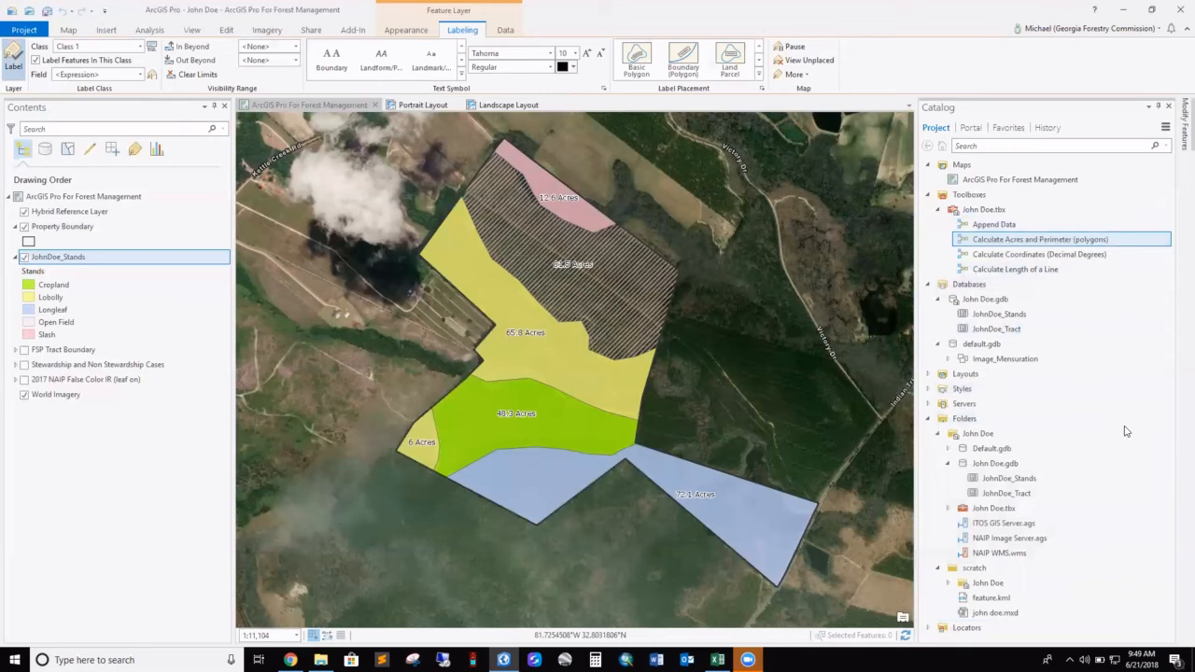
left_click(60, 259)
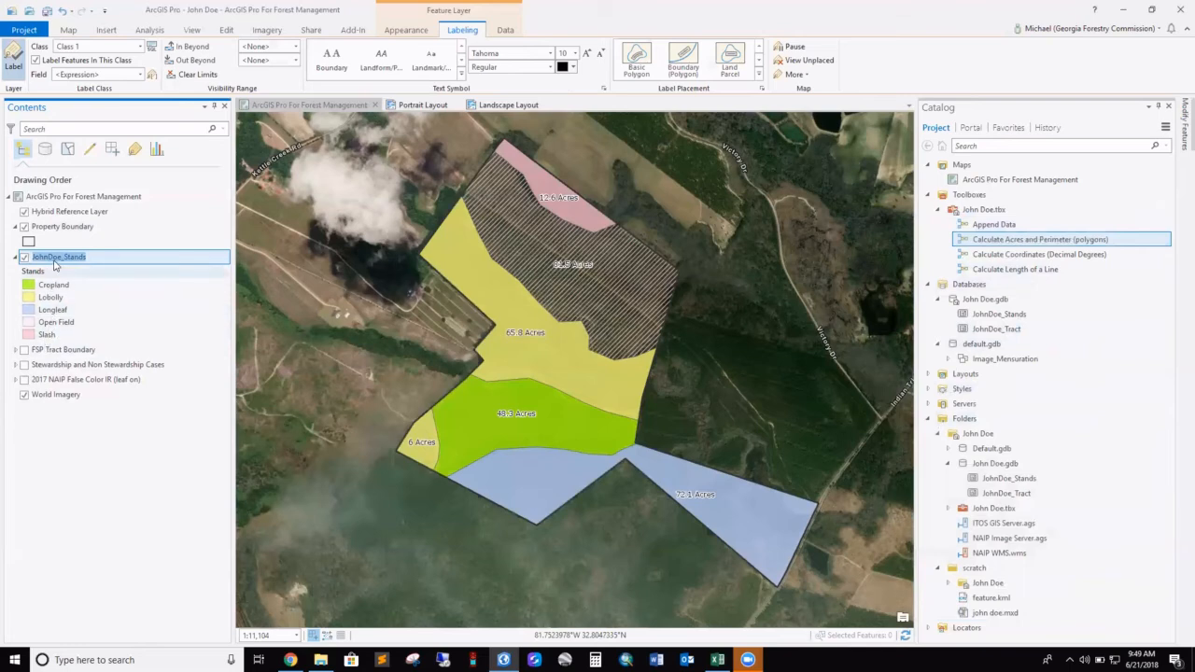
left_click(89, 462)
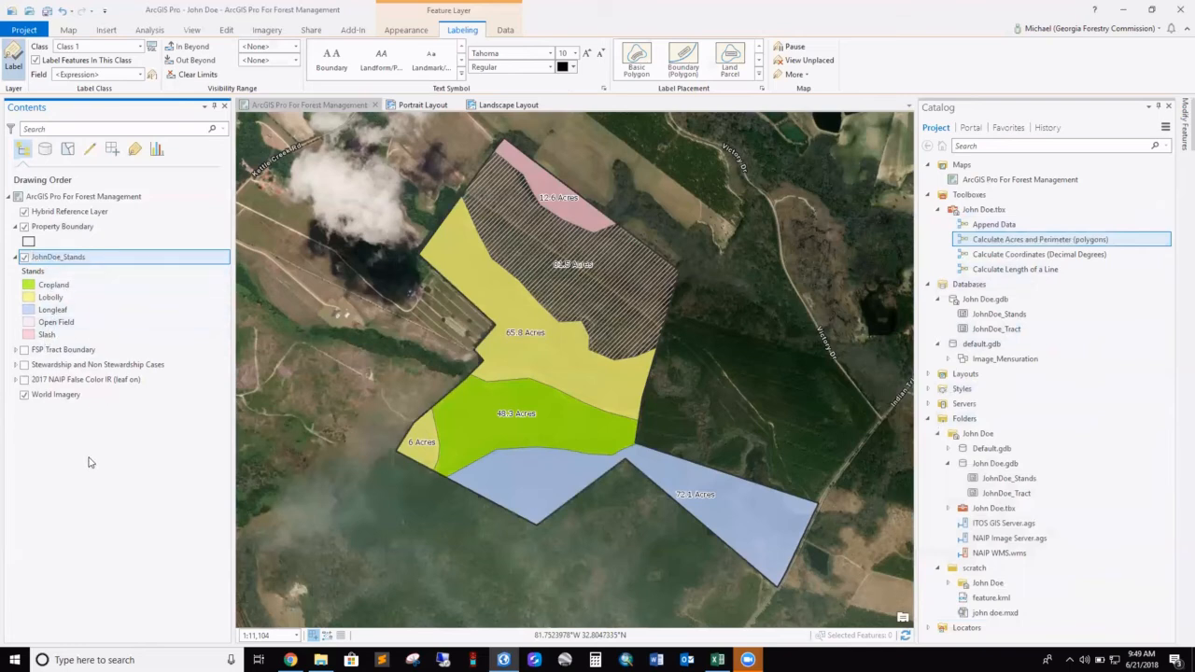
right_click(91, 258)
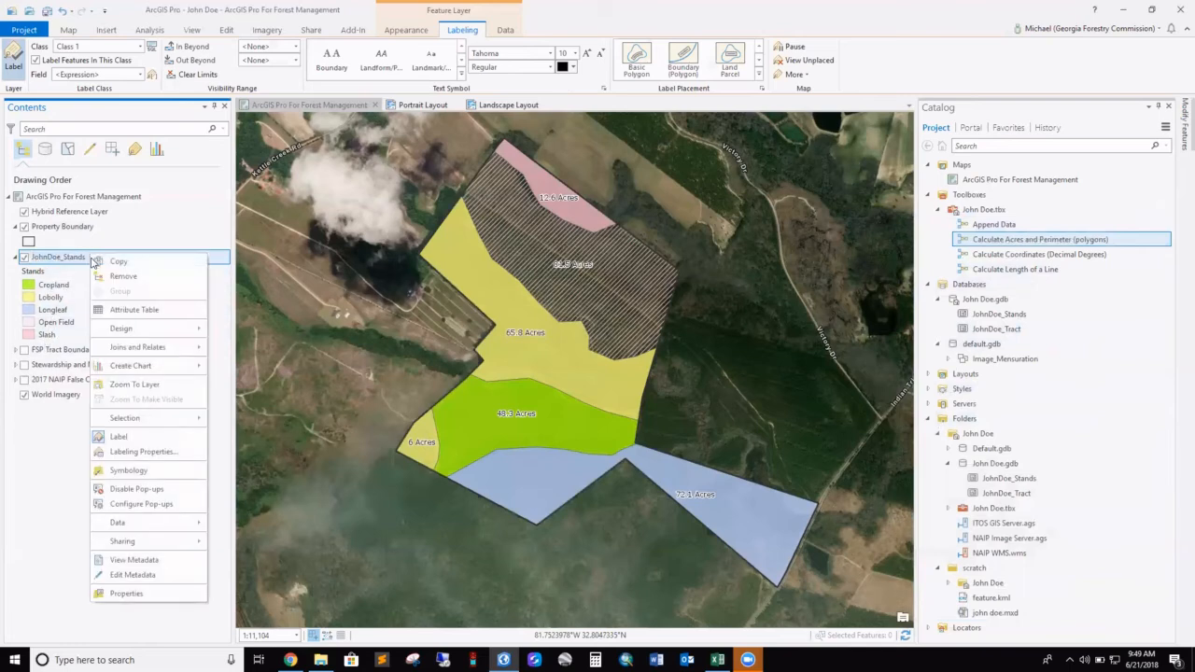
left_click(128, 594)
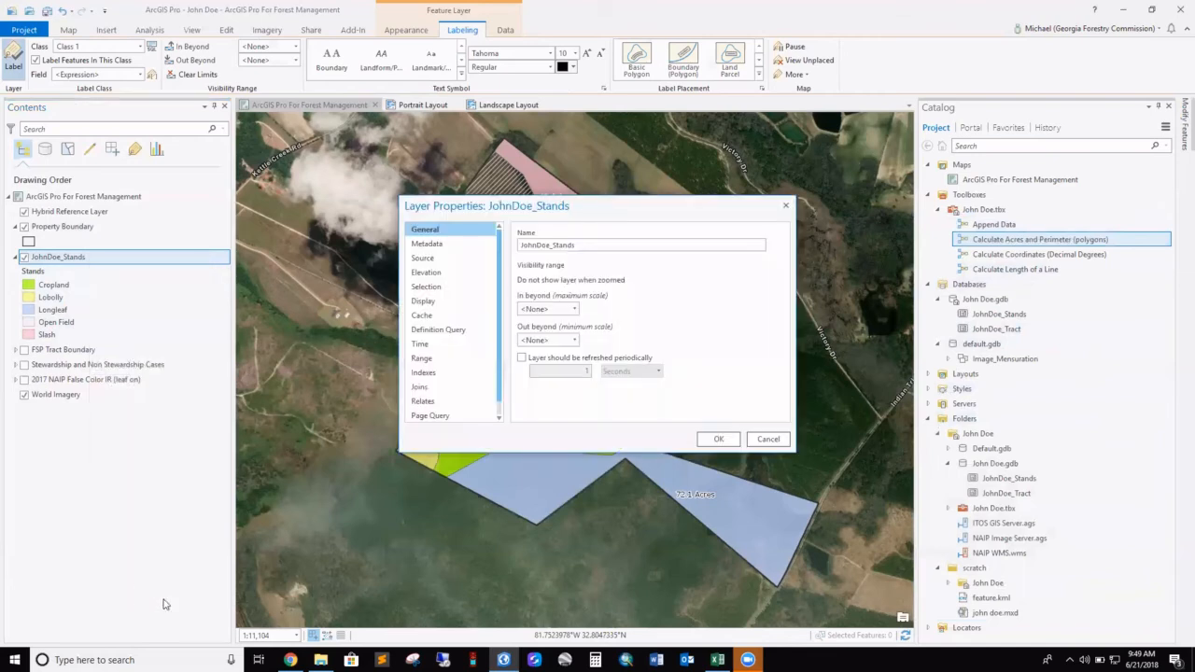
left_click(520, 246, "shift")
key("BackSpace")
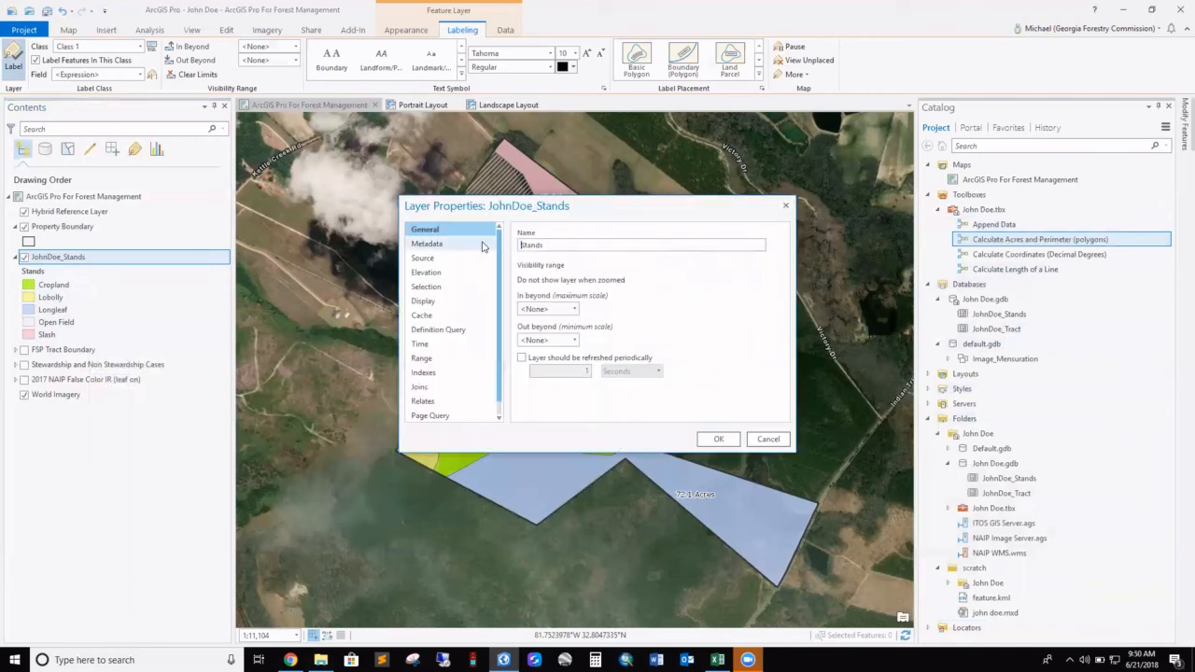
left_click(719, 439)
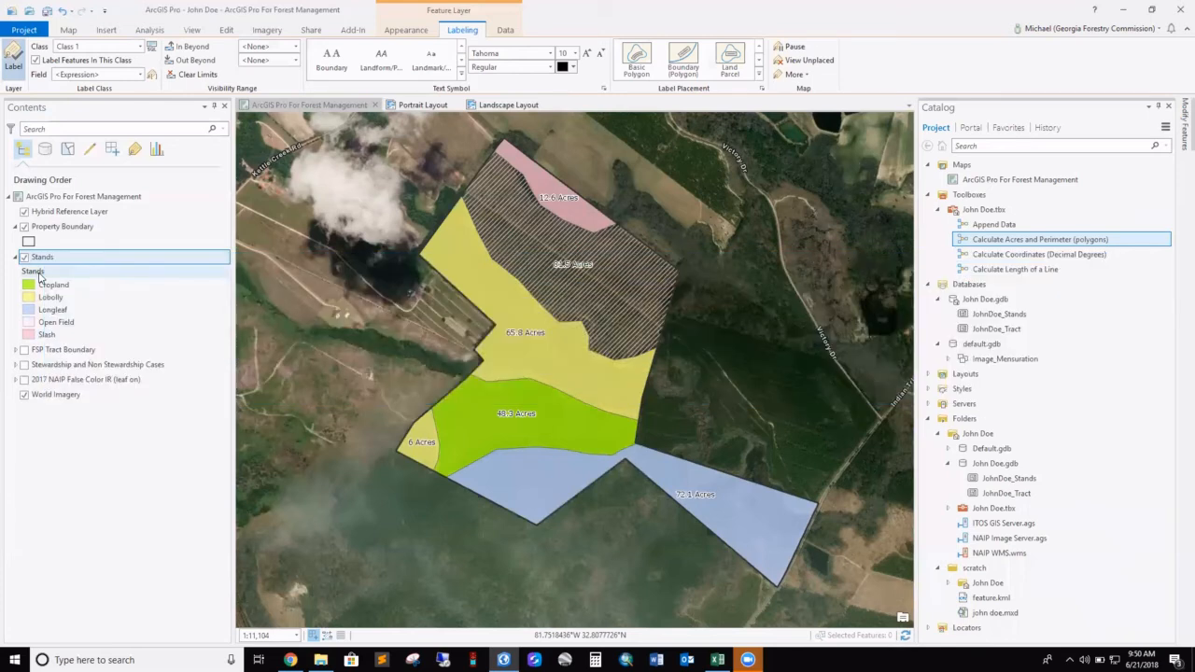
Insert a map frame of the ArcGIS Pro For Forest Management map into the Portrait Layout
left_click(416, 105)
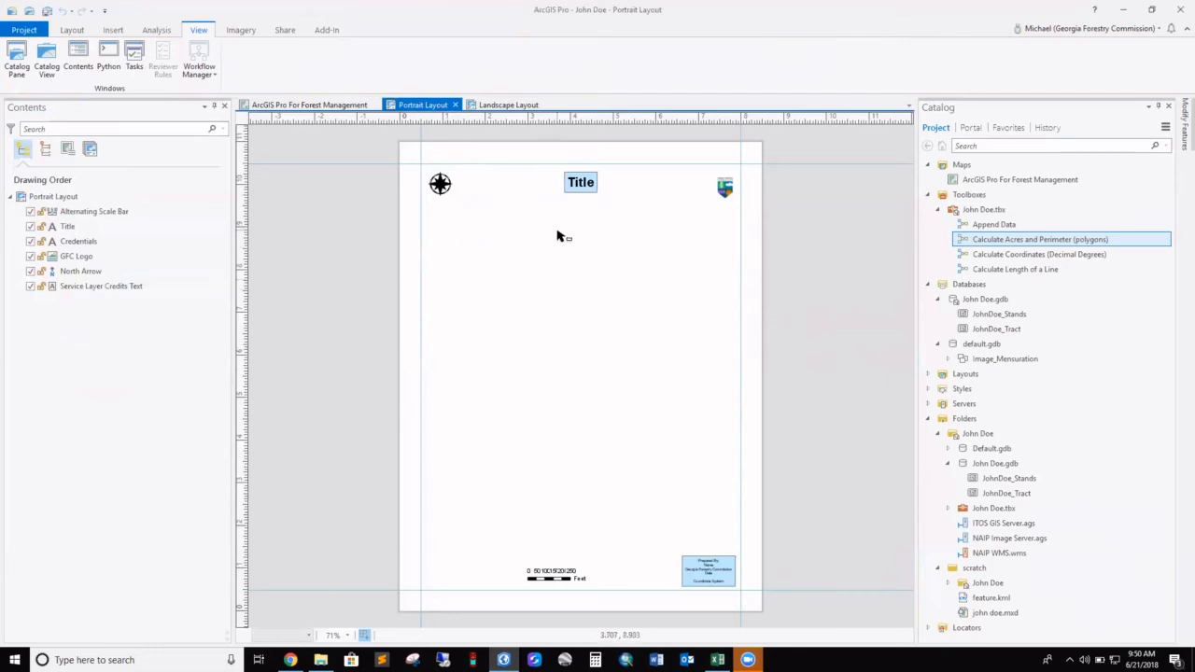
left_click(118, 32)
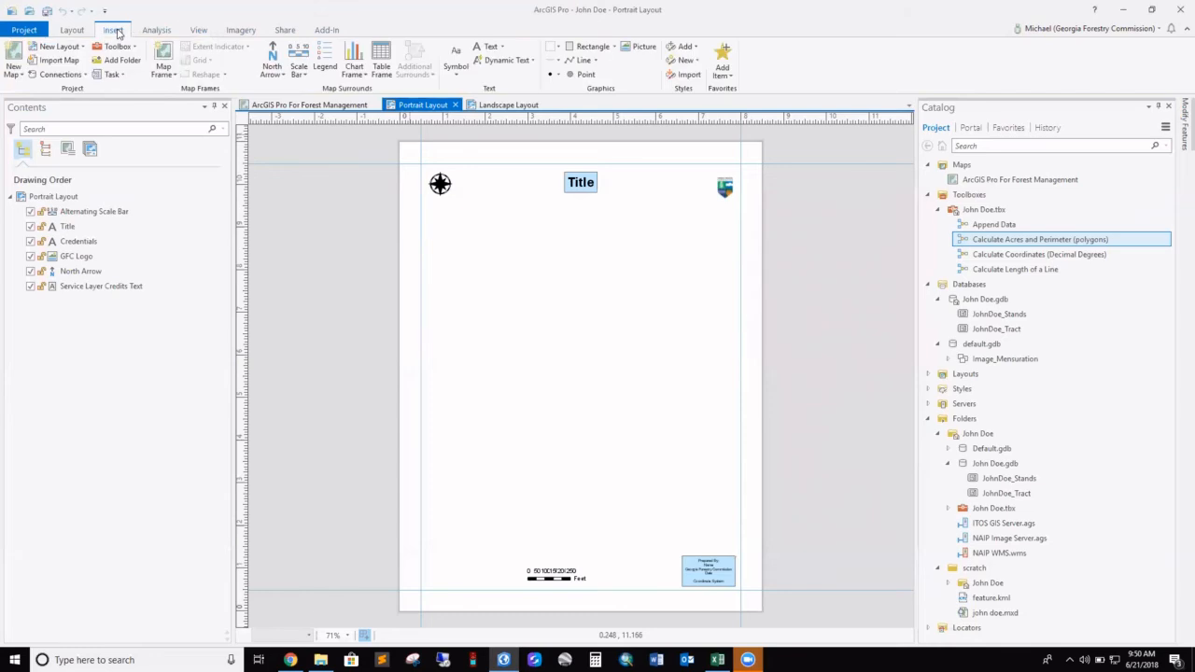
left_click(172, 75)
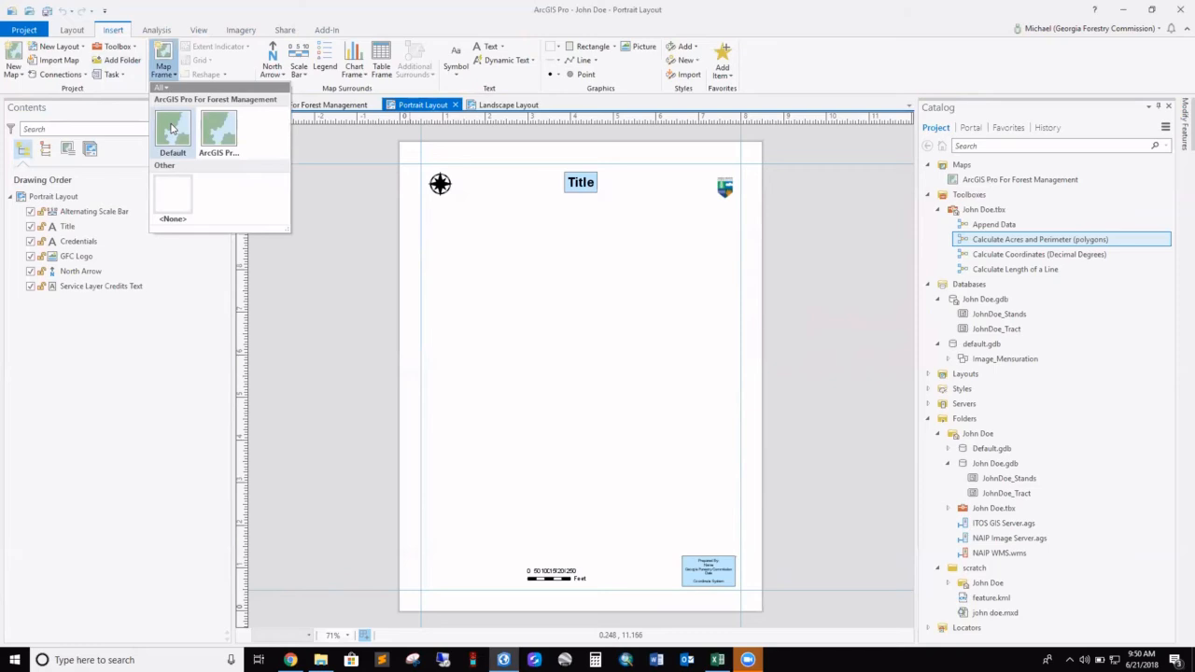
left_click(220, 129)
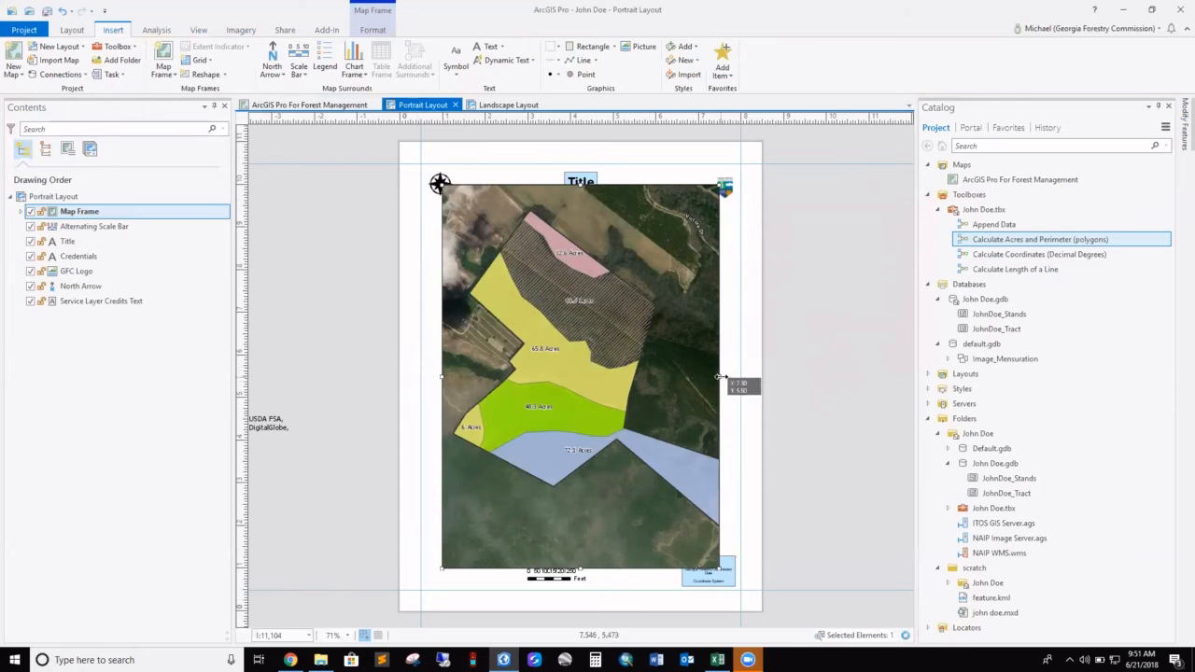
Stretch the map frame's four edges to the page's margin guides and place it beneath all other layout elements in the drawing order
left_click_drag(721, 377, 740, 377)
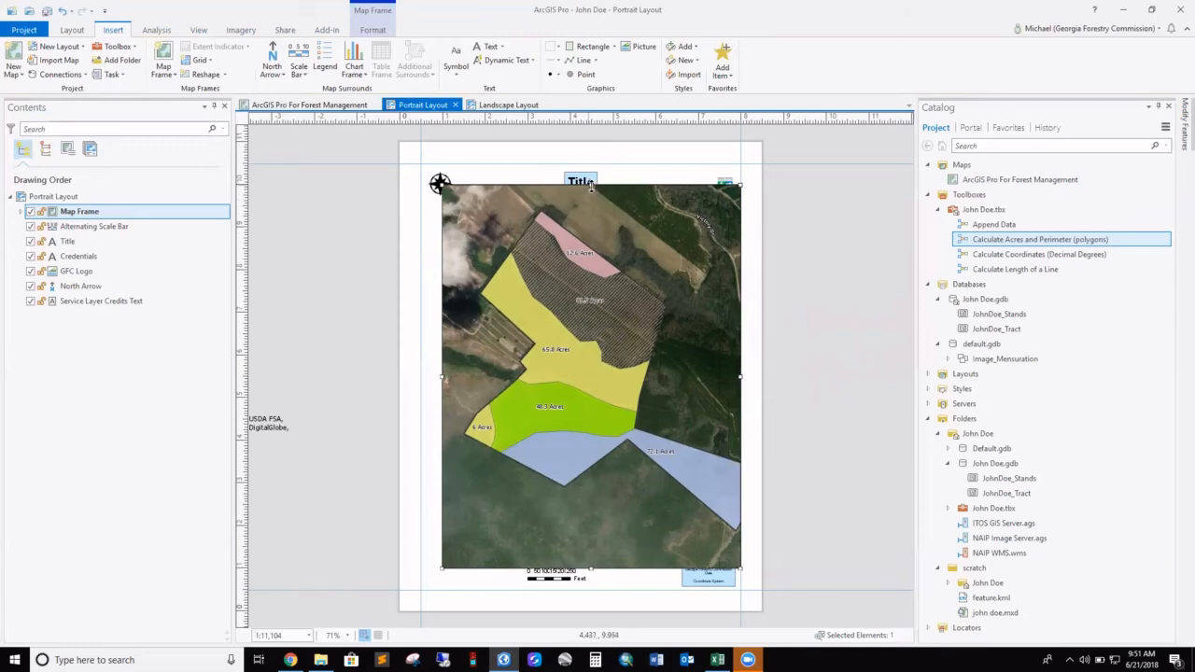
left_click_drag(589, 185, 589, 164)
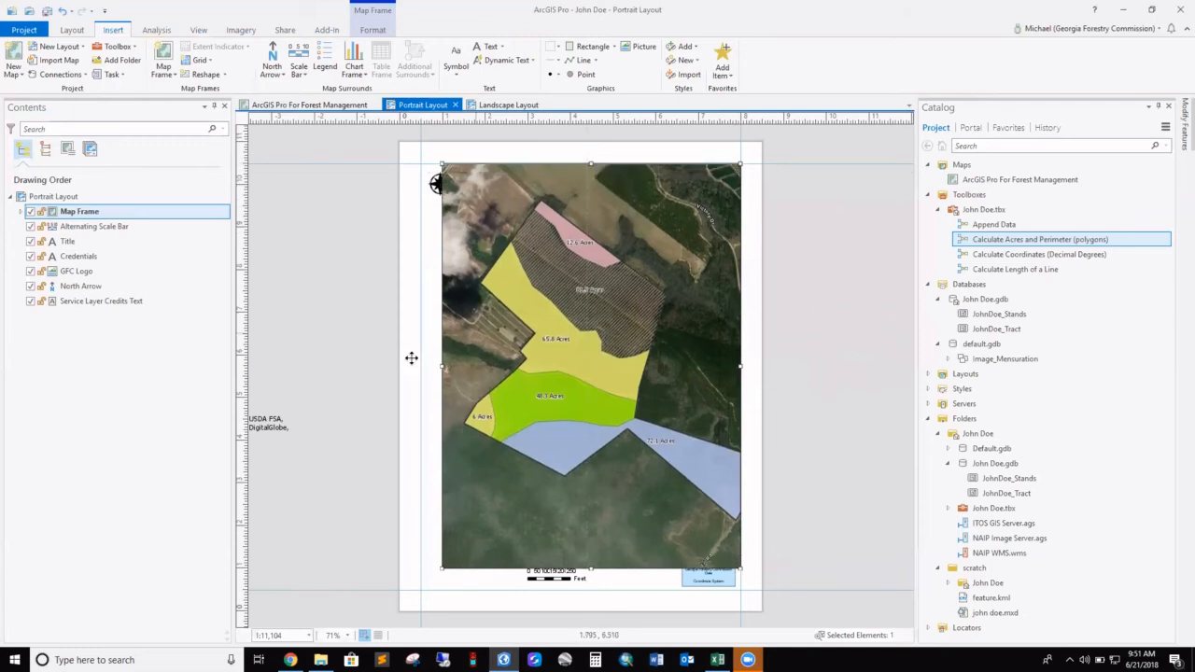
left_click_drag(440, 365, 420, 366)
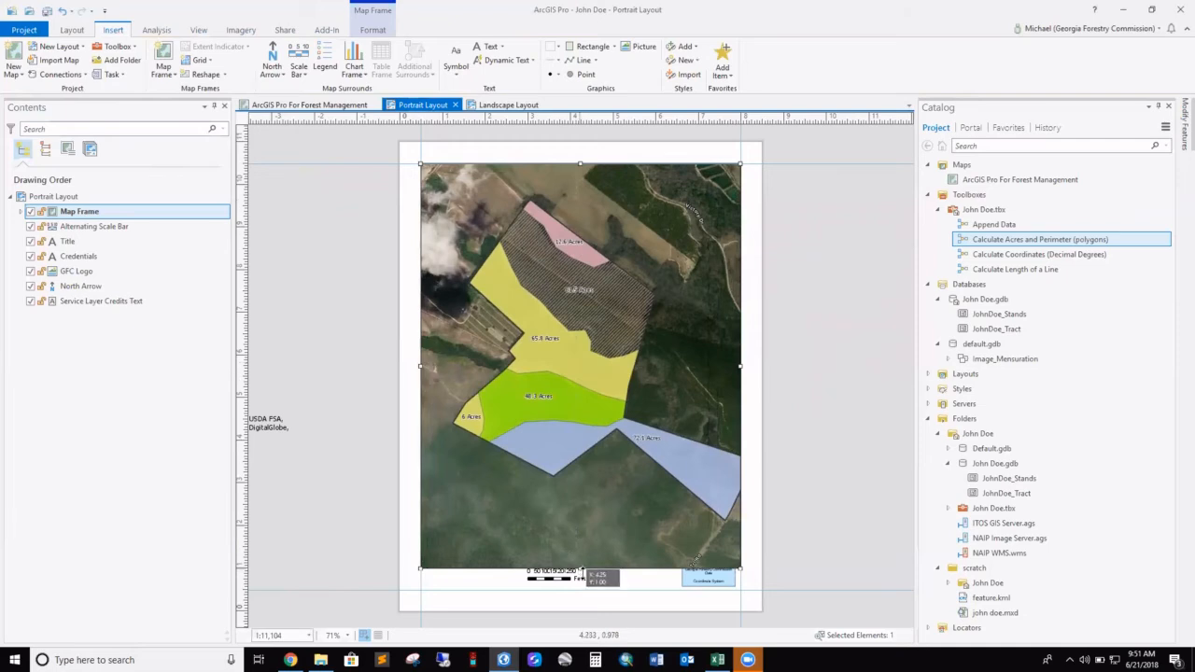
left_click_drag(579, 569, 580, 589)
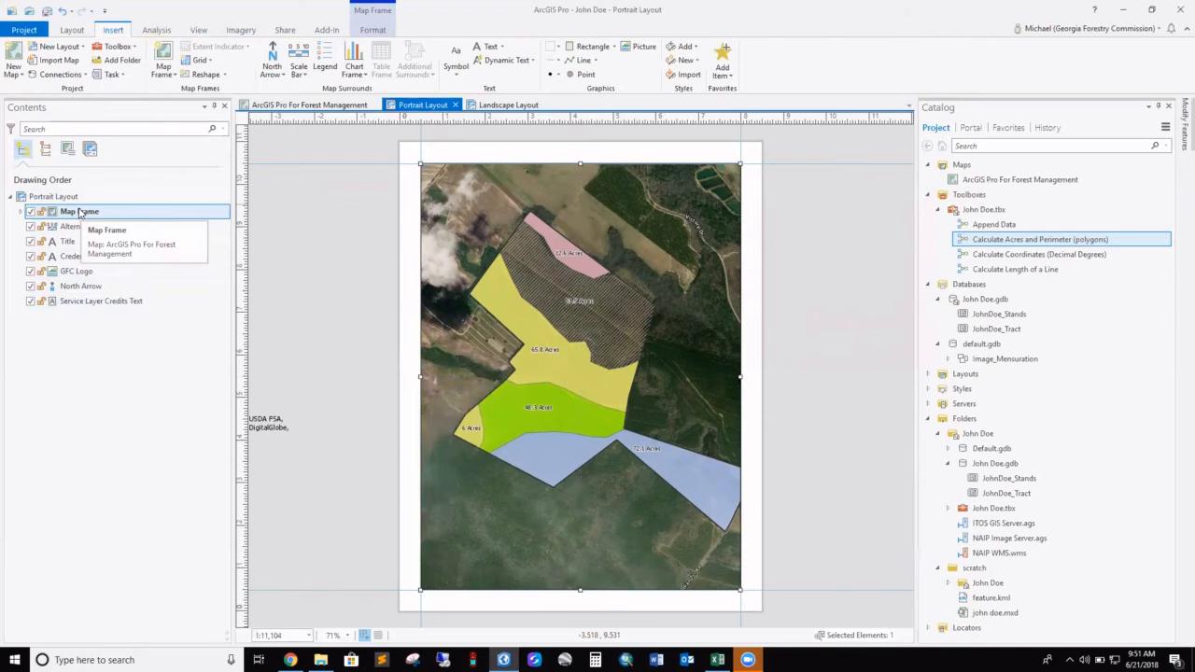
left_click_drag(79, 213, 76, 314)
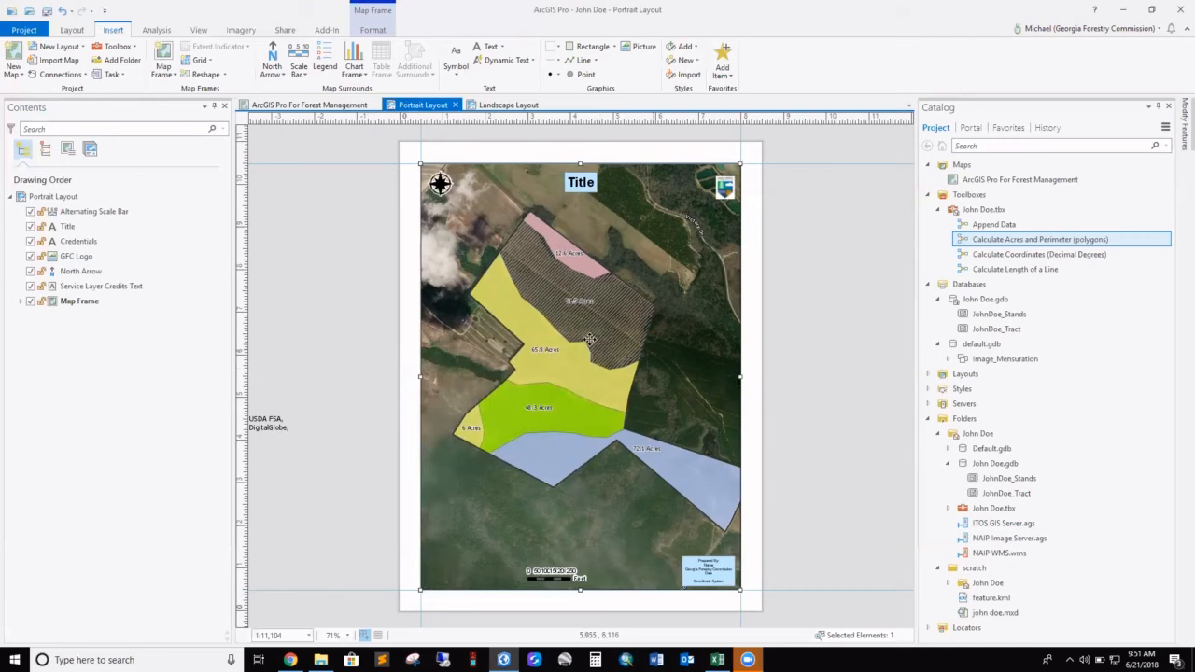
Try shifting the map frame on the page, undo that move and lock the frame in place
left_click_drag(584, 350, 555, 346)
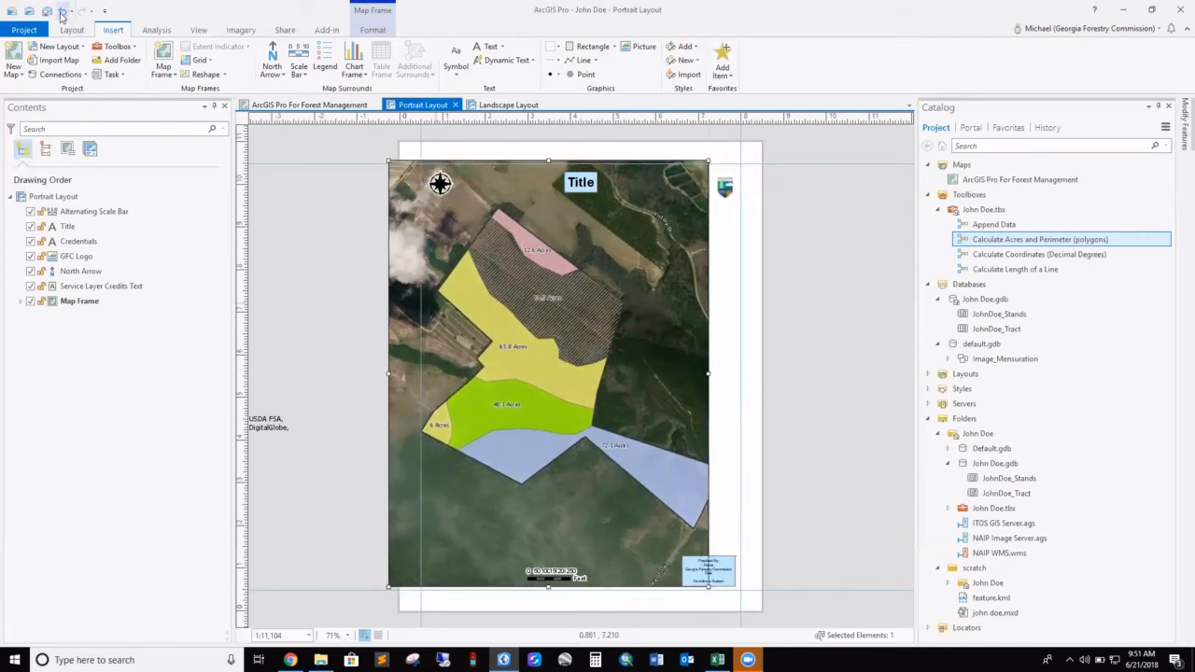
left_click(61, 11)
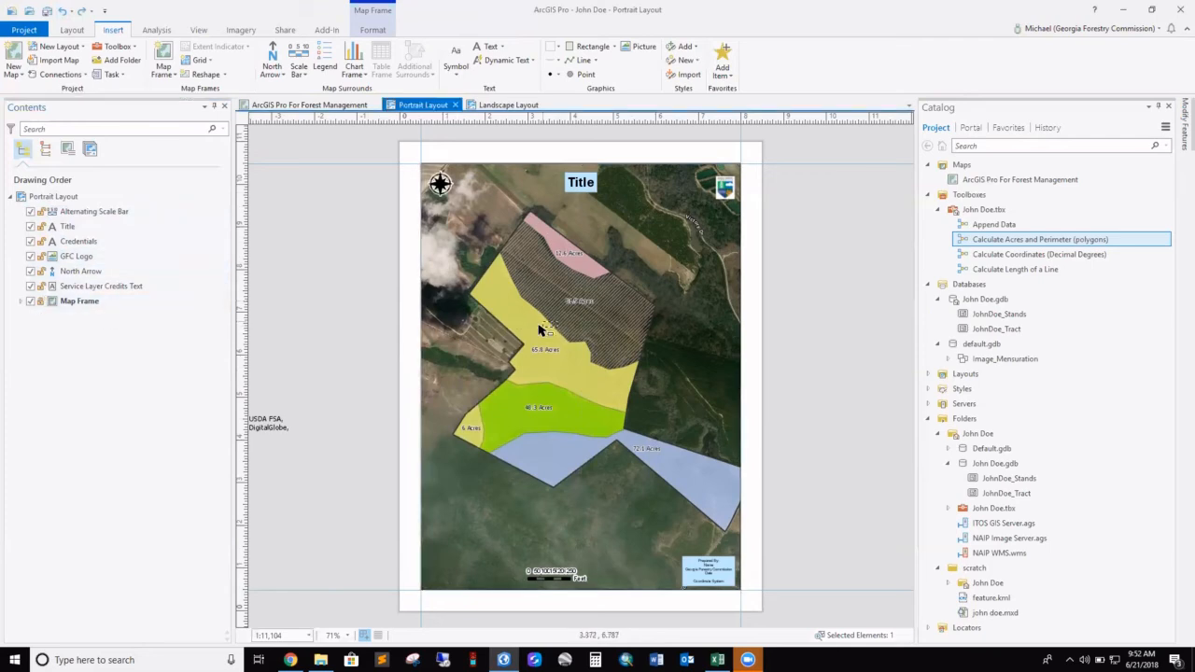
left_click(345, 329)
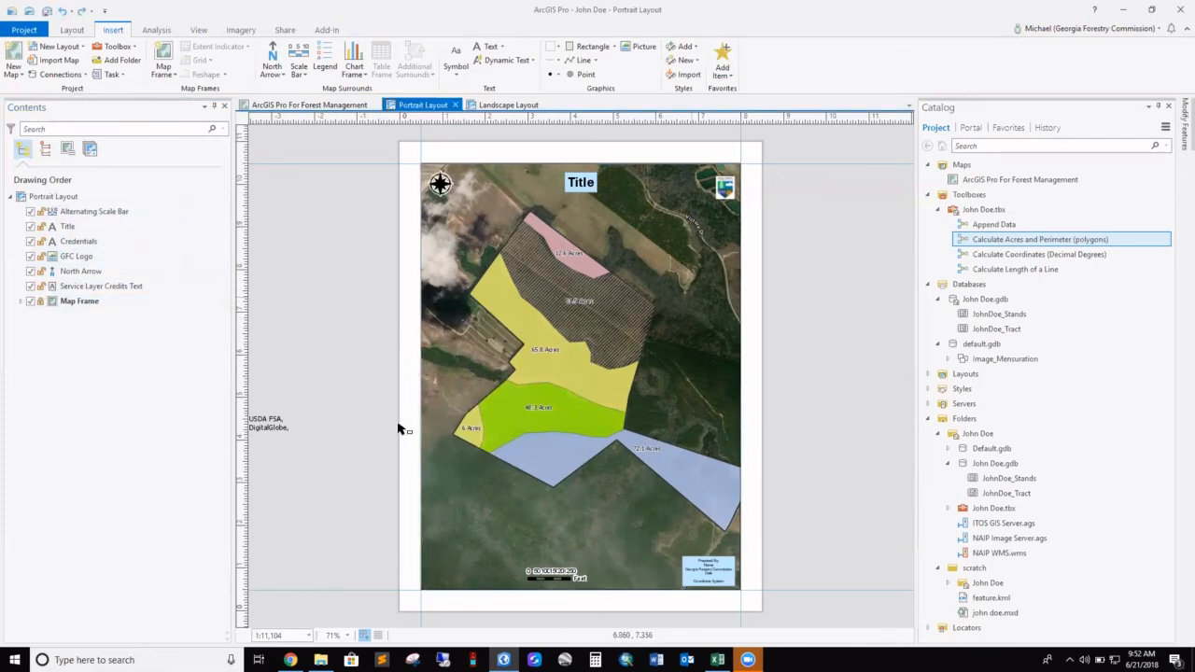
Activate the map frame, reposition the map so all stands fit inside it, return to the layout and save the project
right_click(87, 304)
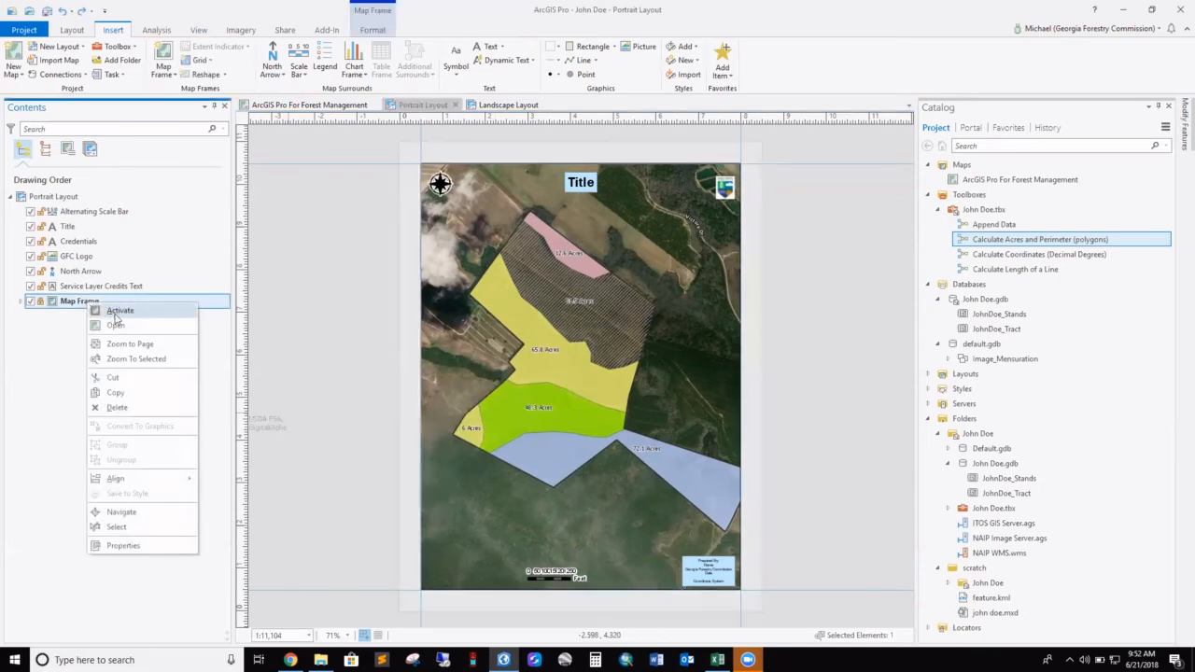
left_click(116, 315)
left_click(611, 368)
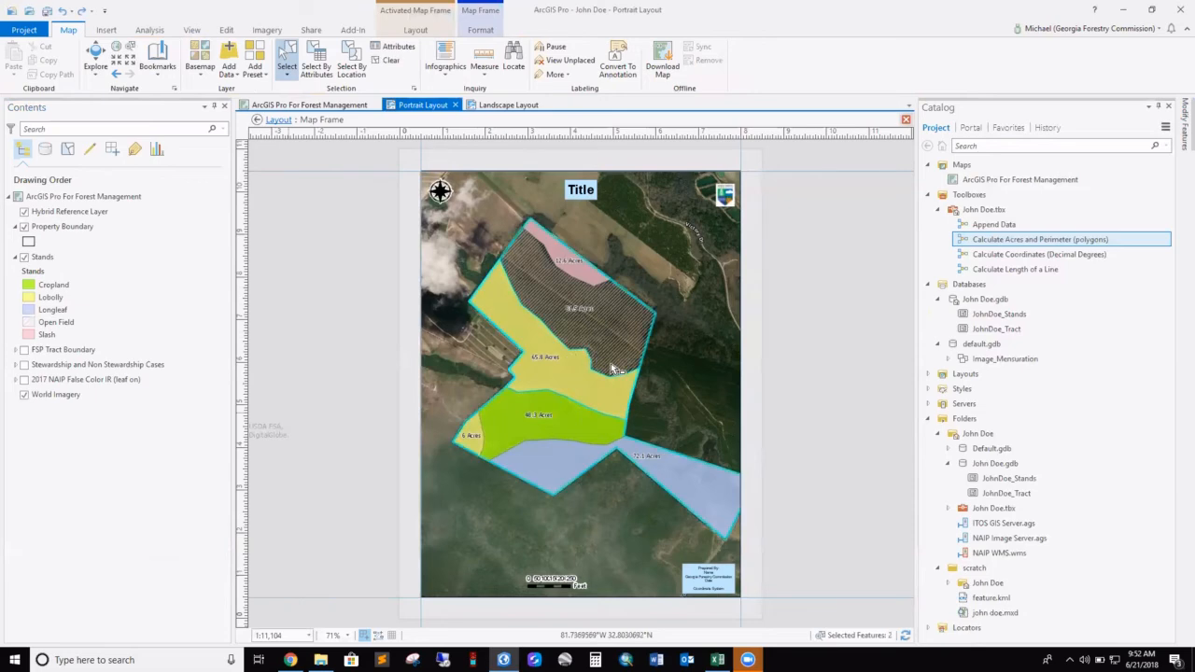
left_click(682, 374)
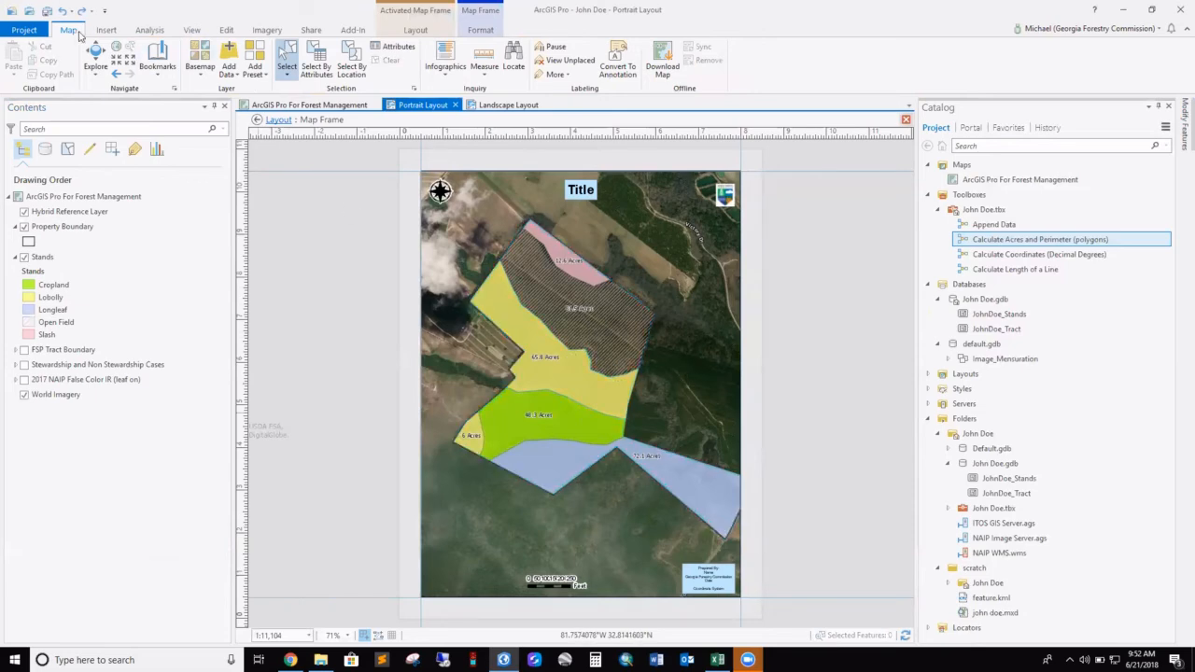
left_click(95, 58)
left_click_drag(533, 343, 529, 340)
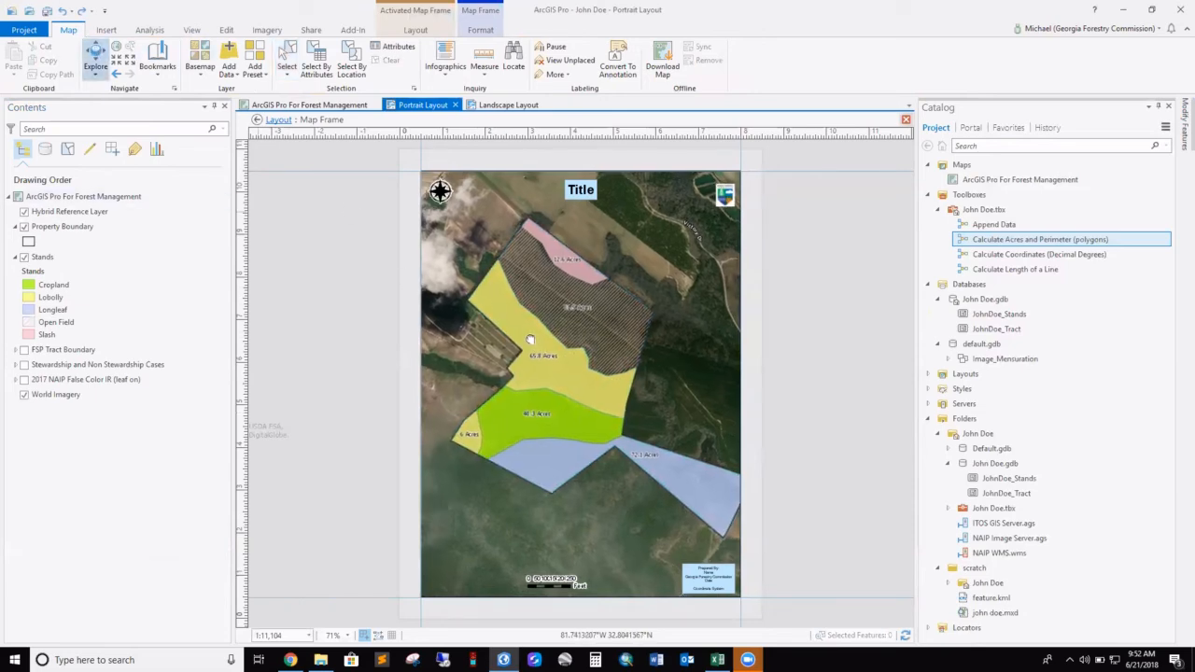
scroll(529, 340, "down", 2)
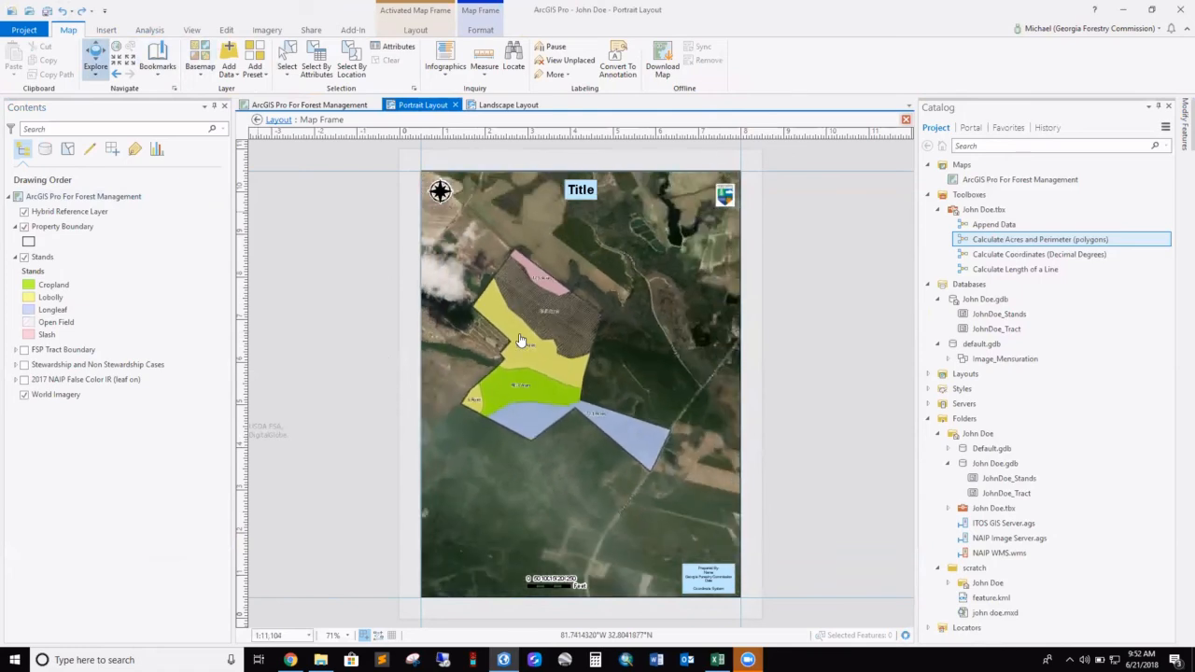
scroll(521, 340, "up", 2)
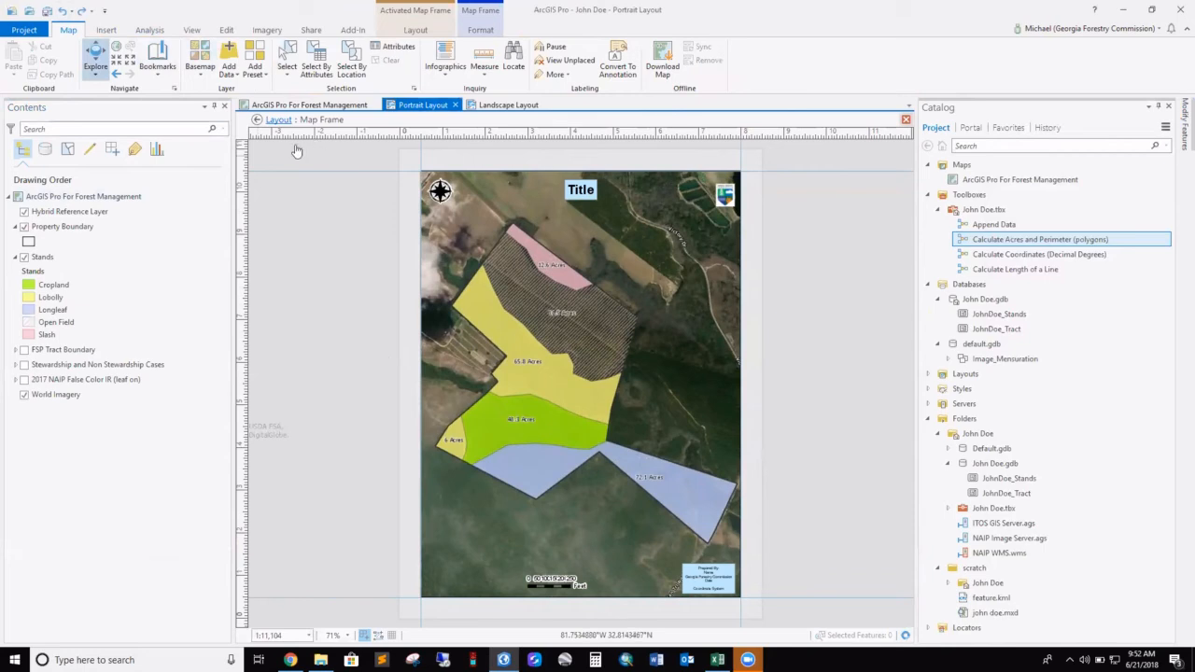
left_click(279, 120)
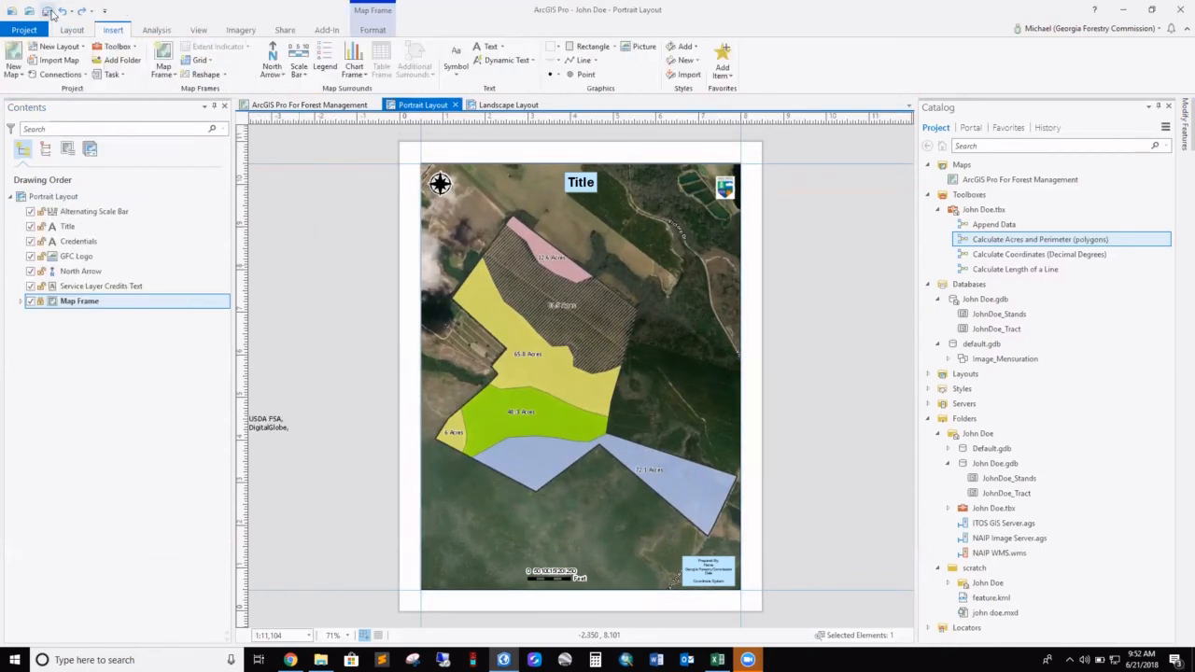
left_click(52, 13)
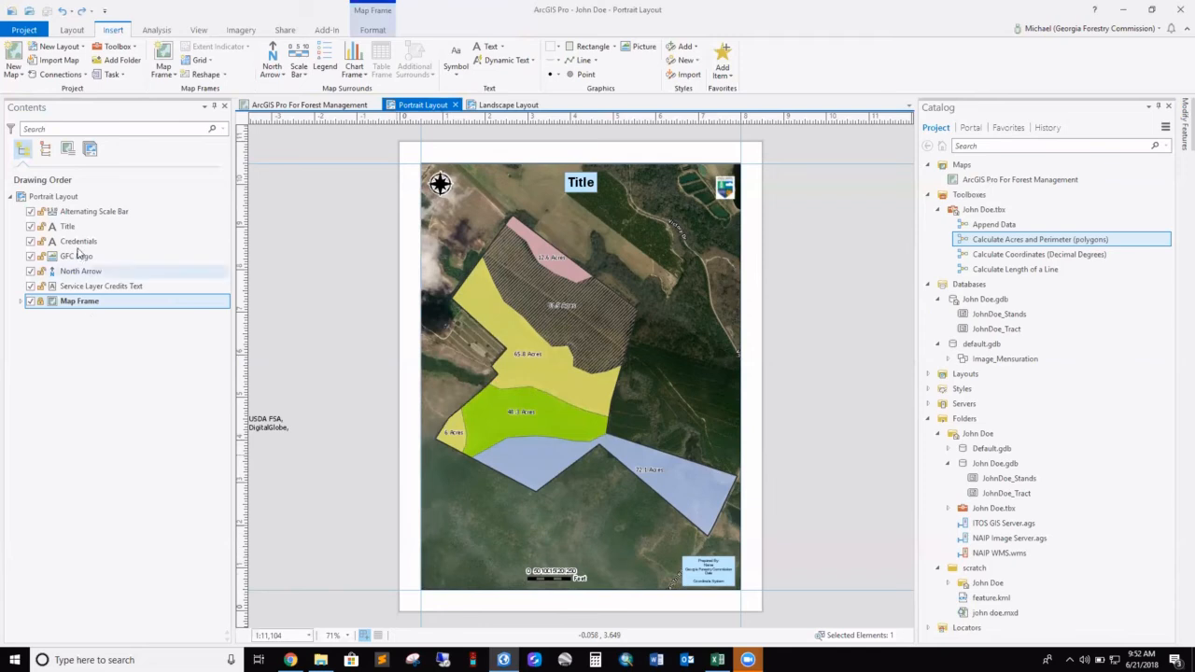
Link the Alternating Scale Bar to Map Frame in its properties
left_click(84, 213)
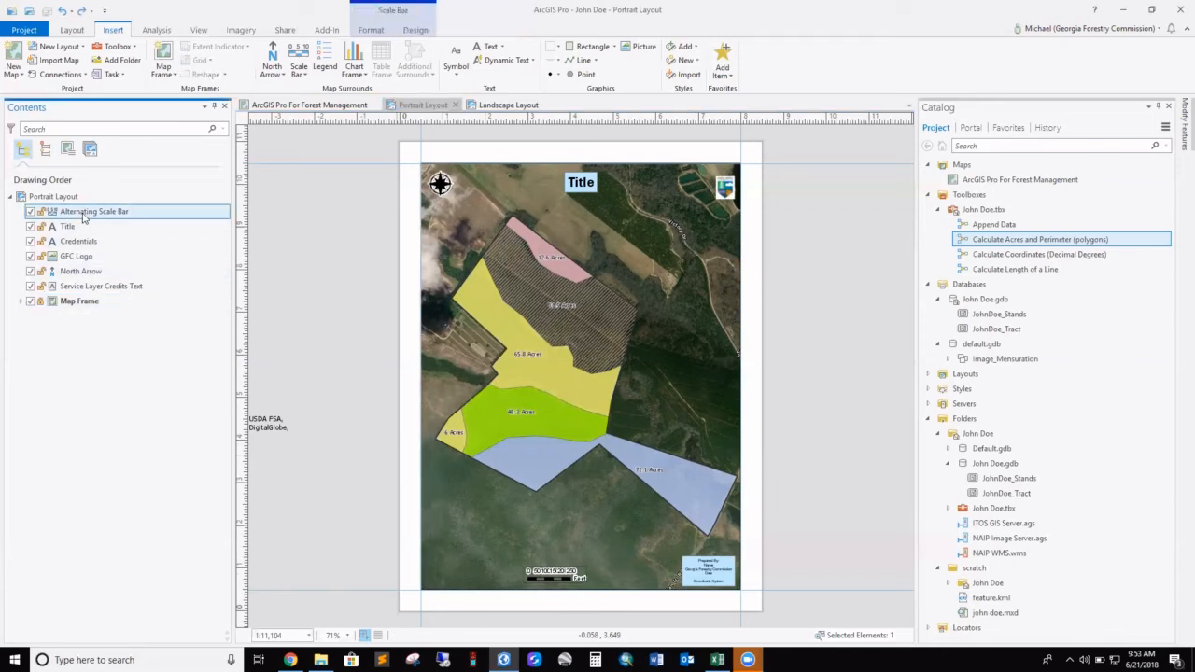
right_click(83, 213)
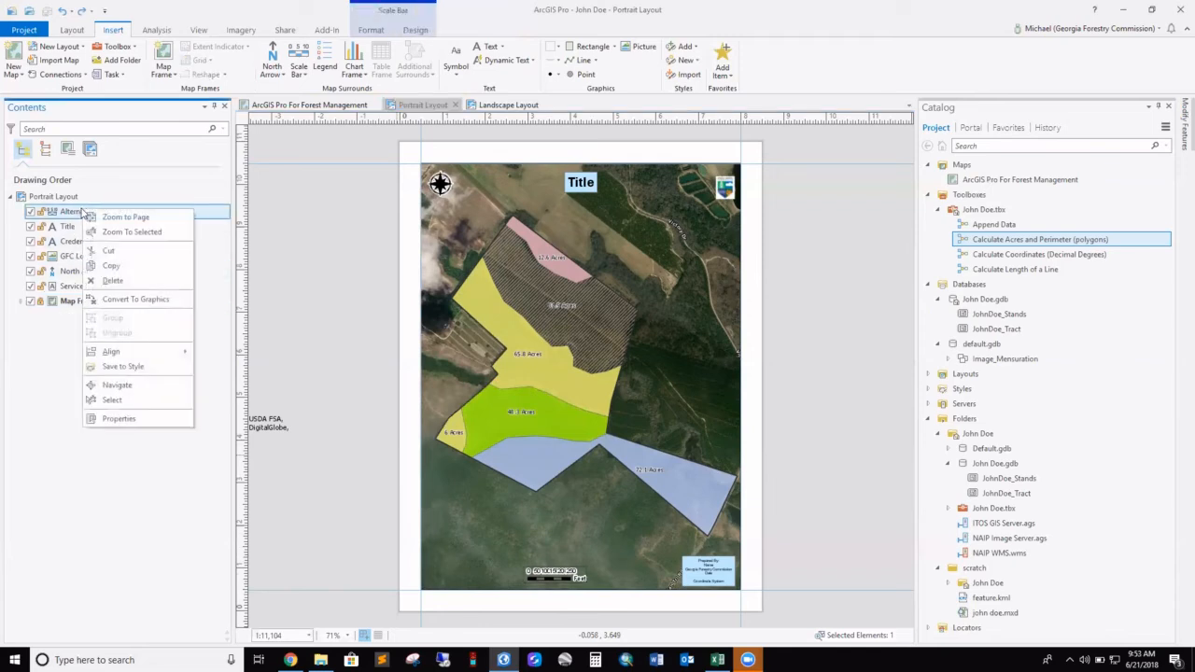
left_click(117, 419)
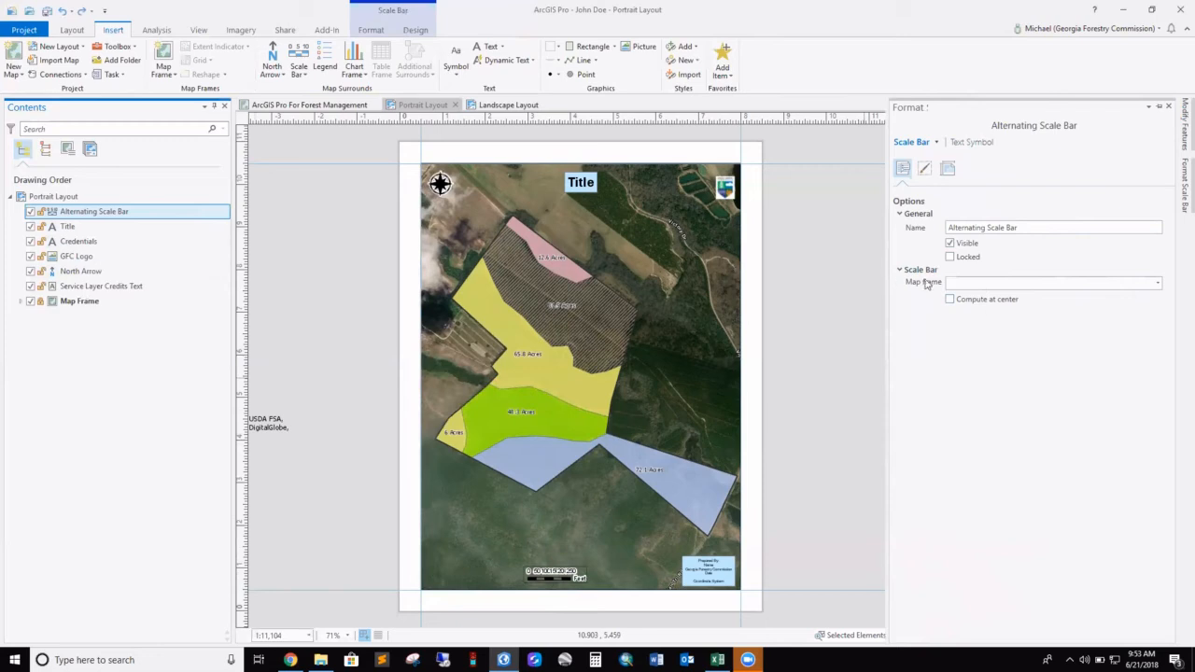
left_click(1156, 285)
left_click(1116, 313)
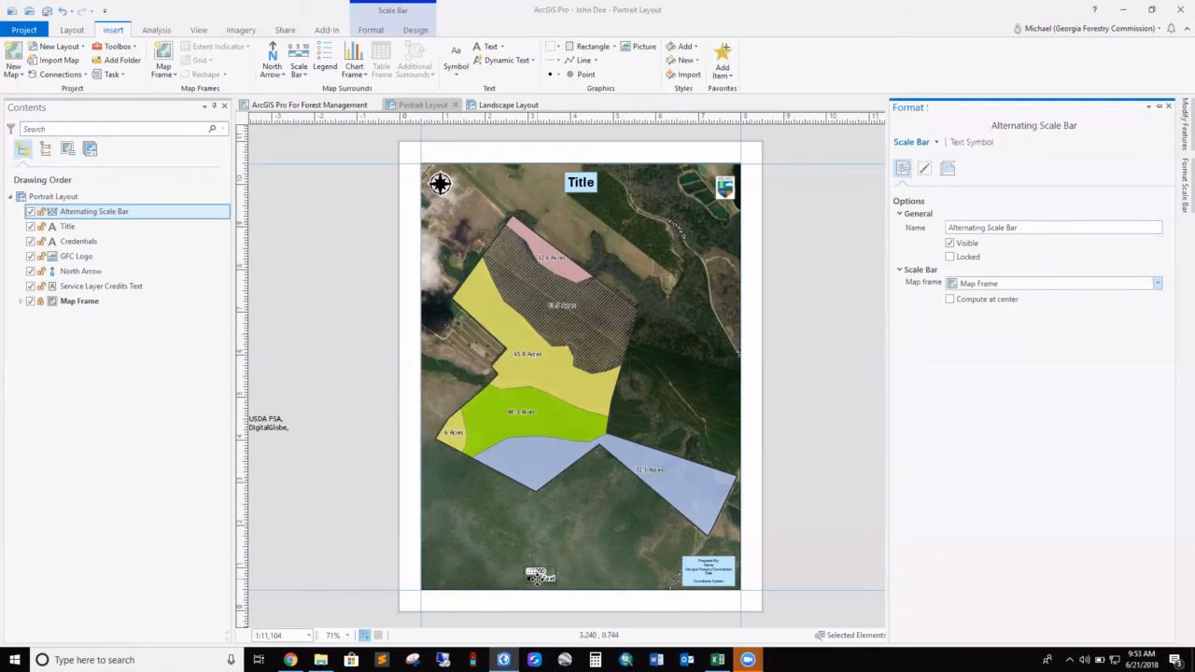
Set the Alternating Scale Bar's division value to 250
left_click(371, 31)
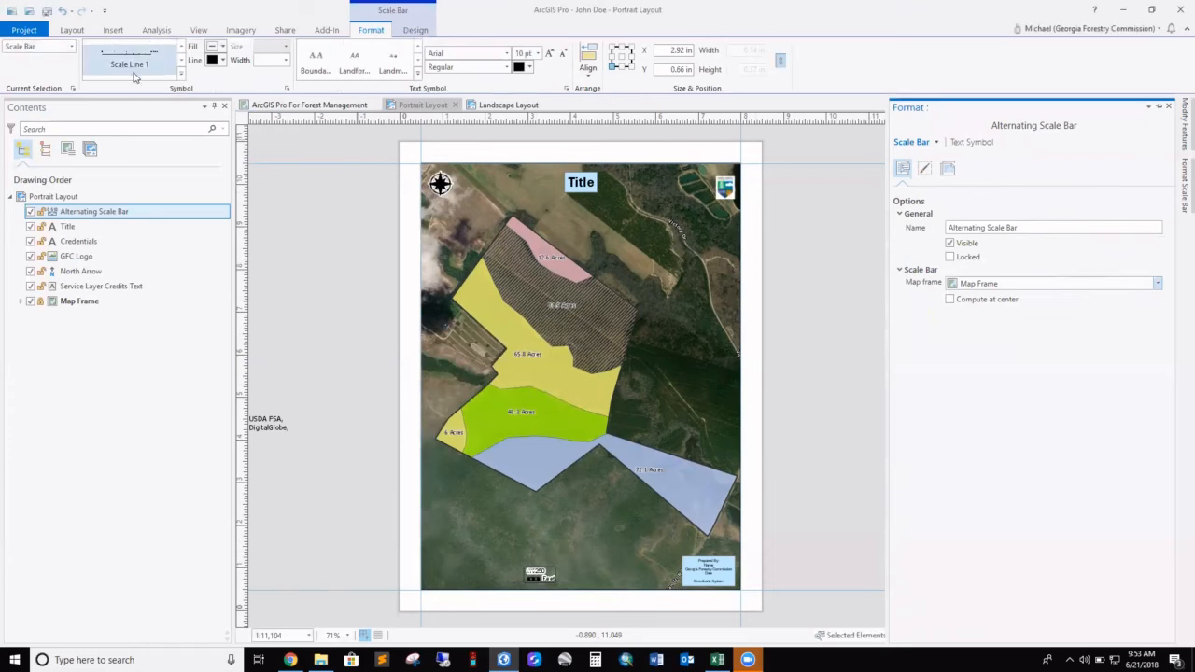
left_click(415, 31)
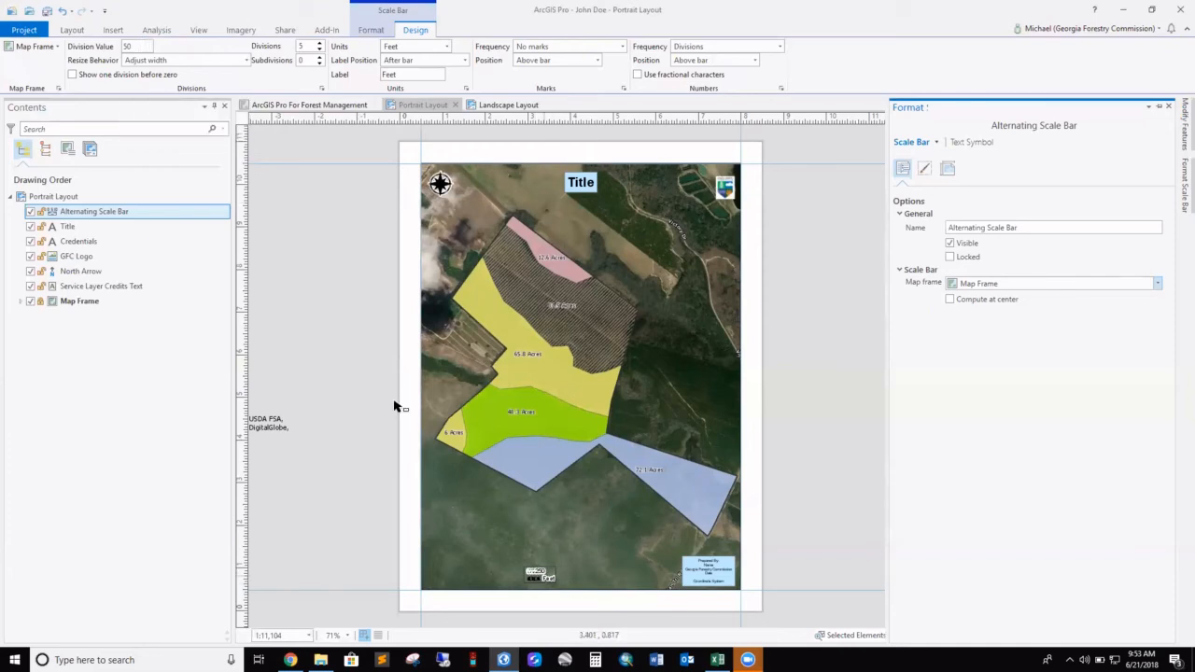
double_click(131, 45)
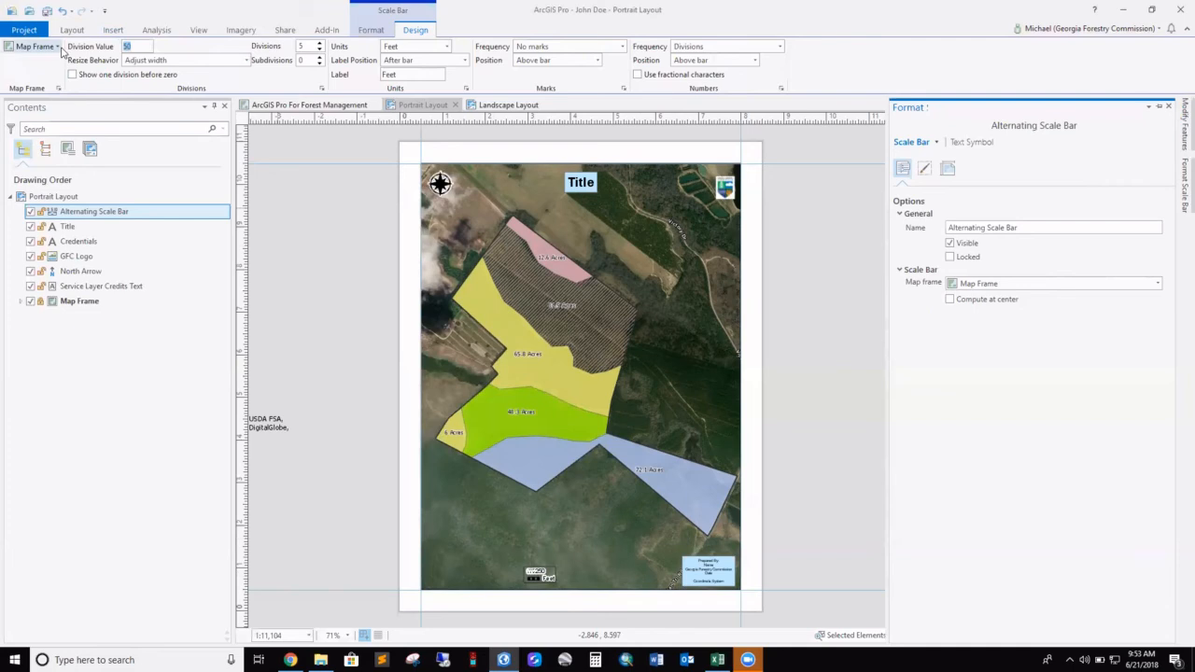
key("Return")
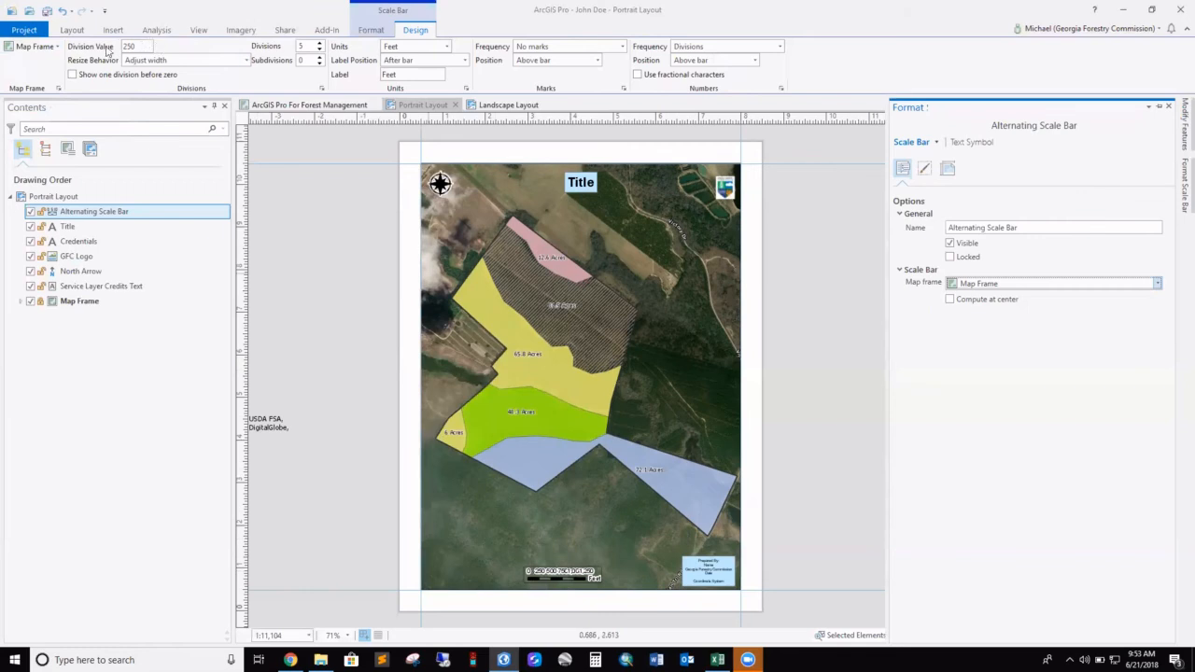
Set the Alternating Scale Bar's division value to 500
left_click_drag(137, 47, 15, 33)
key("Return")
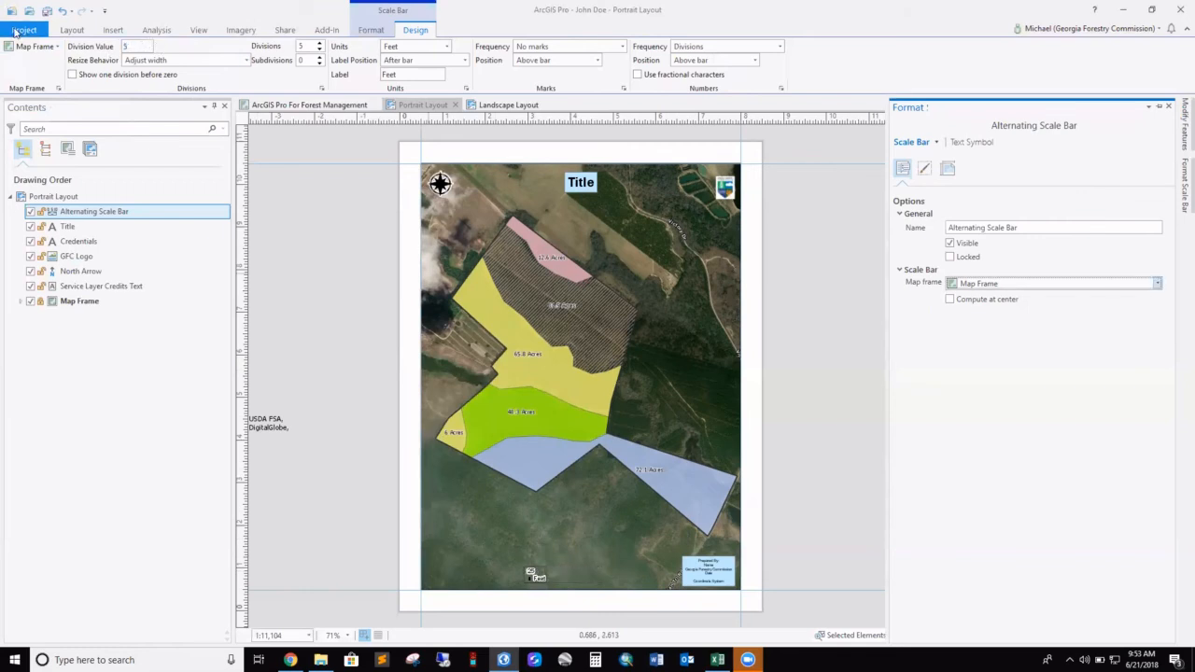
left_click(130, 46)
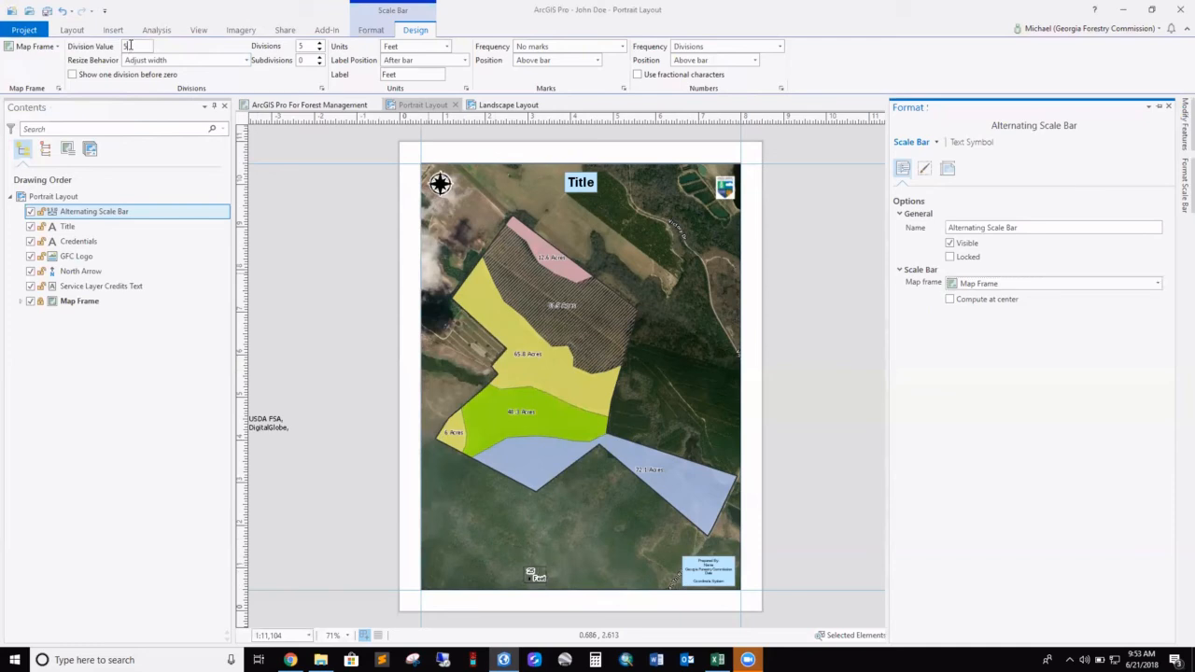
key("Return")
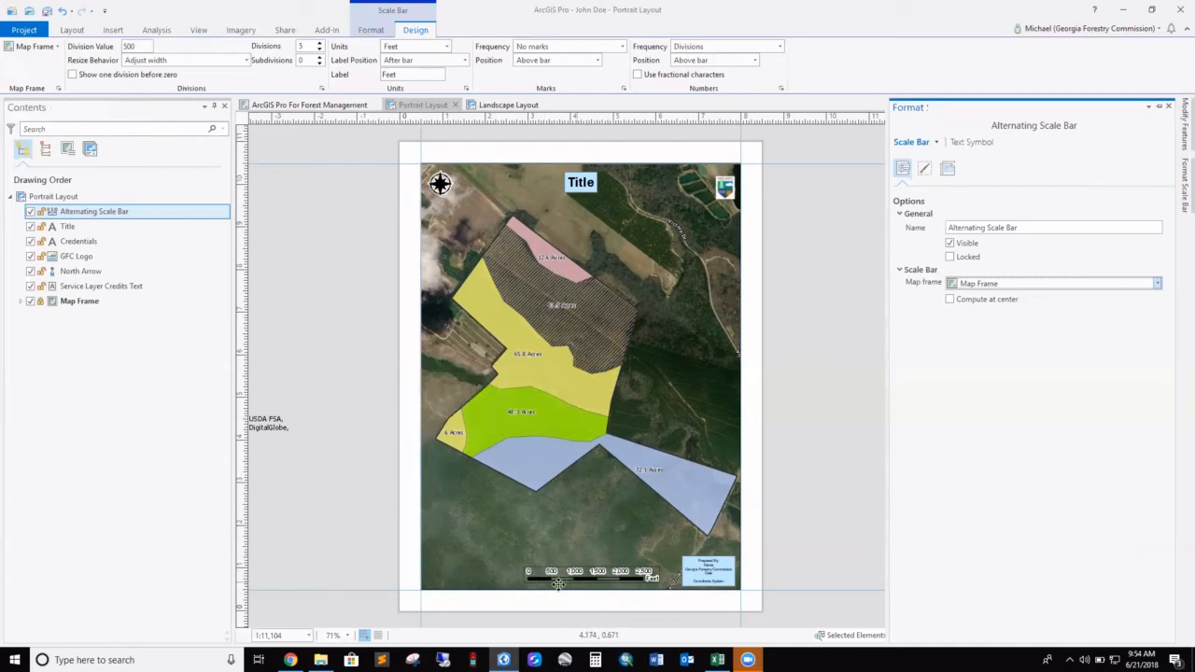
Align the scale bar relative to the page with Align Center and lock it in place
right_click(588, 581)
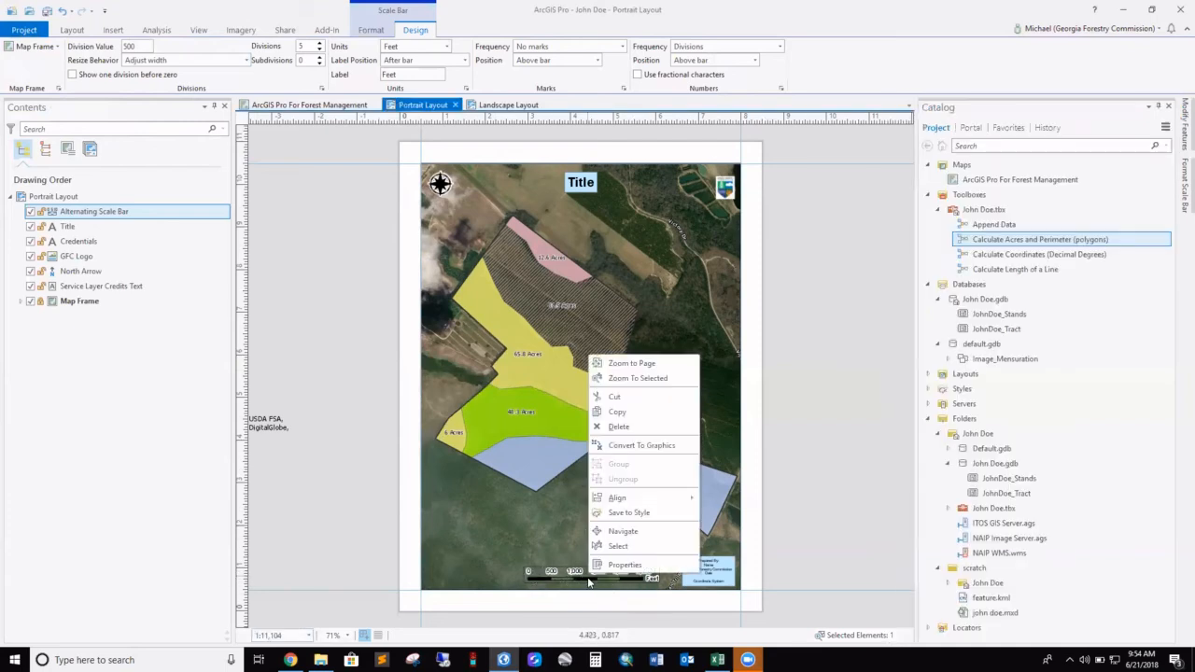
mouse_move(647, 502)
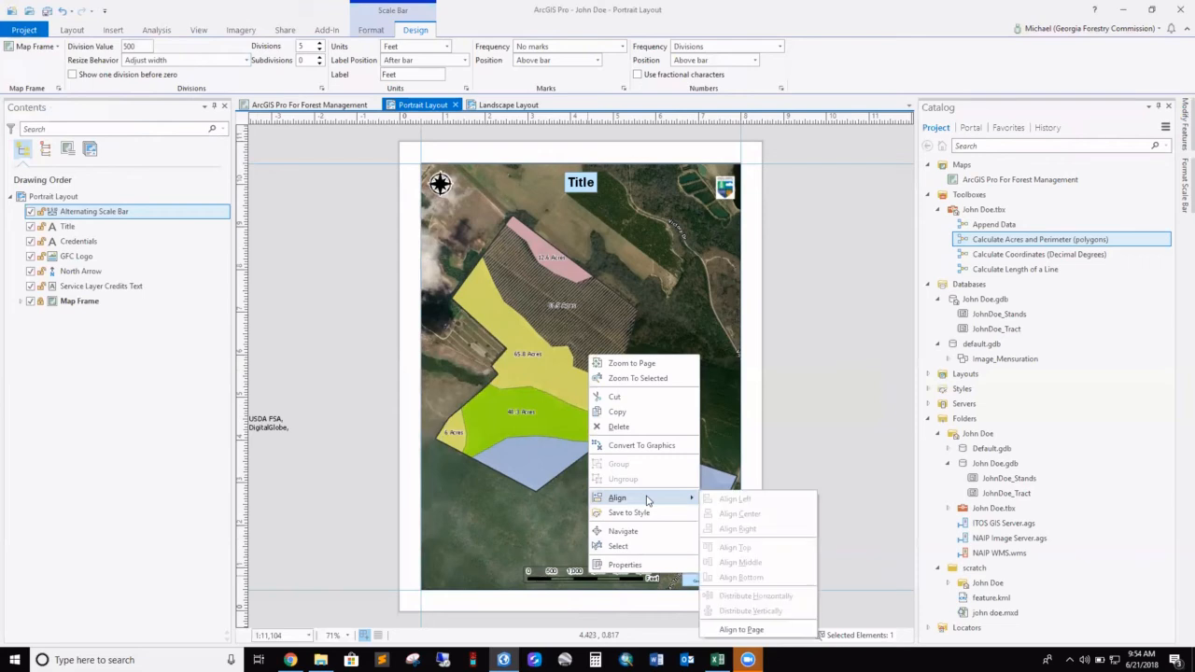
left_click(758, 629)
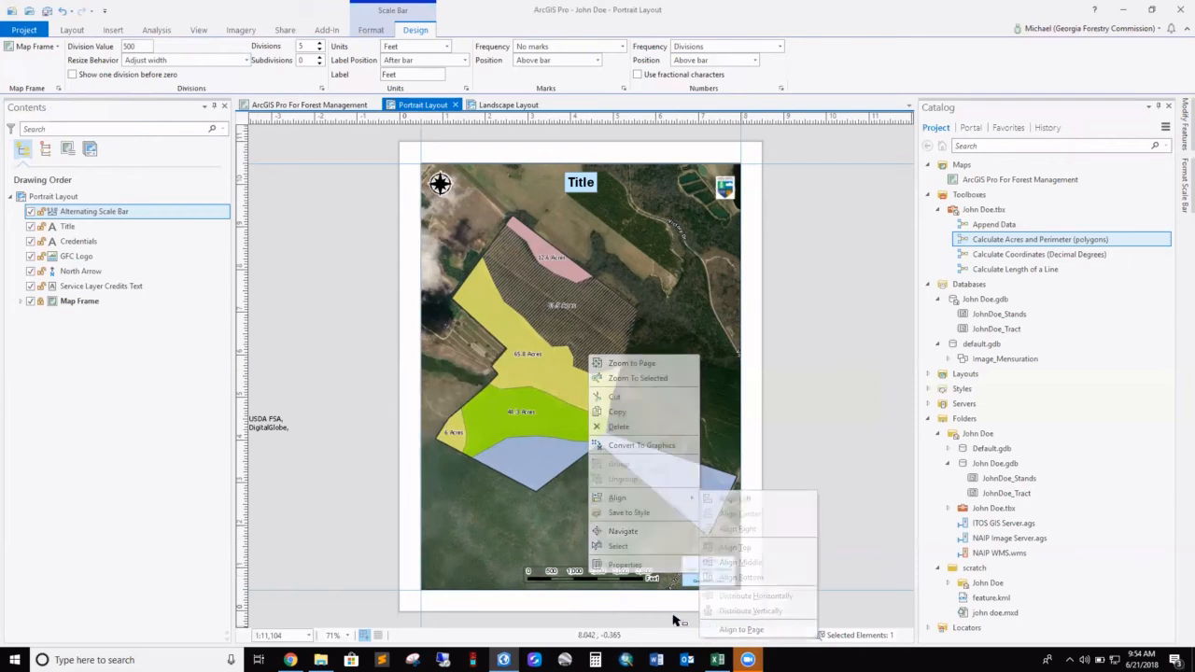
right_click(603, 579)
mouse_move(663, 501)
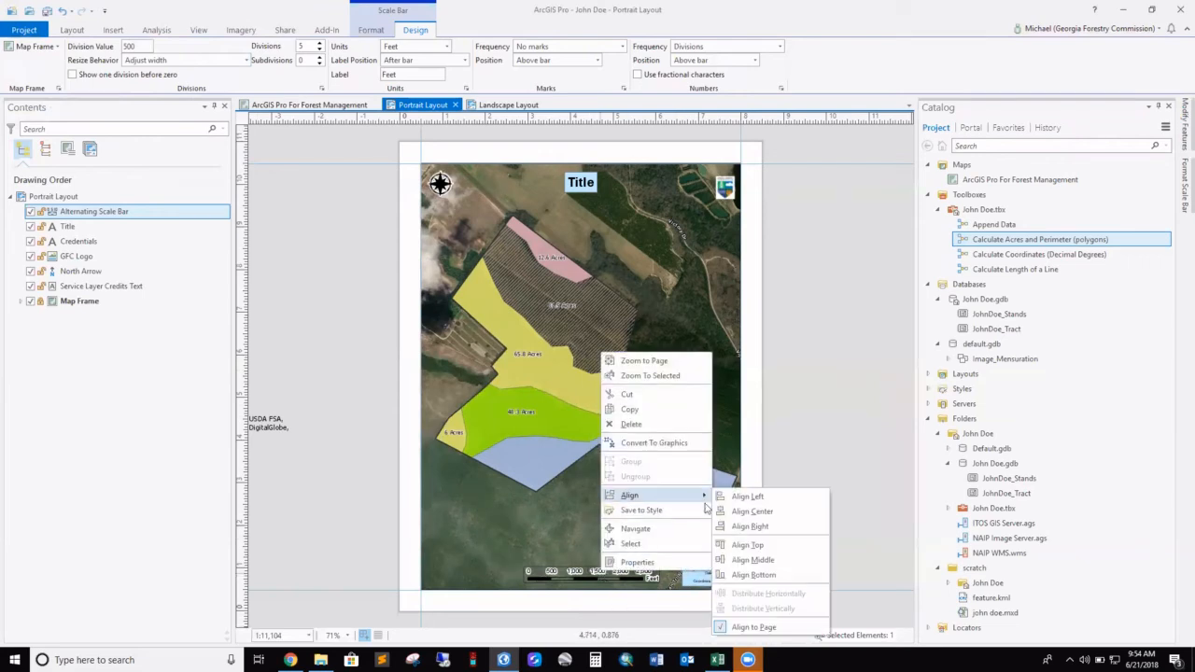
left_click(747, 511)
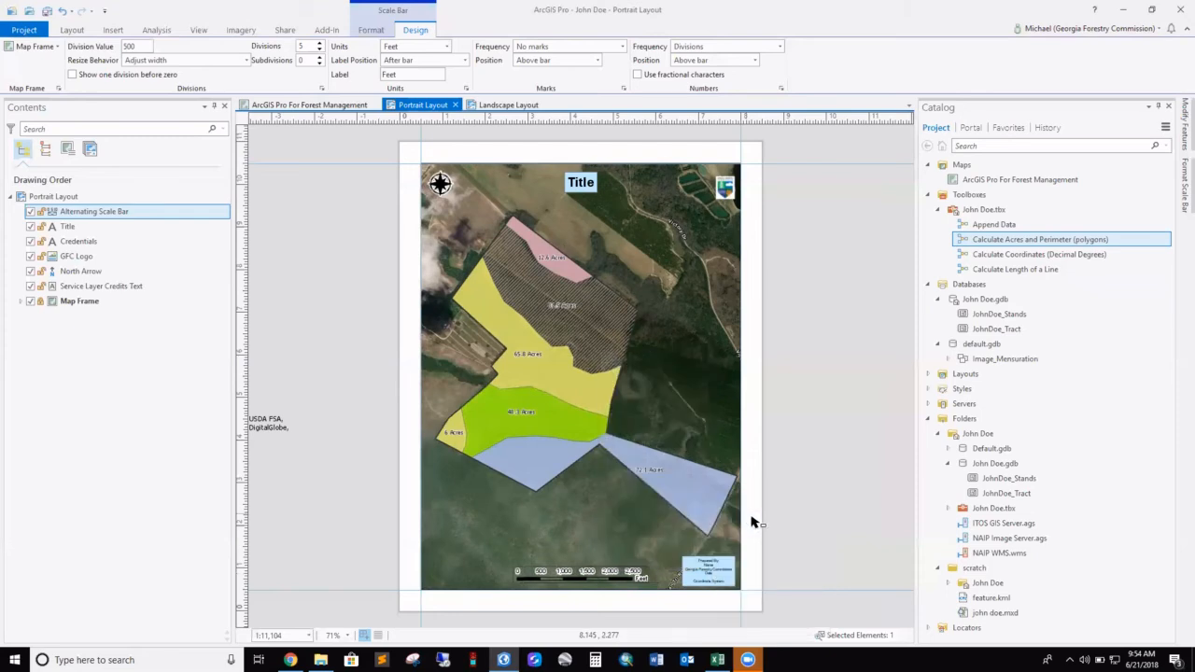
left_click(805, 520)
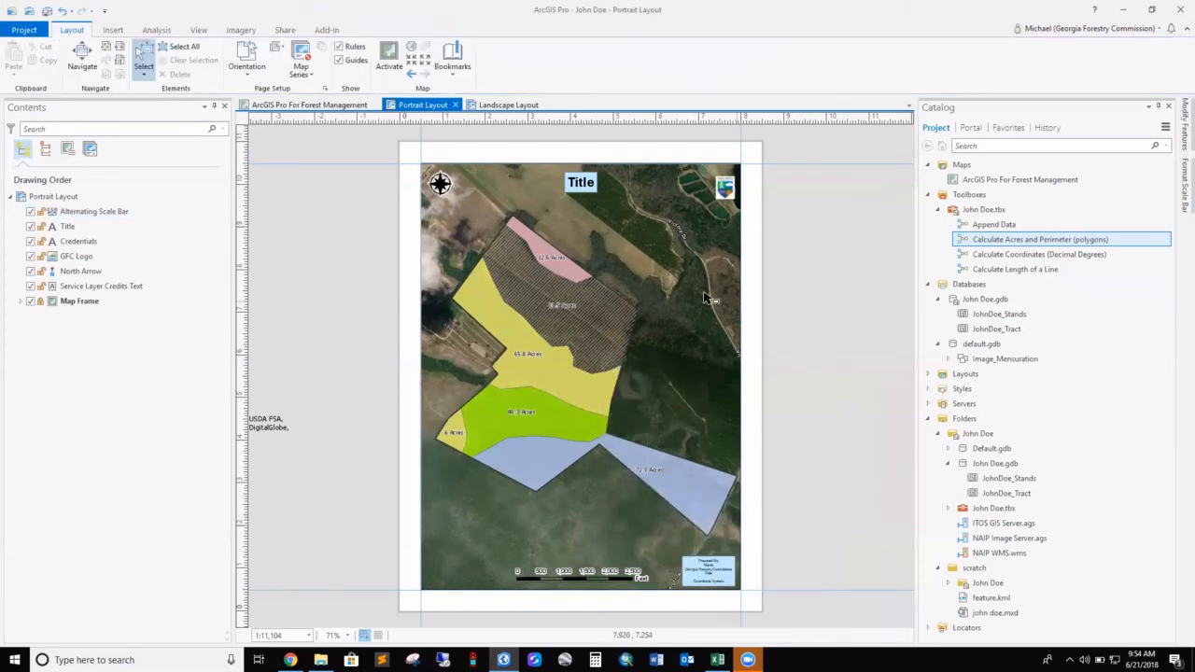
left_click(584, 183)
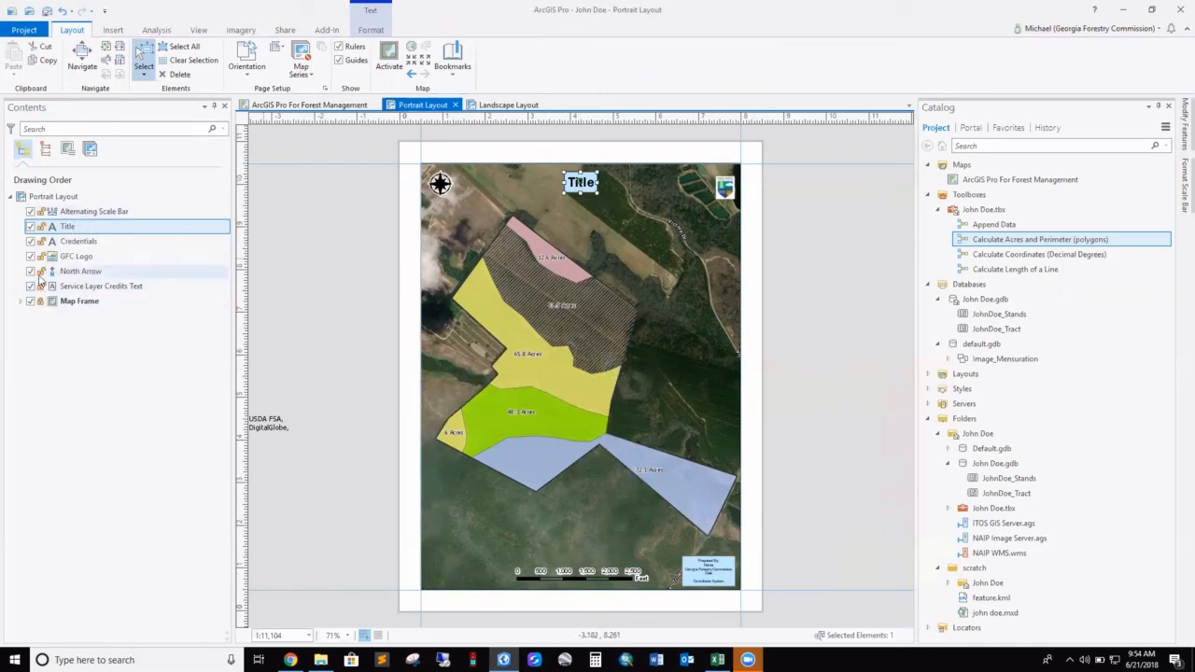
left_click(42, 212)
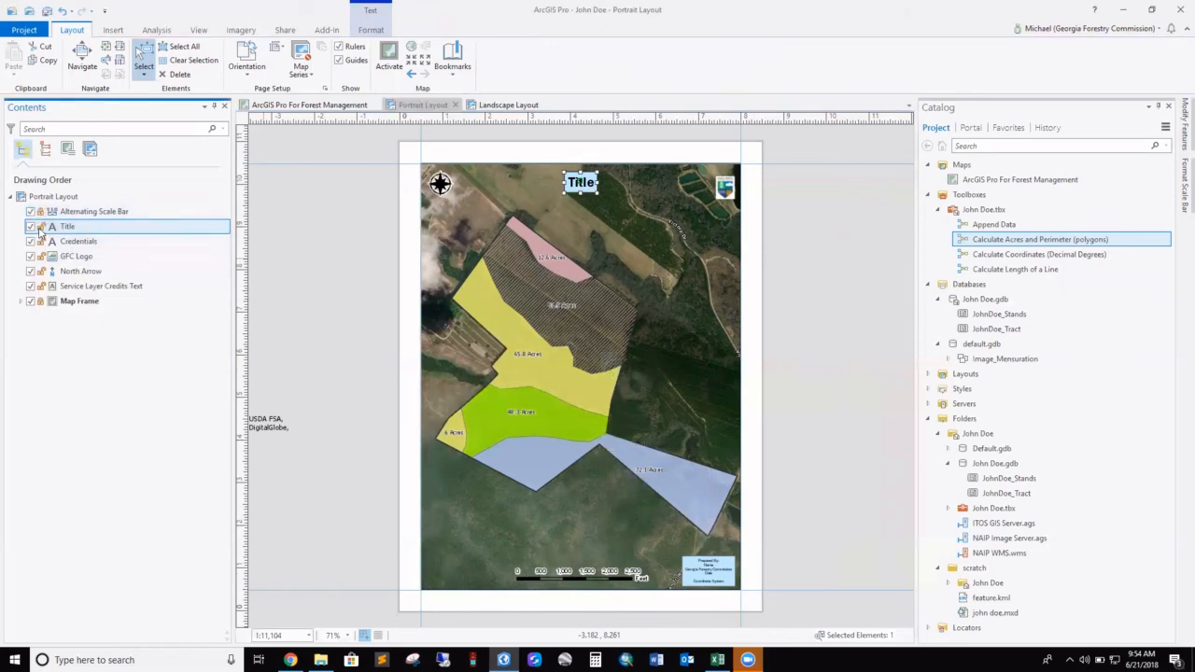
Change the layout's title text to the landowner's name followed by "Property" and apply it
double_click(579, 182)
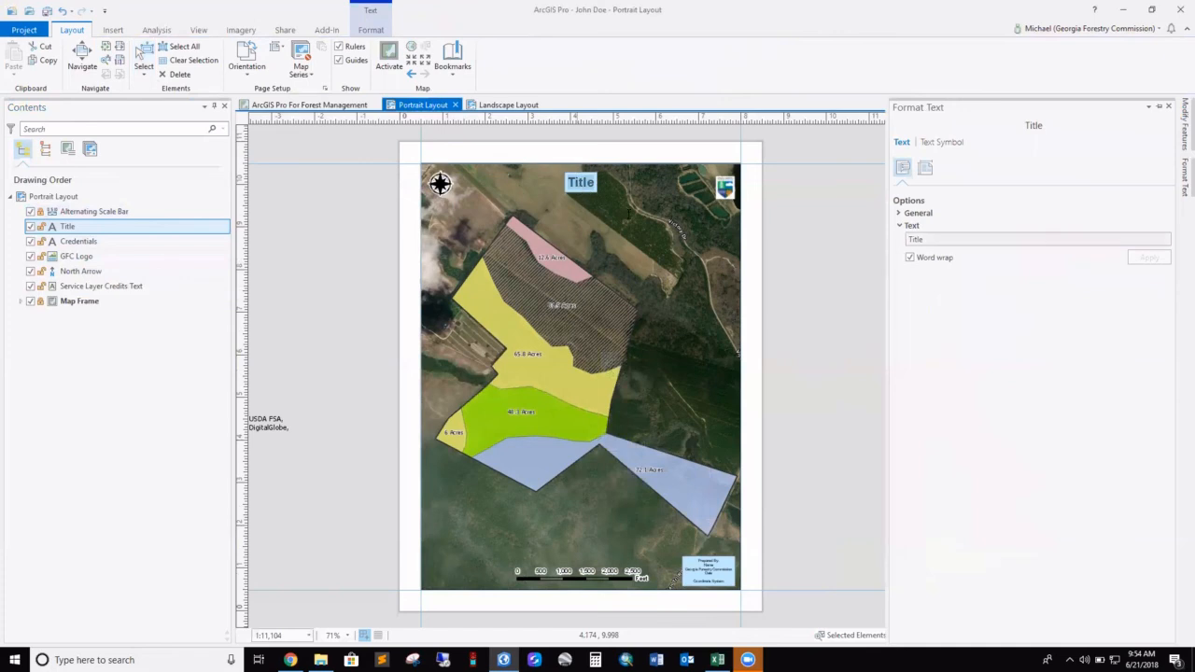
left_click(898, 226)
left_click(899, 227)
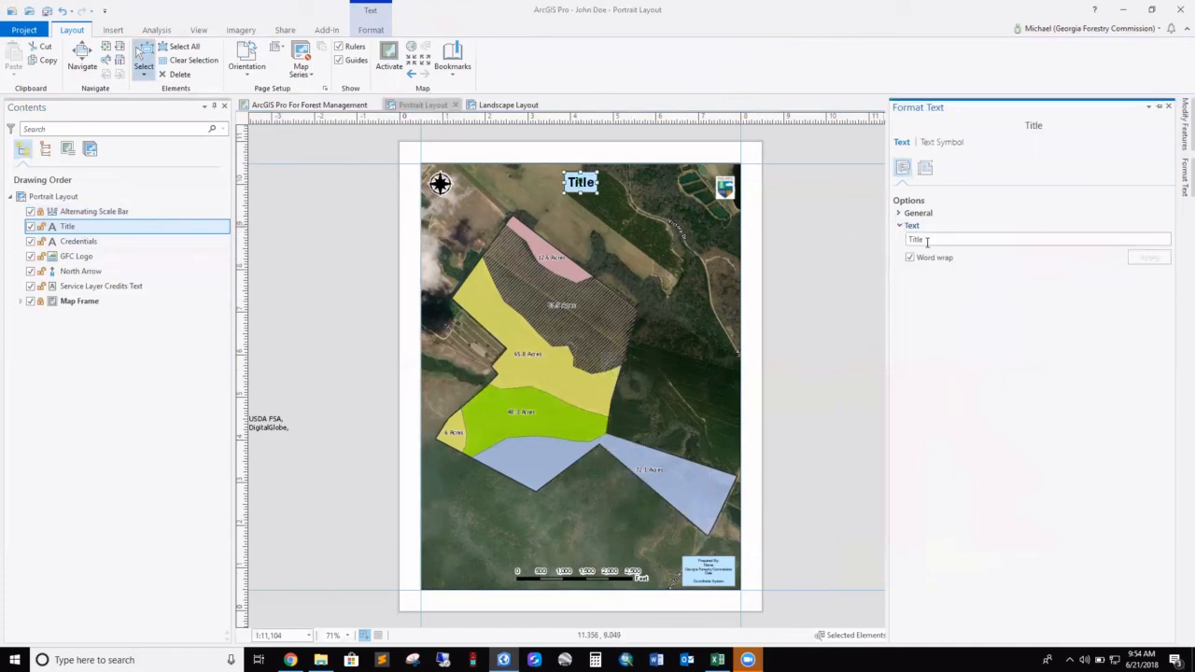
left_click_drag(937, 240, 886, 244)
type("John Doe Property")
left_click(1146, 260)
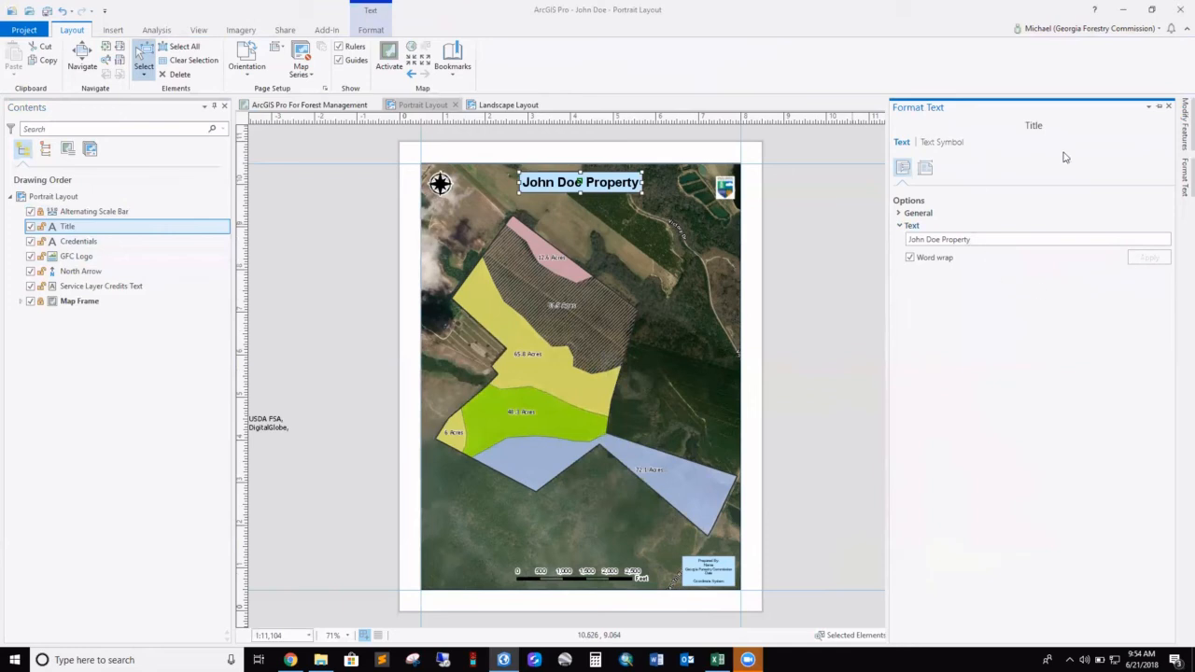
left_click(1168, 107)
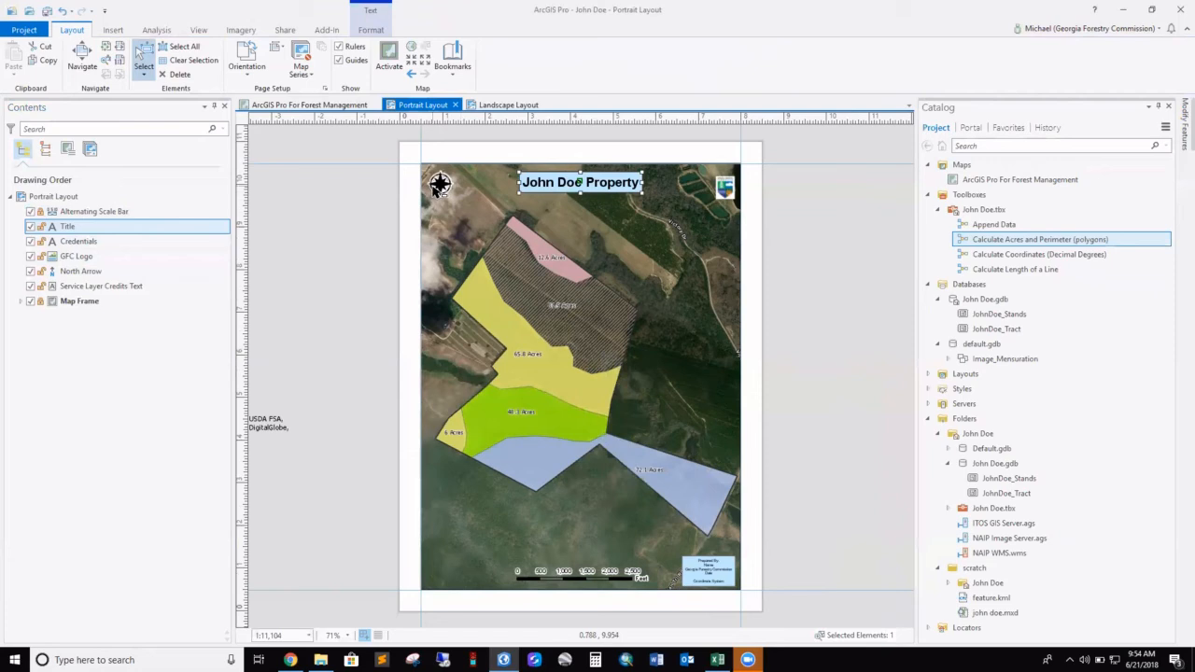
left_click(436, 186)
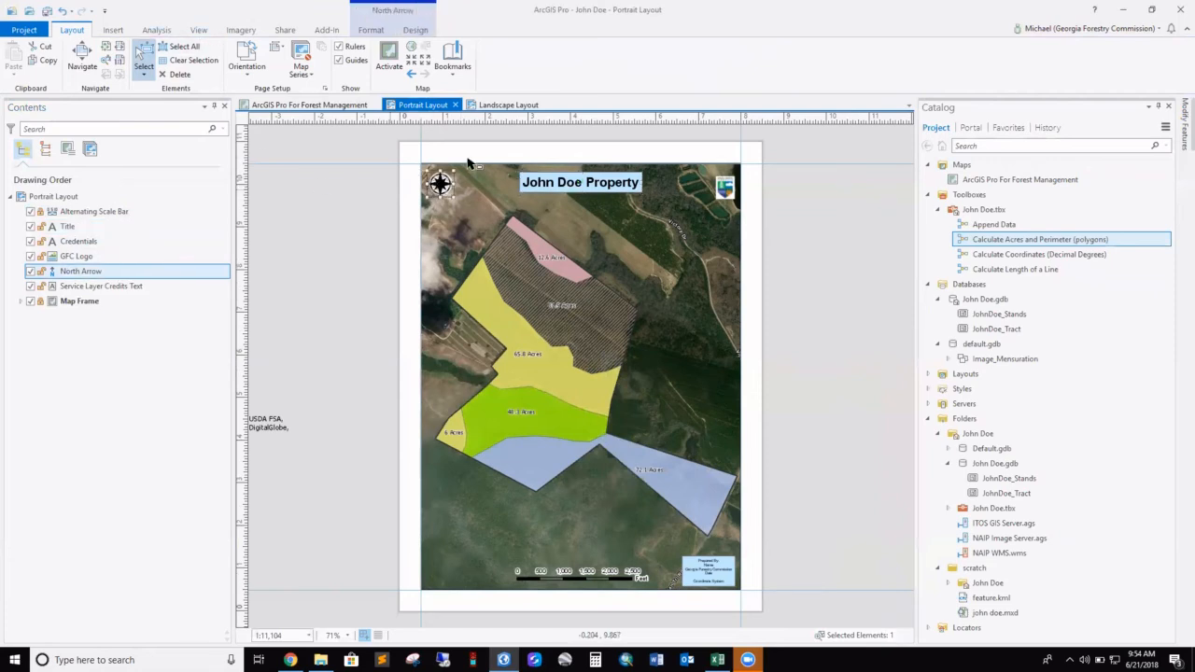
left_click(112, 30)
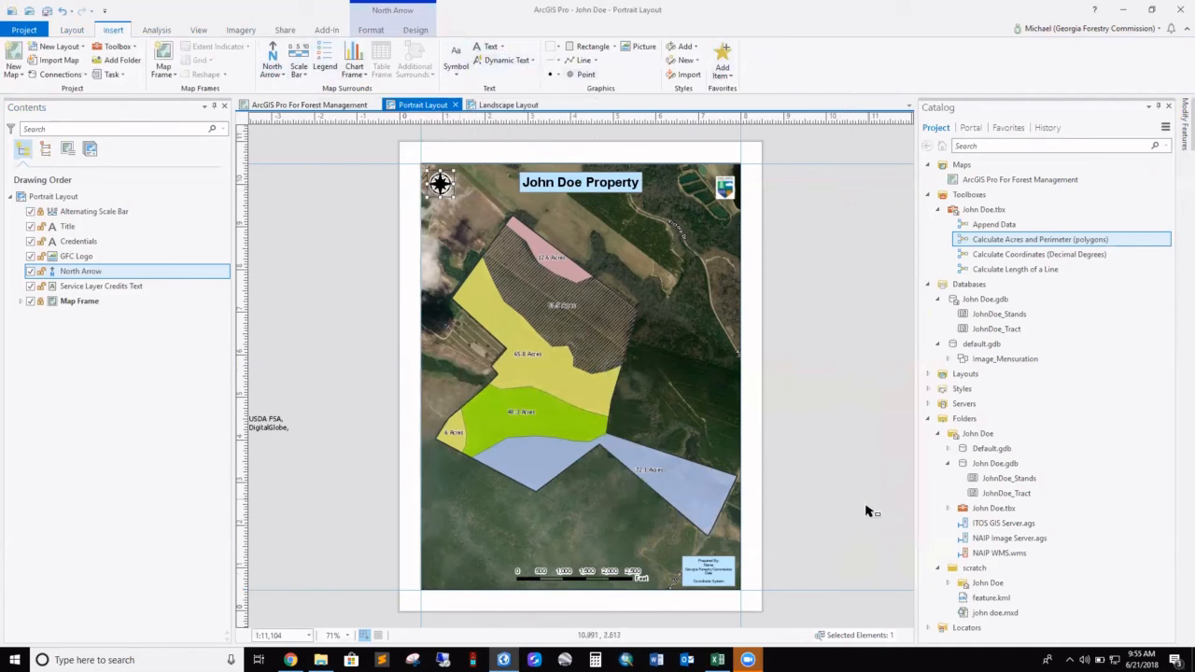
Fill in the Credentials text with the preparer's full name, the date 6/21/2018 and "Coordinate System NAD 83", and apply it
left_click(710, 579)
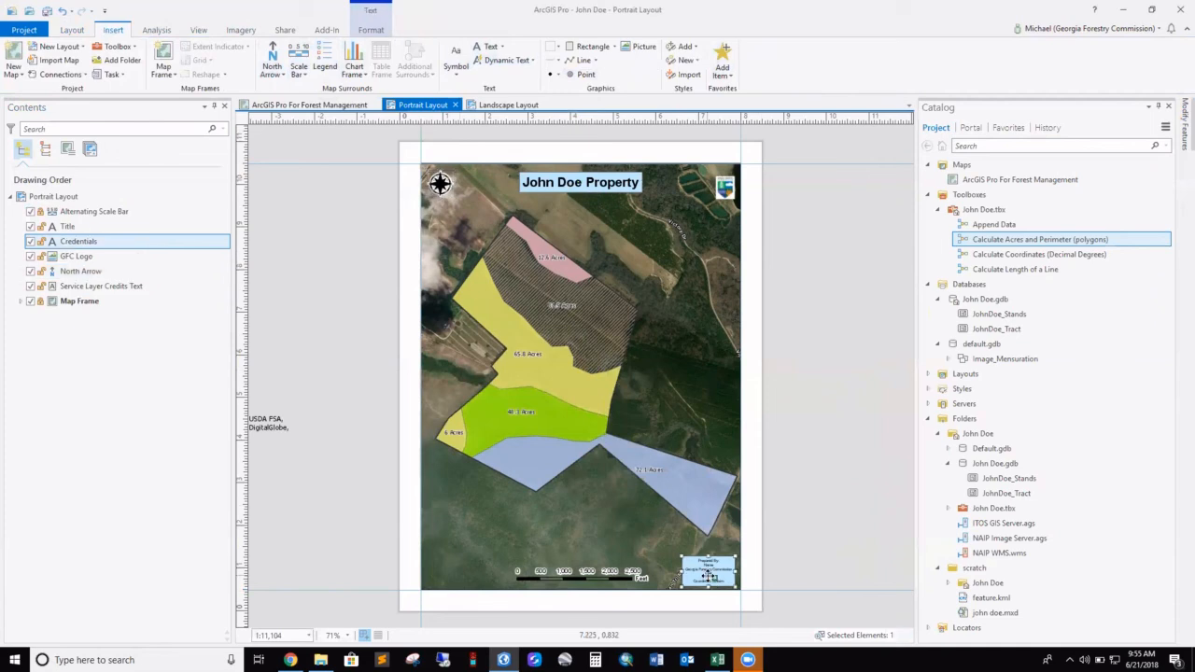
double_click(707, 576)
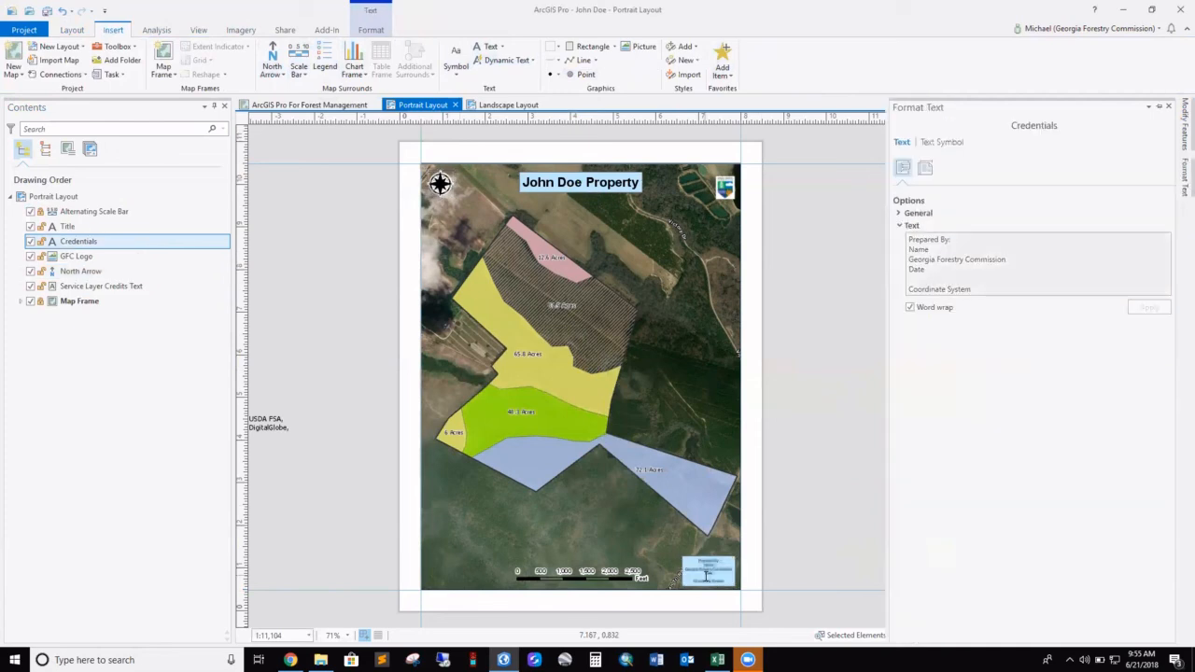
left_click(962, 237)
left_click_drag(941, 250, 898, 250)
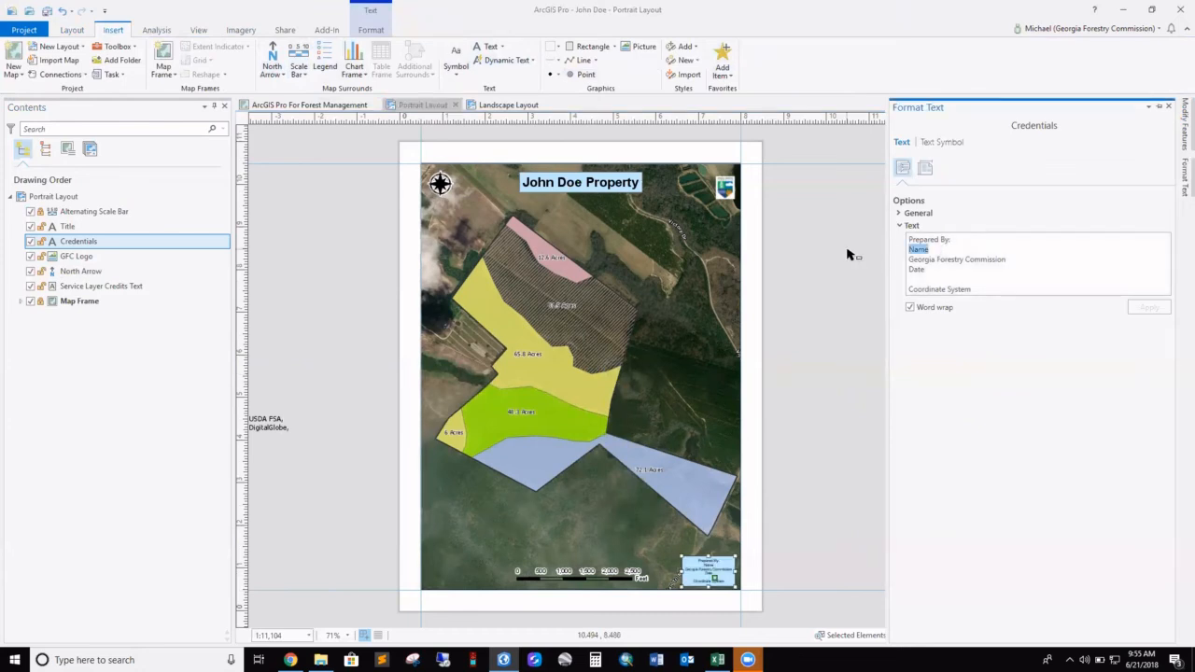
type("Michael Torbett")
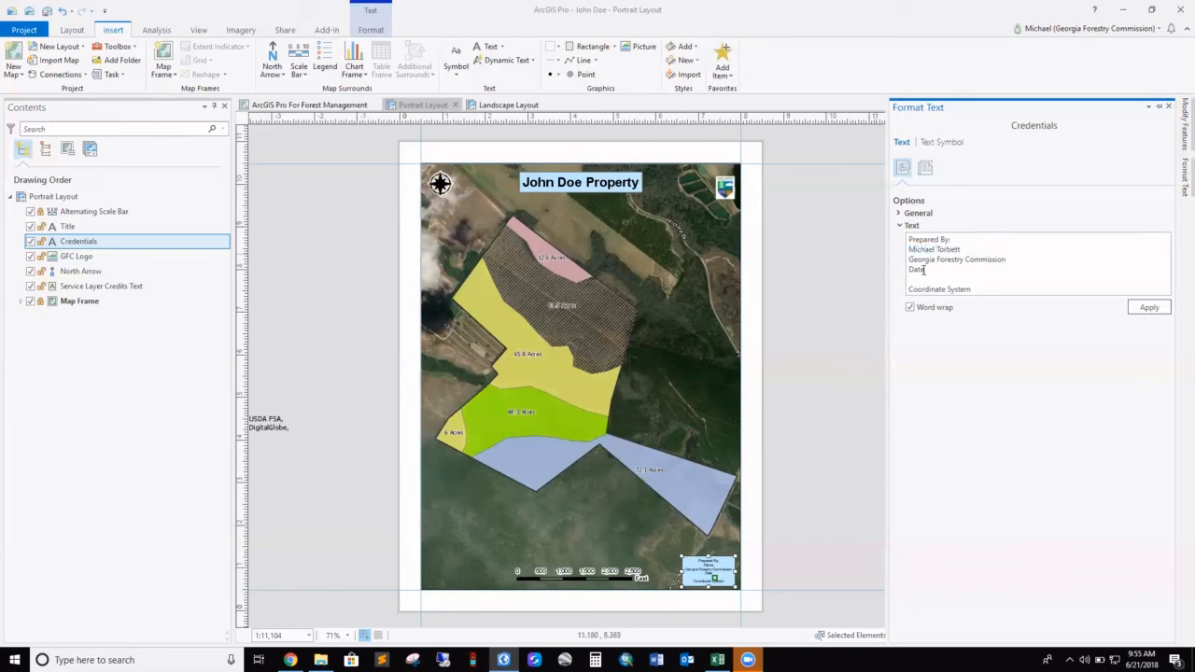
left_click_drag(929, 270, 873, 270)
type("6/21/2018")
left_click(1151, 308)
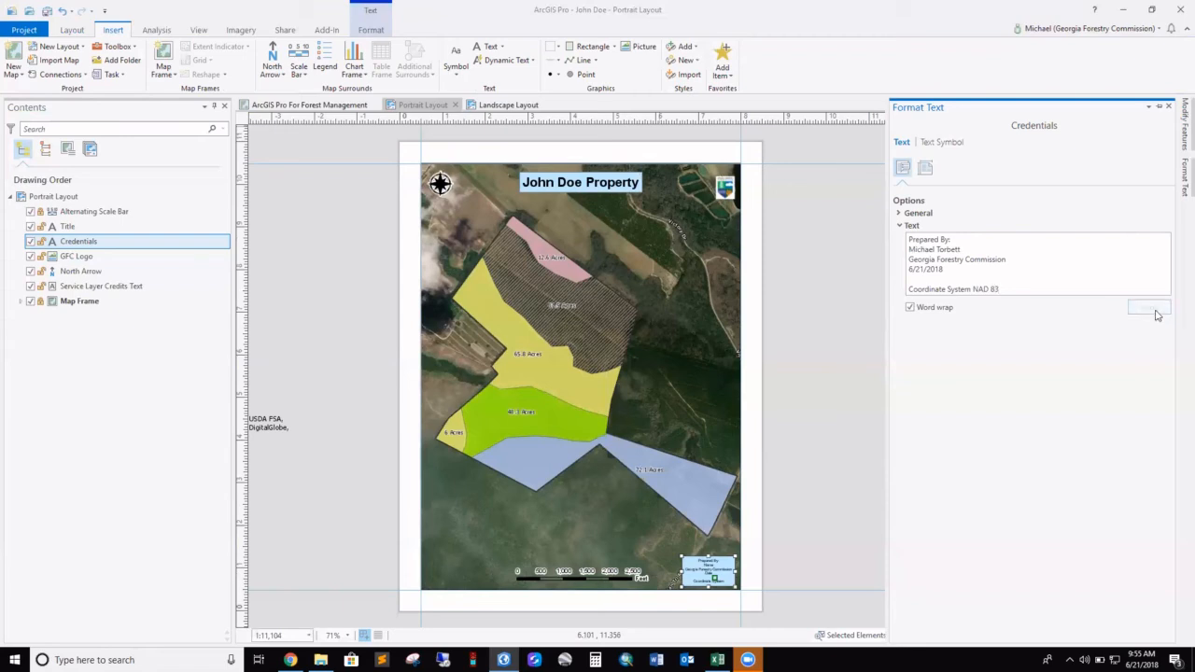
left_click(880, 400)
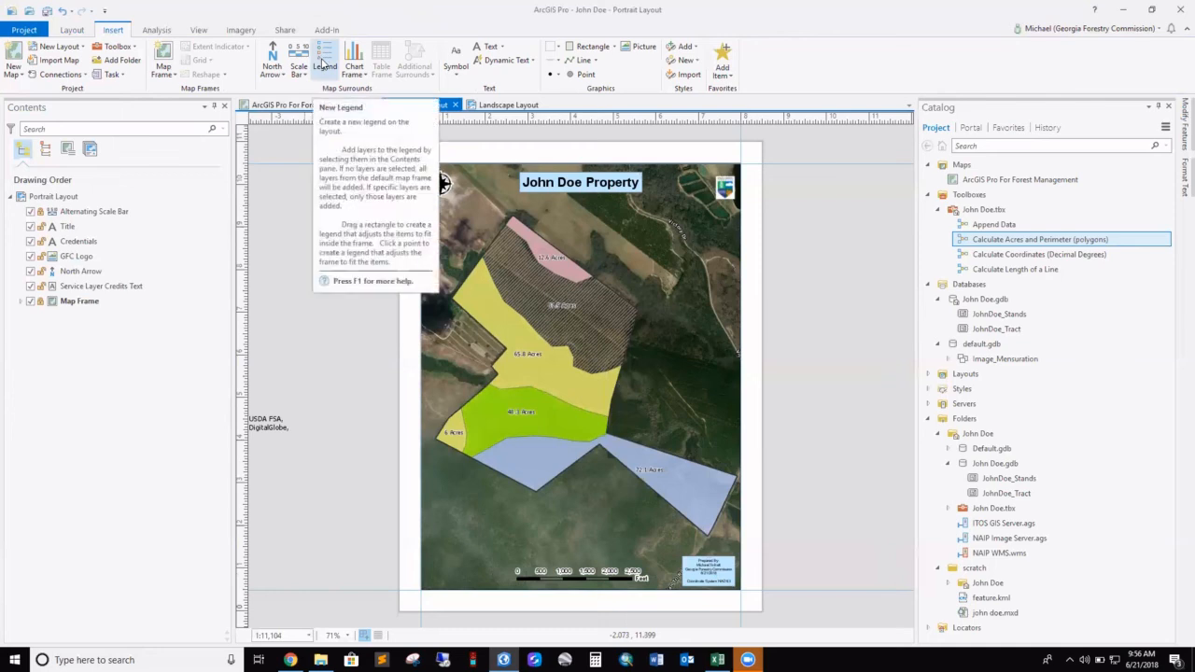
Insert a legend about 1.4 by 1.75 in over the dark forest below the stands, beside the scale bar
left_click(322, 64)
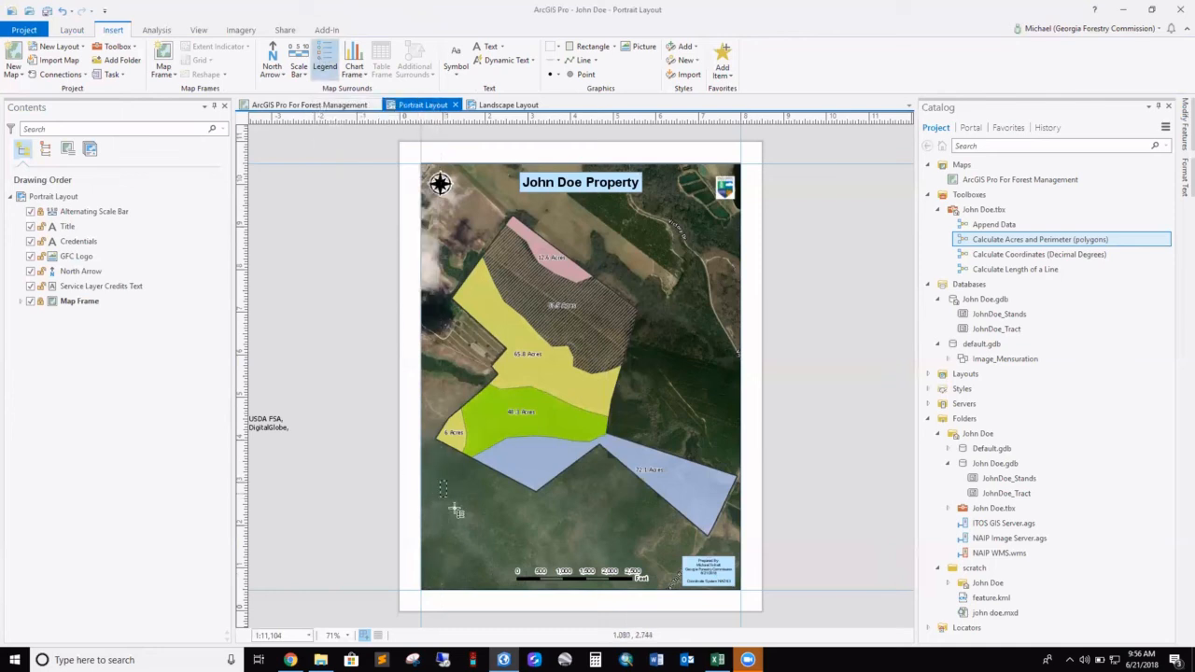
left_click_drag(456, 510, 501, 556)
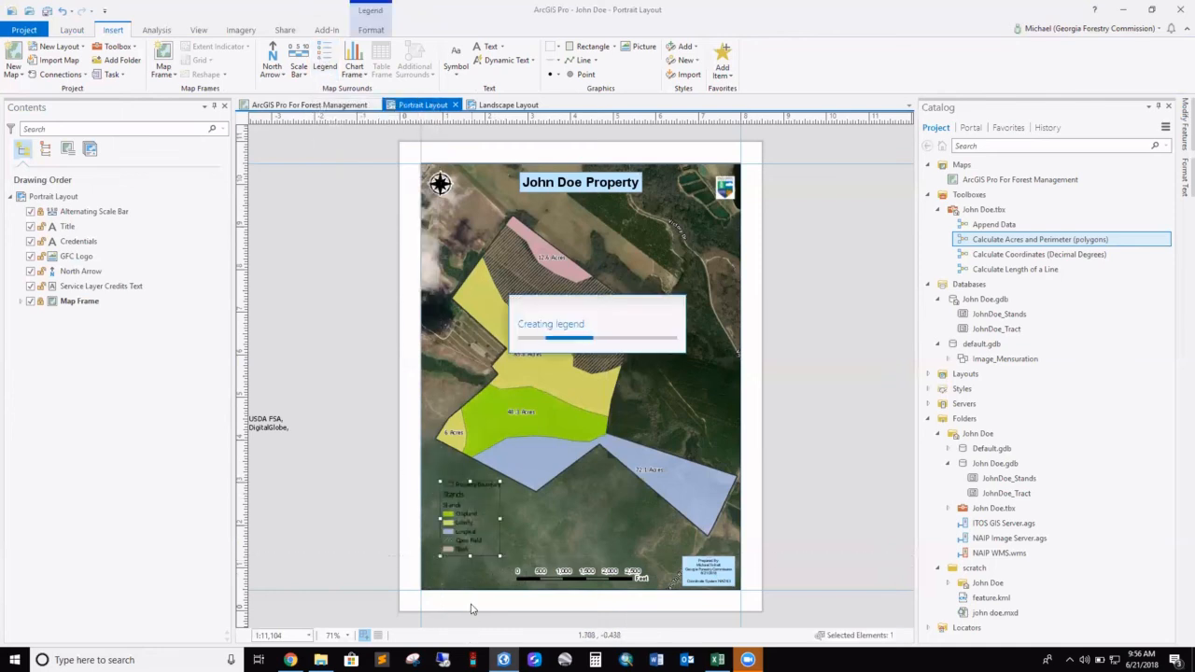
left_click(468, 504)
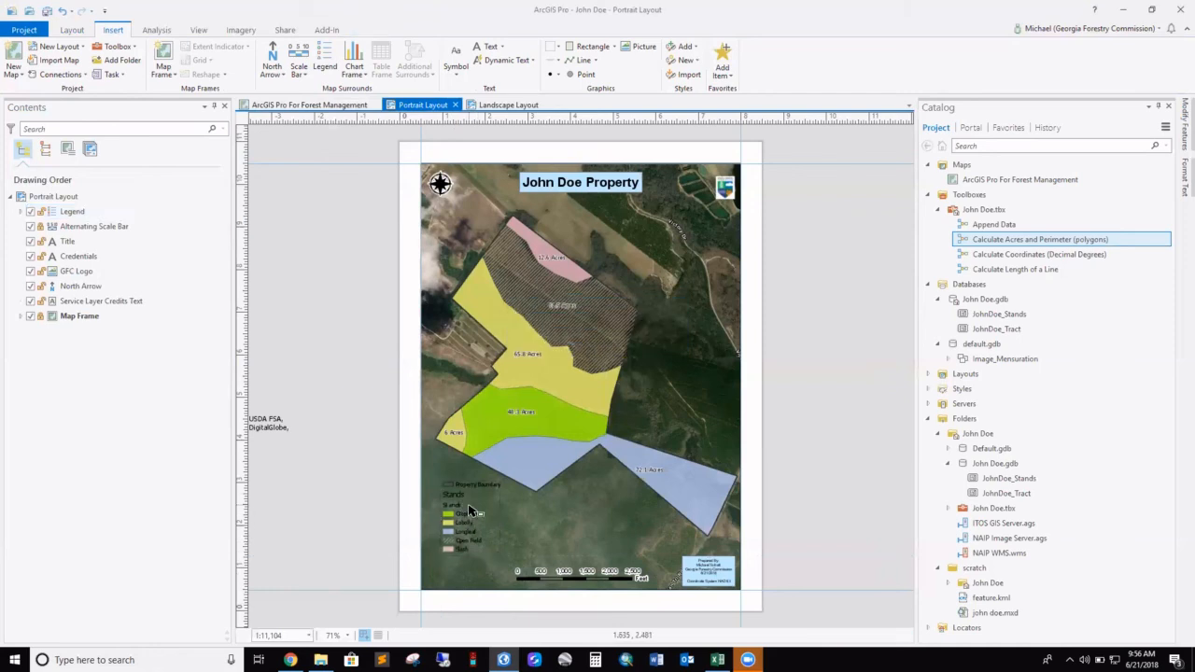
Fill the legend's background with a pale aqua color and apply it
left_click(75, 215)
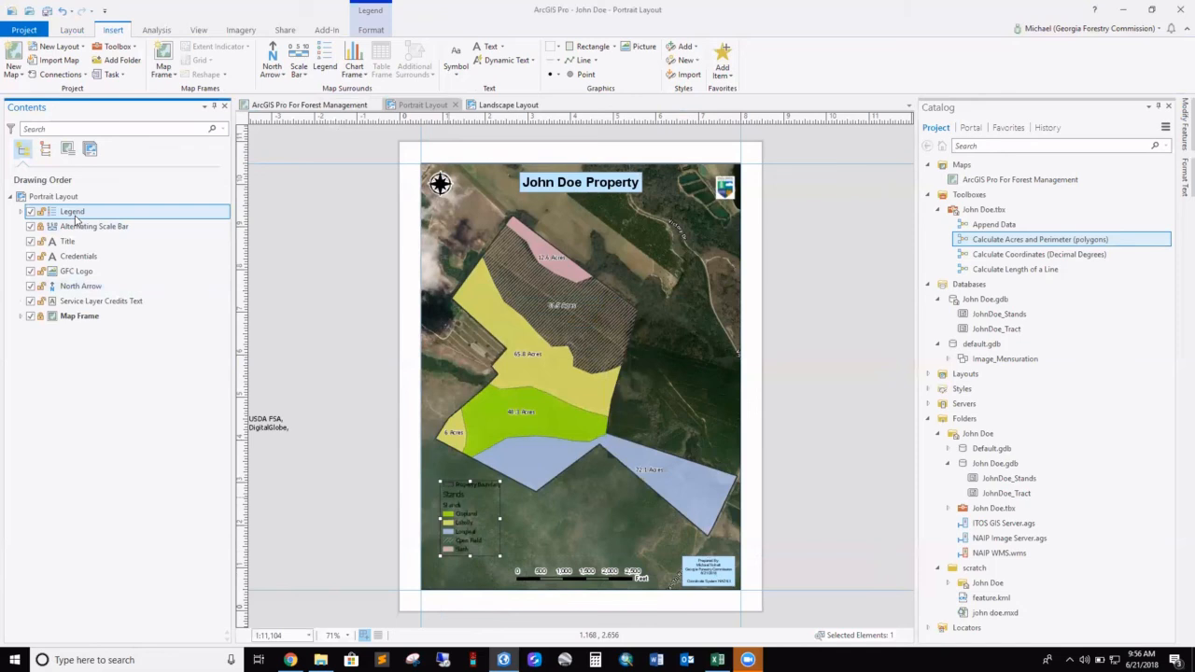
left_click(371, 31)
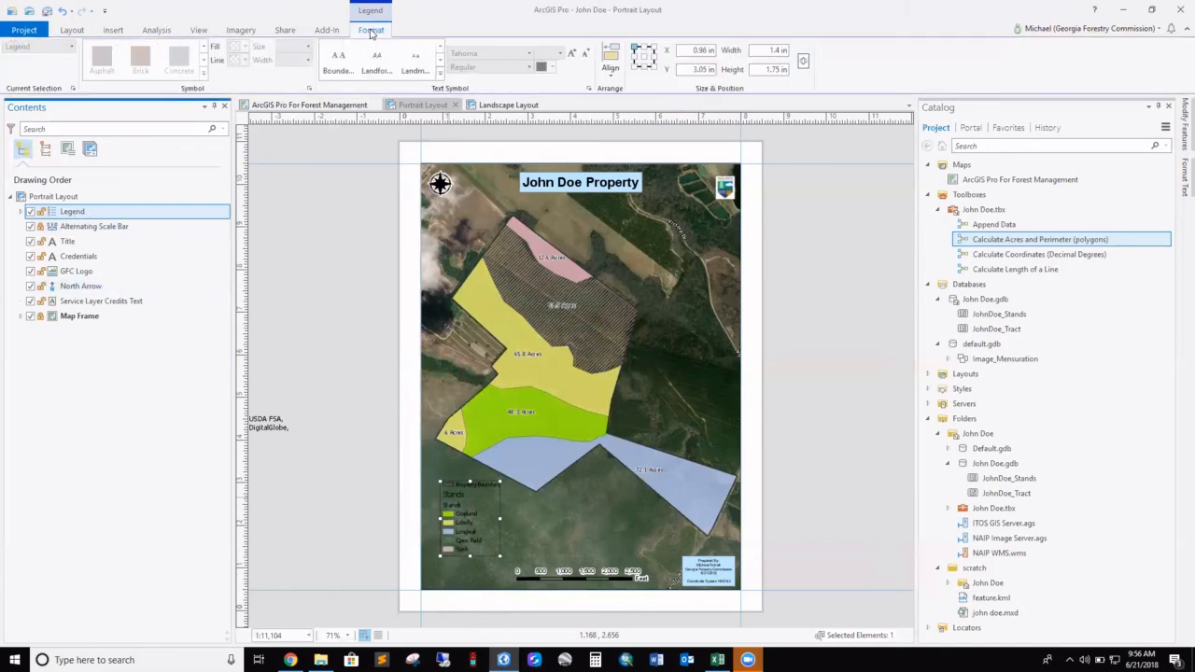
right_click(90, 213)
left_click(127, 418)
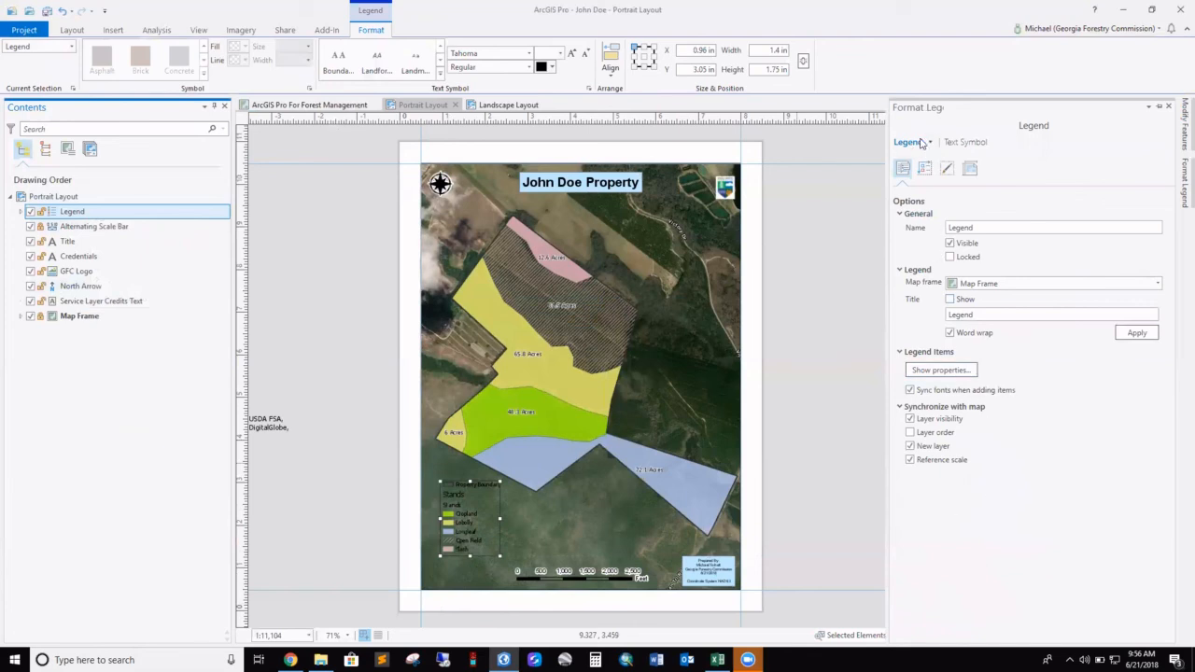
left_click(929, 142)
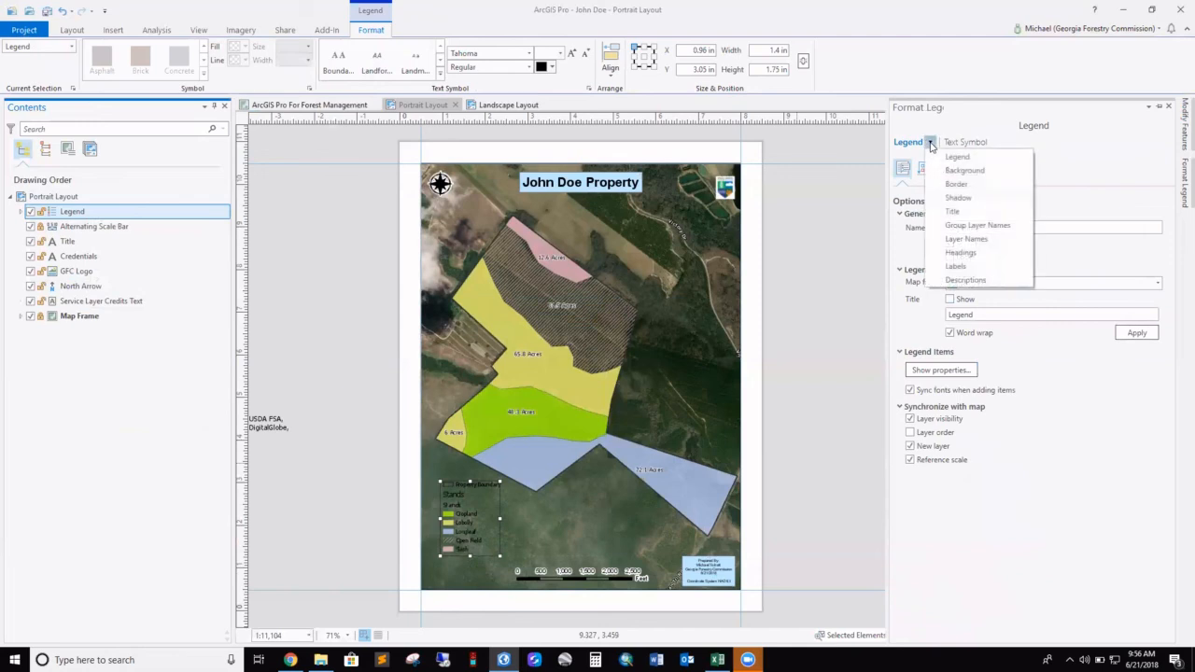
left_click(967, 176)
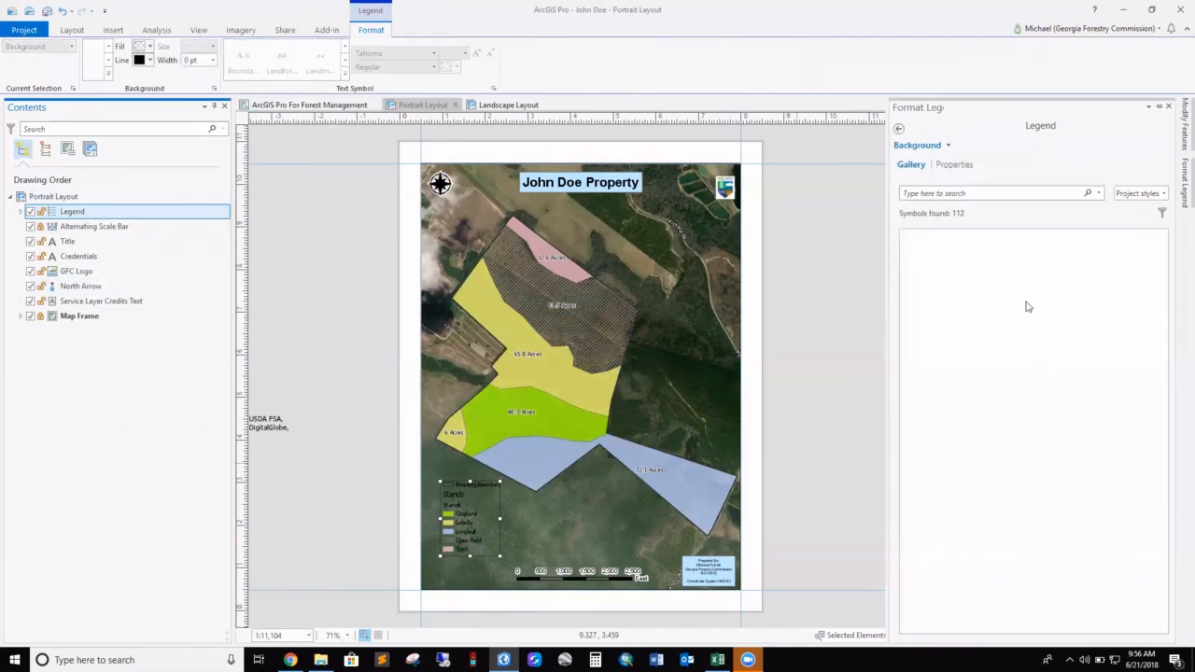
left_click(955, 165)
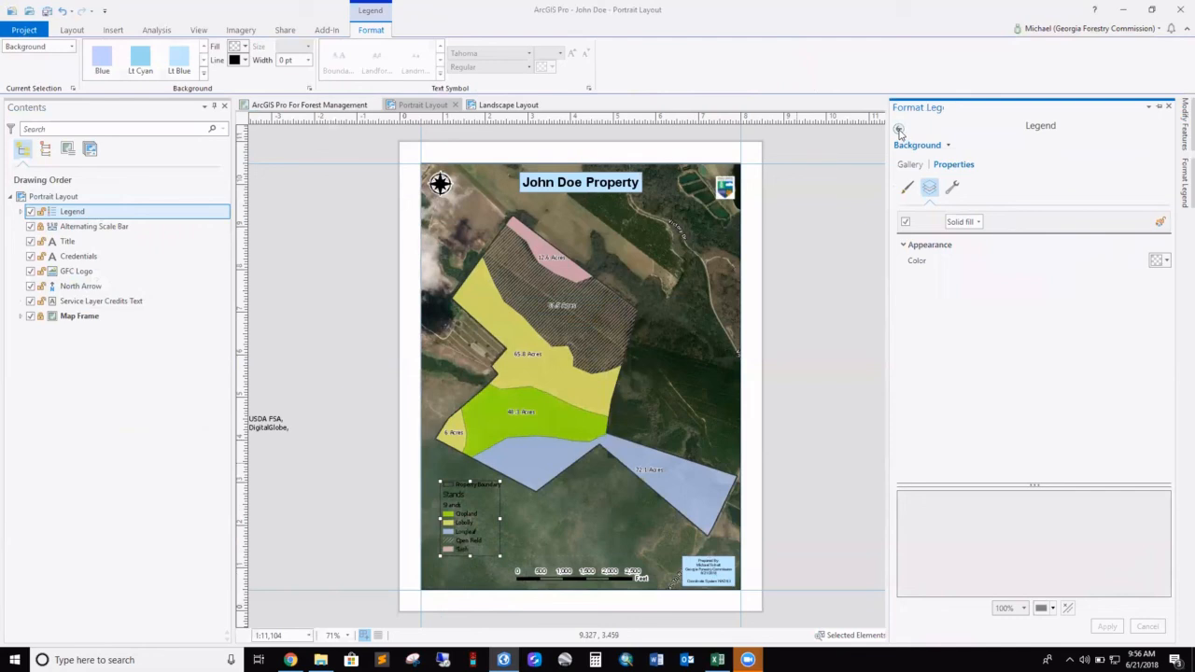
left_click(953, 188)
left_click(908, 187)
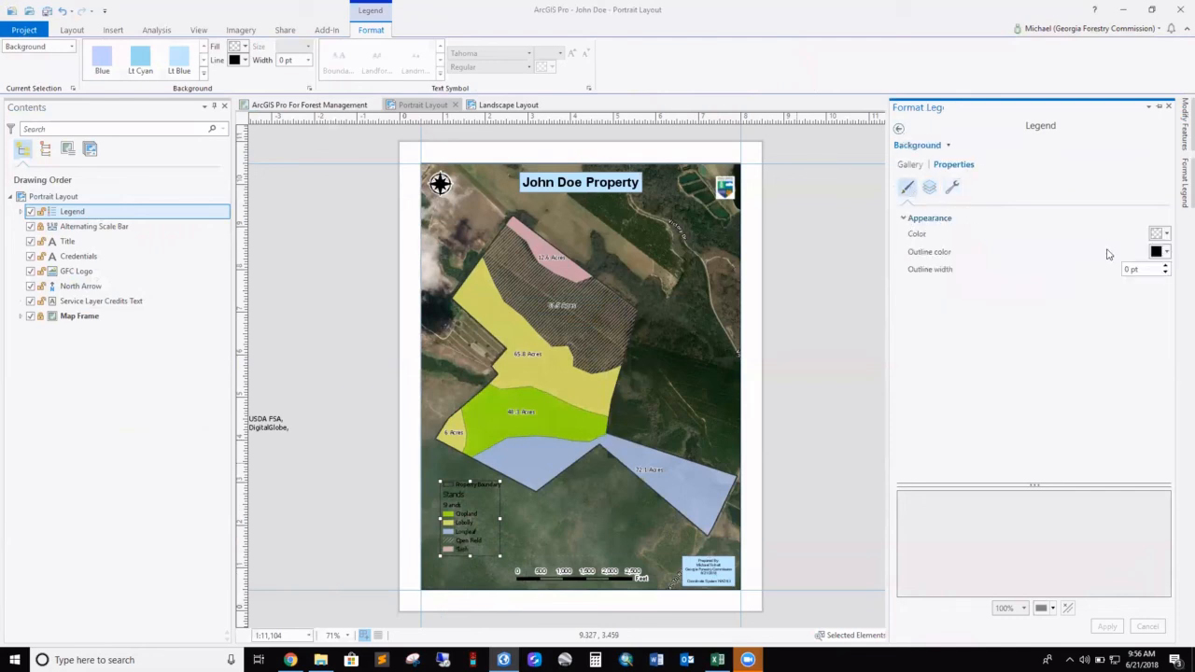
left_click(1165, 234)
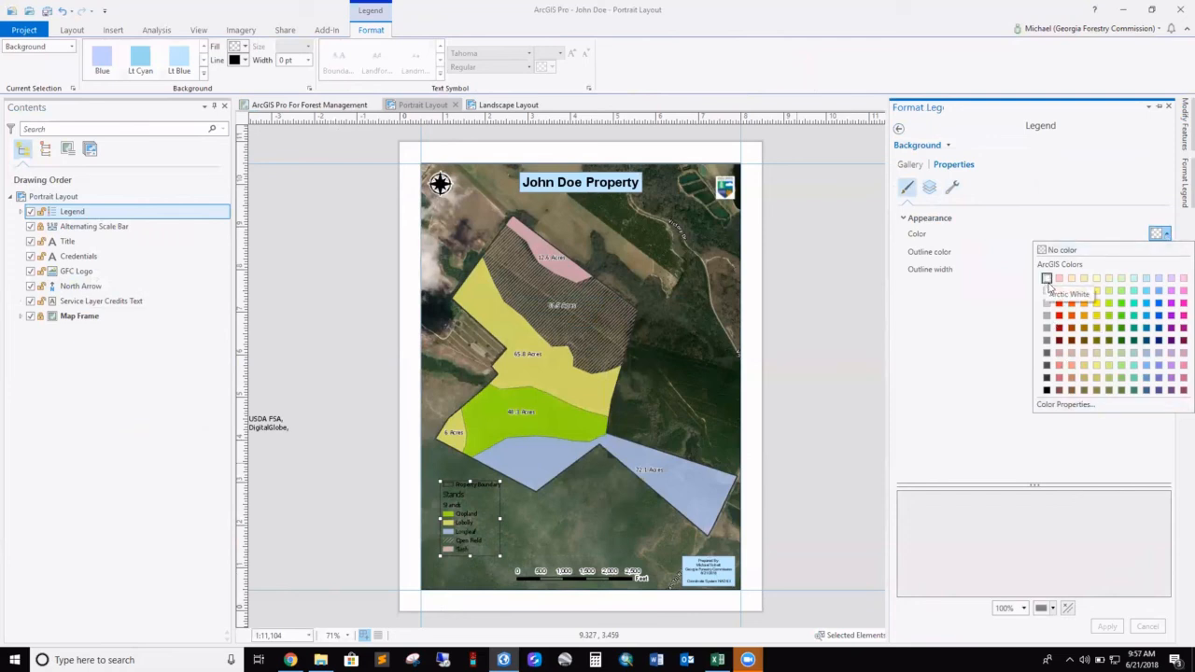
left_click(1133, 291)
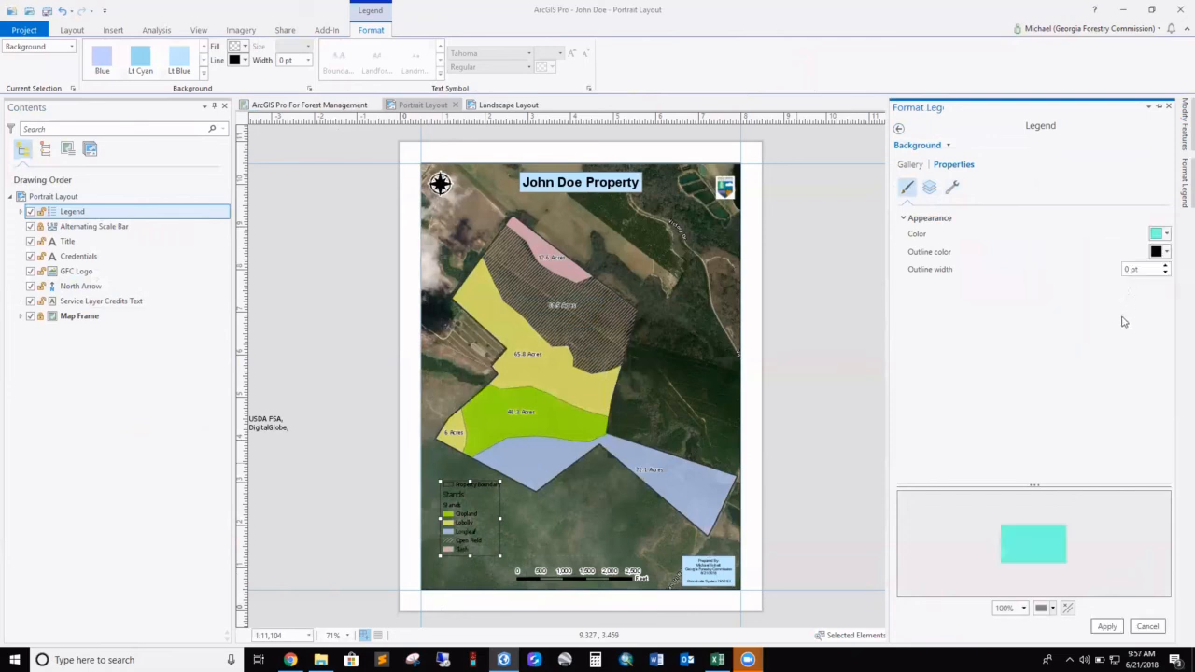
left_click(1165, 235)
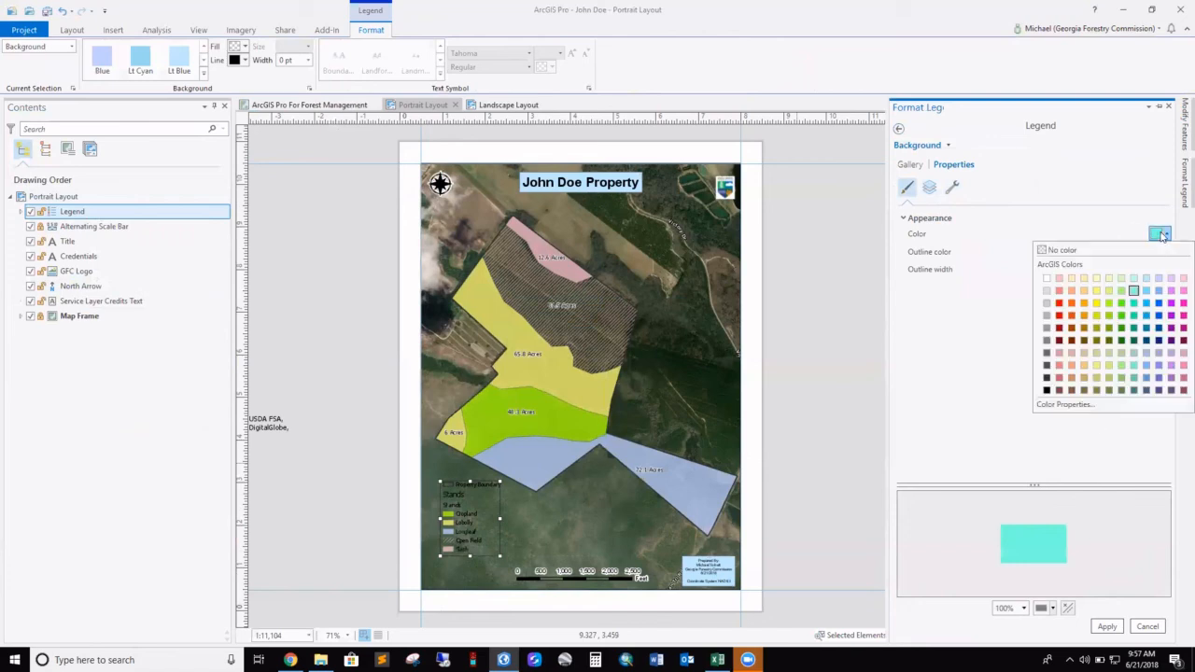
left_click(1136, 281)
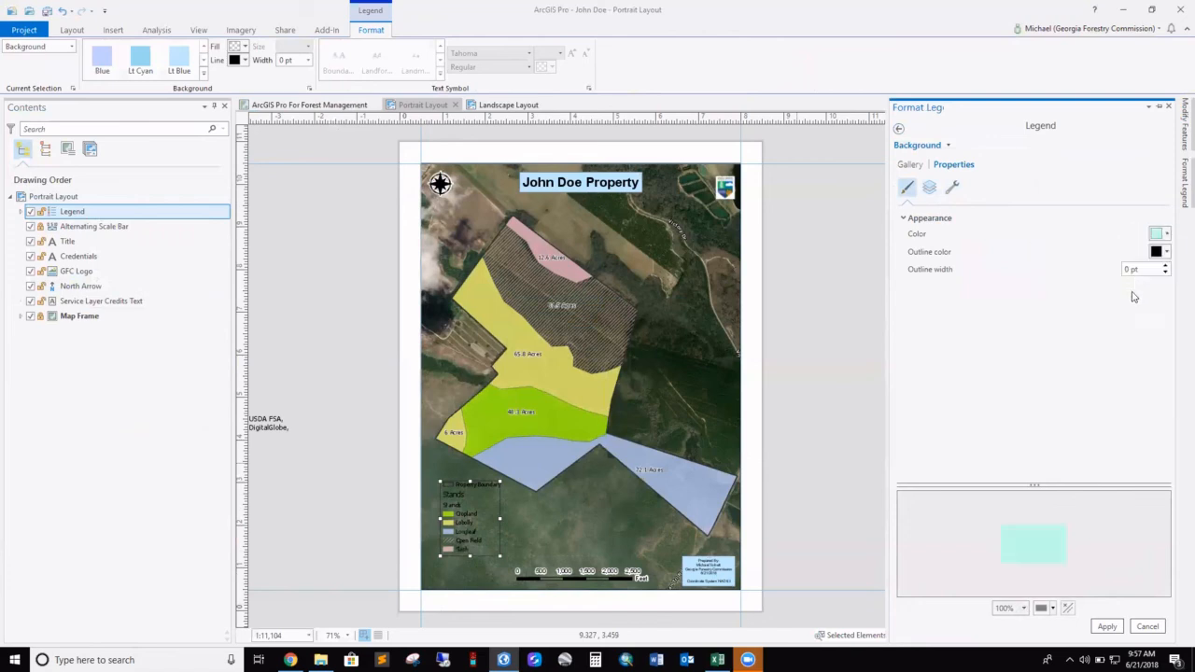
left_click(1106, 626)
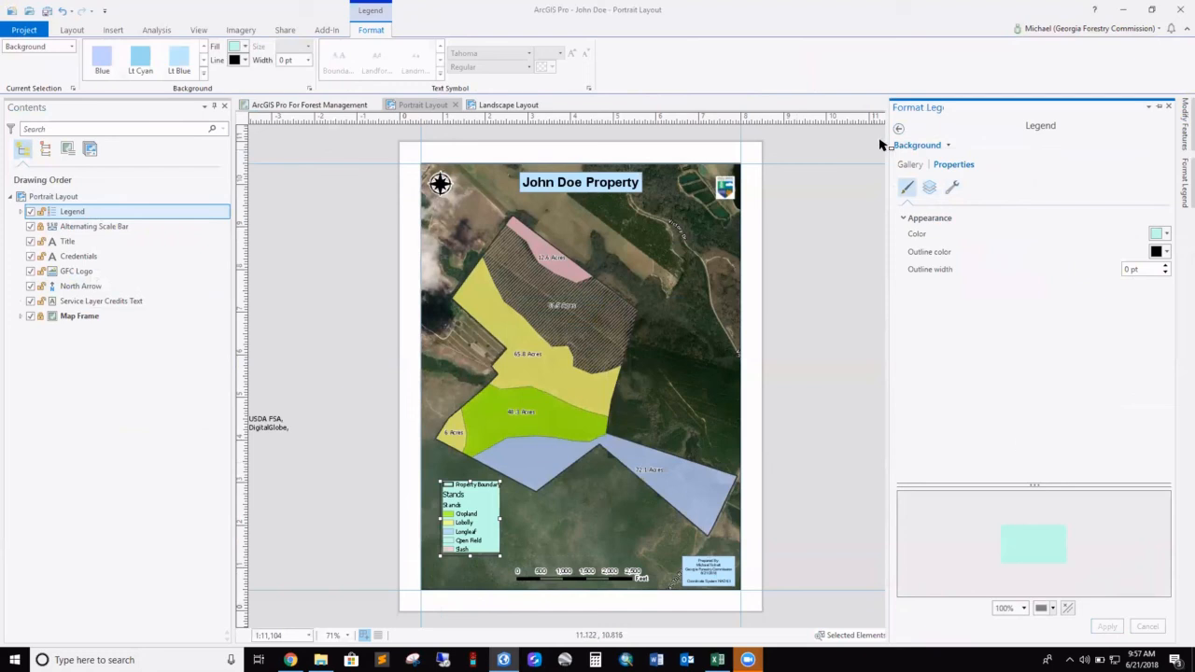
left_click(899, 131)
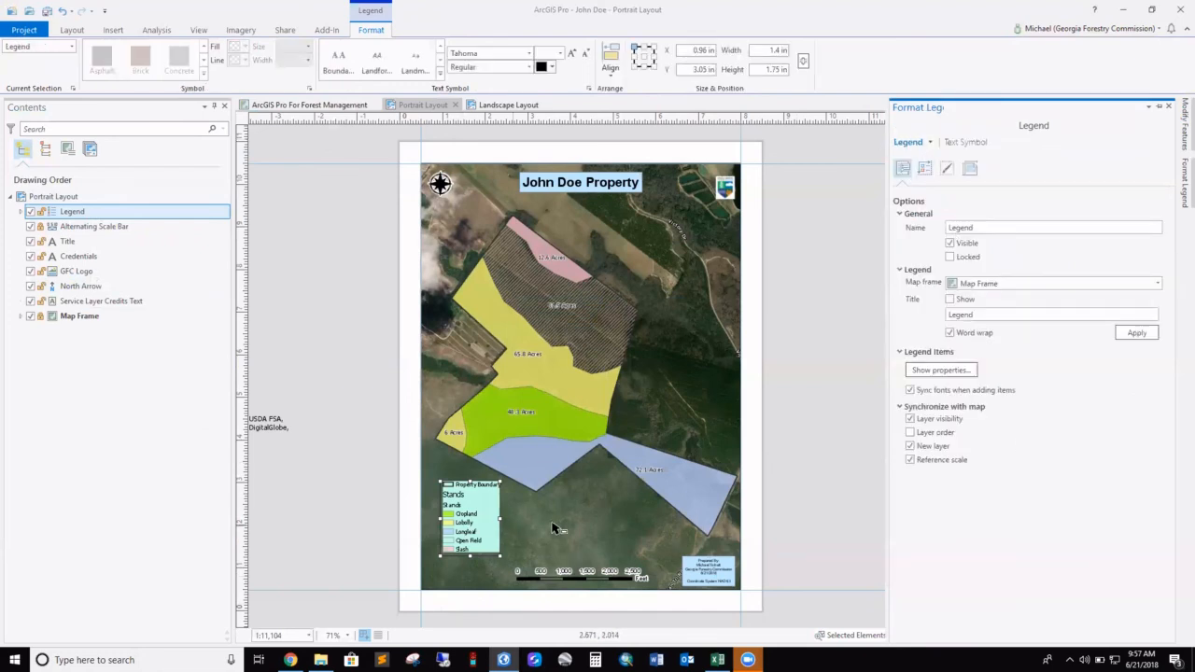
left_click(344, 500)
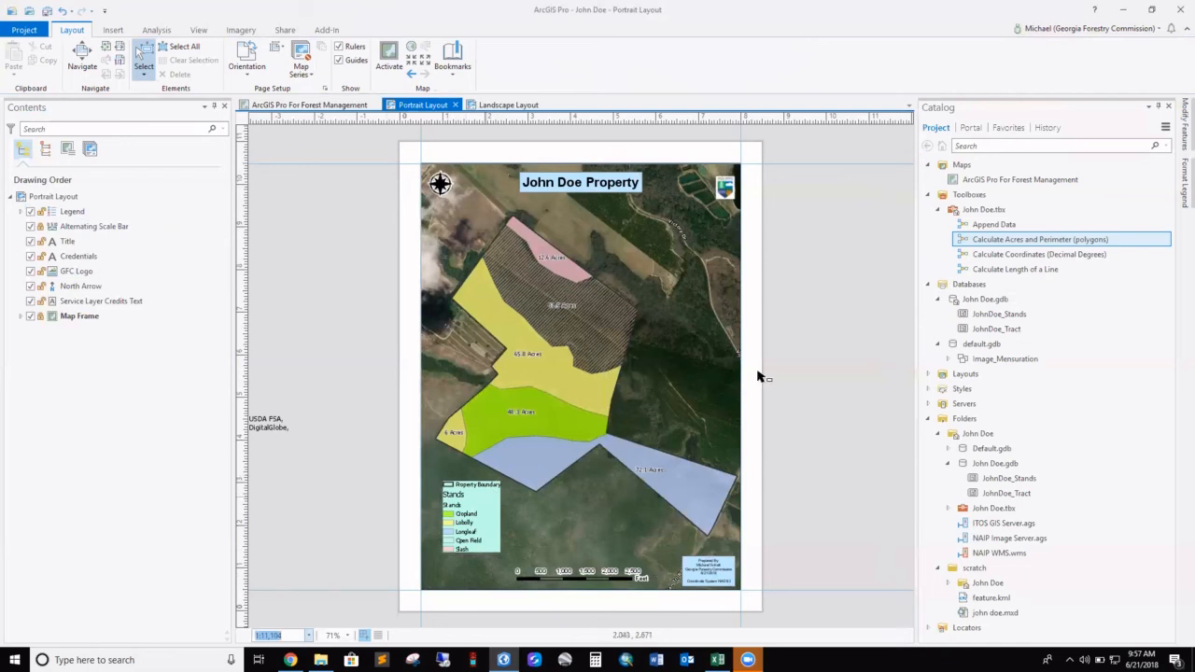
Give the legend a black border through its display properties
left_click(464, 524)
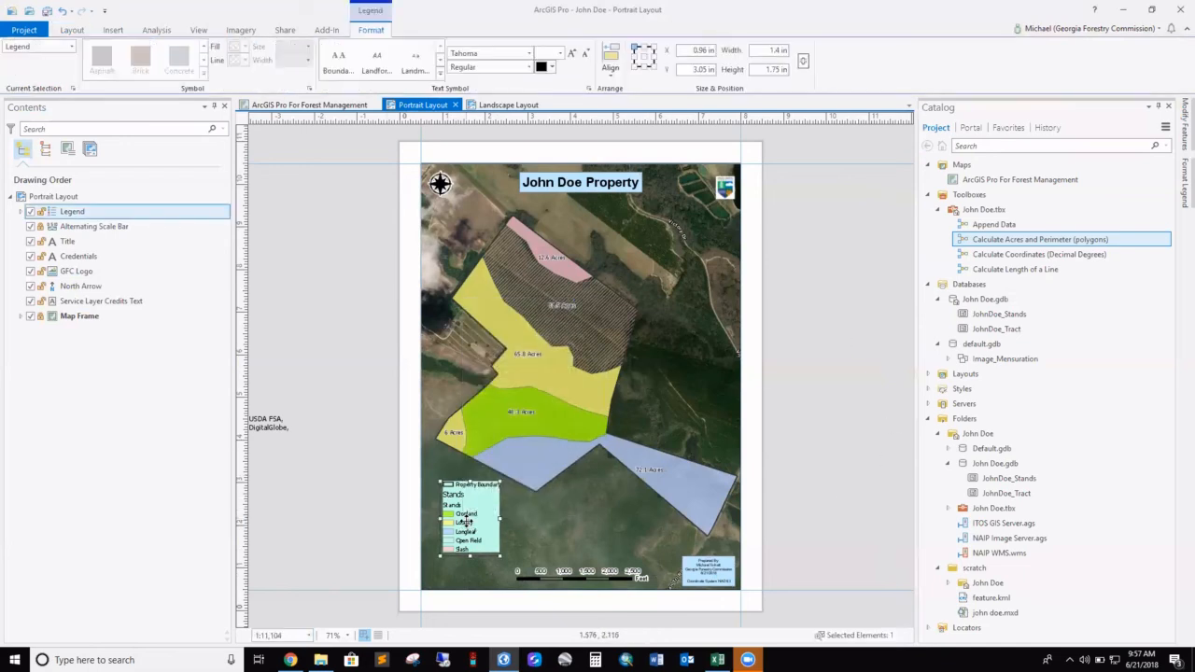
right_click(469, 521)
left_click(503, 509)
left_click(1180, 199)
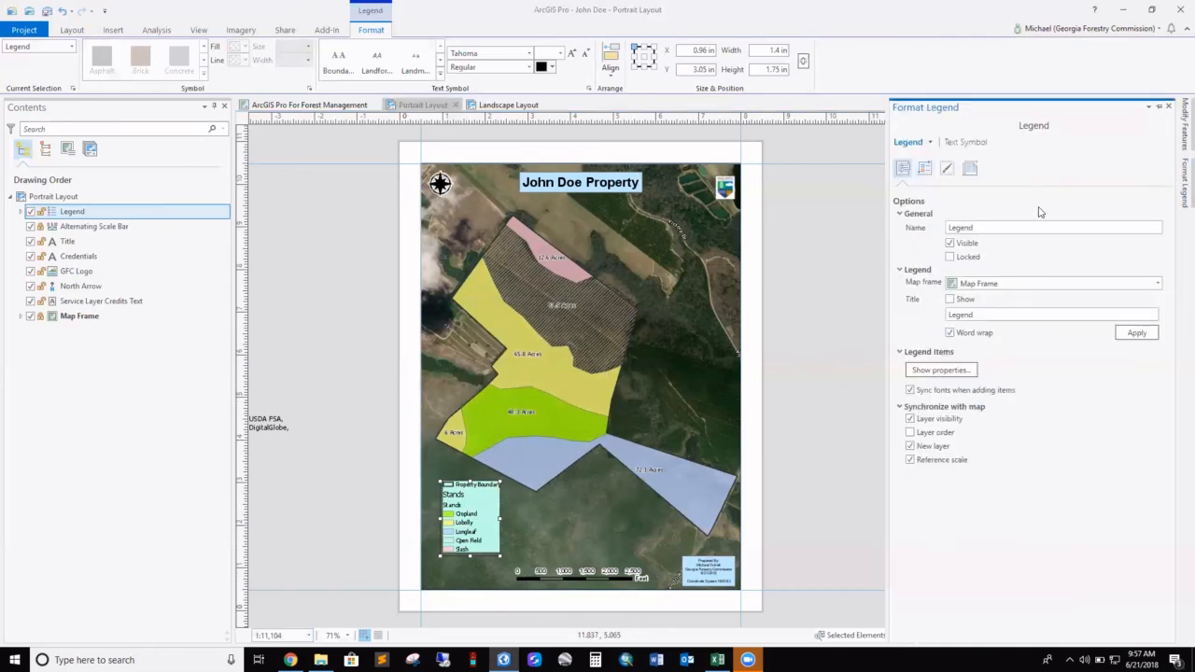
left_click(946, 170)
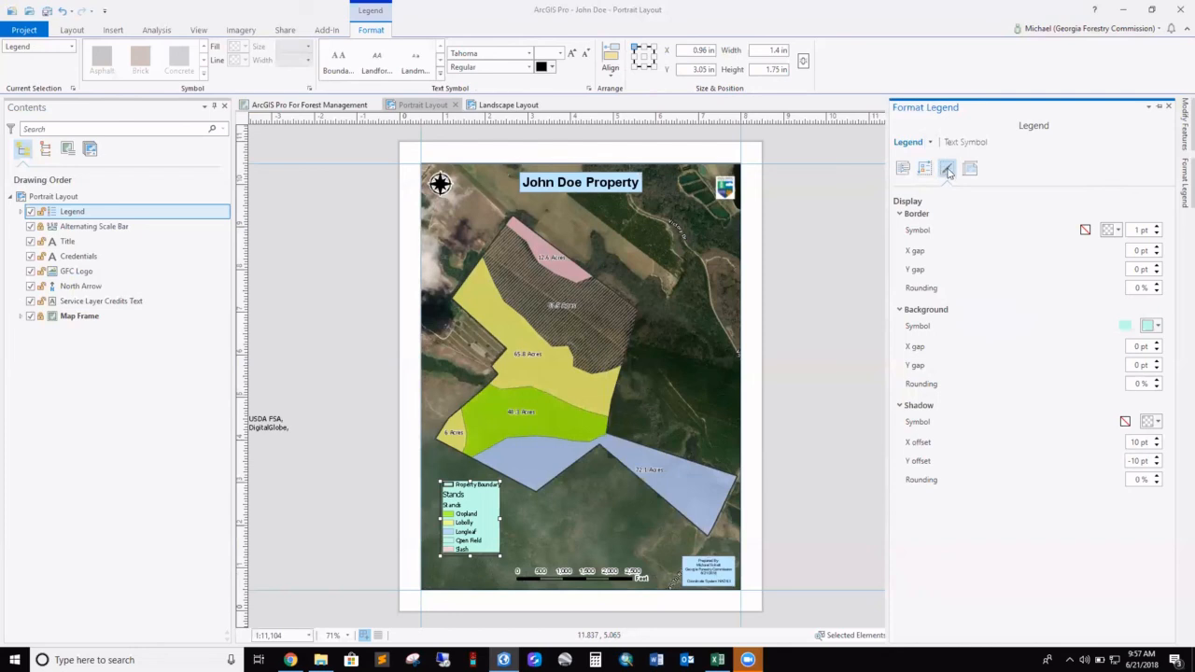
left_click(1116, 231)
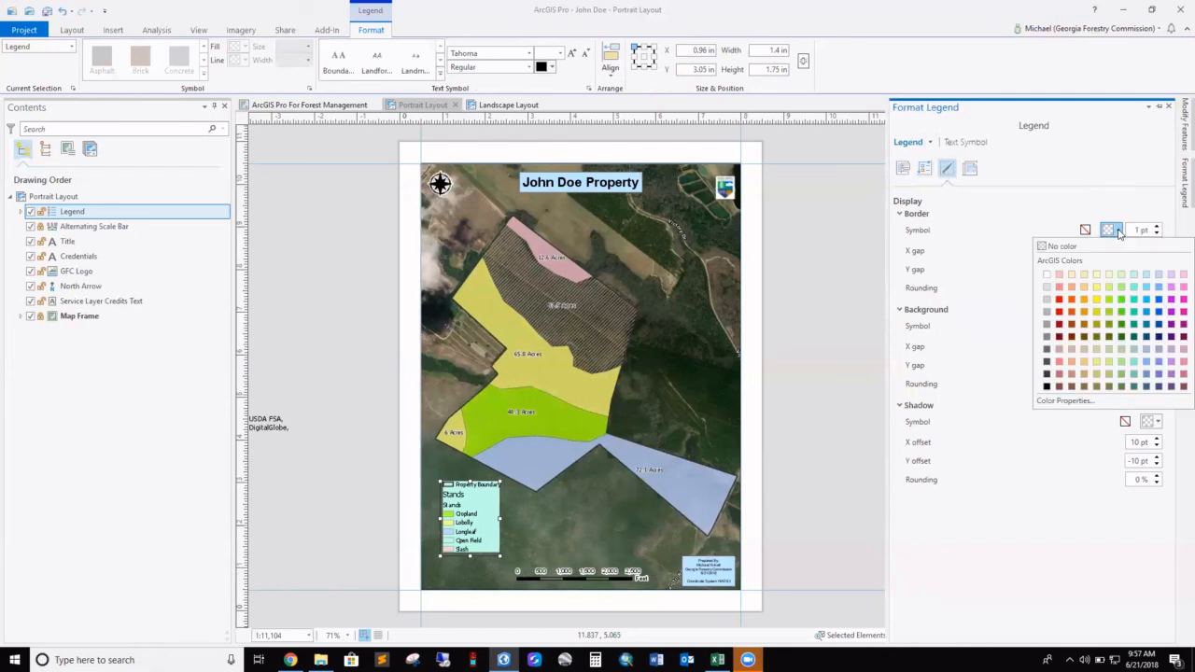
left_click(1045, 387)
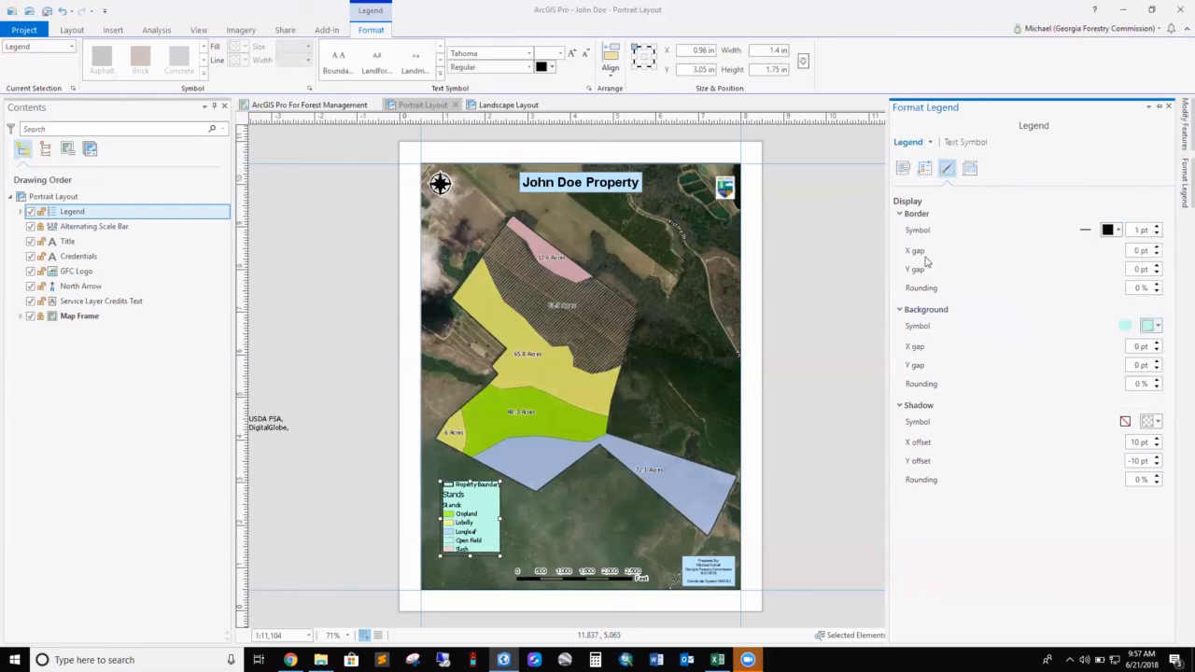
Set the X gap and Y gap of the legend's border to 10 pt each
left_click(1147, 250)
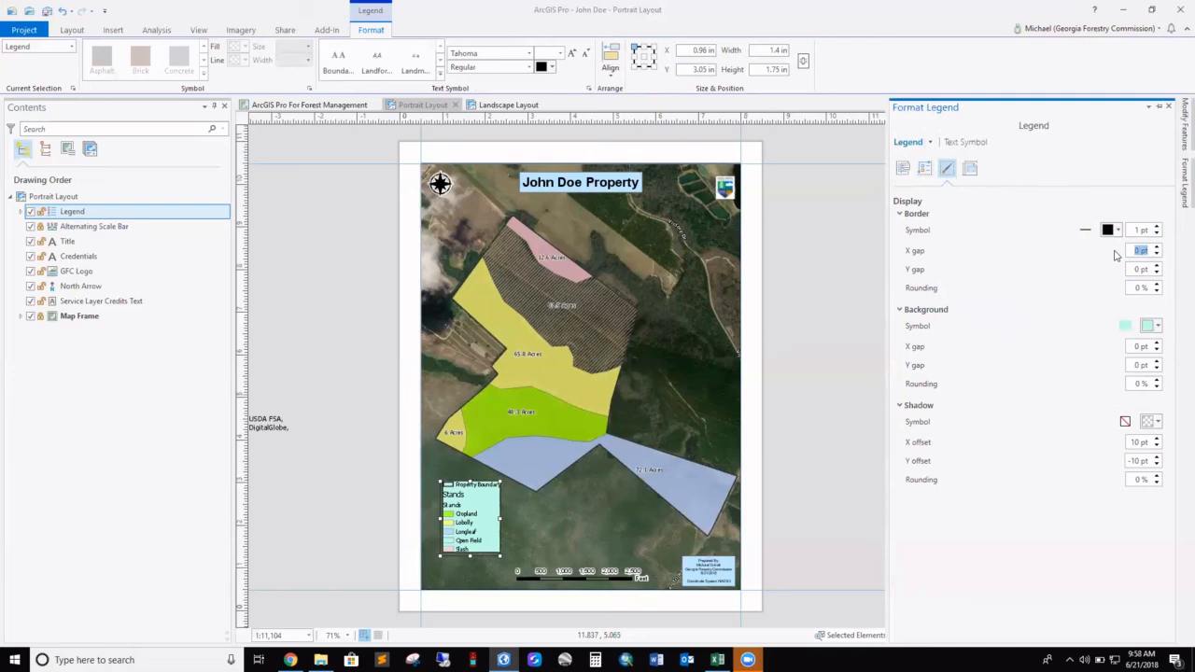
type("10")
left_click(1131, 270)
type("10")
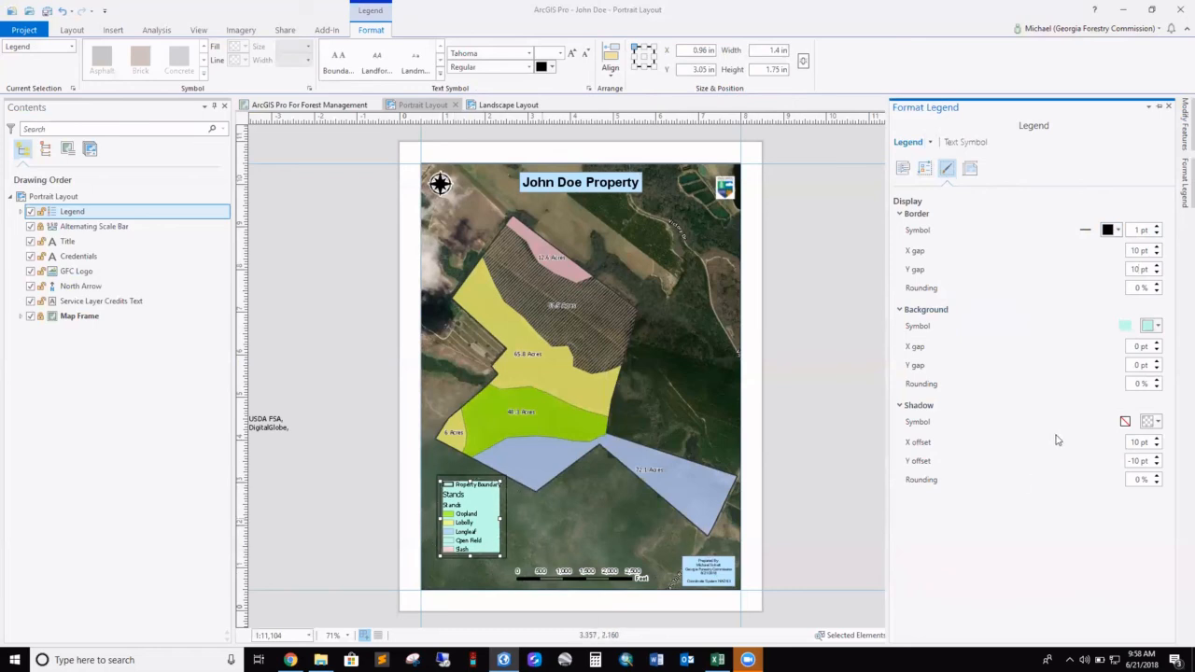
Set the X gap and Y gap of the legend's background to 10 pt each
left_click(1146, 346)
type("10")
left_click(1146, 365)
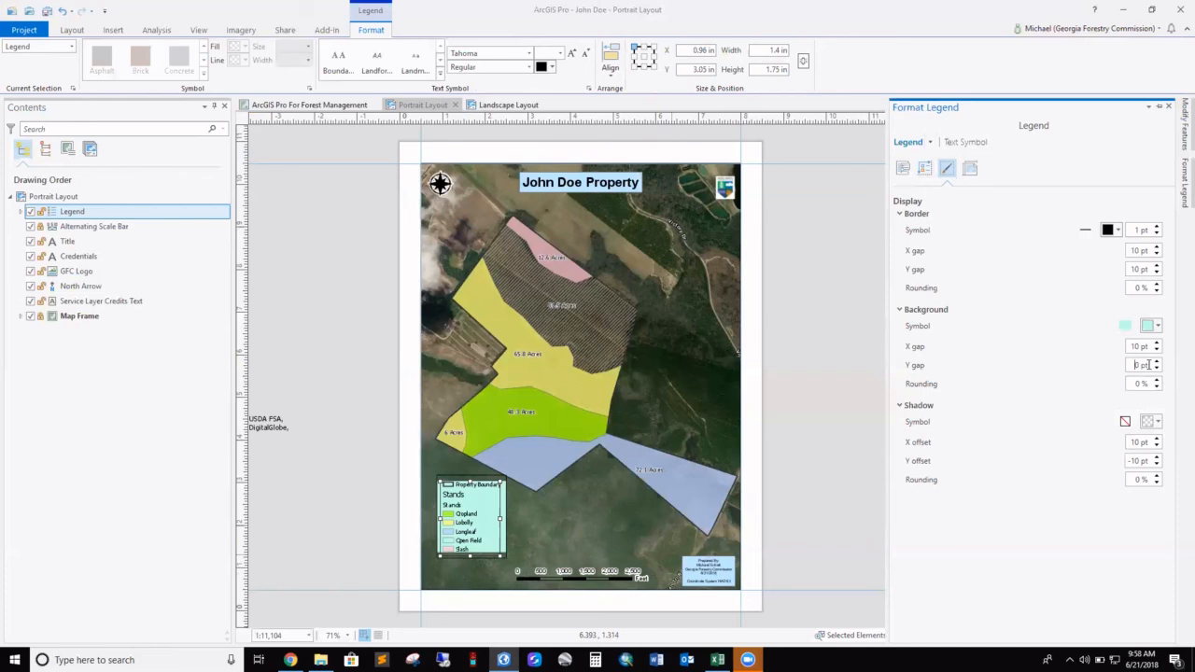
left_click_drag(1147, 365, 1110, 374)
type("1")
key("Return")
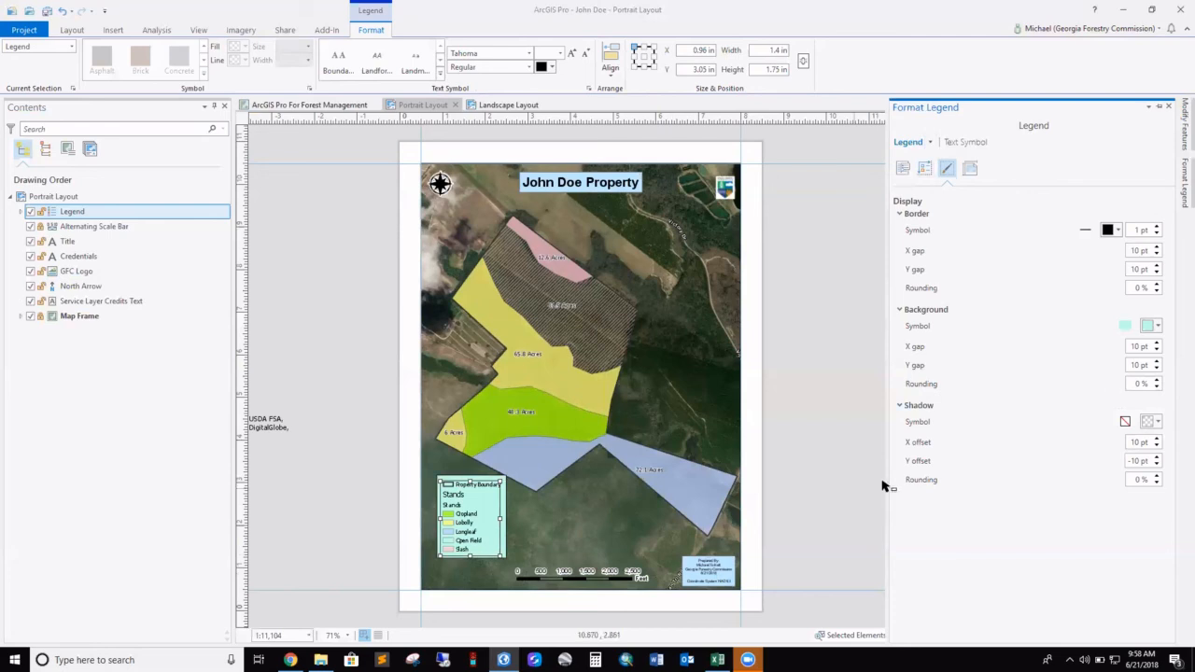
Try several blue shades for the legend's background and settle on a light sky blue
left_click(1158, 327)
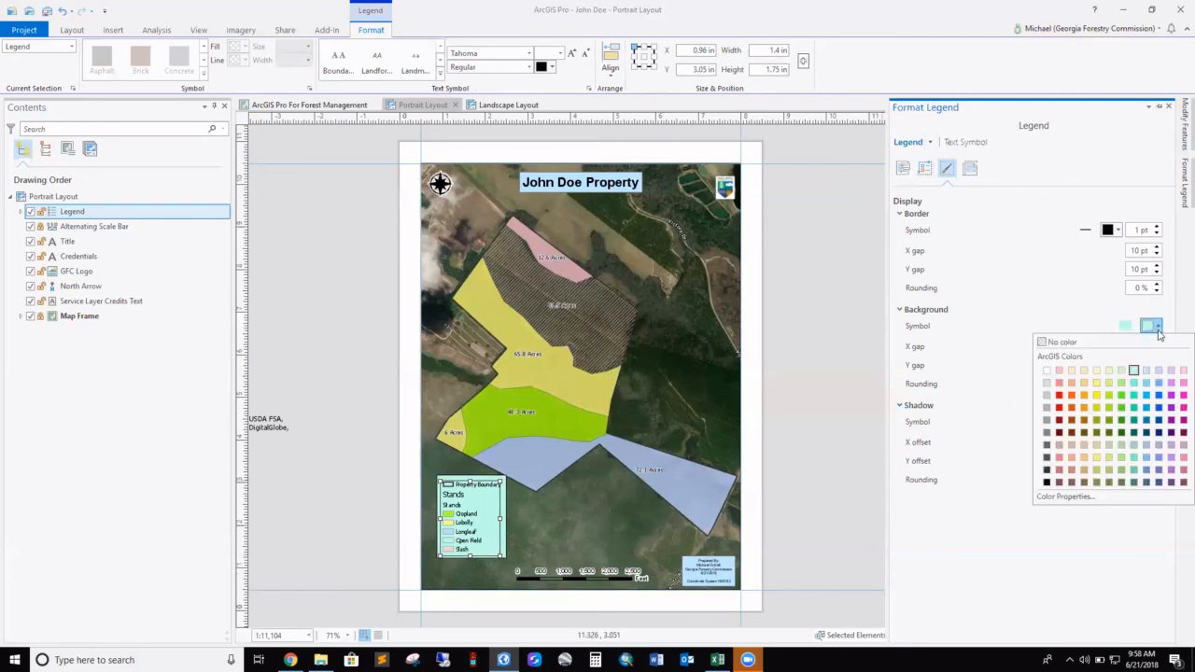
left_click(1146, 399)
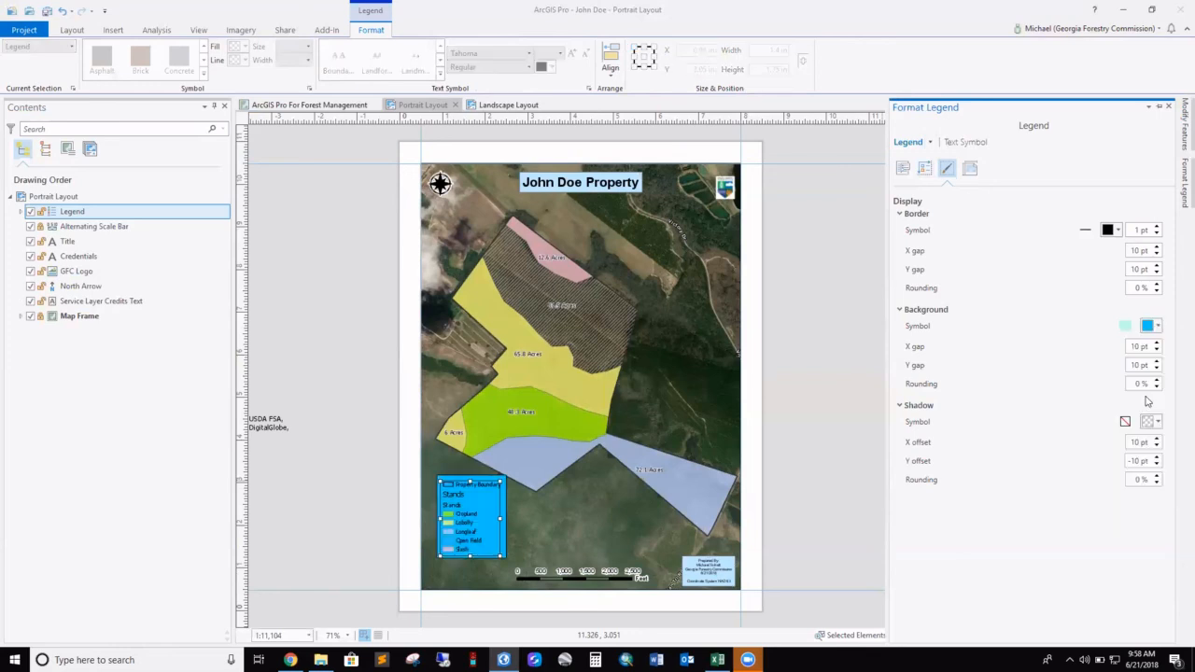
left_click(1158, 325)
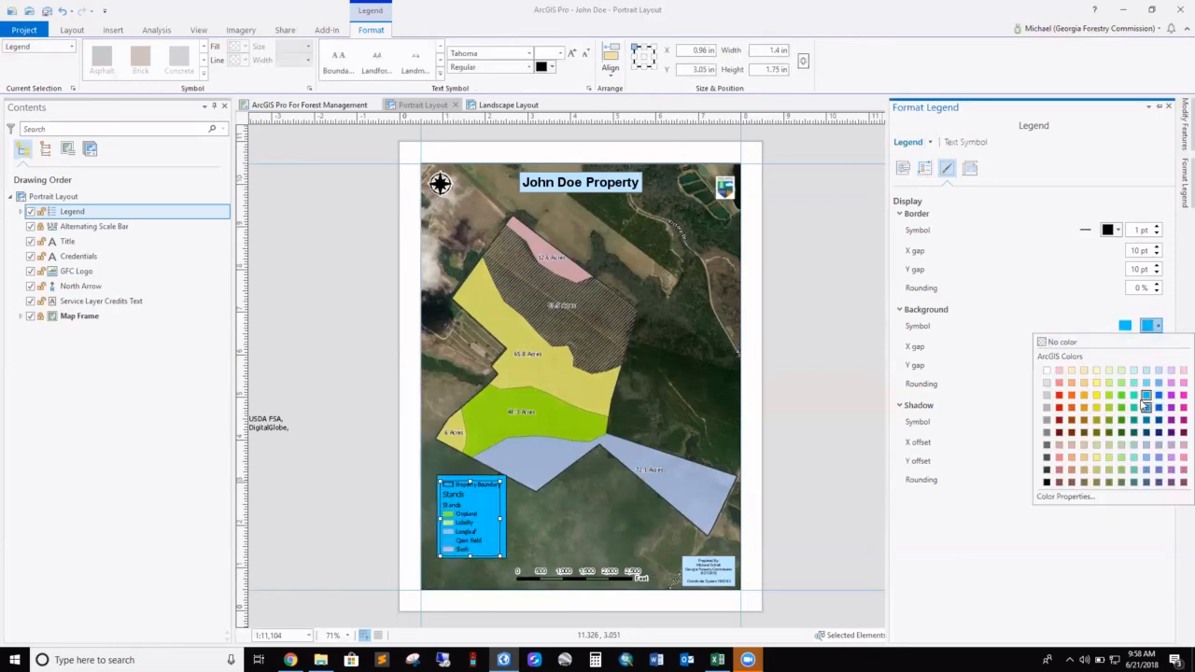
left_click(1134, 397)
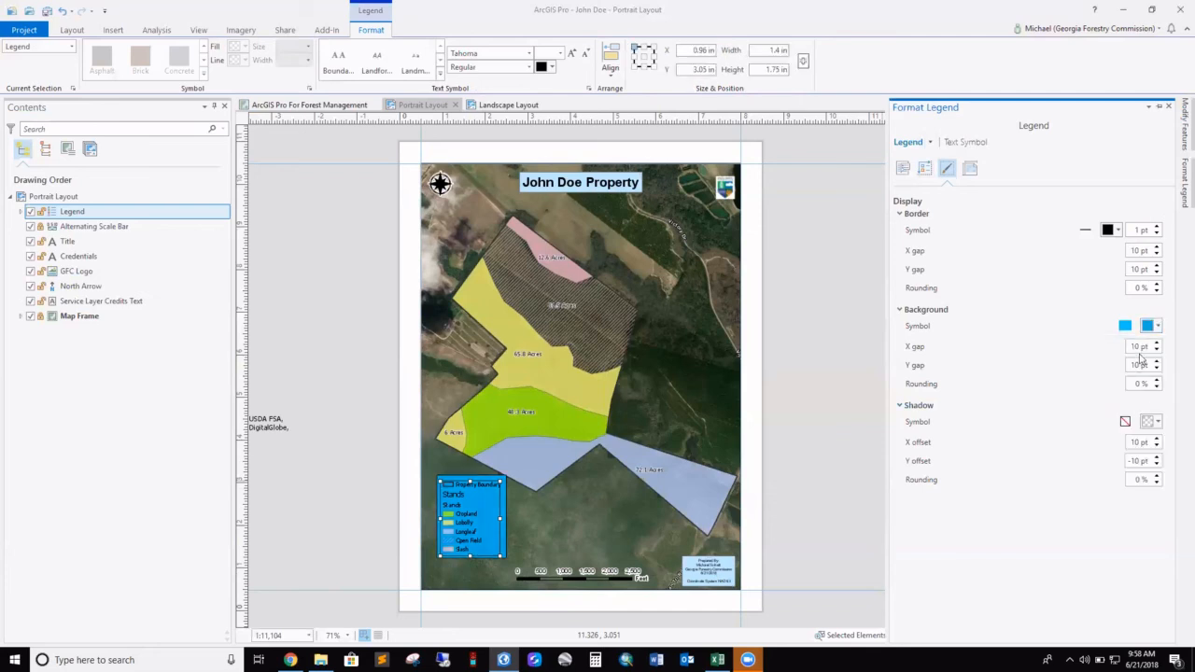
left_click(1156, 326)
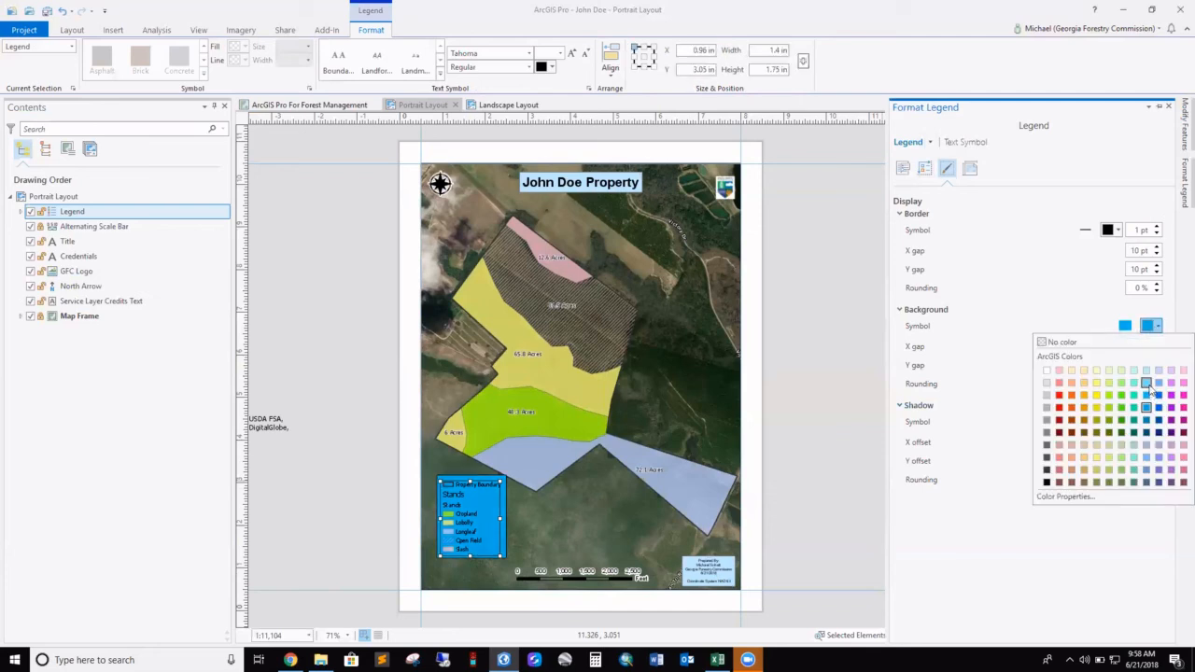
left_click(1153, 383)
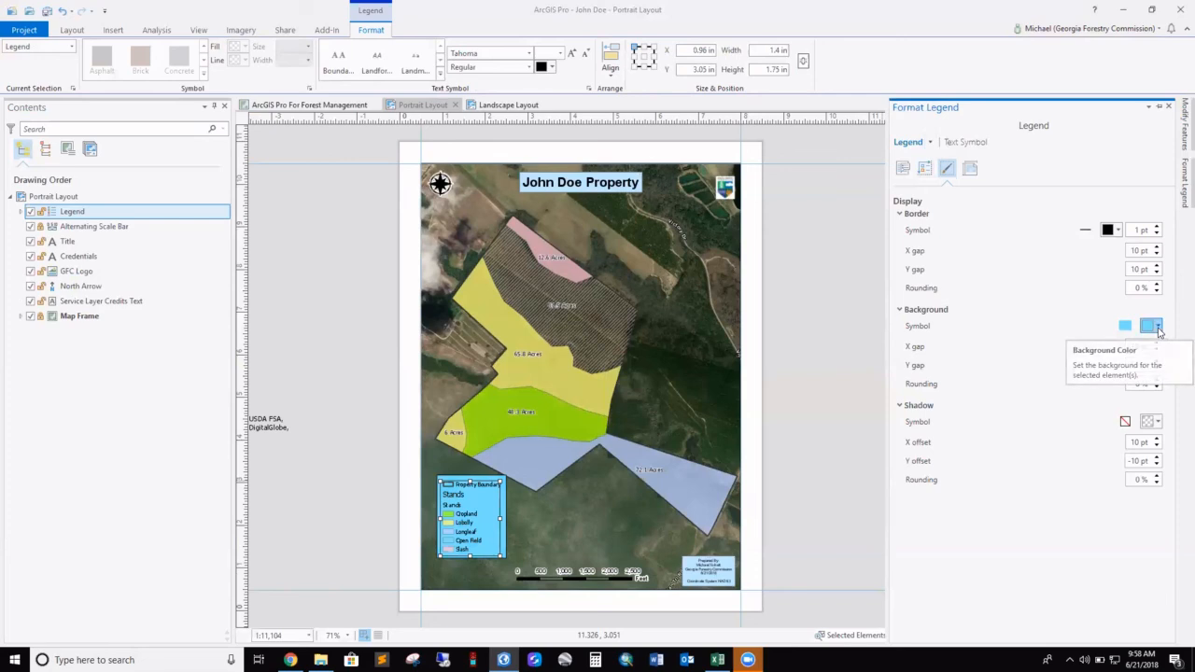
left_click(1158, 327)
left_click(1158, 390)
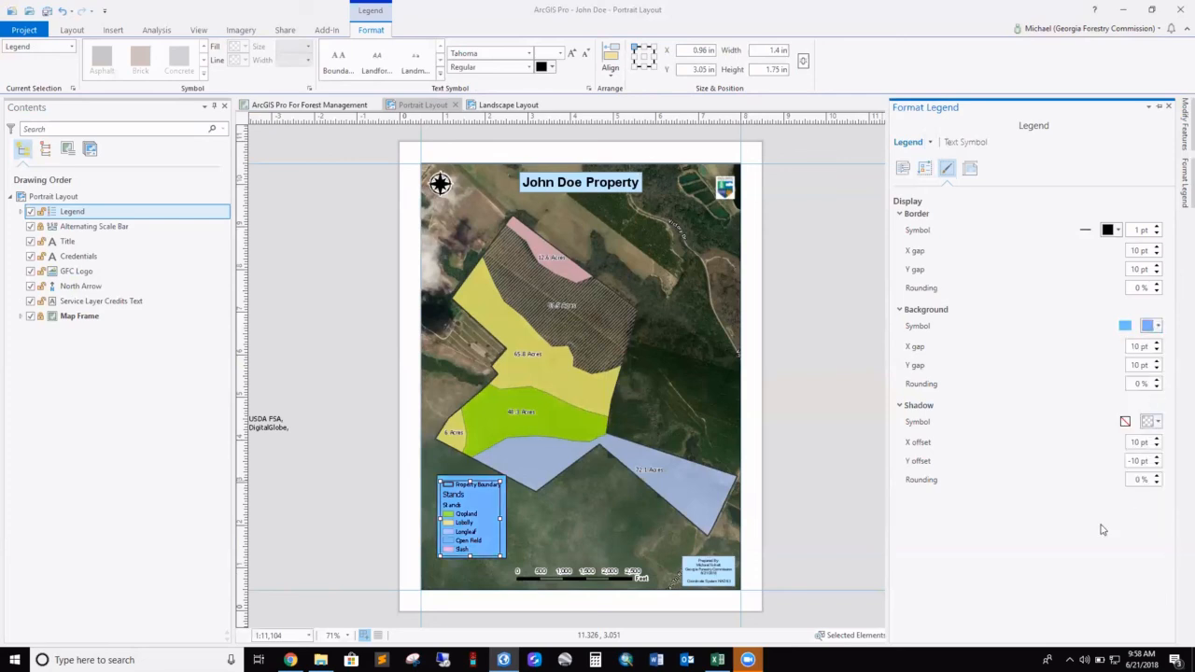
left_click(1150, 329)
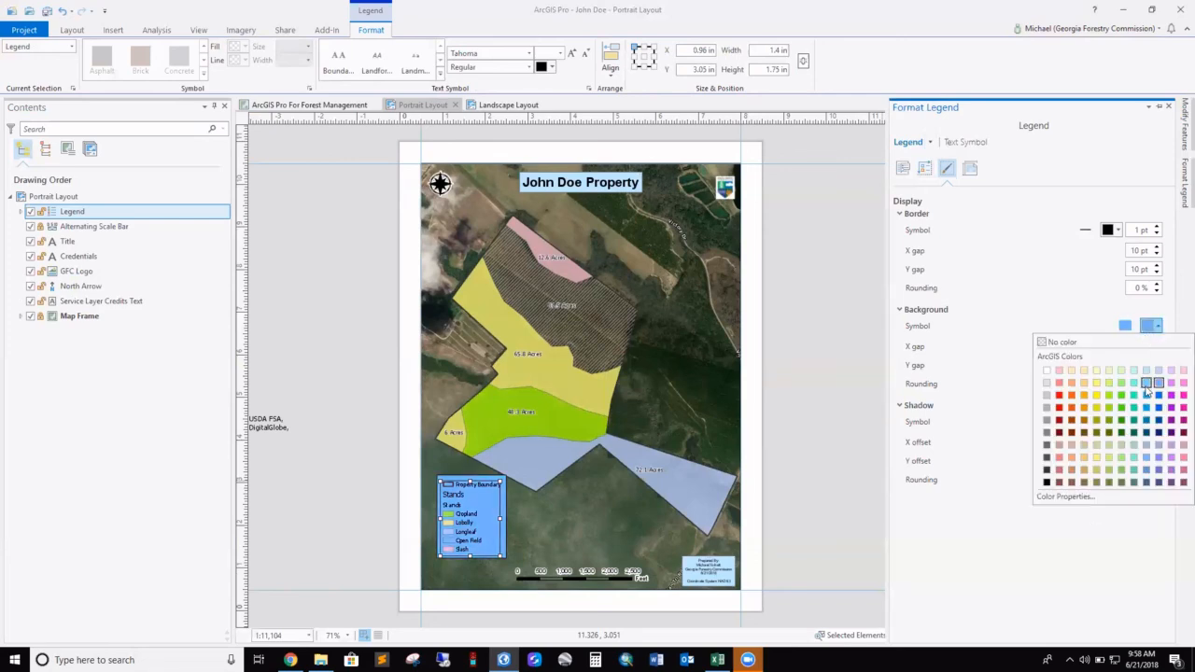
left_click(1147, 383)
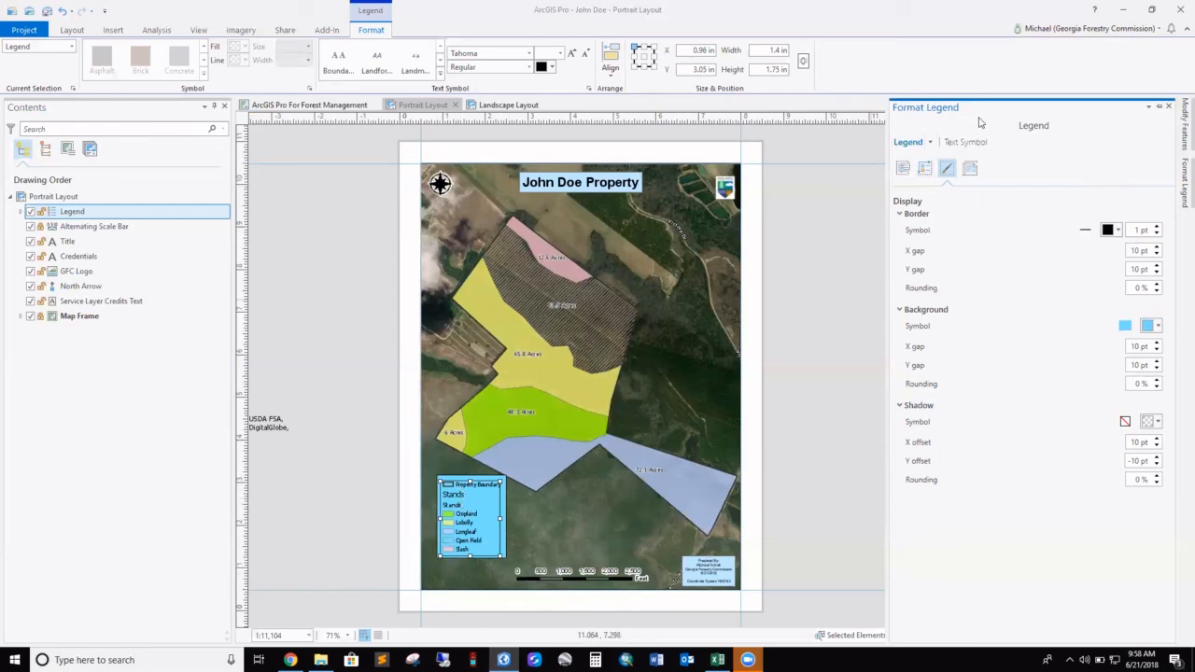
Open the properties of all legend items, cycle the layer name display and turn off the group layer name
left_click(903, 169)
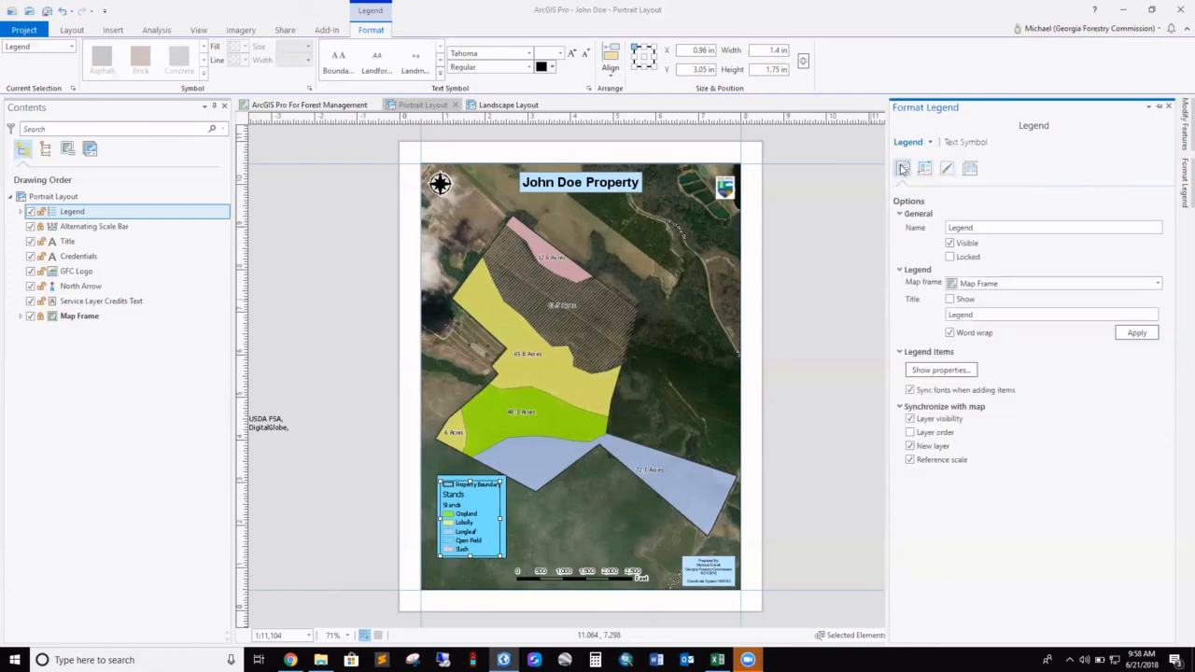
left_click(957, 373)
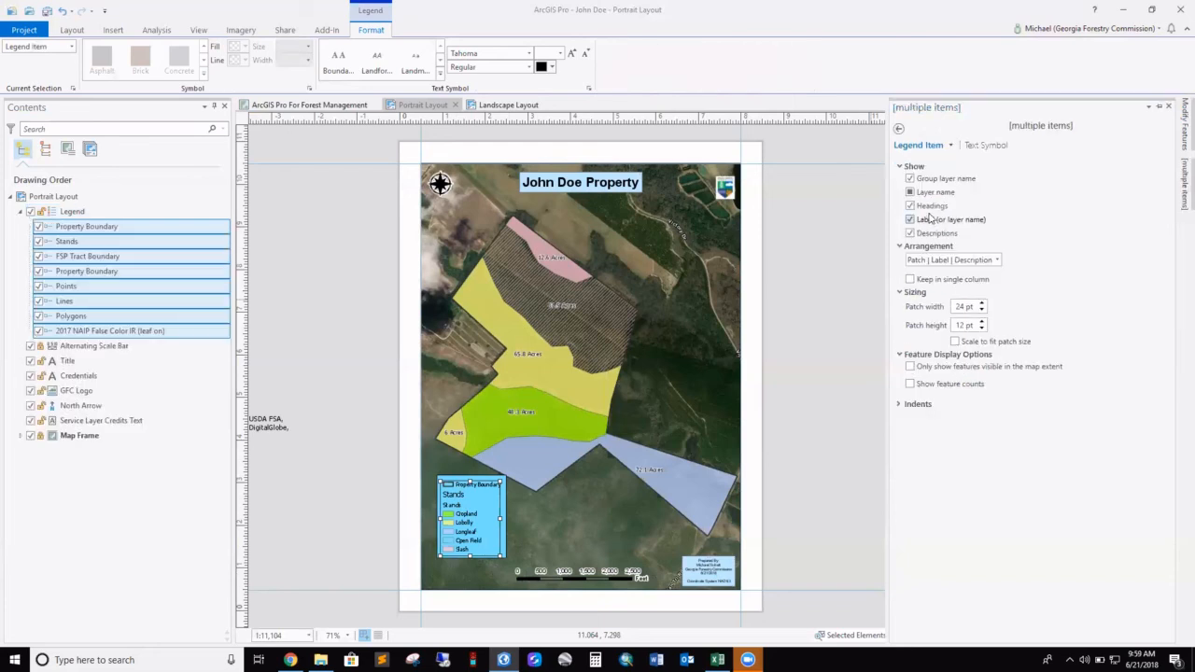
left_click(910, 193)
left_click(910, 192)
left_click(909, 193)
left_click(910, 179)
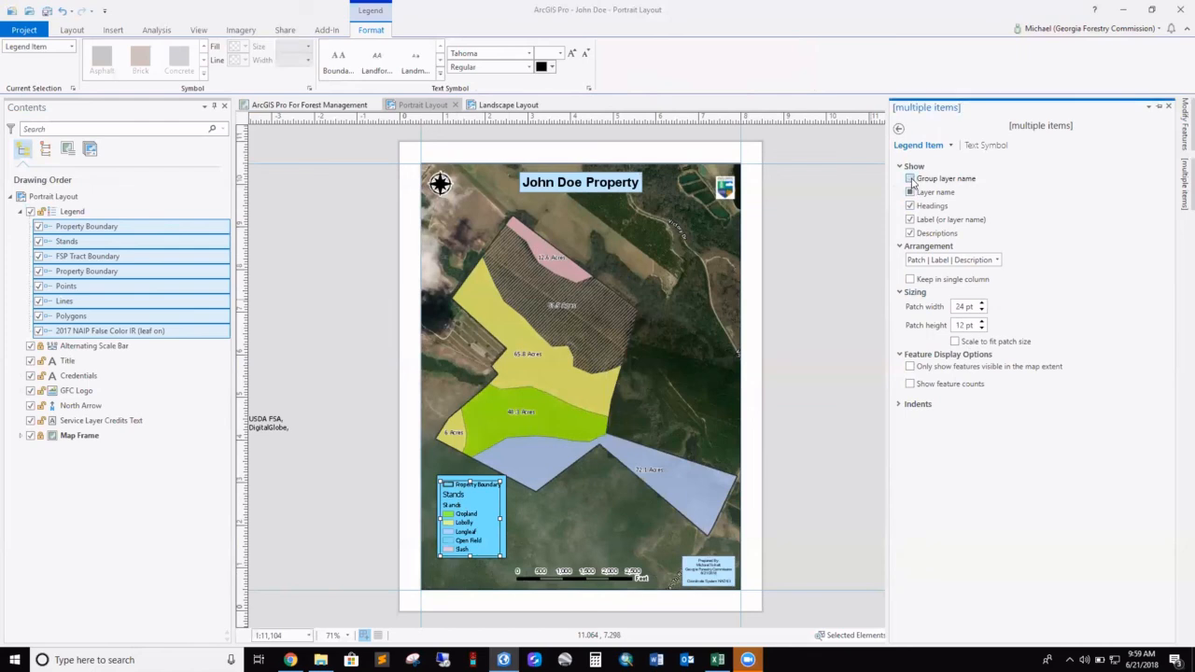
Turn off the layer name for all selected legend items, toggle the descriptions off and back on, and close the properties
left_click(912, 192)
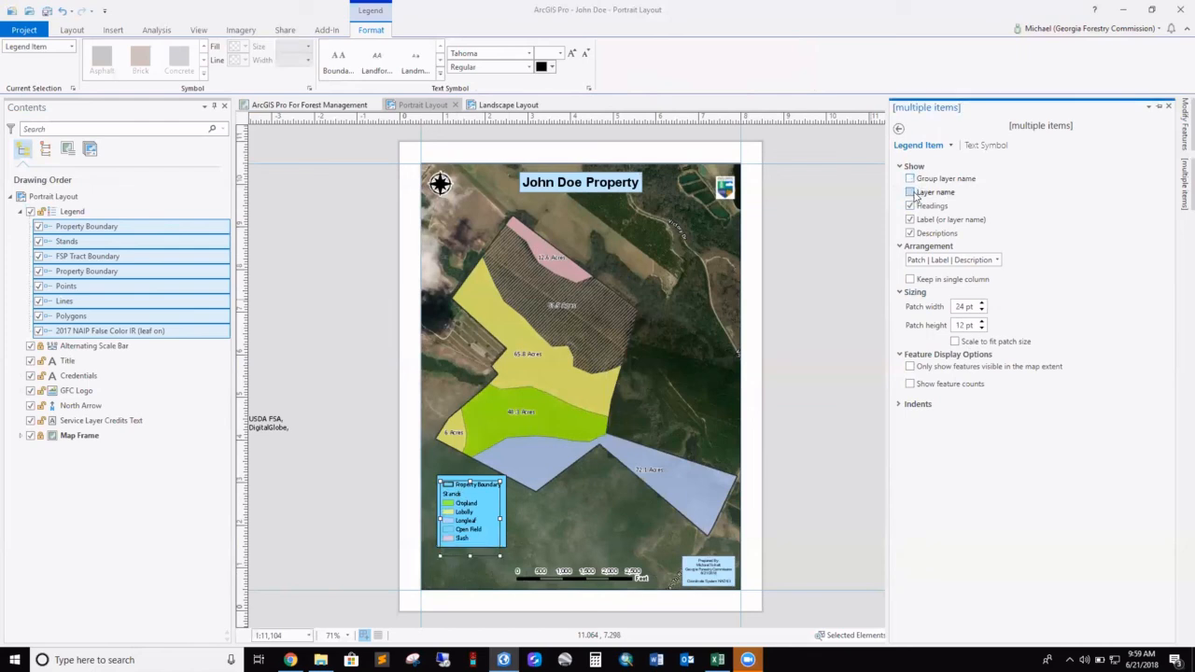
left_click(912, 235)
left_click(912, 236)
left_click(1168, 107)
Move the legend into the map's lower-left corner at about X 0.73 in, Y 2.2 in, then deselect it and collapse its item list
left_click(480, 513)
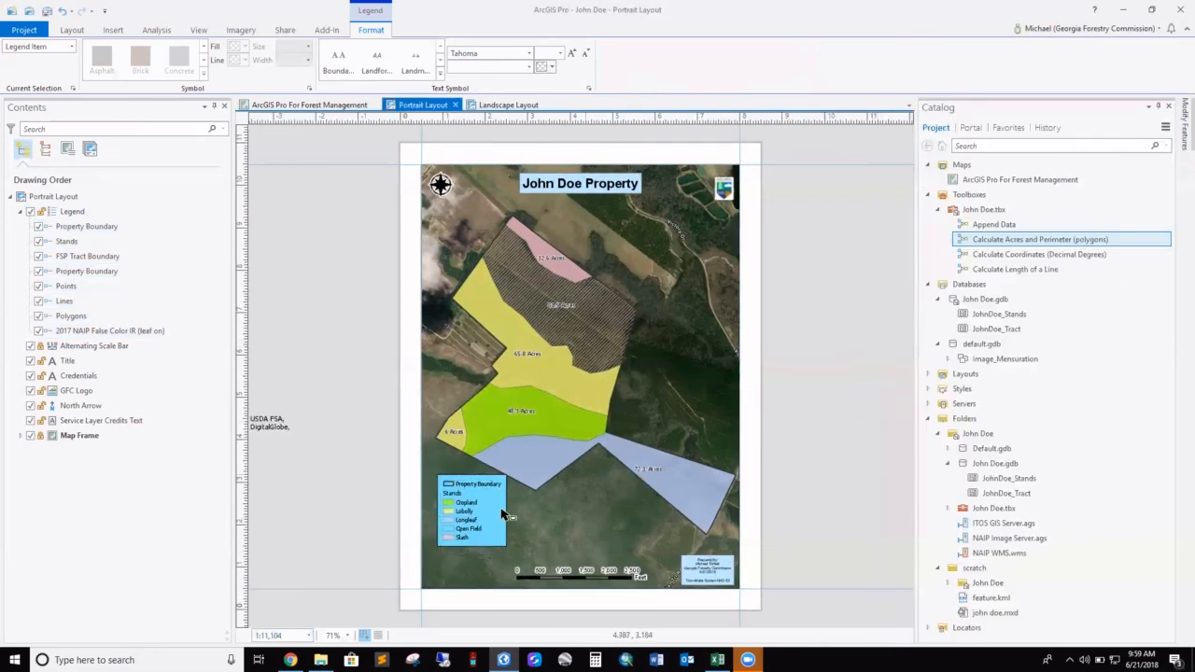
left_click_drag(480, 513, 475, 541)
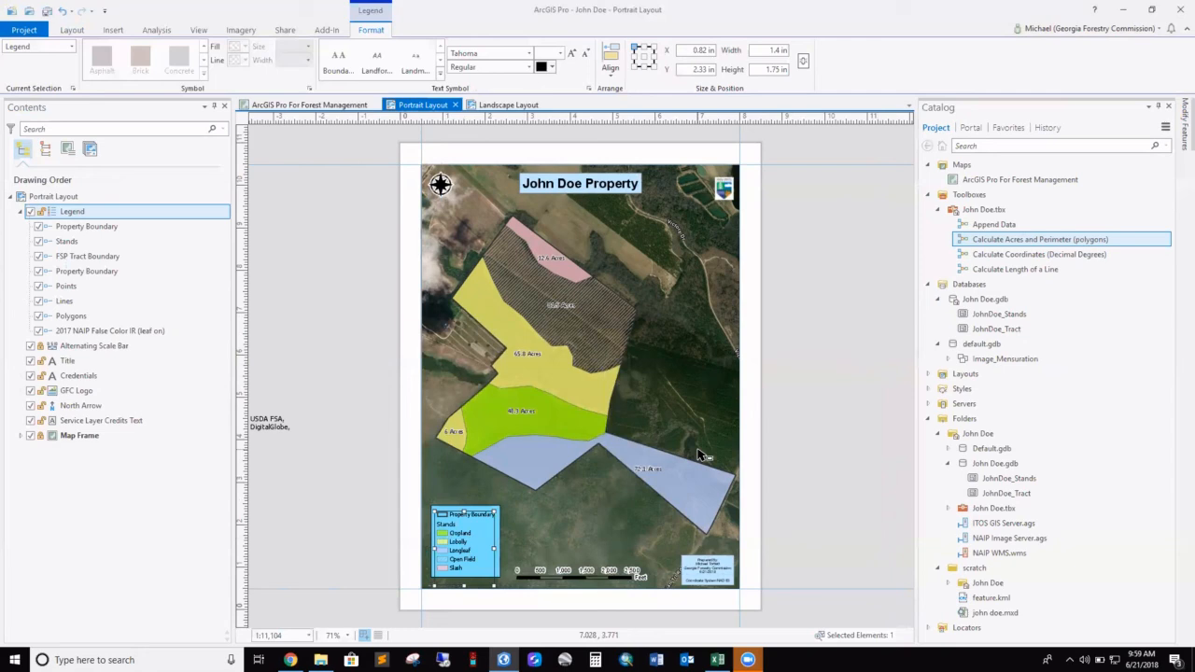
key("Down")
key("Down")
key("Down")
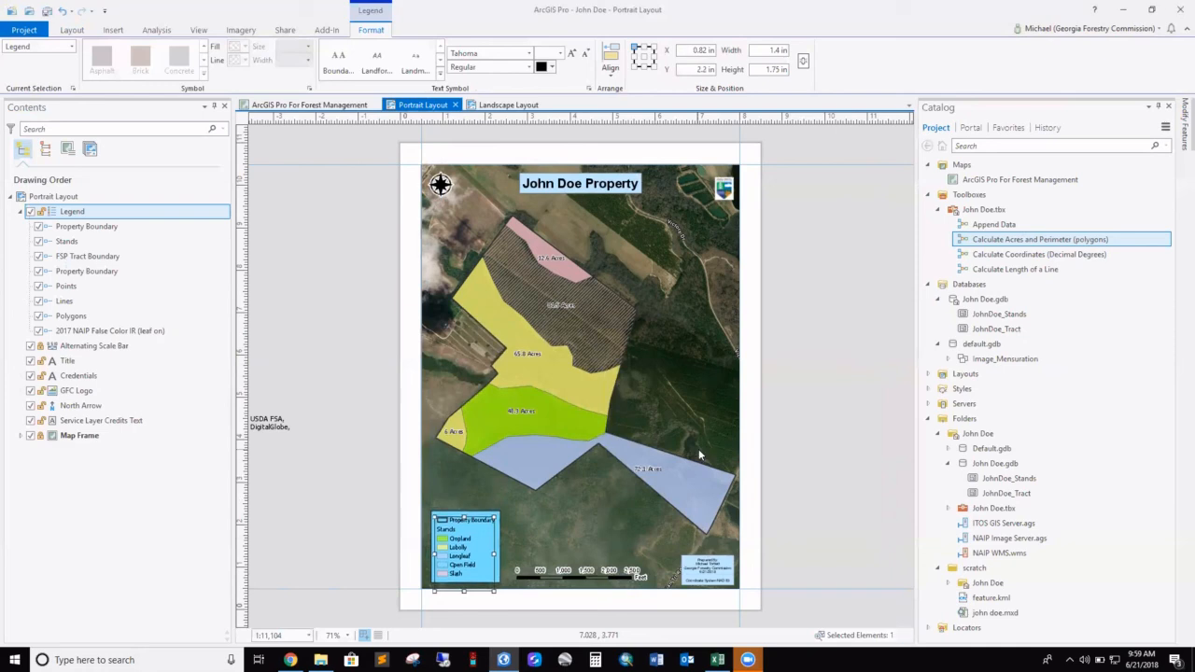
key("Left")
key("Left")
key("Left")
key("Left")
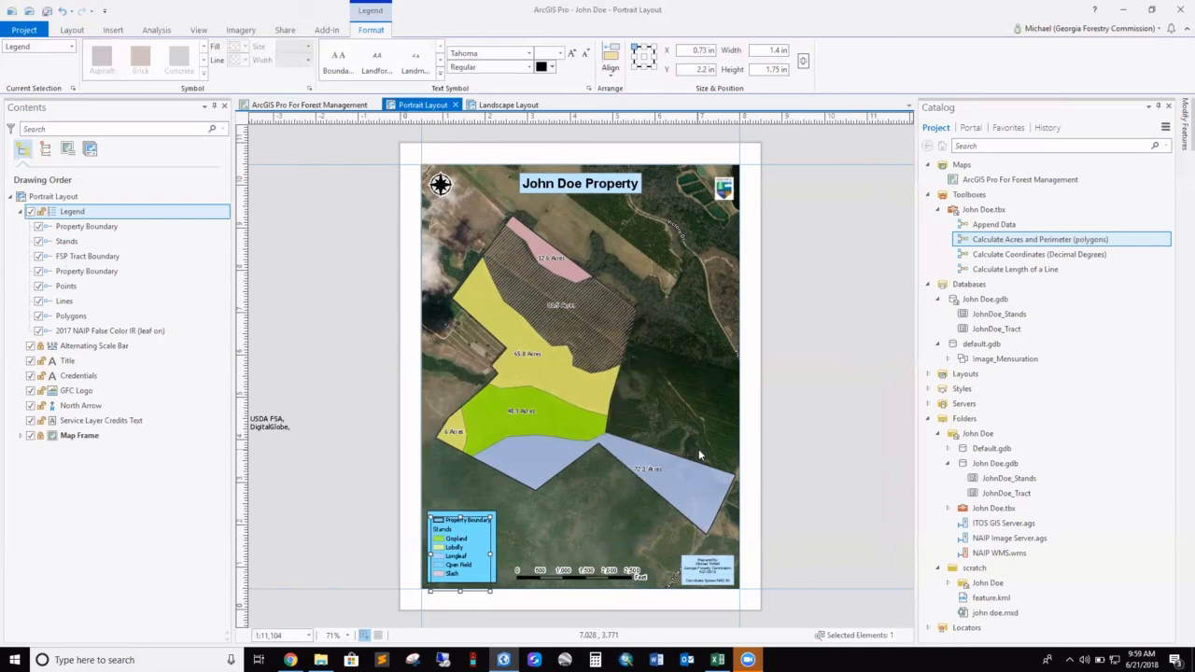
left_click(813, 373)
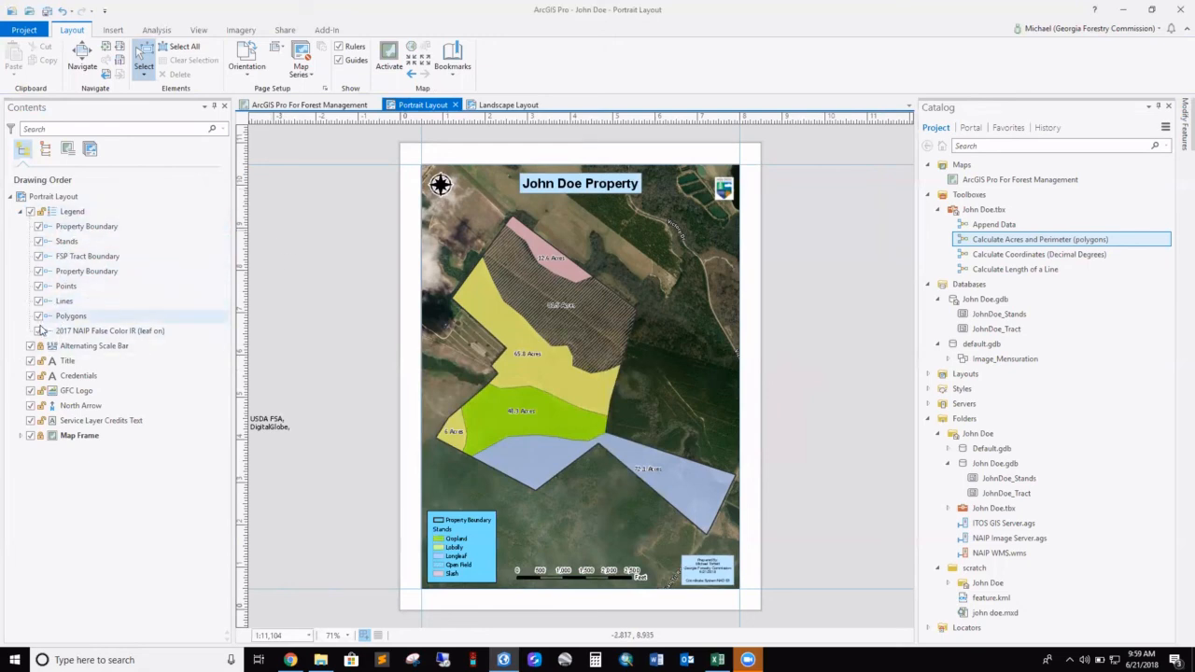
left_click(21, 214)
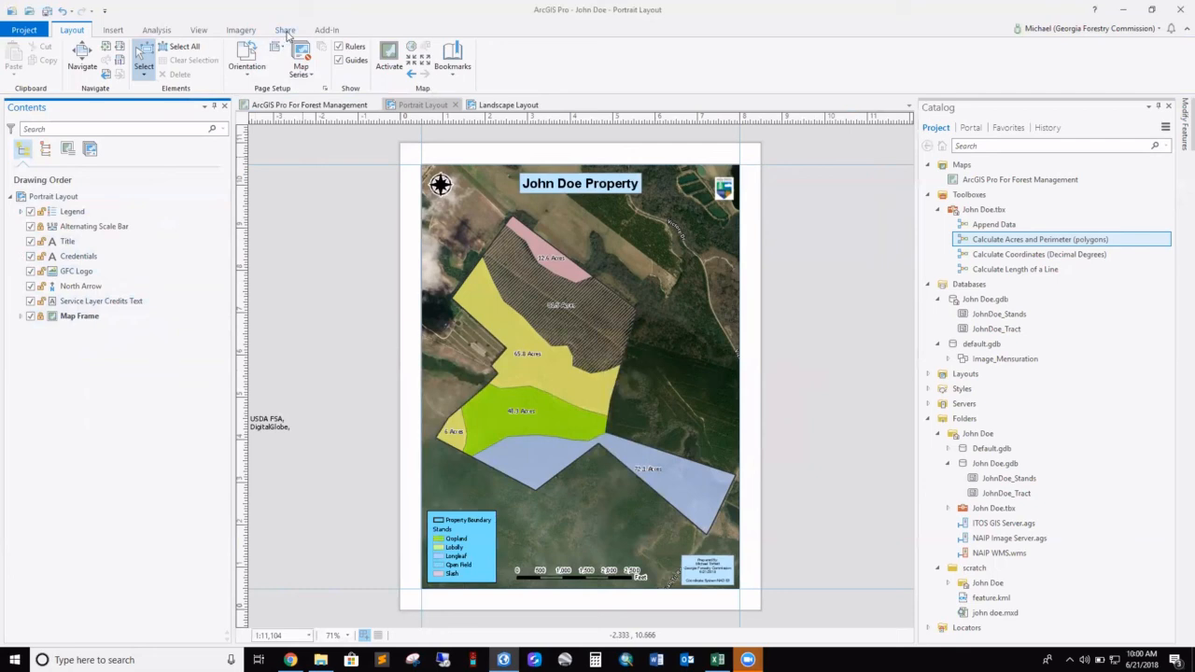
Export the portrait layout as a PDF to the scratch folder at 96 DPI, using the map's title as the file name
left_click(284, 30)
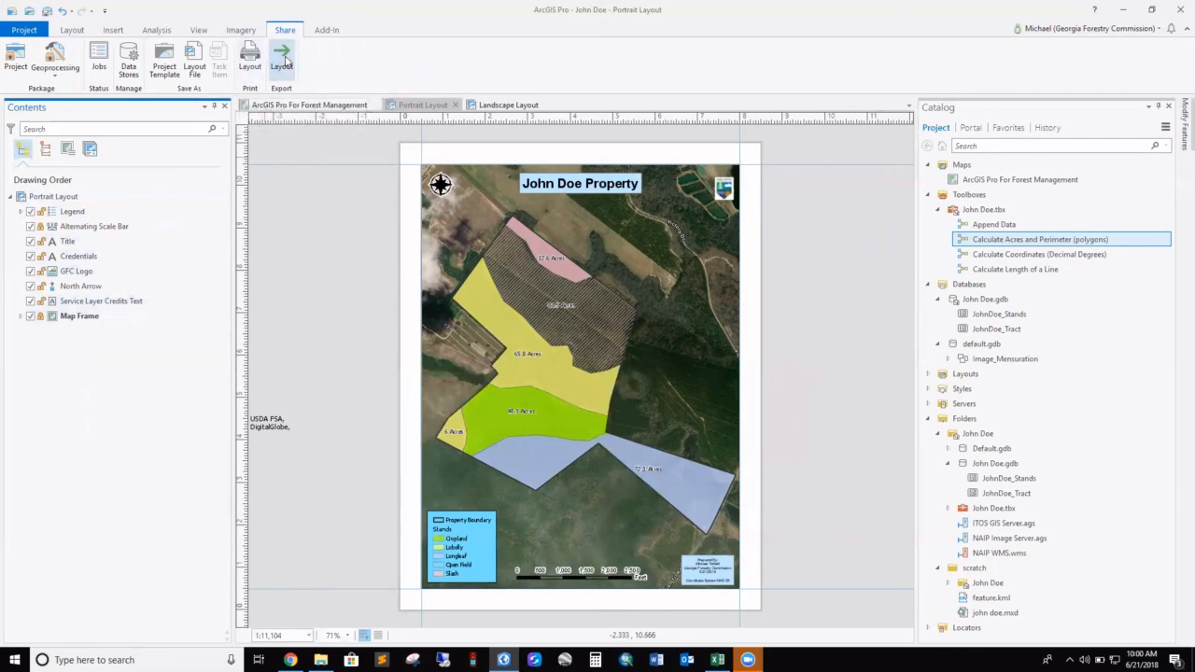
left_click(283, 60)
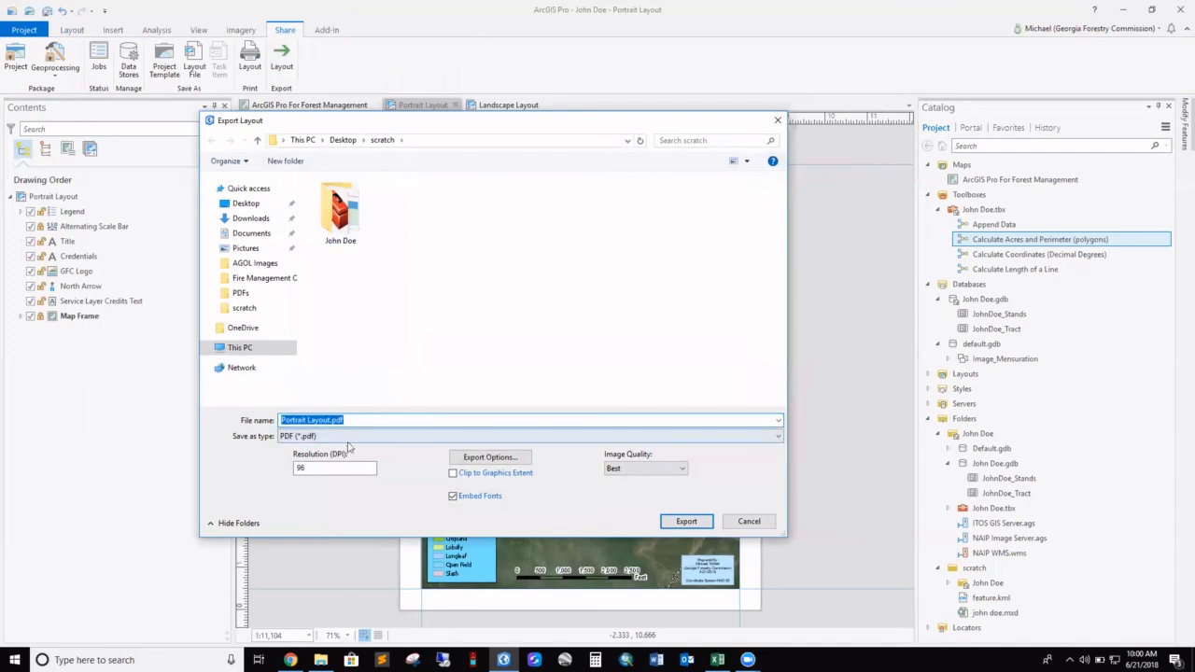
left_click(350, 436)
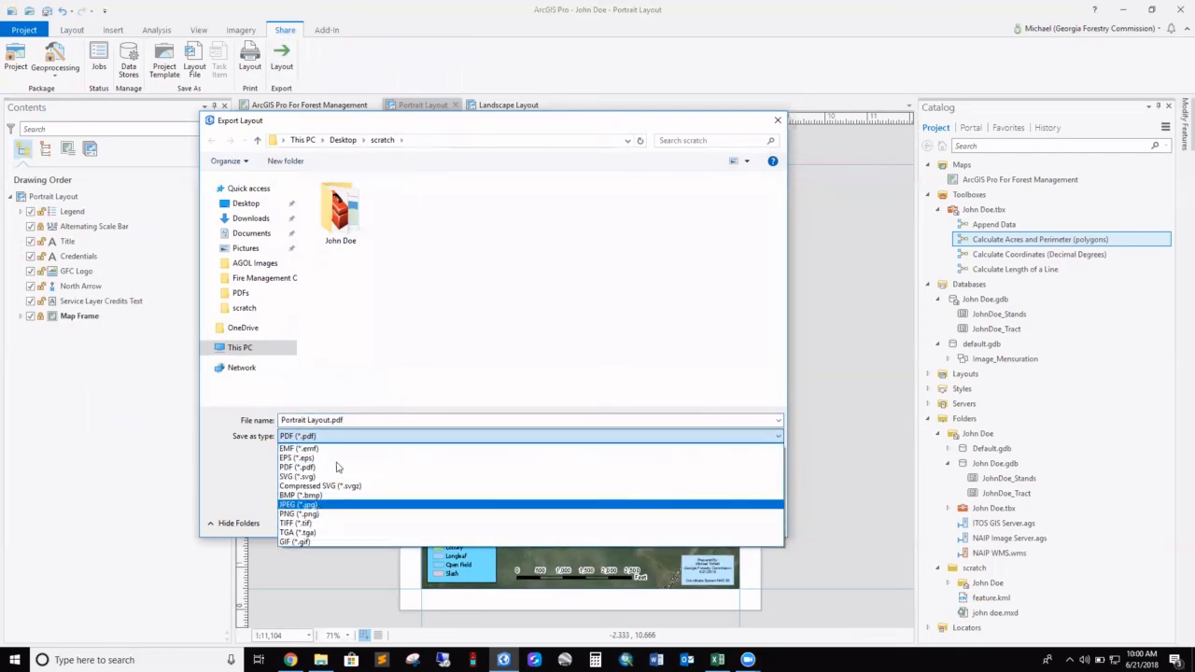
left_click(366, 422)
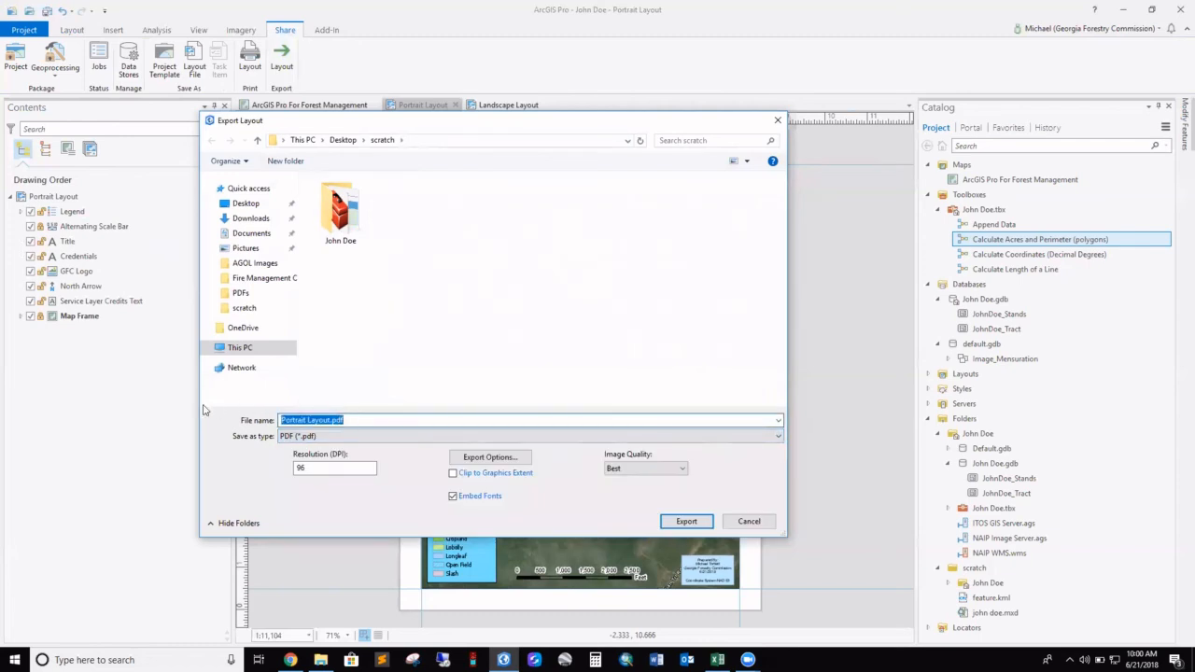
type("J")
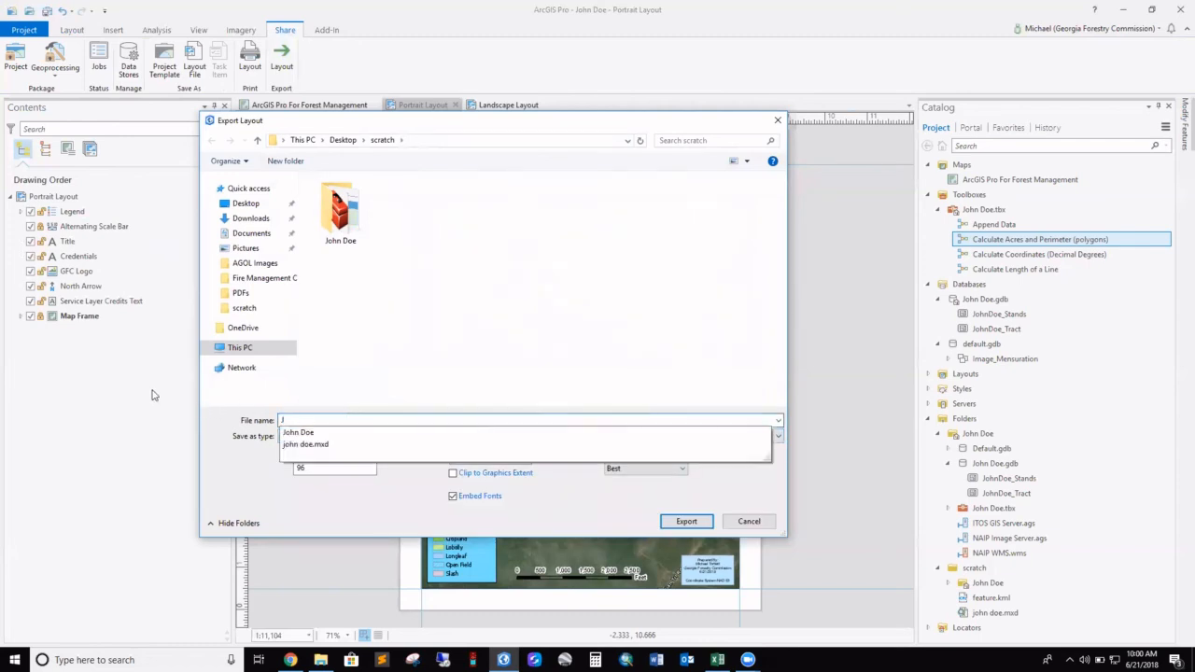
type("ohn Doe Property")
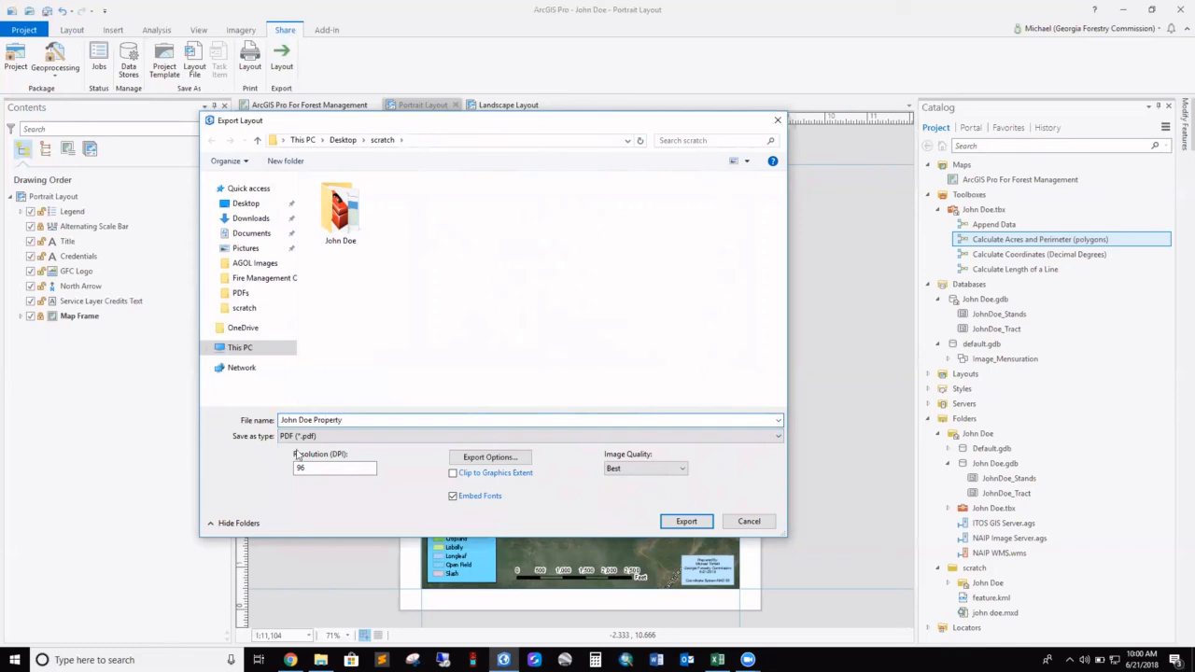
left_click(681, 522)
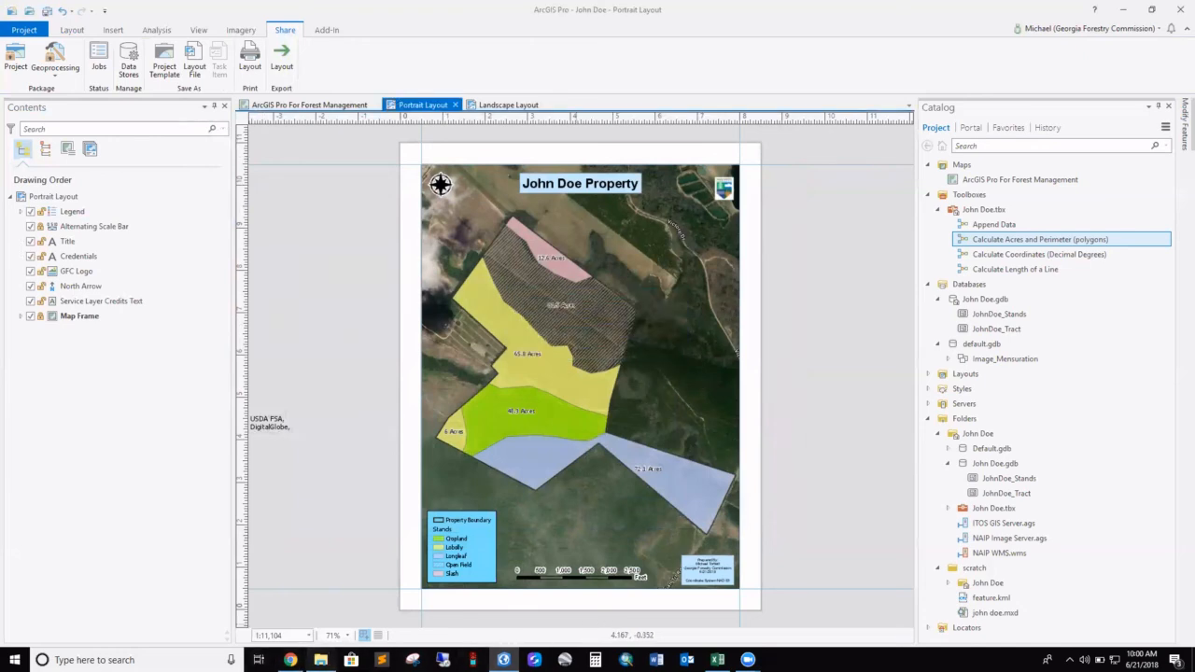
Open the exported PDF from the scratch folder in File Explorer to check the map, then return to the portrait layout
left_click(320, 660)
left_click(483, 276)
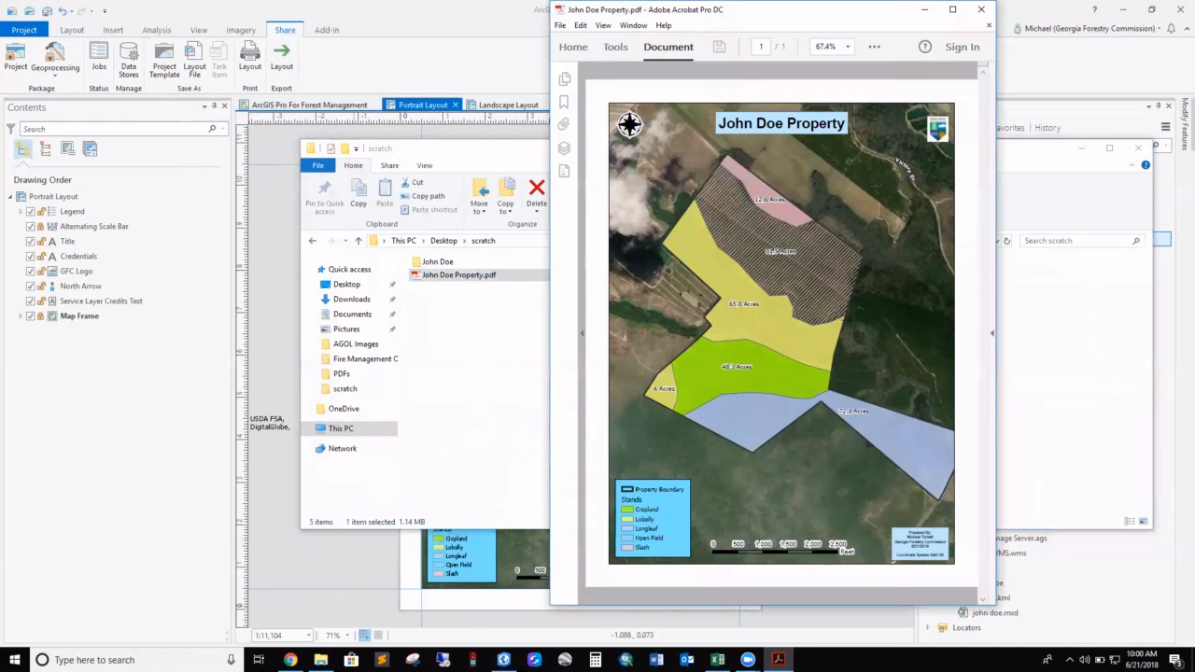
left_click(981, 9)
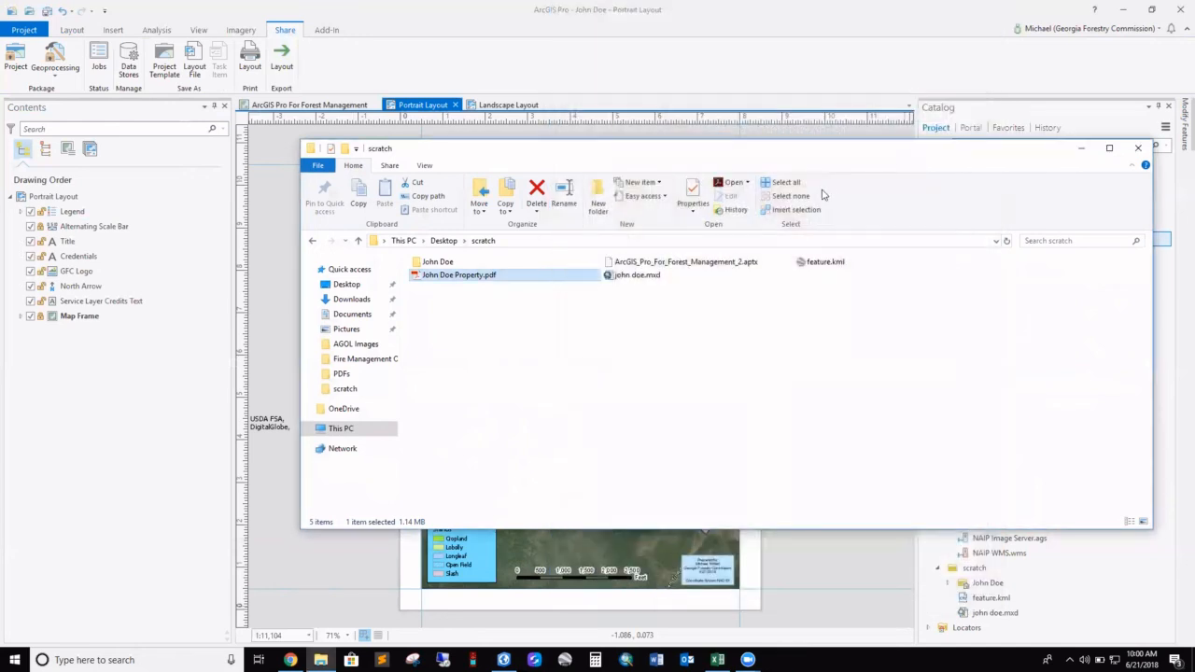
left_click(1081, 147)
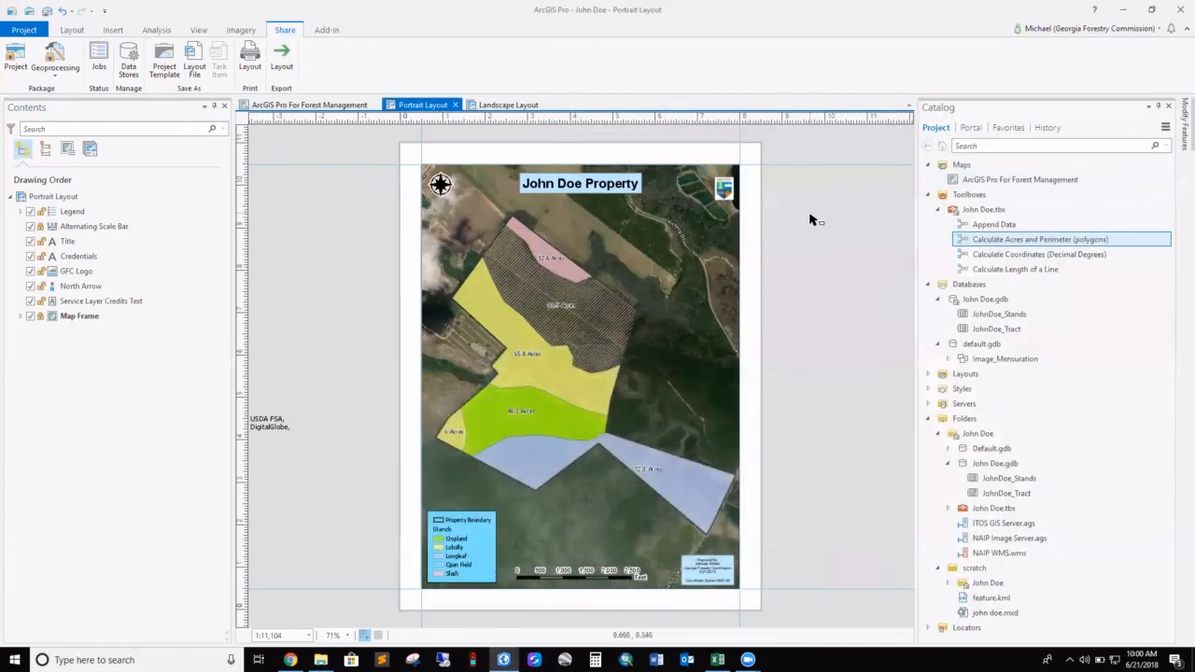